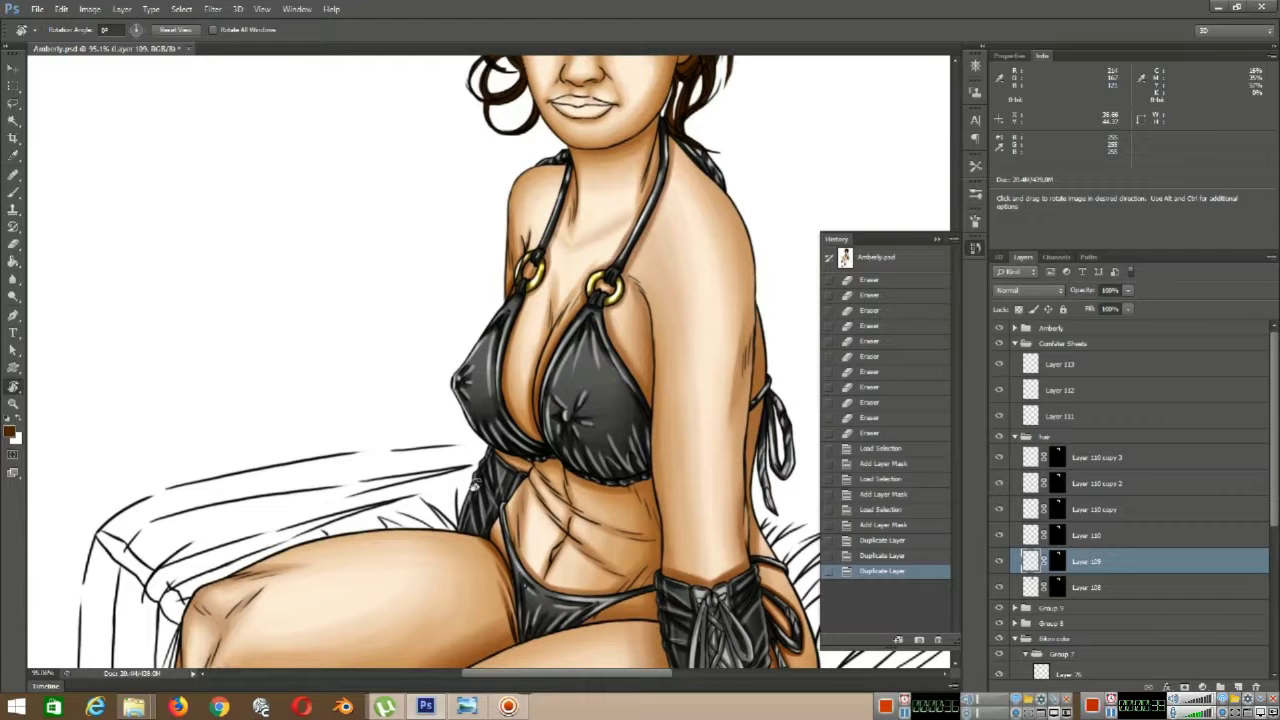
- Sample the skin tone and set the brush's foreground colour to a light beige
left_click_drag(655, 283, 545, 440)
scroll(545, 438, "up", 4)
key("b")
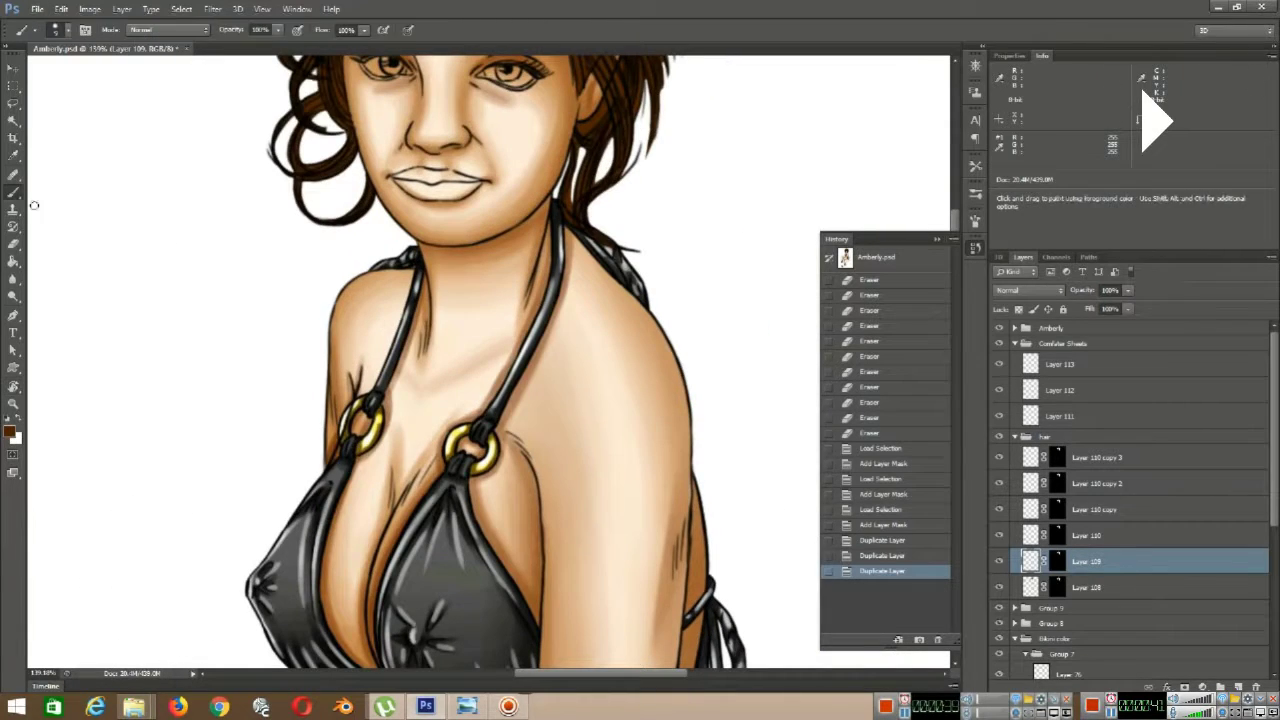
left_click(575, 410, "alt")
left_click(9, 431)
left_click_drag(336, 485, 342, 489)
left_click(456, 332)
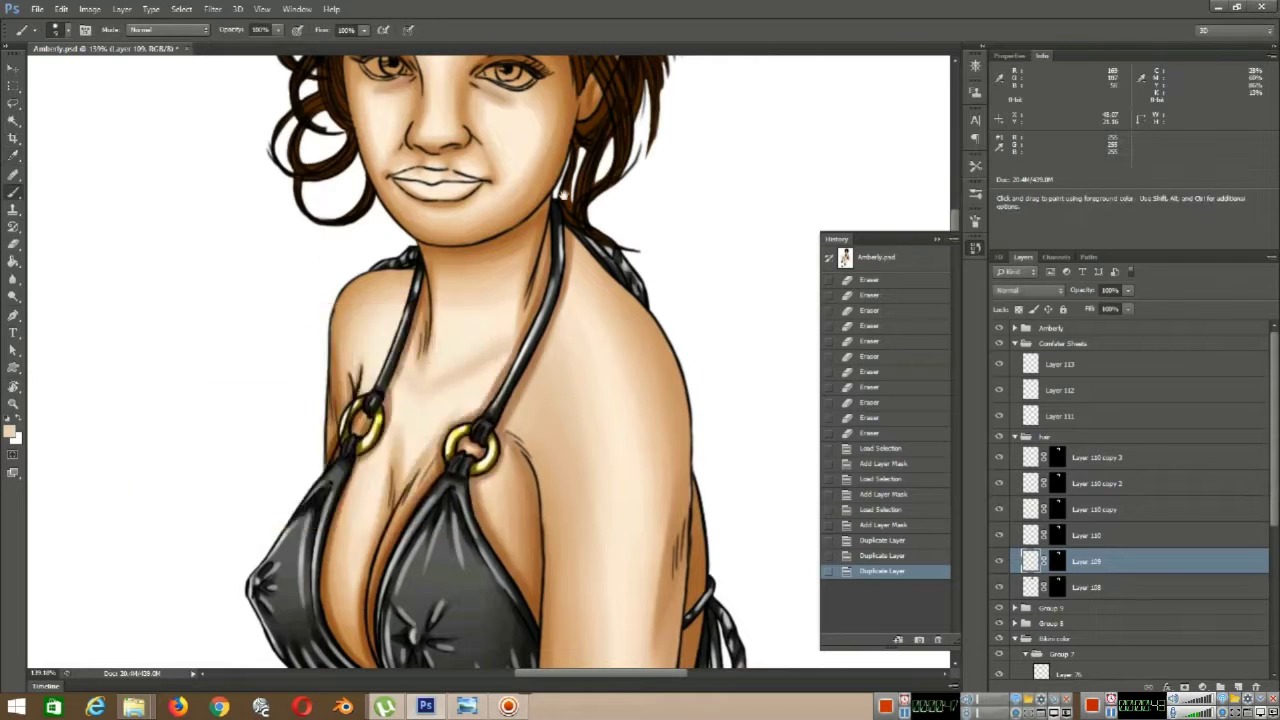
- Set the brush opacity to 30% with Transfer enabled in the brush dynamics, ready for work on the hair
scroll(482, 161, "up", 4)
left_click_drag(482, 161, 475, 606)
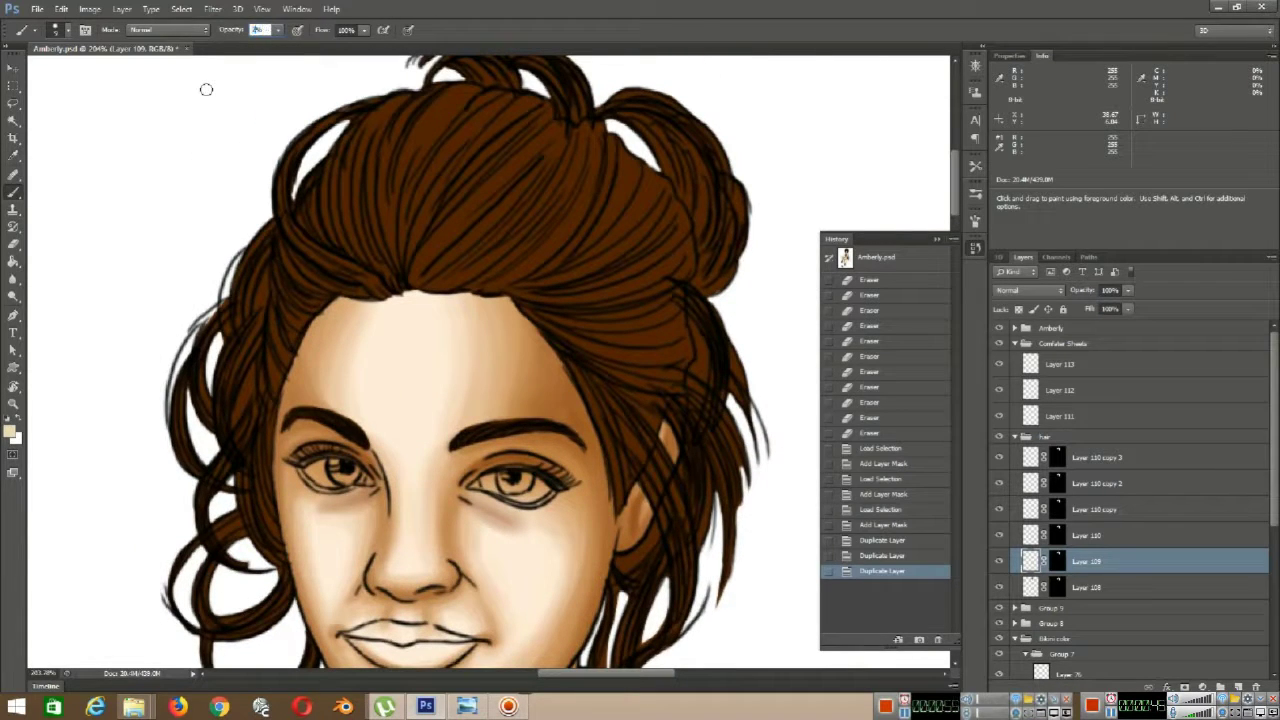
left_click(975, 225)
left_click(721, 331)
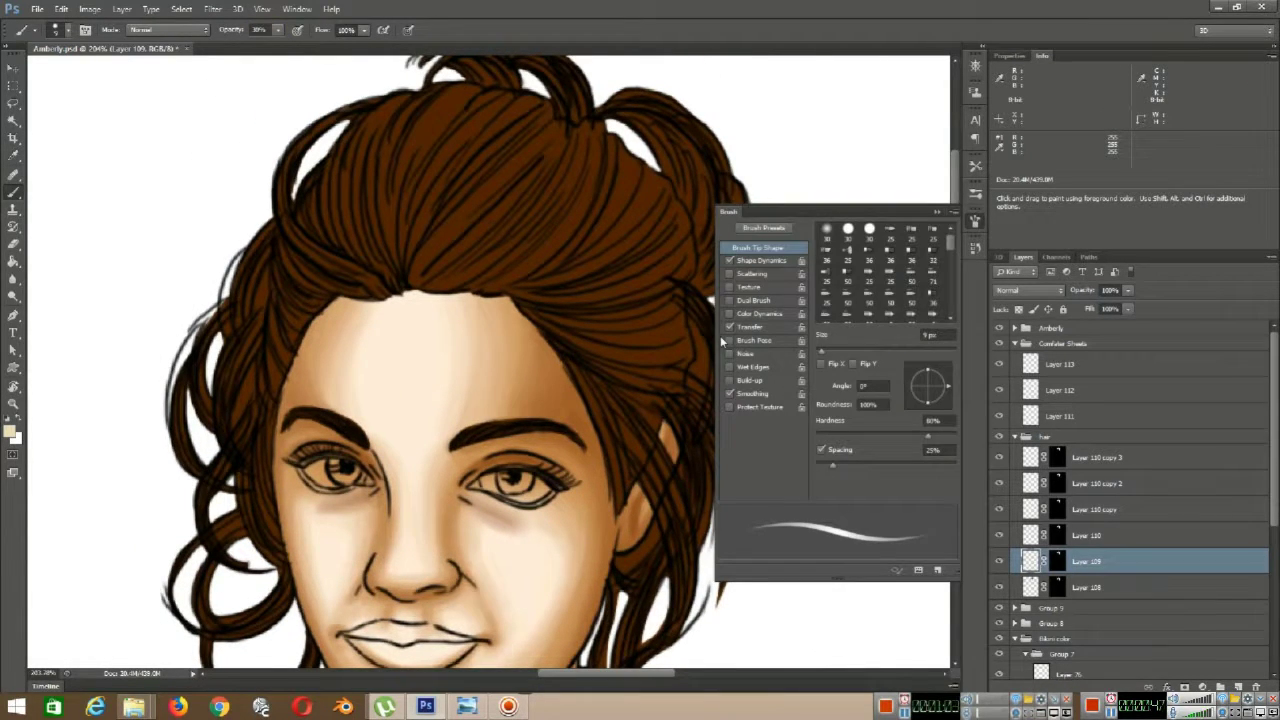
left_click(937, 214)
- Reduce the brush size and paint thin beige highlight strands fanning up from the centre of the hairline on Layer 109
left_click_drag(411, 272, 503, 100)
key("ctrl+z")
key("bracketleft")
key("bracketleft")
key("bracketleft")
mouse_move(410, 280)
left_mouse_down()
mouse_move(543, 124)
mouse_move(511, 95)
left_mouse_up()
mouse_move(405, 280)
left_mouse_down()
mouse_move(406, 190)
mouse_move(472, 82)
mouse_move(446, 112)
left_mouse_up()
key("ctrl+z")
mouse_move(403, 264)
left_mouse_down()
mouse_move(408, 95)
mouse_move(364, 195)
left_mouse_up()
left_click_drag(394, 284, 345, 146)
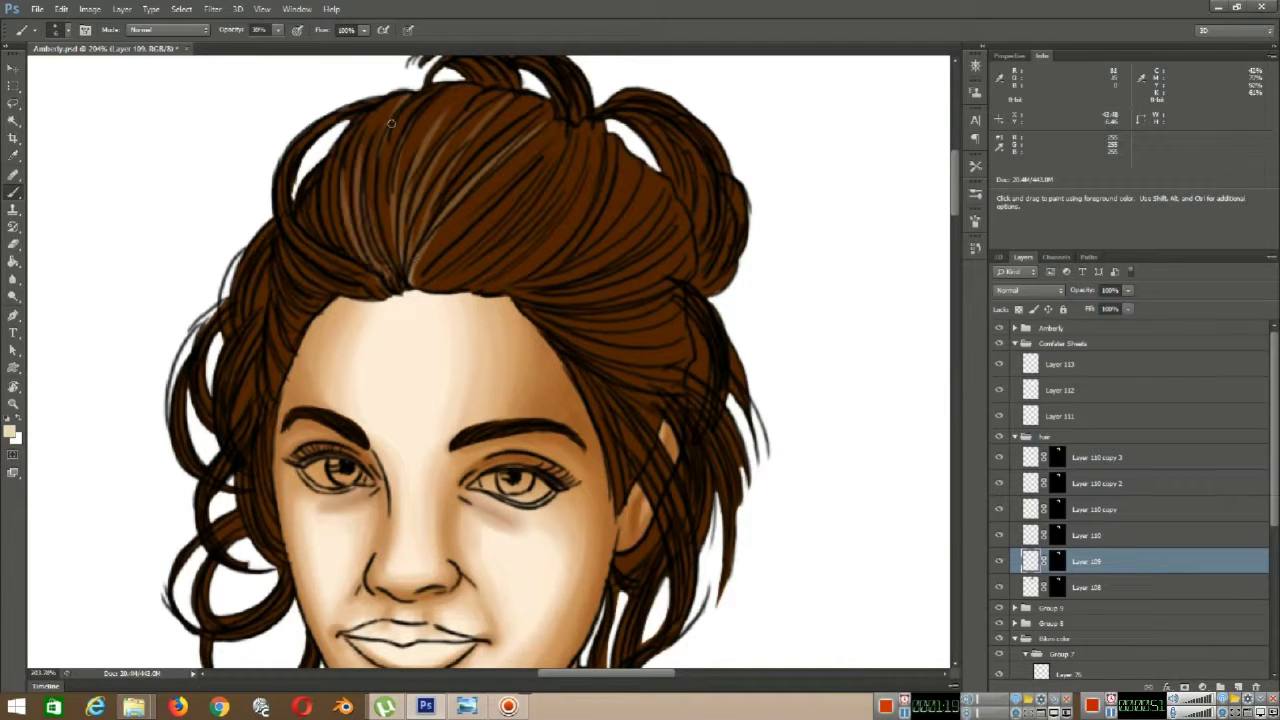
- Paint beige highlight strands sweeping from the hairline towards the bun side of the crown
left_click_drag(433, 260, 568, 134)
mouse_move(508, 284)
left_mouse_down()
mouse_move(588, 132)
mouse_move(600, 140)
left_mouse_up()
left_click_drag(452, 286, 554, 190)
left_click_drag(432, 288, 508, 208)
- Set the brush opacity to 50% and paint brighter strands rising from the parting point at the hairline
type("50")
key("Return")
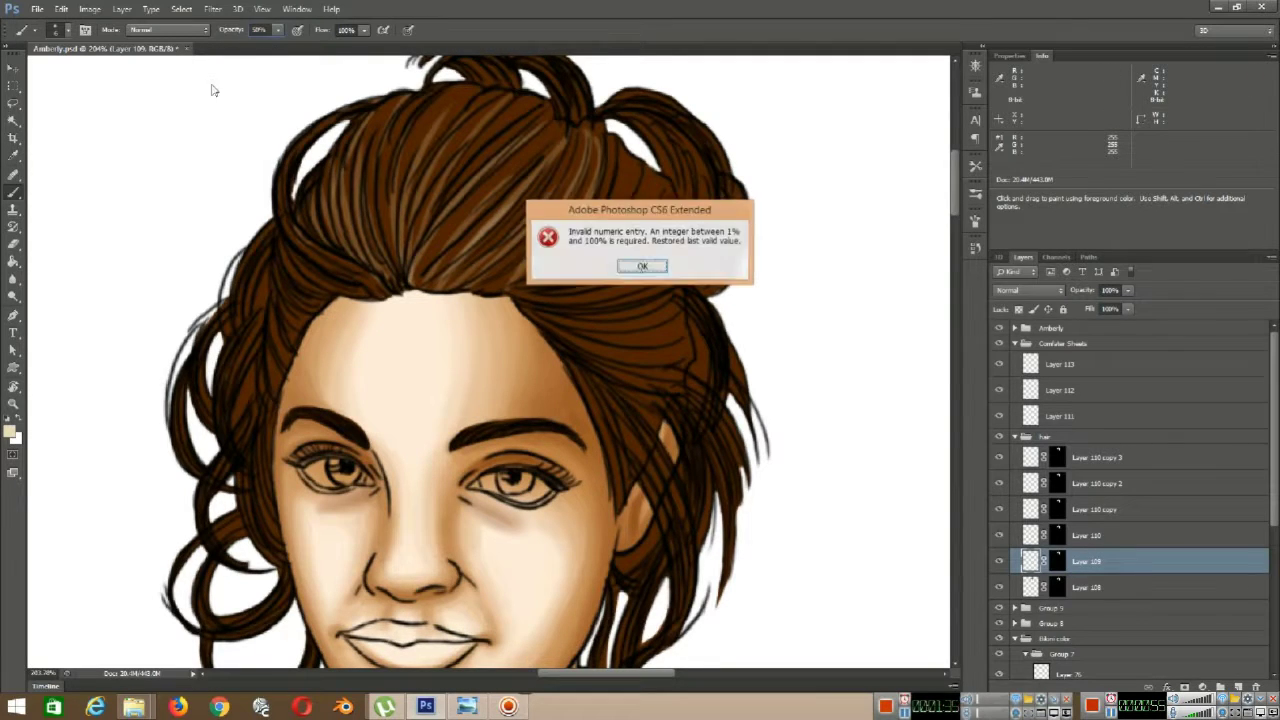
left_click(635, 262)
left_click_drag(424, 286, 490, 204)
left_click_drag(409, 289, 433, 246)
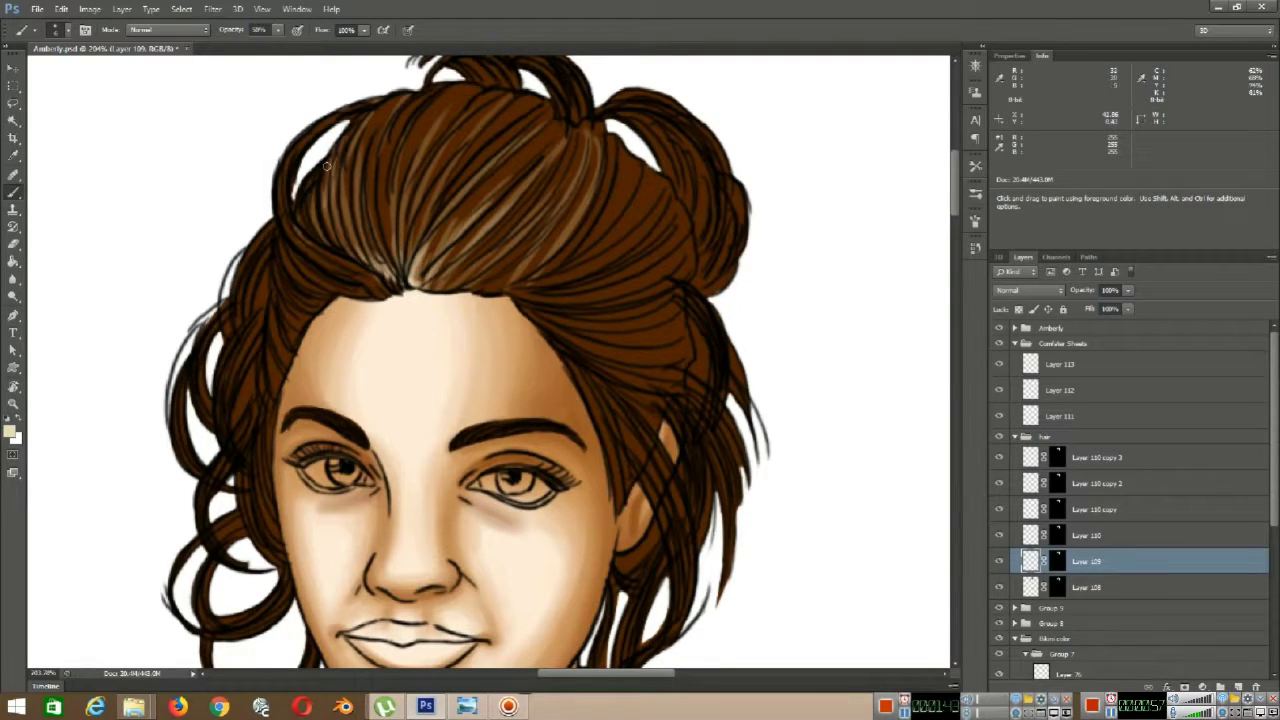
- Paint beige strands from the crown's upper edge down towards the hairline, filling gaps between the dark hair lines
left_click_drag(337, 150, 349, 222)
left_click_drag(427, 94, 370, 244)
mouse_move(482, 88)
left_mouse_down()
mouse_move(427, 164)
mouse_move(403, 236)
left_mouse_up()
left_click_drag(510, 95, 456, 156)
left_click_drag(561, 107, 503, 172)
left_click_drag(452, 89, 415, 124)
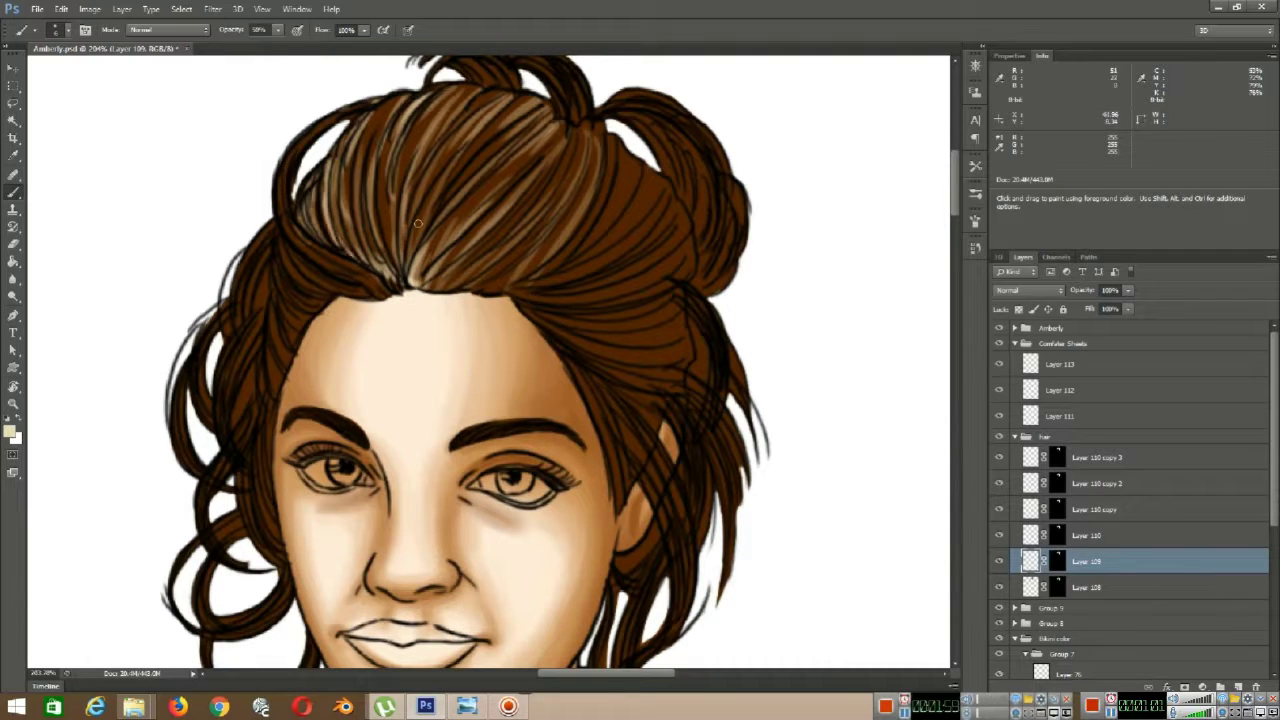
left_click_drag(413, 253, 491, 115)
left_click_drag(402, 264, 442, 114)
left_click_drag(434, 286, 533, 178)
- Rotate the canvas and paint beige strands through the swept-back hair above the temple and ear on the bun side
mouse_move(486, 230)
left_mouse_down()
mouse_move(531, 182)
mouse_move(523, 591)
mouse_move(580, 475)
left_mouse_up()
key("r")
mouse_move(566, 476)
left_mouse_down()
mouse_move(521, 380)
mouse_move(490, 495)
left_mouse_up()
left_click_drag(500, 340, 460, 500)
mouse_move(460, 355)
left_mouse_down()
mouse_move(420, 465)
mouse_move(360, 455)
mouse_move(424, 280)
left_mouse_up()
key("r")
mouse_move(398, 337)
left_mouse_down()
mouse_move(390, 382)
mouse_move(284, 430)
left_mouse_up()
mouse_move(490, 378)
left_mouse_down()
mouse_move(445, 366)
mouse_move(440, 420)
left_mouse_up()
left_click_drag(466, 392, 418, 434)
key("r")
left_click_drag(540, 378, 486, 409)
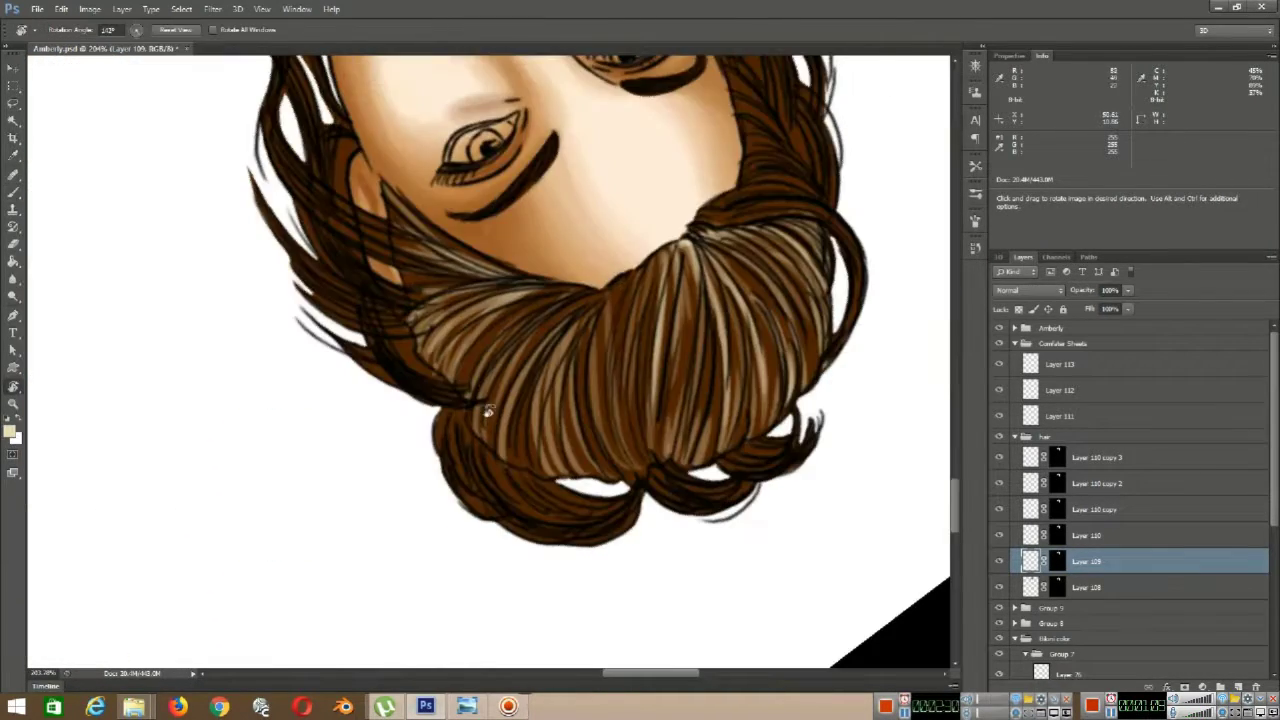
- Add highlight strands along the crown's back edge beside the bun and brighten the neighbouring sections
mouse_move(548, 475)
left_mouse_down()
mouse_move(572, 432)
mouse_move(552, 428)
left_mouse_up()
mouse_move(506, 464)
left_mouse_down()
mouse_move(524, 414)
mouse_move(506, 400)
left_mouse_up()
left_click_drag(474, 434, 489, 404)
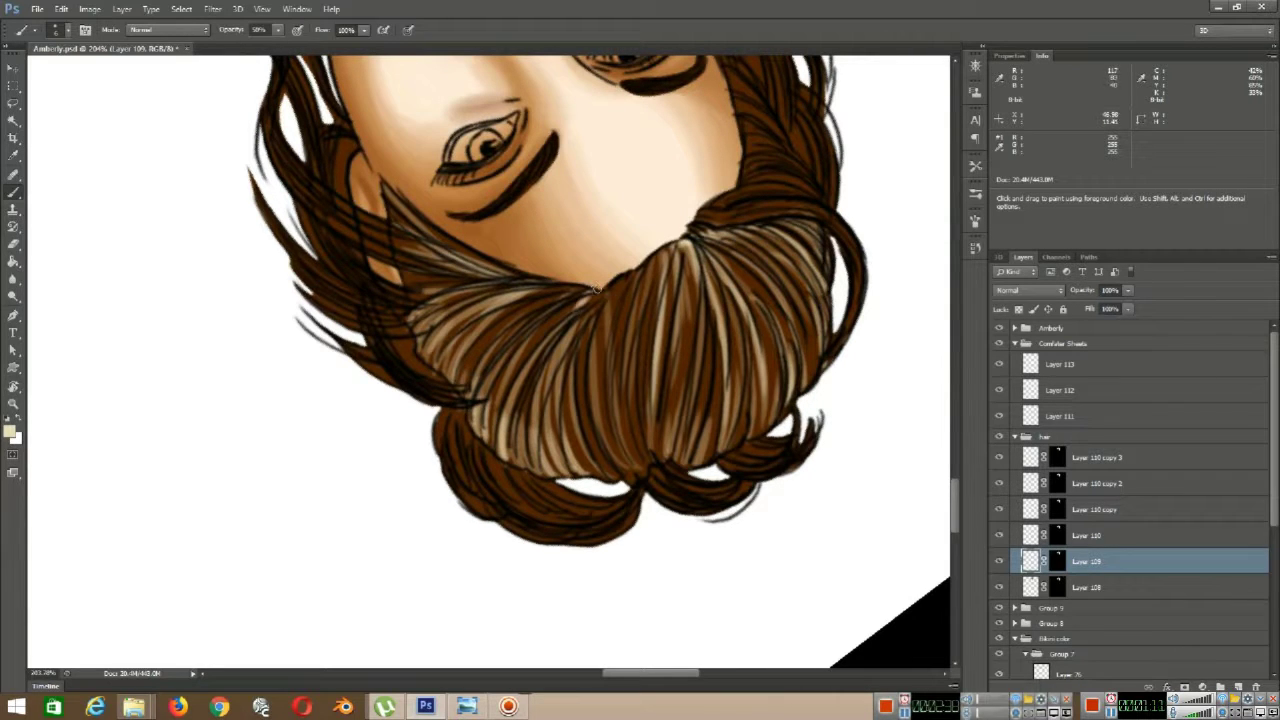
left_click_drag(606, 420, 614, 358)
left_click_drag(642, 465, 622, 400)
left_click_drag(556, 459, 568, 380)
left_click_drag(543, 451, 566, 370)
left_click_drag(457, 367, 515, 303)
left_click_drag(428, 342, 480, 293)
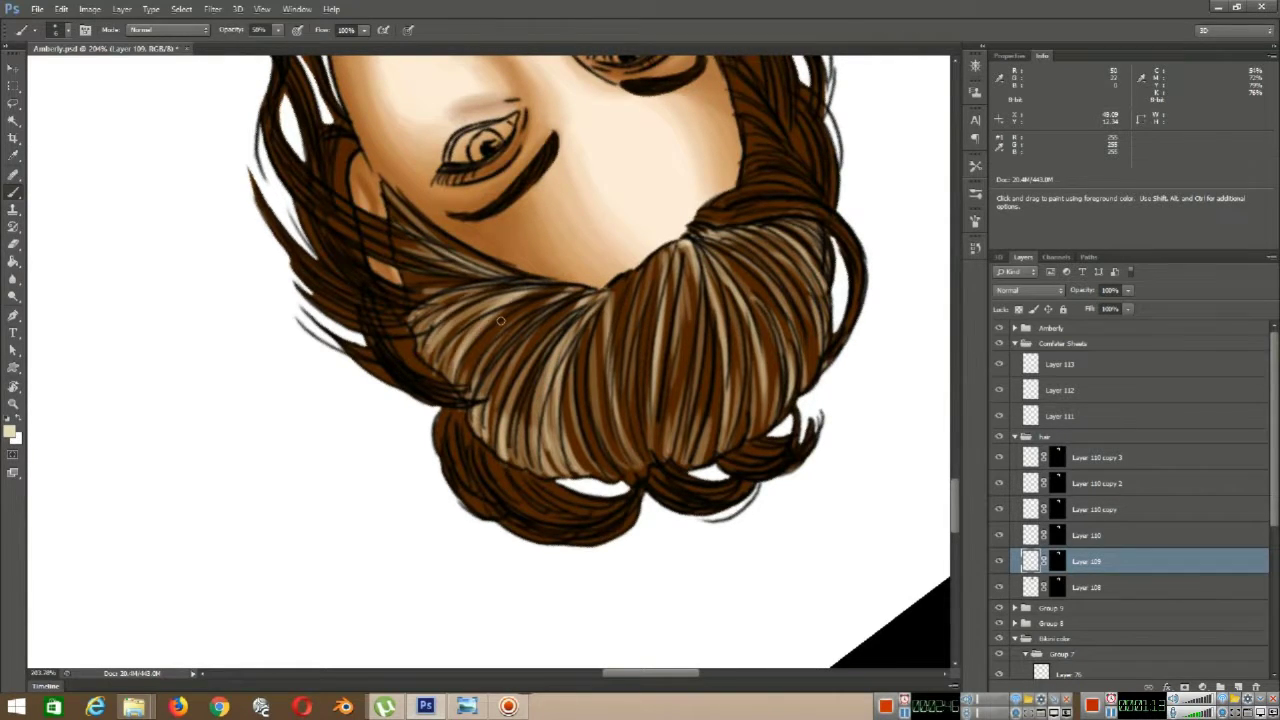
- Restore the upright view and paint beige strands in the hair beside the temple and cheek opposite the bun
scroll(501, 320, "down", 7)
key("r")
mouse_move(556, 314)
left_mouse_down()
mouse_move(376, 436)
mouse_move(380, 275)
left_mouse_up()
left_click_drag(384, 382, 391, 320)
scroll(391, 320, "up", 9)
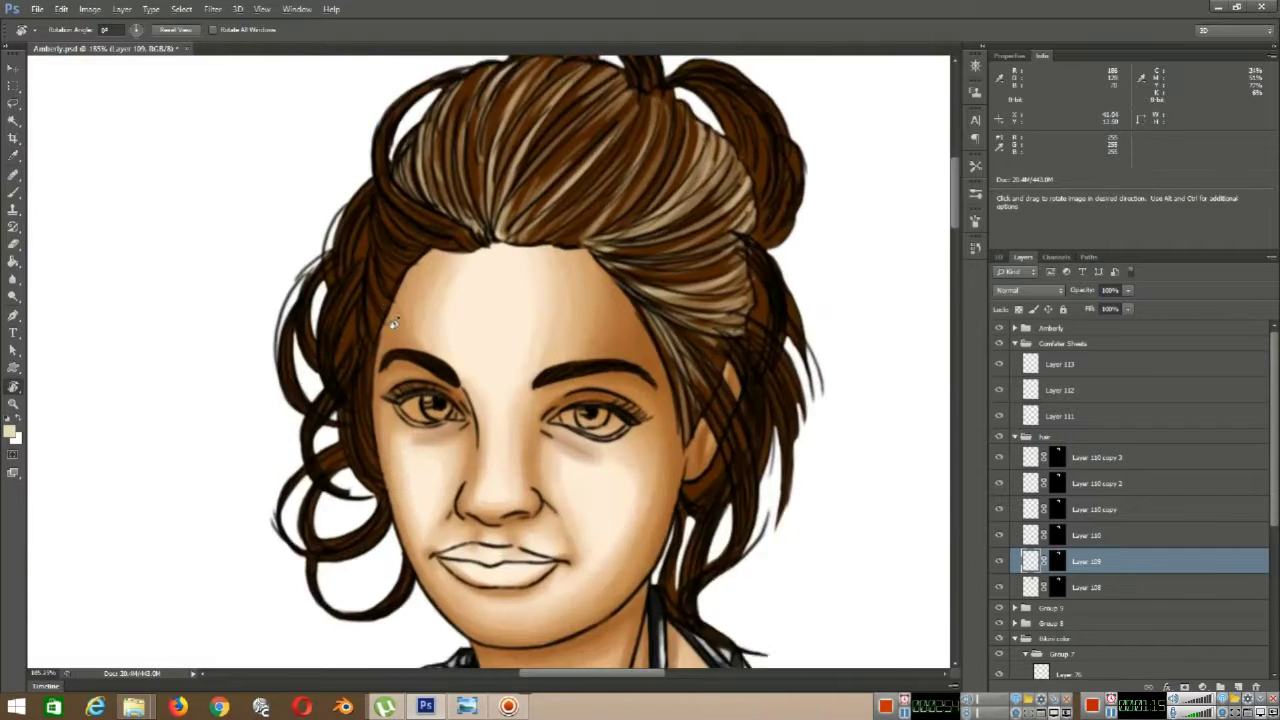
left_click_drag(338, 424, 402, 274)
mouse_move(446, 402)
left_mouse_down()
mouse_move(400, 318)
mouse_move(398, 286)
left_mouse_up()
mouse_move(365, 360)
left_mouse_down()
mouse_move(435, 410)
mouse_move(417, 333)
left_mouse_up()
left_click_drag(398, 330, 410, 228)
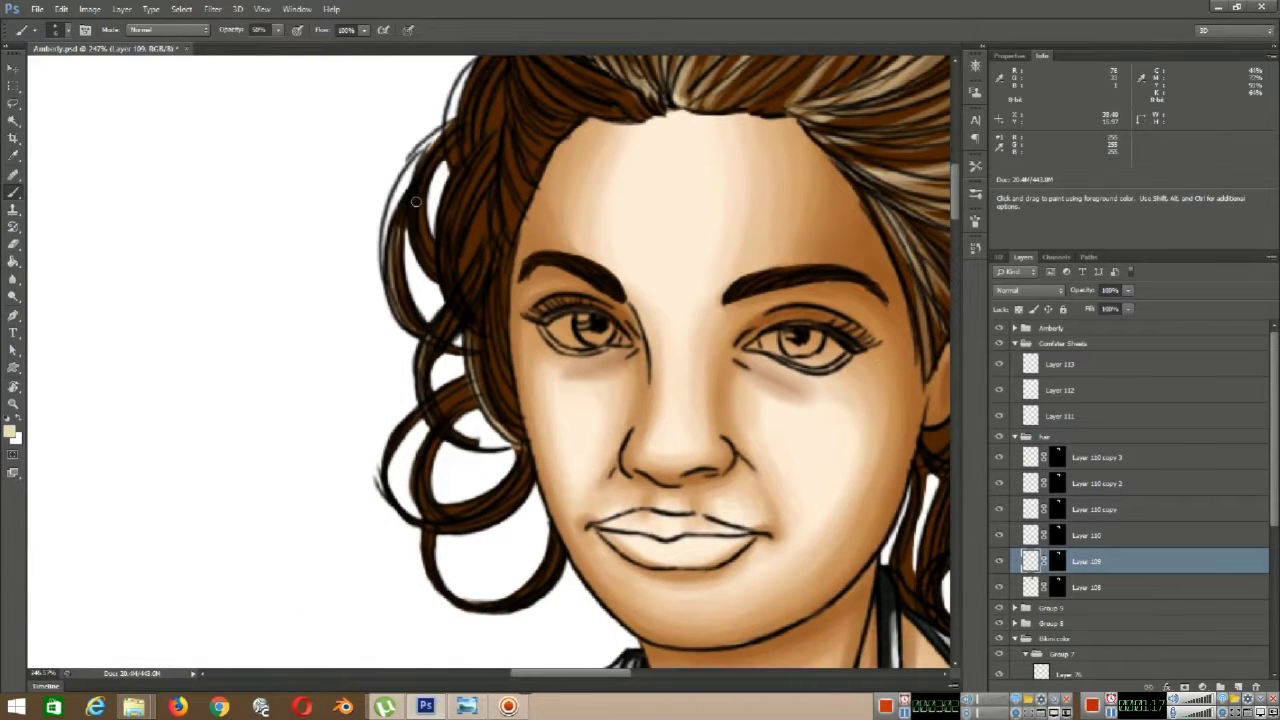
left_click_drag(406, 298, 434, 196)
mouse_move(488, 220)
left_mouse_down()
mouse_move(447, 389)
mouse_move(470, 124)
left_mouse_up()
left_click_drag(470, 172, 526, 84)
left_click_drag(474, 232, 546, 296)
mouse_move(468, 412)
left_mouse_down()
mouse_move(456, 292)
mouse_move(458, 312)
left_mouse_up()
left_click_drag(491, 340, 464, 252)
left_click_drag(488, 290, 466, 216)
- Paint thin beige highlights along the outer hanging locks and lower curls opposite the bun
left_click_drag(444, 258, 407, 364)
left_click_drag(464, 208, 415, 327)
left_click_drag(449, 273, 431, 318)
left_click_drag(410, 299, 401, 353)
left_click_drag(469, 259, 447, 305)
mouse_move(417, 403)
left_mouse_down()
mouse_move(429, 467)
mouse_move(443, 149)
left_mouse_up()
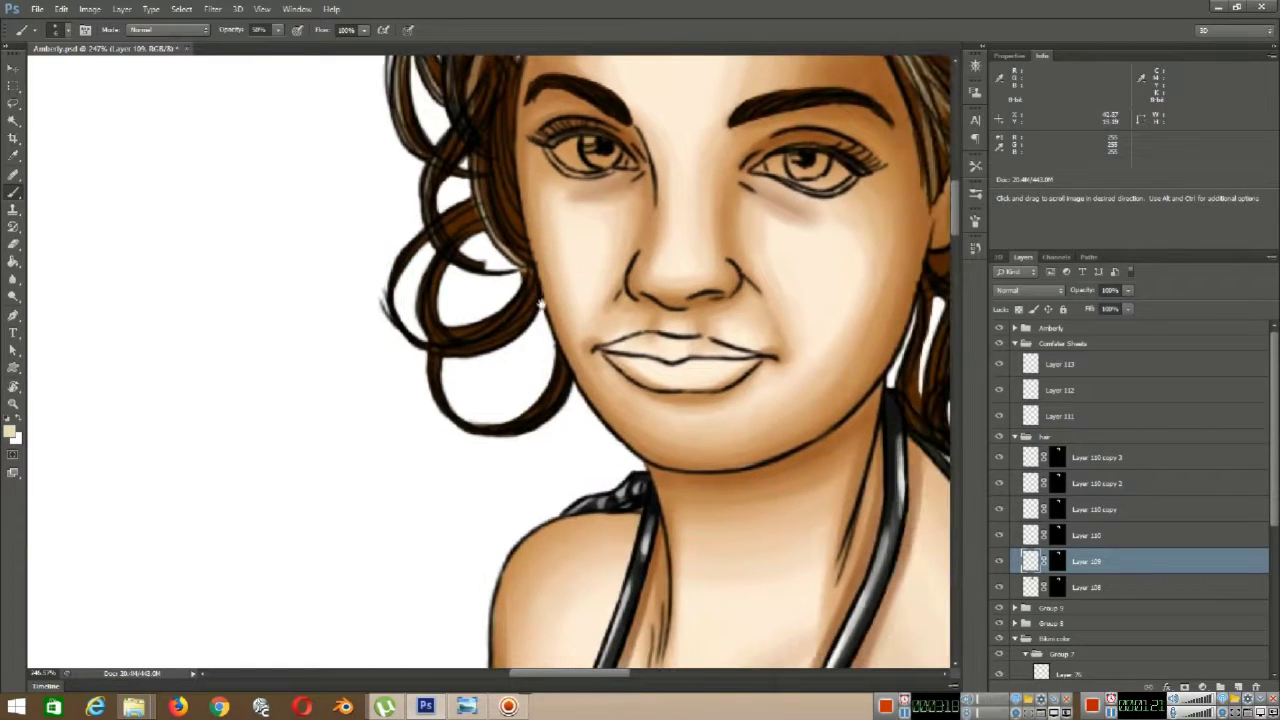
left_click_drag(431, 358, 500, 434)
left_click_drag(515, 325, 452, 307)
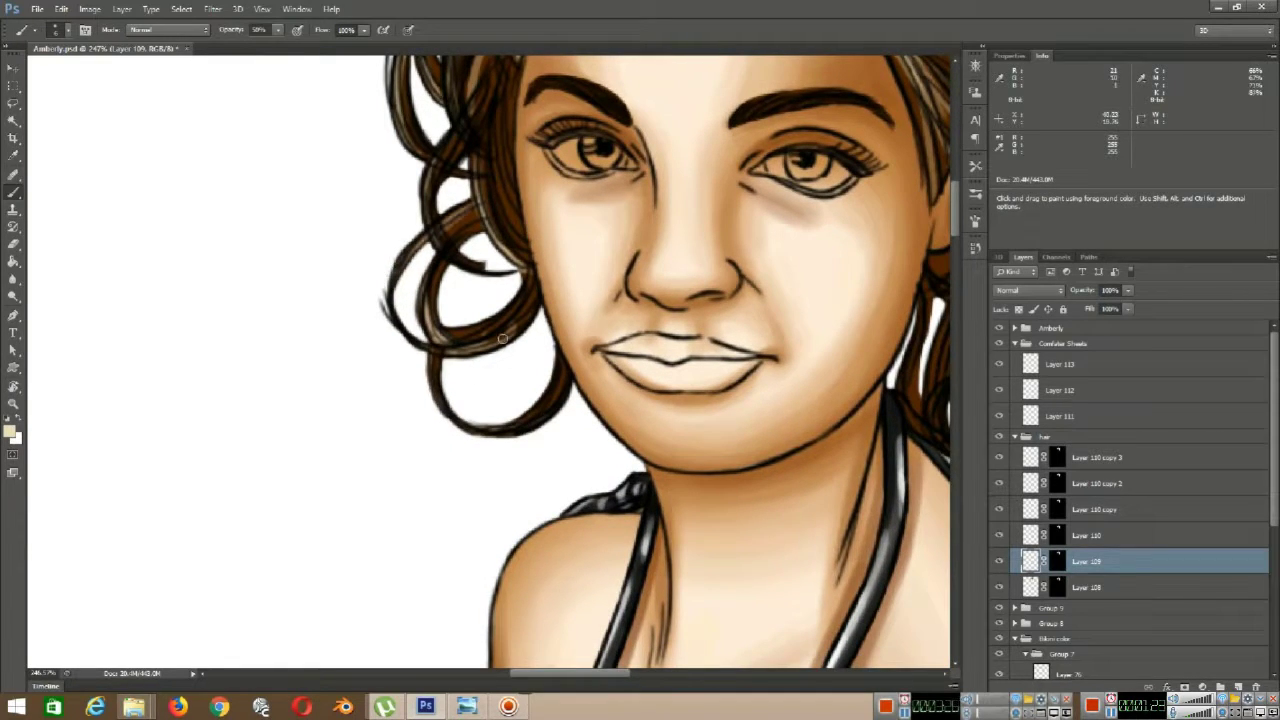
- Rotate the canvas and paint curved beige highlight strands on the bun and its outer loops
mouse_move(880, 119)
left_mouse_down()
mouse_move(620, 317)
mouse_move(586, 612)
left_mouse_up()
key("r")
mouse_move(534, 123)
left_mouse_down()
mouse_move(274, 475)
mouse_move(354, 568)
left_mouse_up()
mouse_move(268, 451)
left_mouse_down()
mouse_move(287, 402)
mouse_move(284, 486)
left_mouse_up()
left_click_drag(240, 290, 347, 353)
left_click_drag(338, 280, 380, 416)
left_click_drag(350, 302, 385, 416)
left_click_drag(366, 240, 470, 178)
left_click_drag(376, 296, 391, 408)
left_click_drag(396, 219, 476, 192)
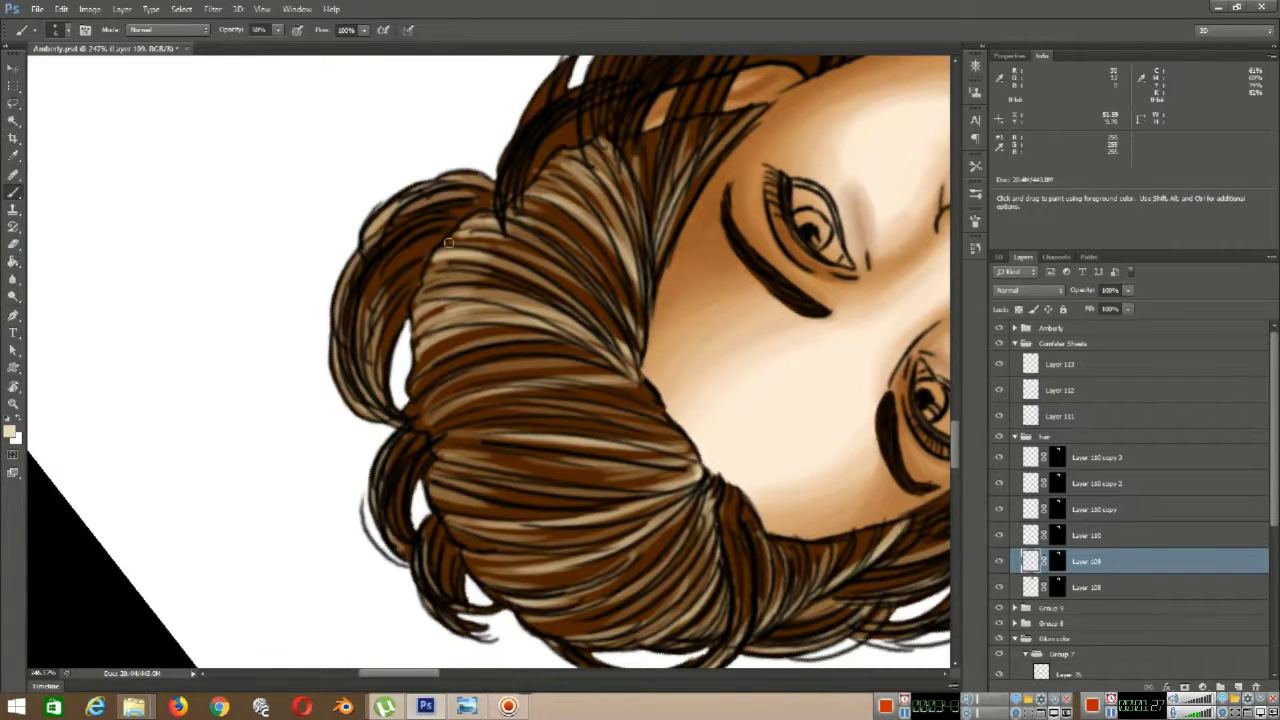
- Turn the canvas and paint beige highlights along the loose locks falling behind the ear on the bun side
left_click_drag(449, 243, 399, 341)
key("r")
mouse_move(559, 219)
left_mouse_down()
mouse_move(457, 206)
mouse_move(406, 232)
left_mouse_up()
key("b")
left_click_drag(384, 186, 395, 284)
left_click_drag(438, 94, 417, 233)
left_click_drag(417, 236, 388, 382)
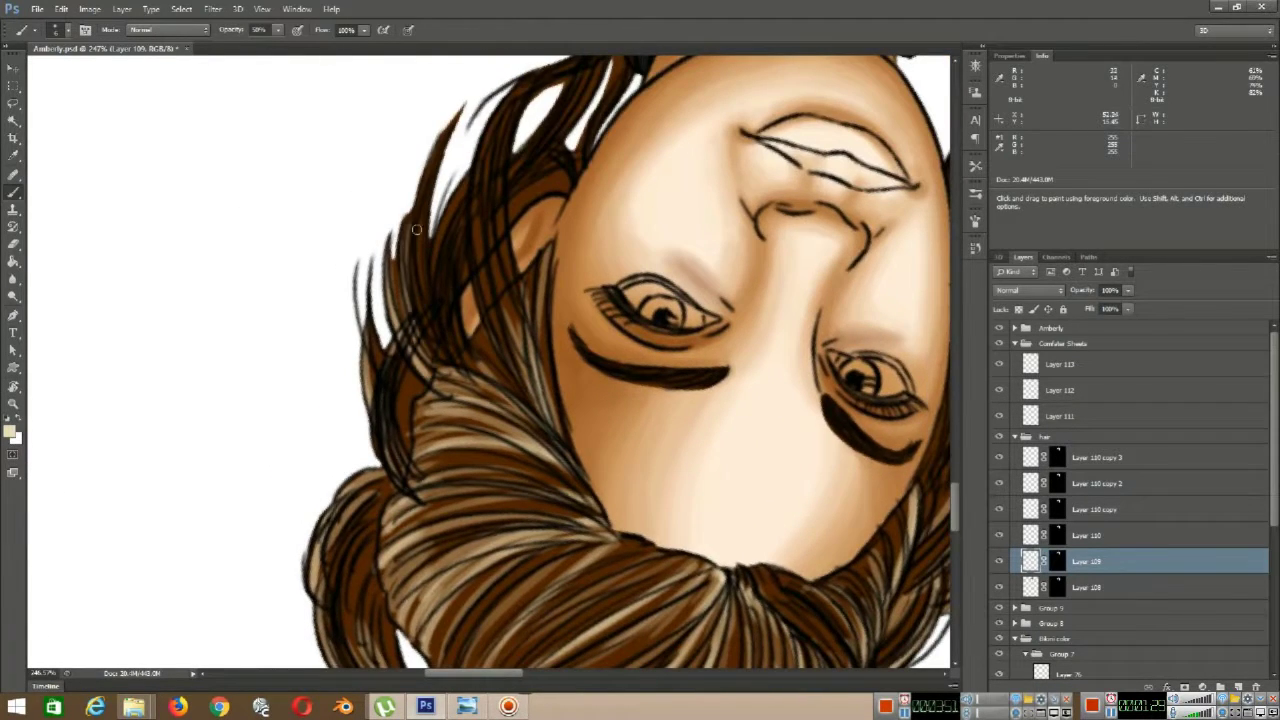
left_click_drag(440, 146, 405, 314)
left_click_drag(460, 208, 438, 368)
left_click_drag(470, 272, 470, 378)
left_click_drag(506, 208, 470, 446)
left_click_drag(475, 282, 508, 420)
left_click_drag(558, 180, 520, 354)
- Rotate the view back and paint beige strands on the locks hanging beside the neck below the ear
key("r")
left_click_drag(664, 288, 368, 554)
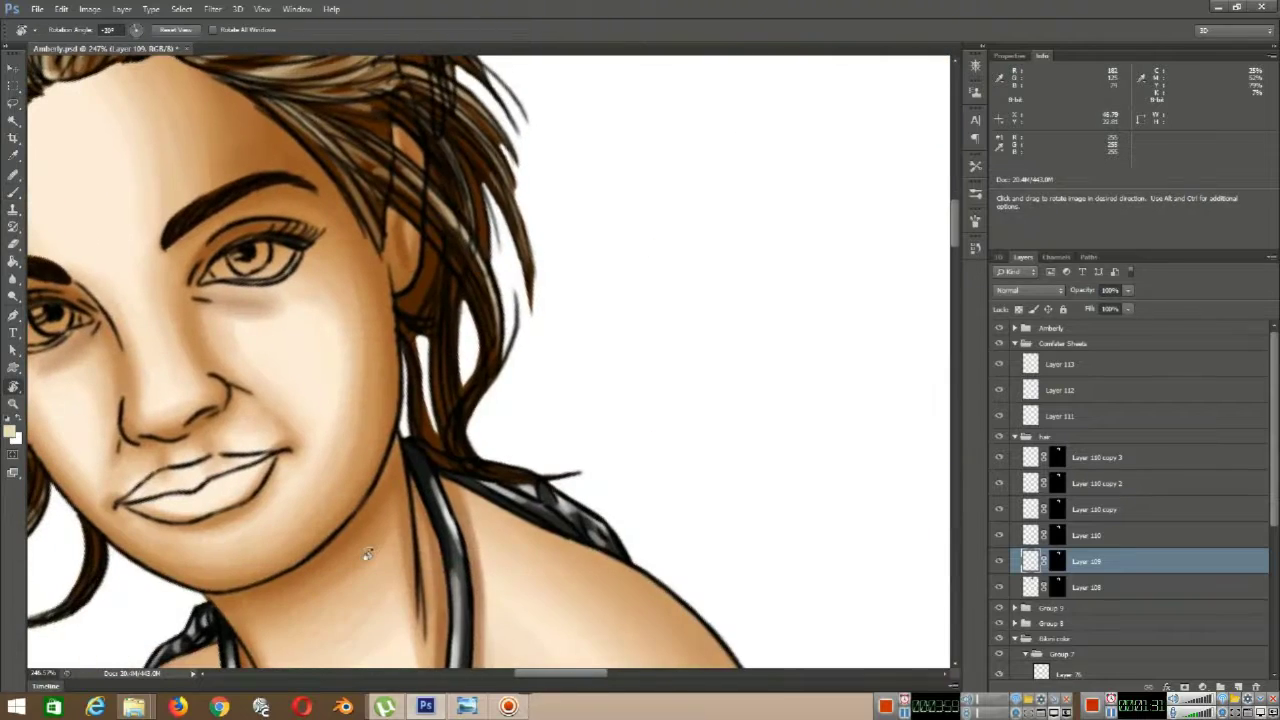
key("b")
left_click_drag(466, 455, 445, 330)
left_click_drag(462, 425, 445, 278)
left_click_drag(412, 358, 458, 440)
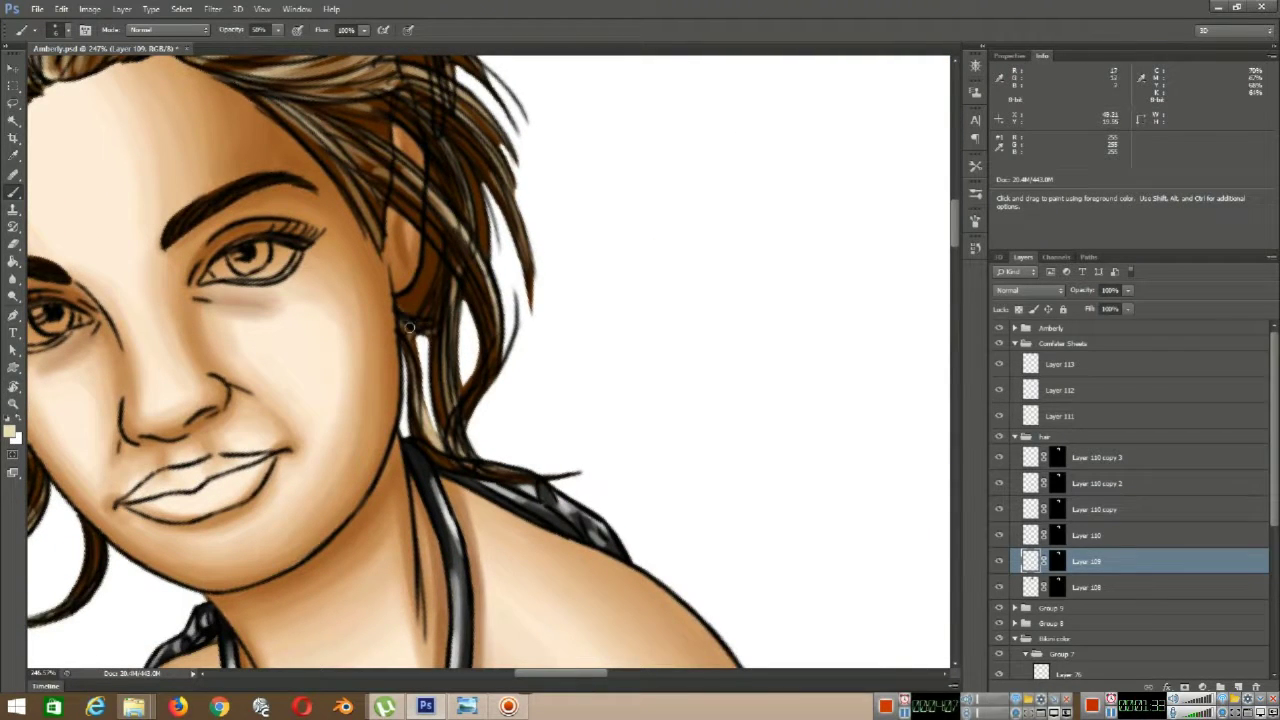
left_click_drag(500, 284, 483, 333)
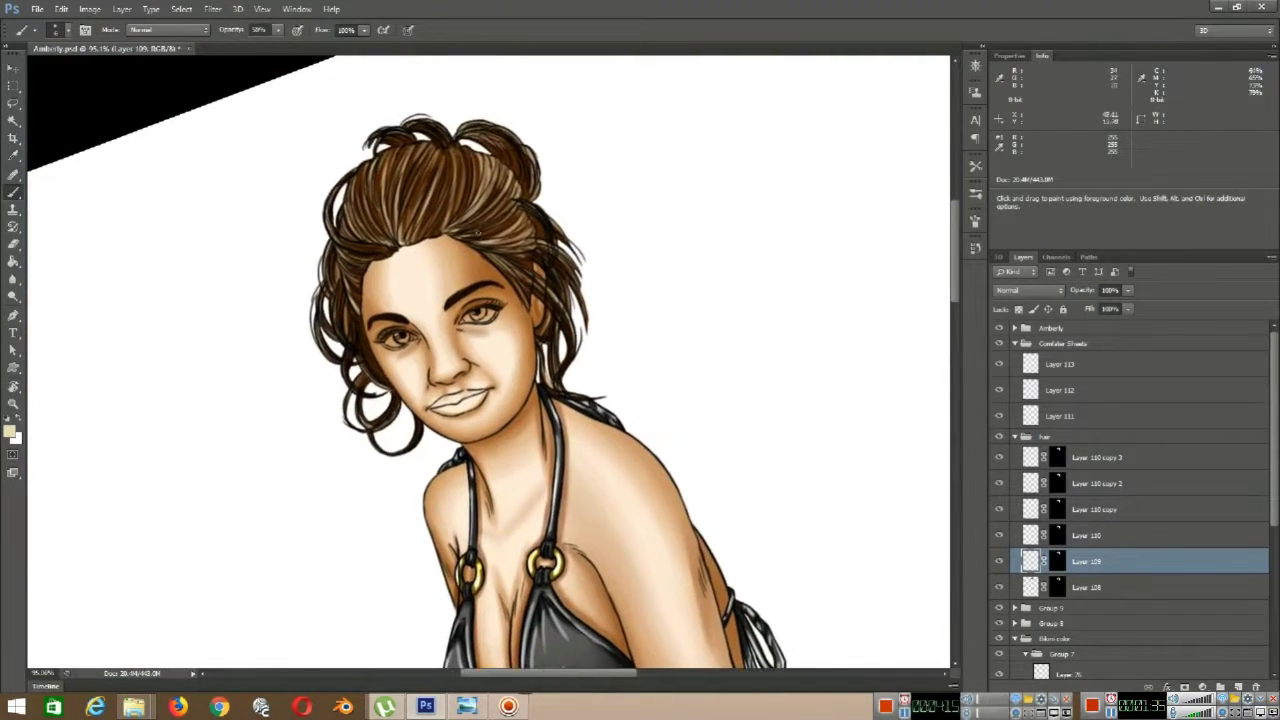
- Straighten the view, move Layer 109 directly below Layer 110 copy 3, try Overlay blending on it and return it to Normal
key("r")
left_click_drag(367, 267, 432, 218)
scroll(432, 218, "up", 3)
key("b")
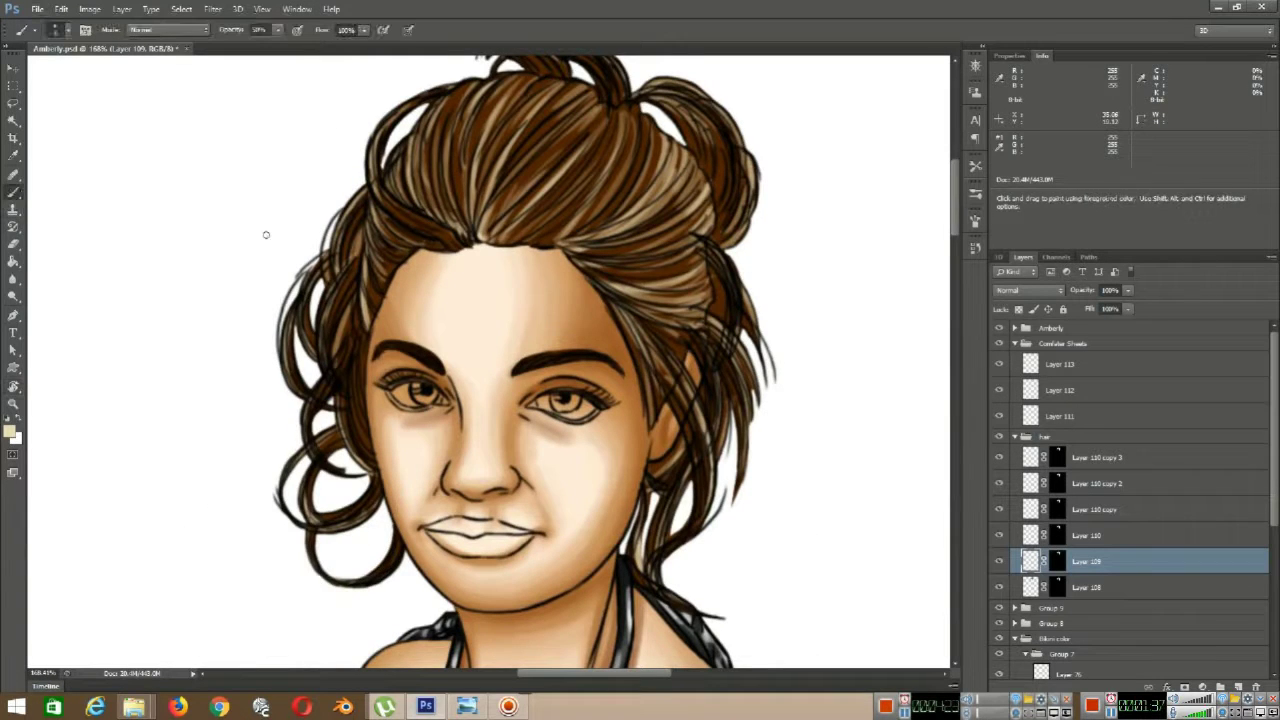
left_click_drag(1086, 561, 1093, 488)
left_click(1028, 290)
left_click(1004, 464)
left_click(1028, 290)
left_click(1018, 305)
- Set the blend mode of Layer 110 copy 3 to Overlay
left_click(1093, 458)
left_click(1028, 290)
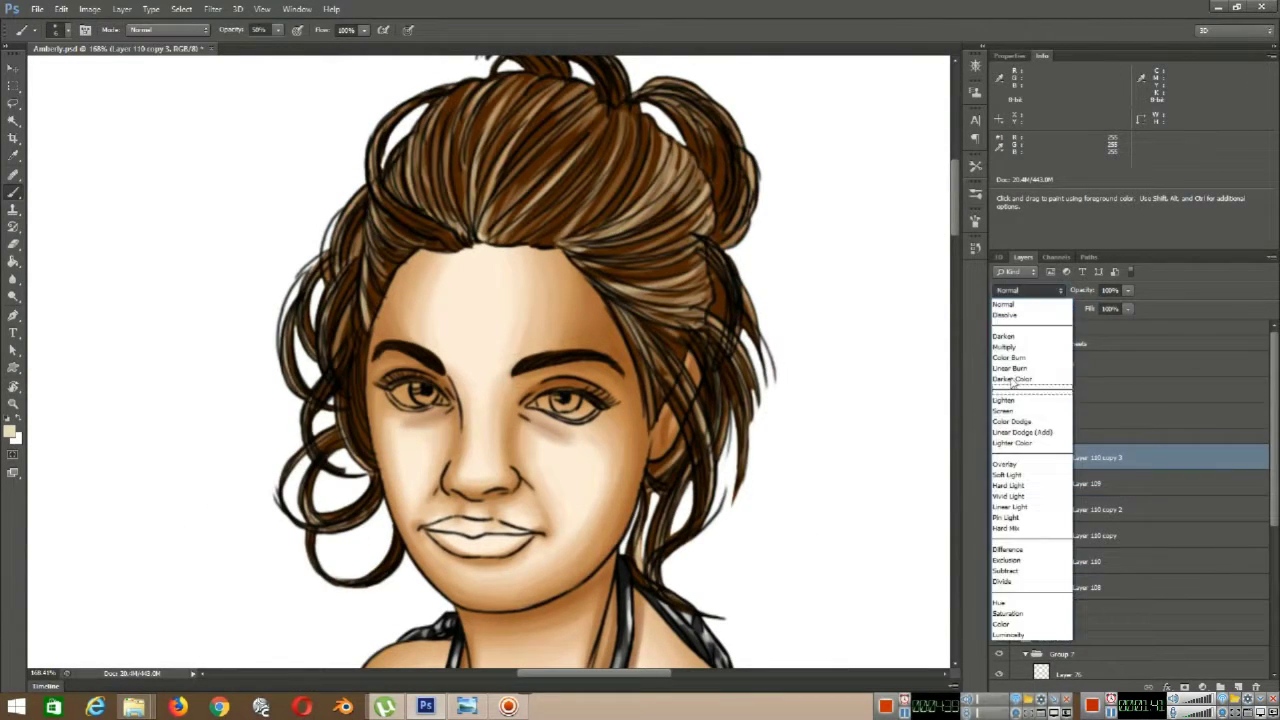
left_click(1010, 464)
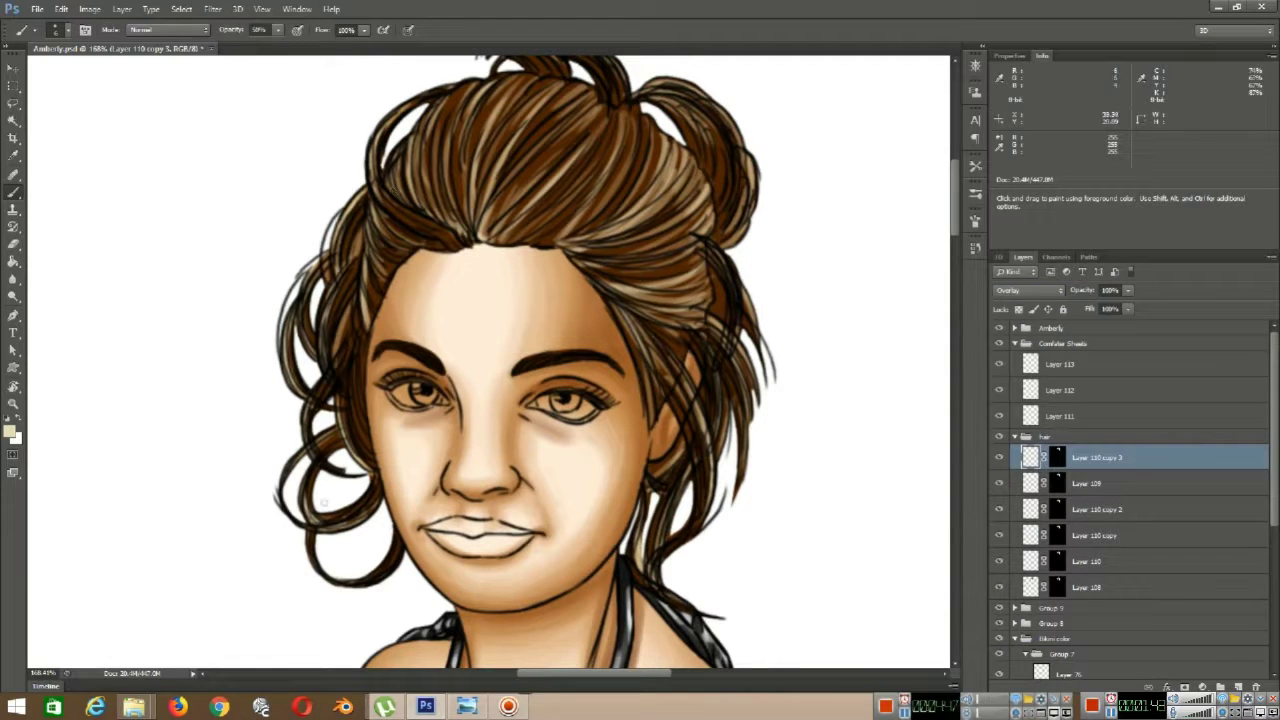
- Paint beige Overlay highlights over the loose locks around the face on Layer 110 copy 3
key("r")
mouse_move(370, 226)
left_mouse_down()
mouse_move(310, 393)
mouse_move(295, 300)
mouse_move(311, 222)
left_mouse_up()
key("b")
key("r")
key("b")
left_click_drag(328, 266, 370, 322)
left_click_drag(352, 288, 434, 458)
key("r")
mouse_move(370, 350)
left_mouse_down()
mouse_move(592, 372)
mouse_move(590, 384)
left_mouse_up()
key("b")
left_click_drag(530, 398, 530, 446)
- Brush broad beige Overlay highlights across the swept-back crown hair to warm and brighten its strands
left_click_drag(591, 201, 753, 384)
left_click_drag(456, 265, 503, 309)
left_click_drag(456, 183, 418, 264)
left_click_drag(529, 151, 473, 205)
left_click_drag(585, 155, 486, 171)
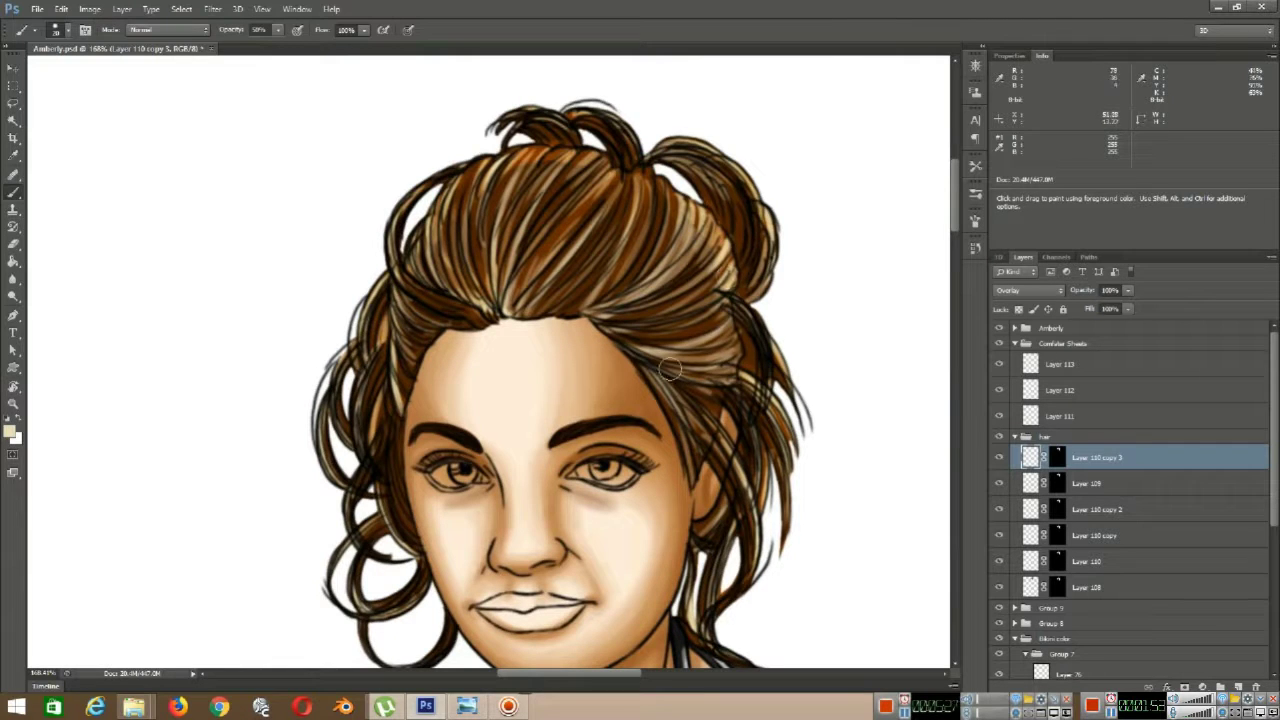
left_click_drag(555, 373, 633, 243)
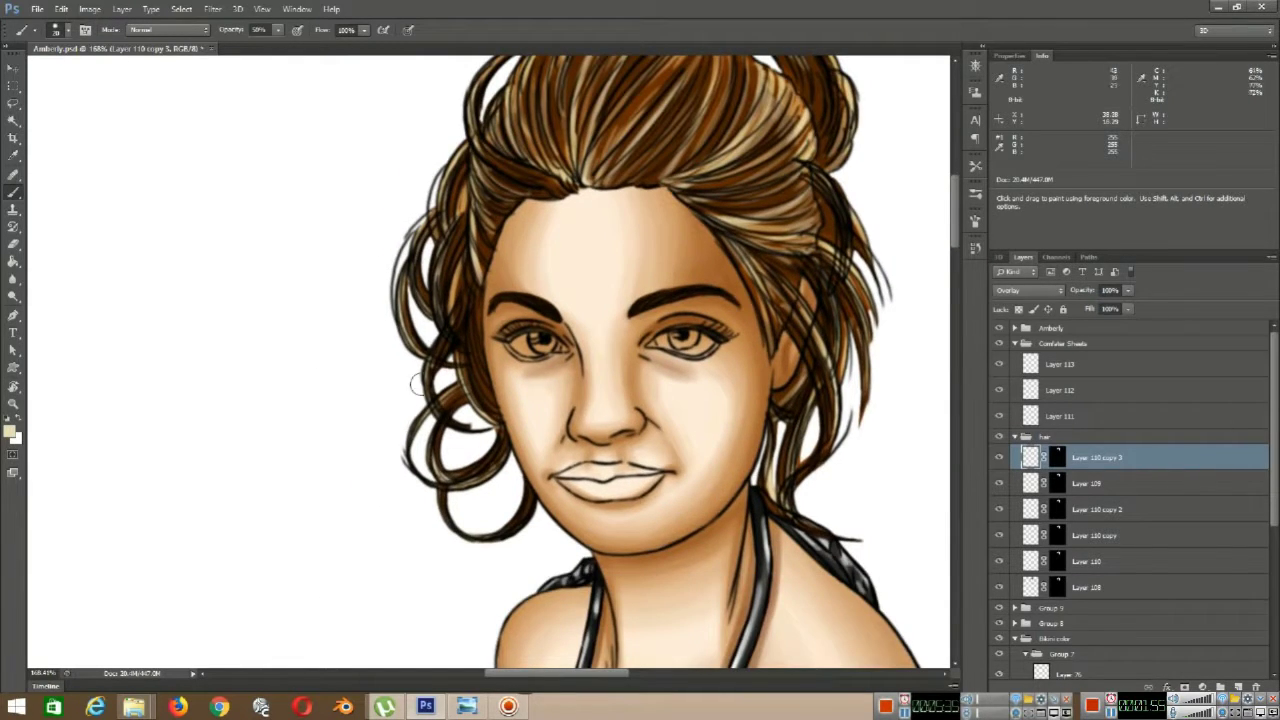
- Examine the highlighted hair upright and in close-up, comparing Layer 109 with Layer 110 copy 3
scroll(419, 410, "down", 8)
key("r")
left_click(176, 30)
scroll(550, 370, "up", 6)
scroll(550, 370, "down", 1)
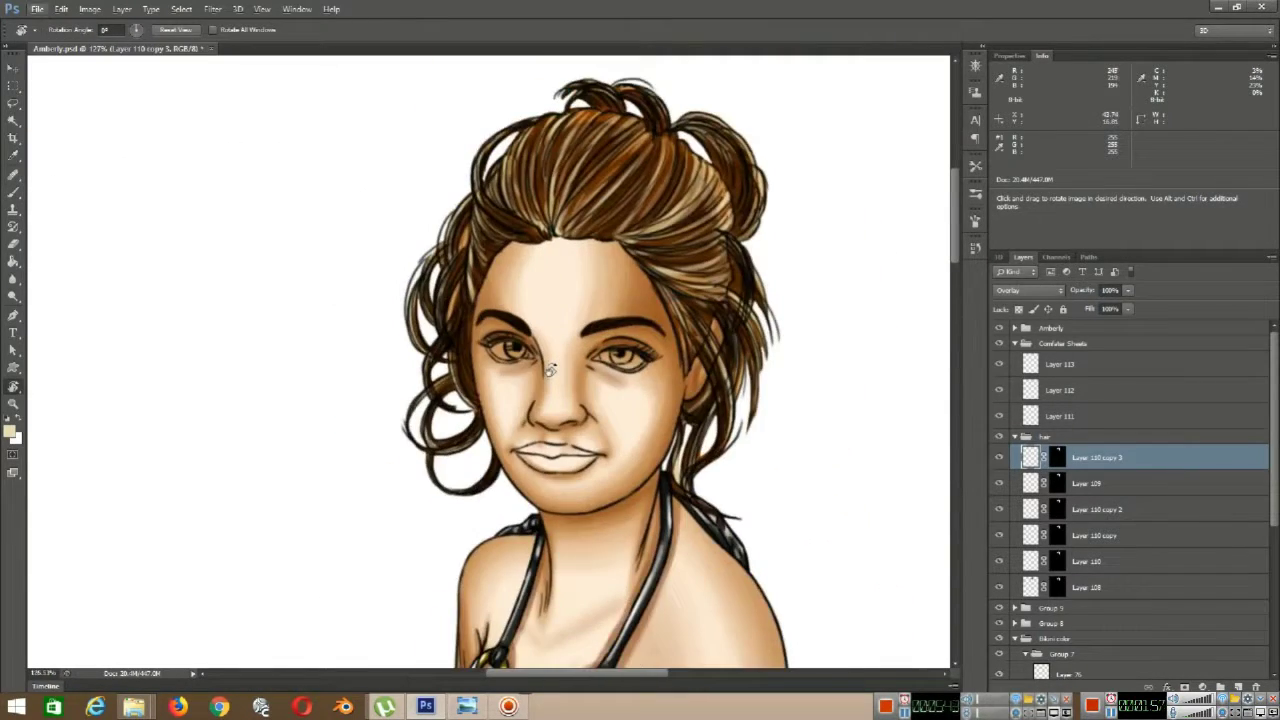
scroll(549, 370, "up", 3)
key("alt+bracketleft")
left_click_drag(650, 326, 554, 190)
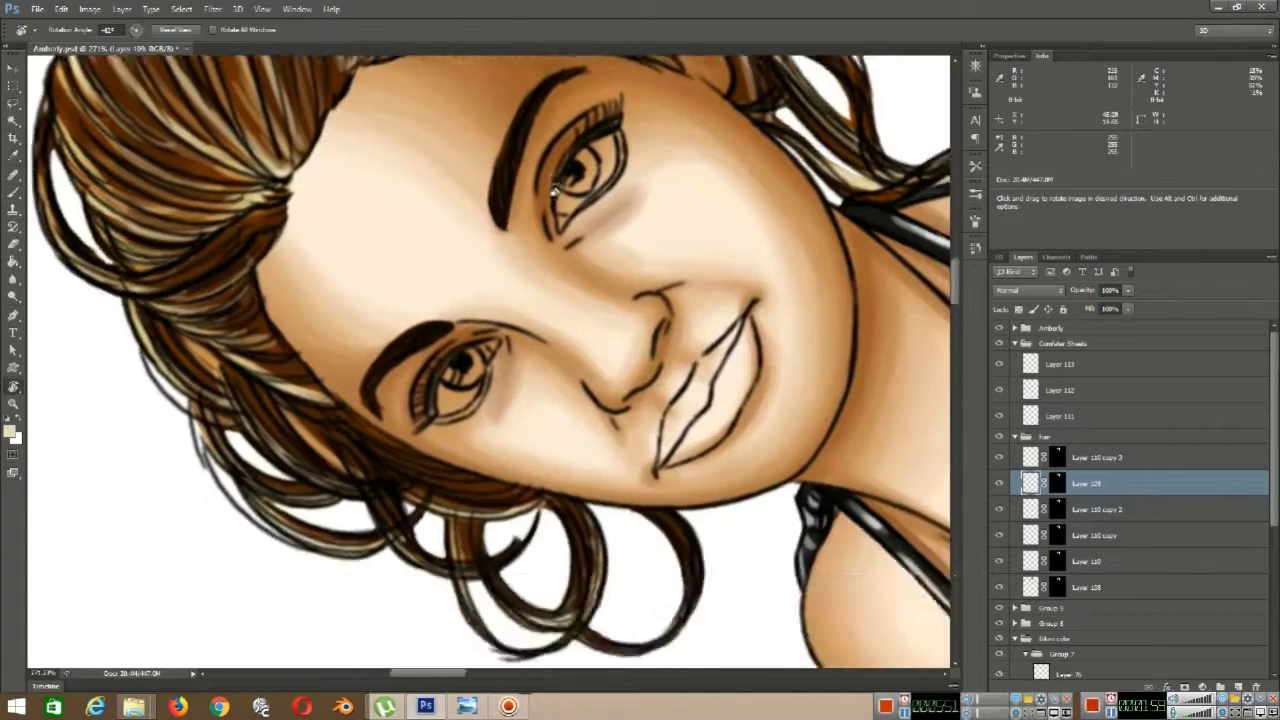
key("b")
left_click_drag(501, 222, 511, 320)
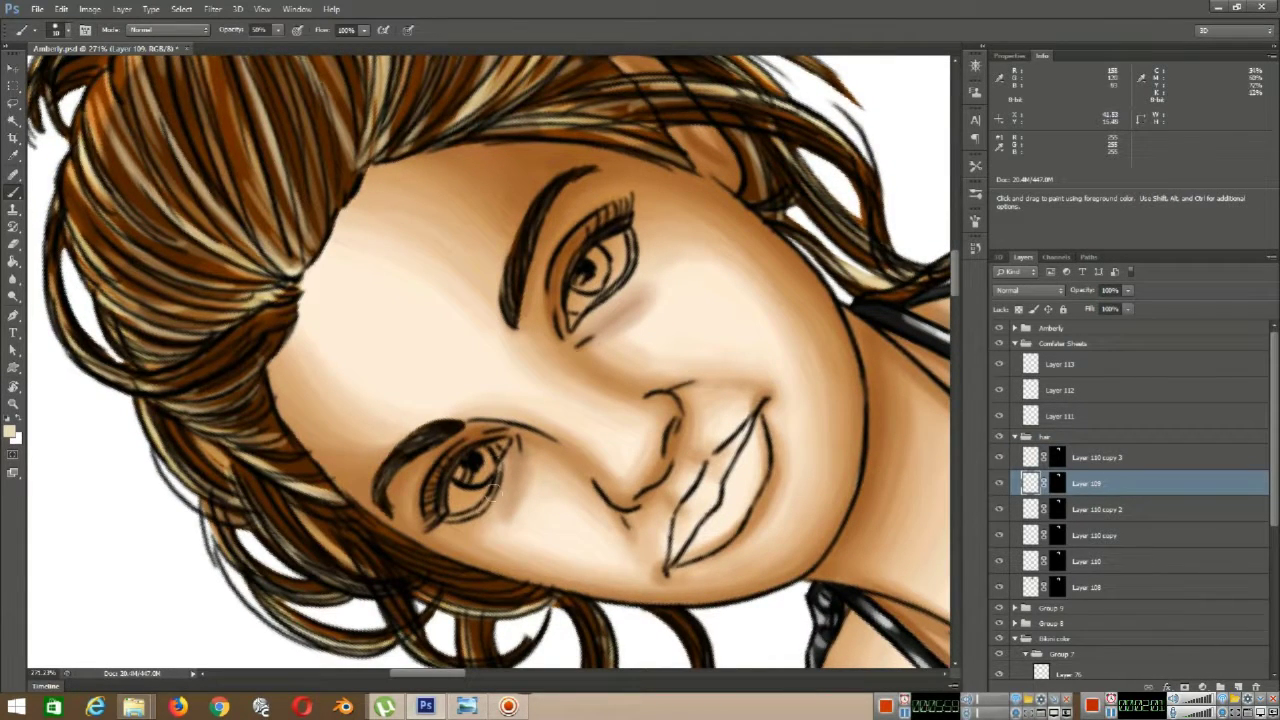
key("alt+bracketright")
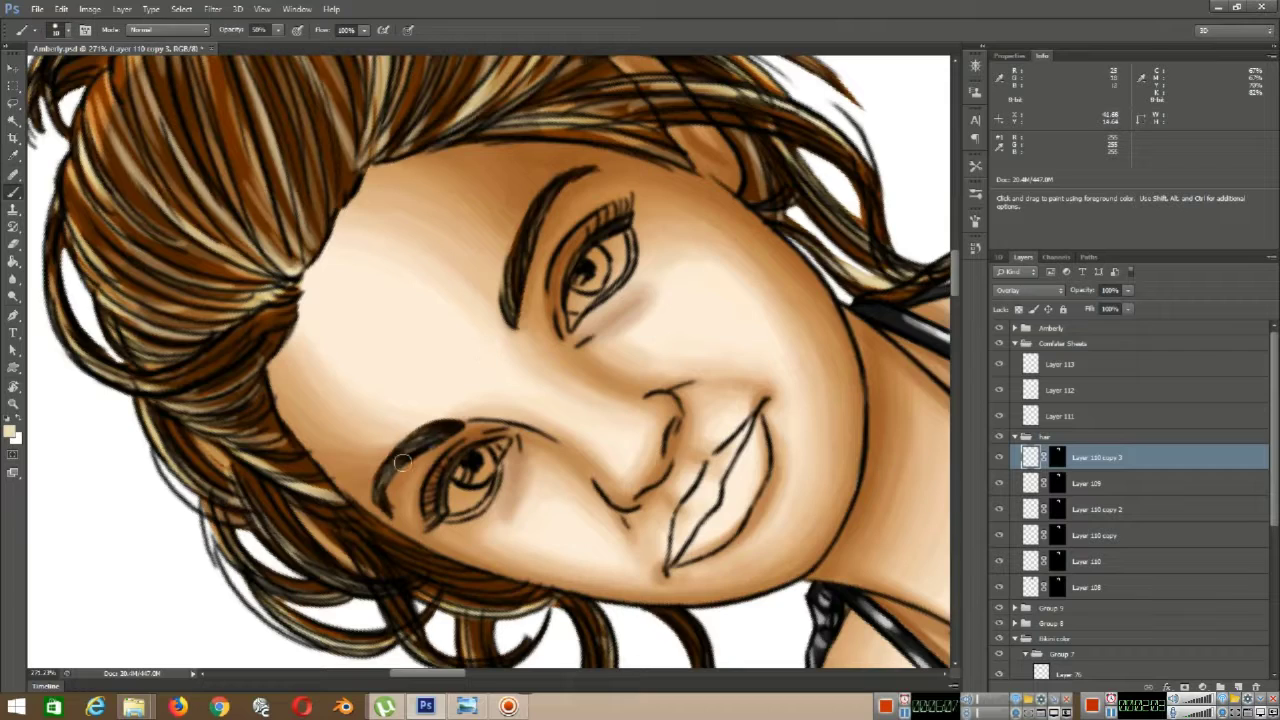
- Reset the canvas rotation and move Layer 110 copy 2 to the top of the hair group
scroll(460, 435, "down", 6)
key("r")
left_click(175, 30)
left_click_drag(404, 405, 470, 288)
scroll(468, 288, "up", 3)
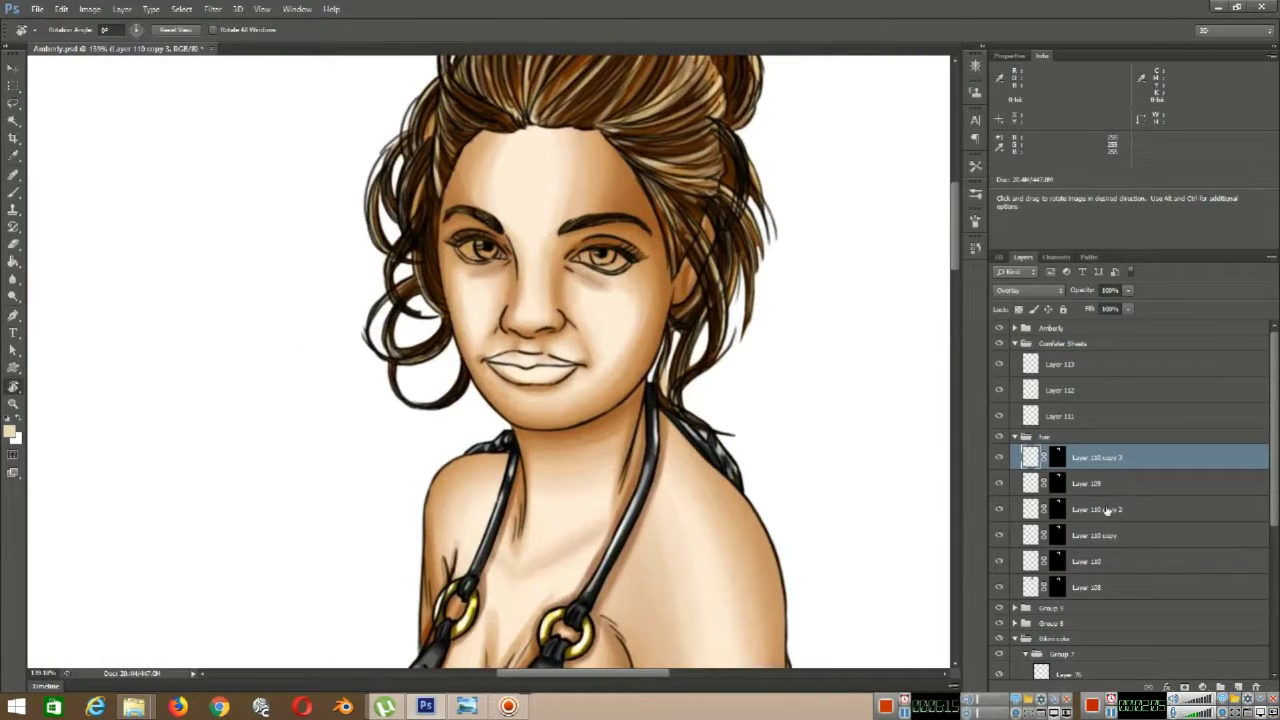
left_click_drag(1107, 510, 1102, 457)
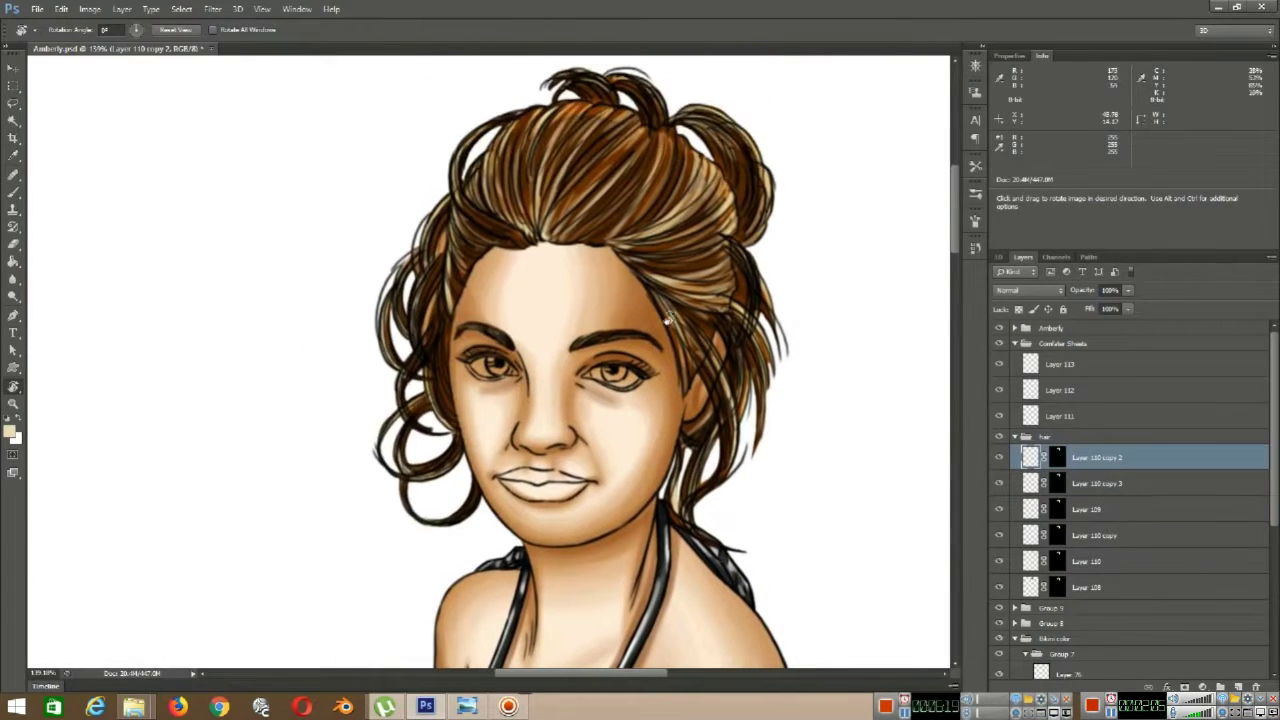
- Set the foreground to dark brown #2d1300 and brush 25% opacity shading from the hairline into the crown on Layer 110 copy 2
left_click(12, 432)
left_click(322, 480)
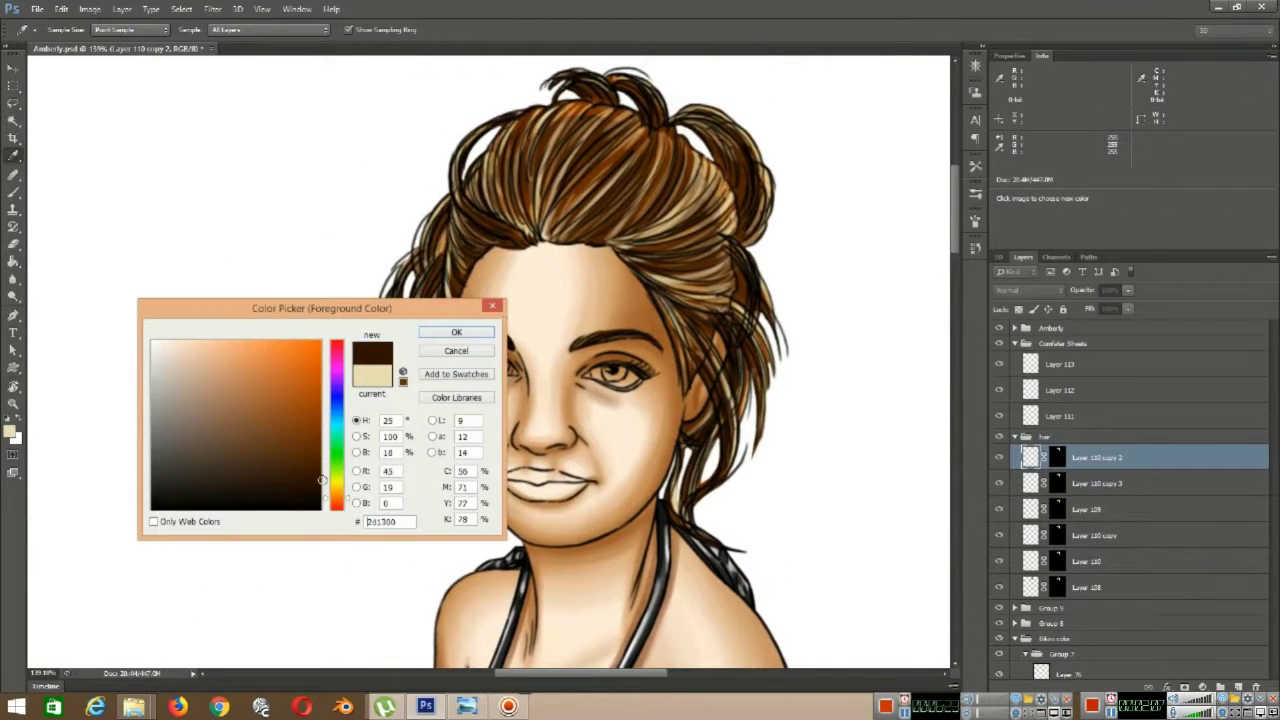
key("Return")
key("b")
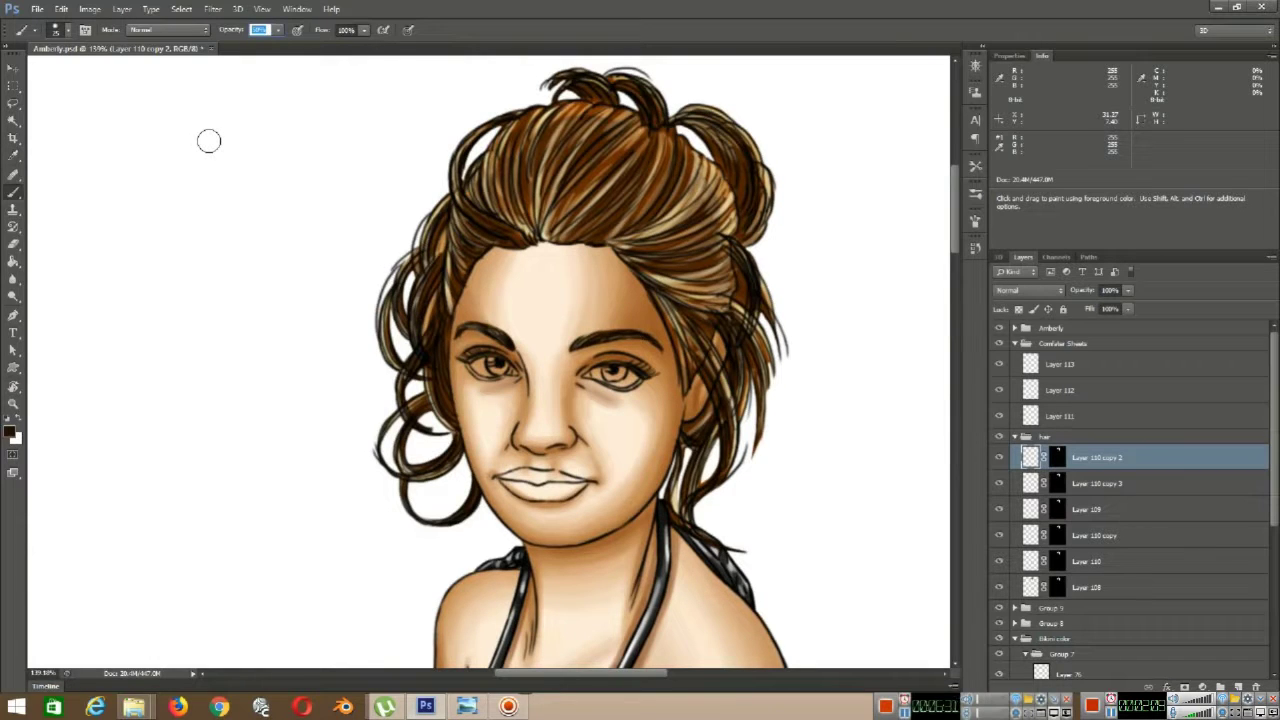
left_click_drag(536, 240, 540, 178)
left_click_drag(550, 240, 594, 198)
left_click_drag(606, 243, 628, 212)
left_click_drag(632, 151, 663, 205)
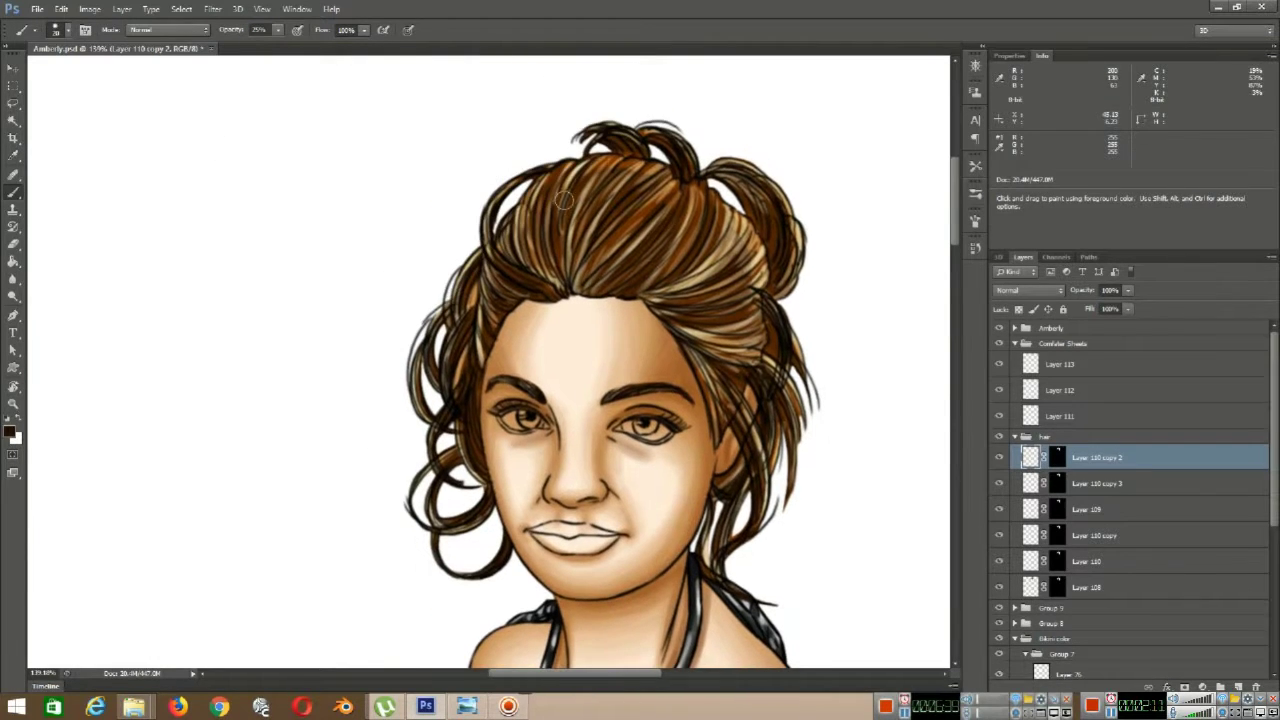
- Shade more crown and side locks in dark brown, trying Multiply blending before returning Layer 110 copy 2 to Normal
left_click_drag(594, 162, 539, 218)
left_click(1029, 290)
left_click(1015, 333)
left_click_drag(634, 292, 735, 220)
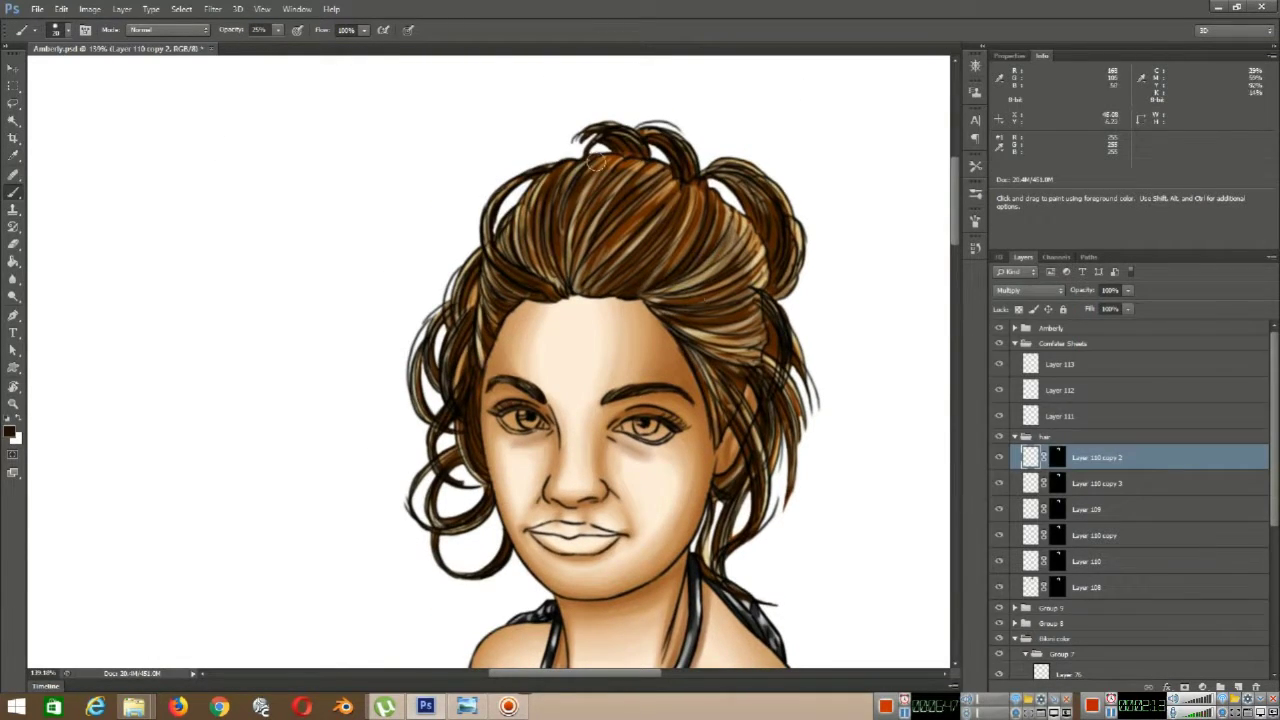
key("shift+alt+n")
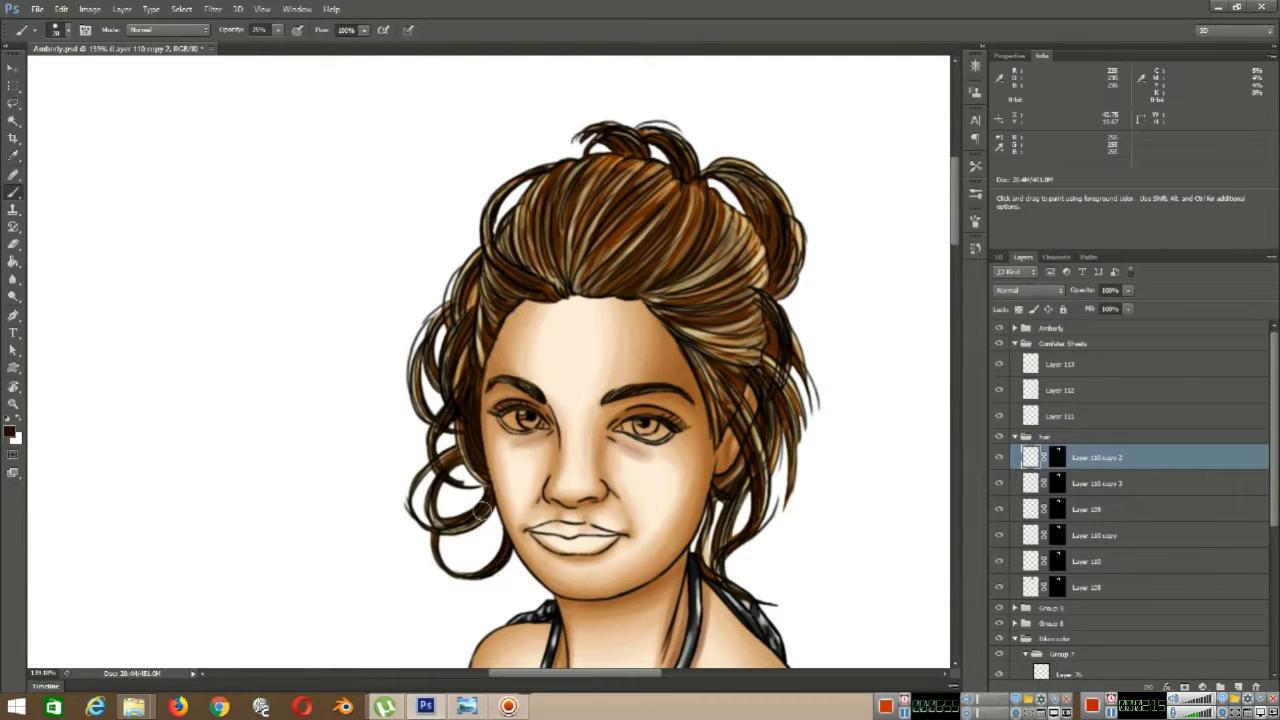
left_click_drag(471, 360, 466, 375)
left_click_drag(754, 382, 598, 284)
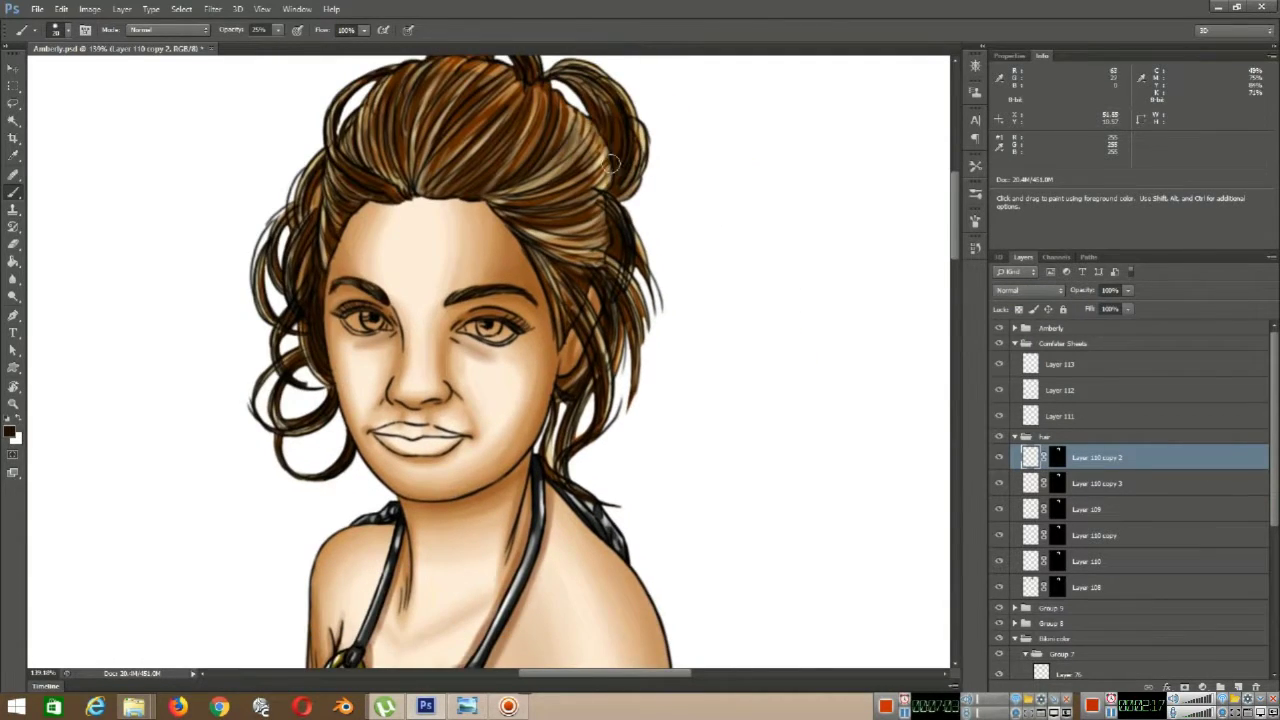
- Examine the shaded hair against the whole figure and in close-up on the face
scroll(612, 163, "up", 3)
scroll(613, 256, "left", 2)
key("ctrl+0")
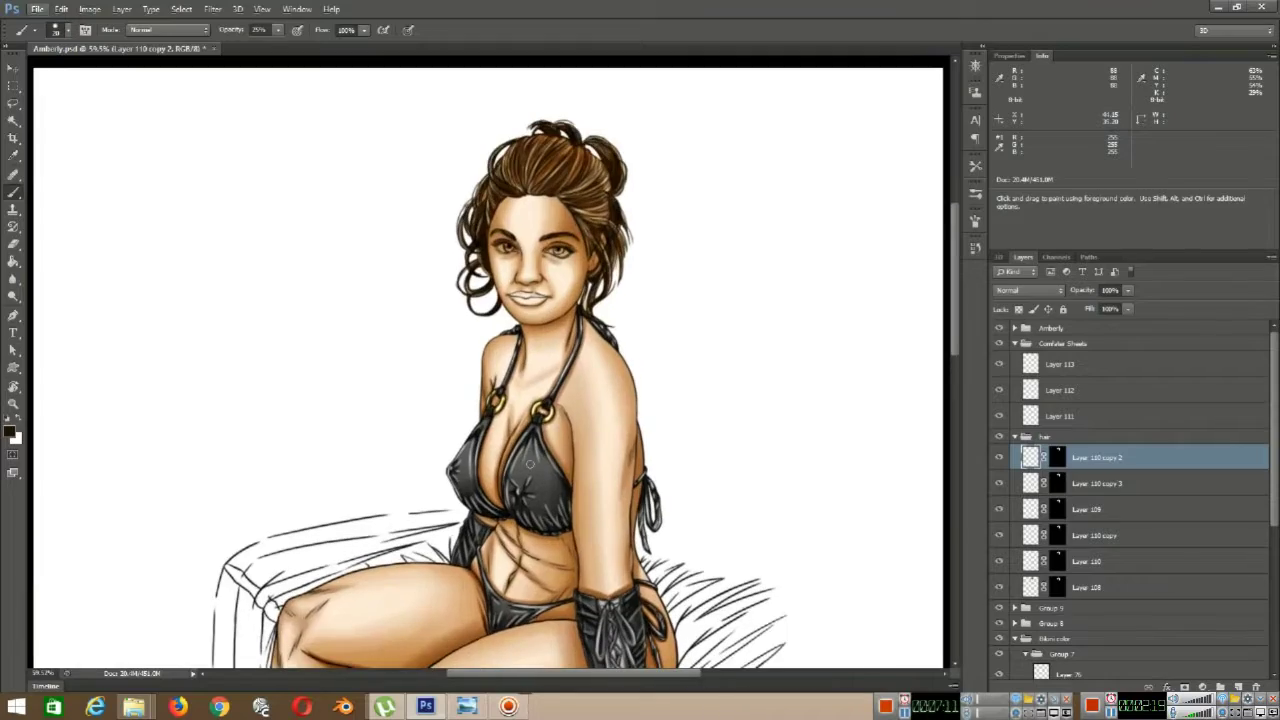
scroll(334, 226, "up", 3)
scroll(700, 300, "down", 4)
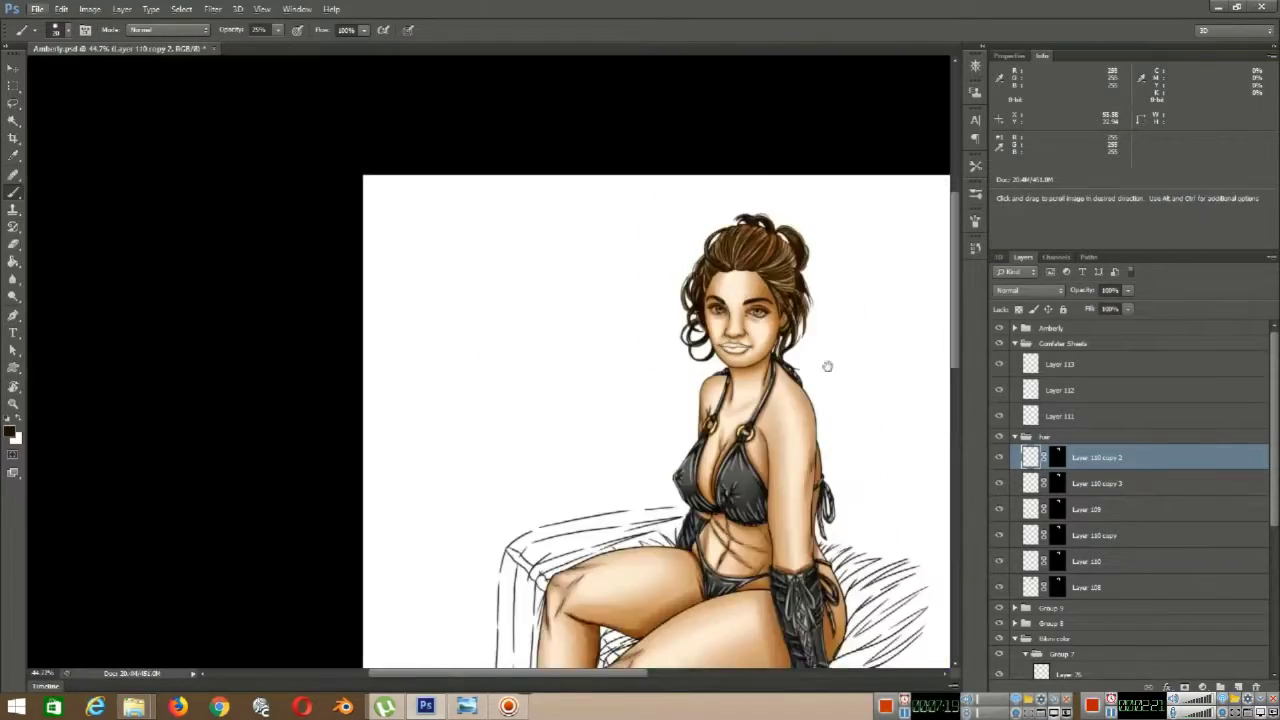
scroll(829, 366, "up", 4)
scroll(600, 240, "down", 3)
scroll(560, 110, "up", 3)
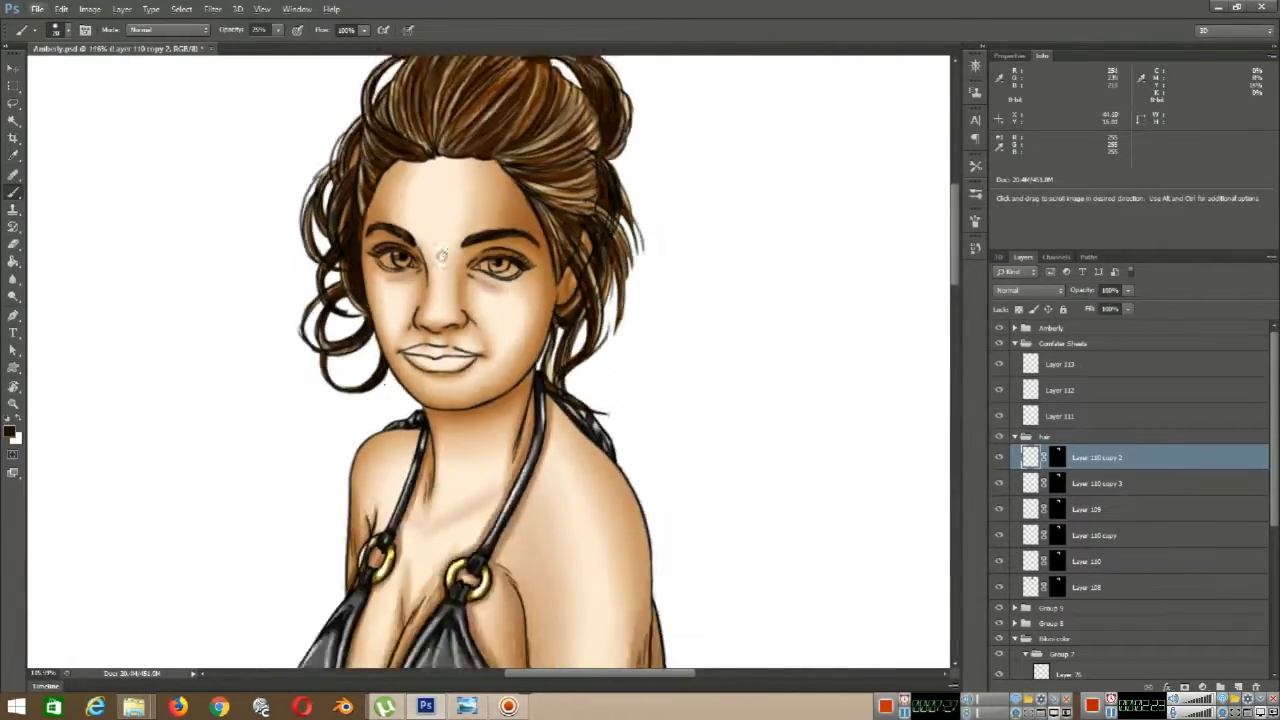
- Add a new layer above the Amberly group, sample a brown from the hair and reduce the brush size
left_click(1238, 687)
left_click_drag(593, 371, 637, 367)
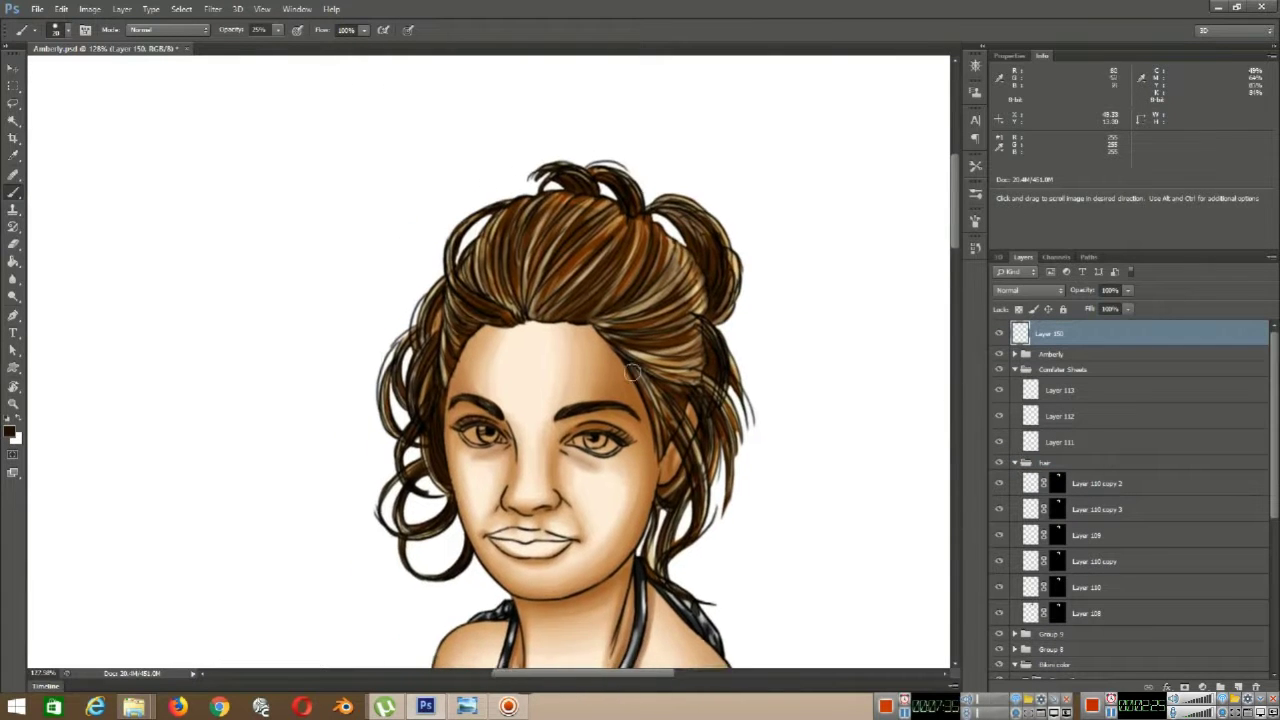
scroll(637, 367, "up", 4)
left_click(573, 263, "alt")
left_click_drag(573, 263, 694, 318)
key("bracketleft")
key("bracketleft")
key("bracketleft")
key("bracketleft")
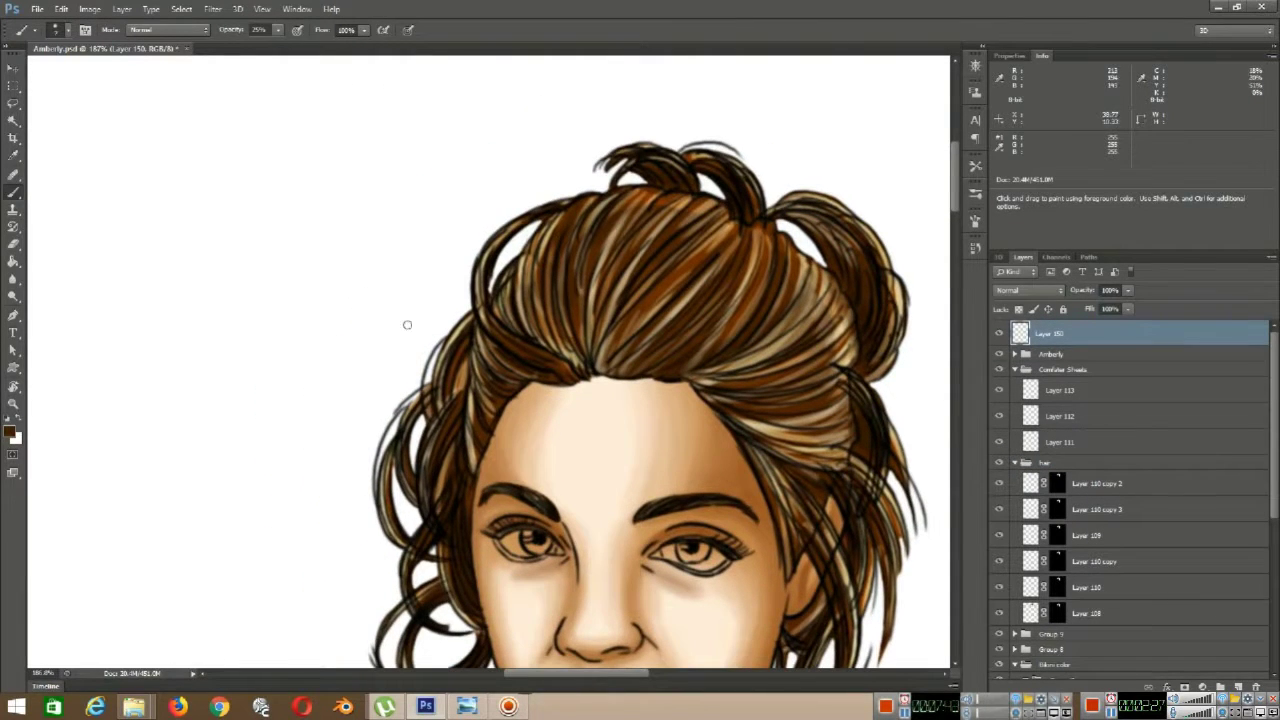
- Paint thin brown flyaway hairs at 96% opacity above the crown tuft and around the base of the bun
left_click_drag(591, 188, 591, 141)
key("ctrl+z")
key("bracketleft")
key("bracketleft")
key("bracketleft")
key("9")
key("6")
left_click_drag(595, 192, 584, 145)
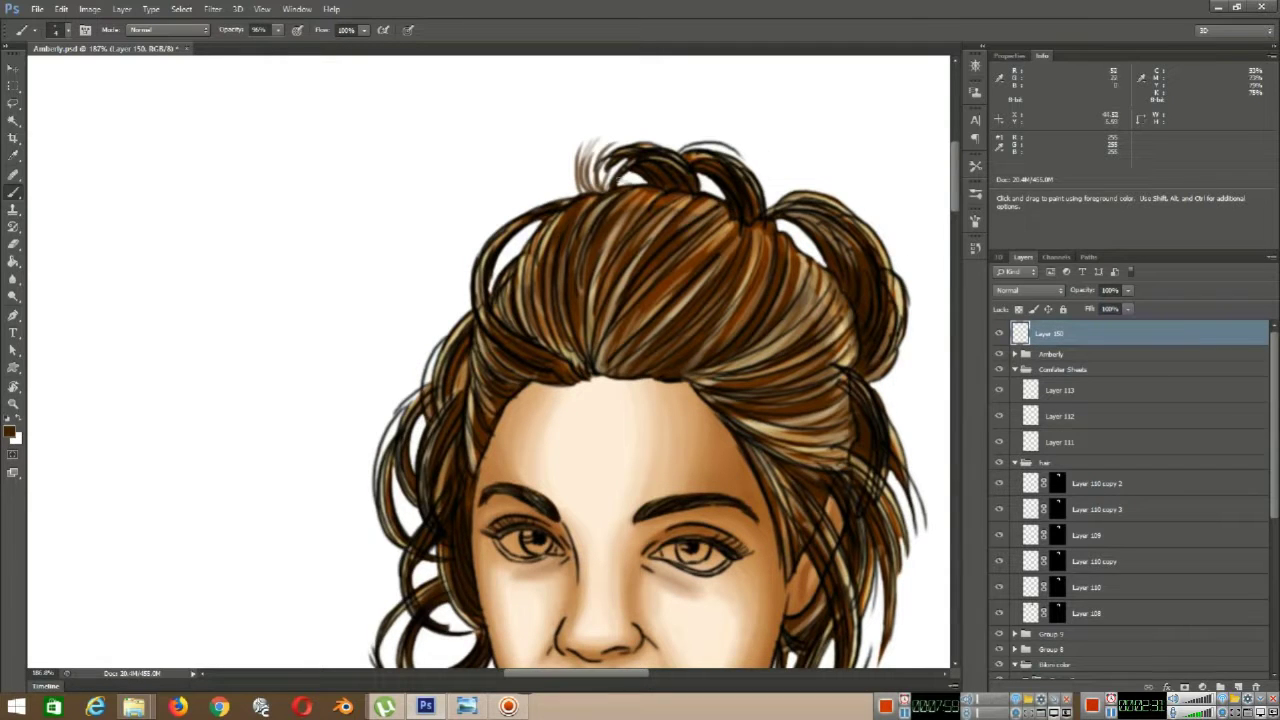
left_click_drag(774, 204, 802, 165)
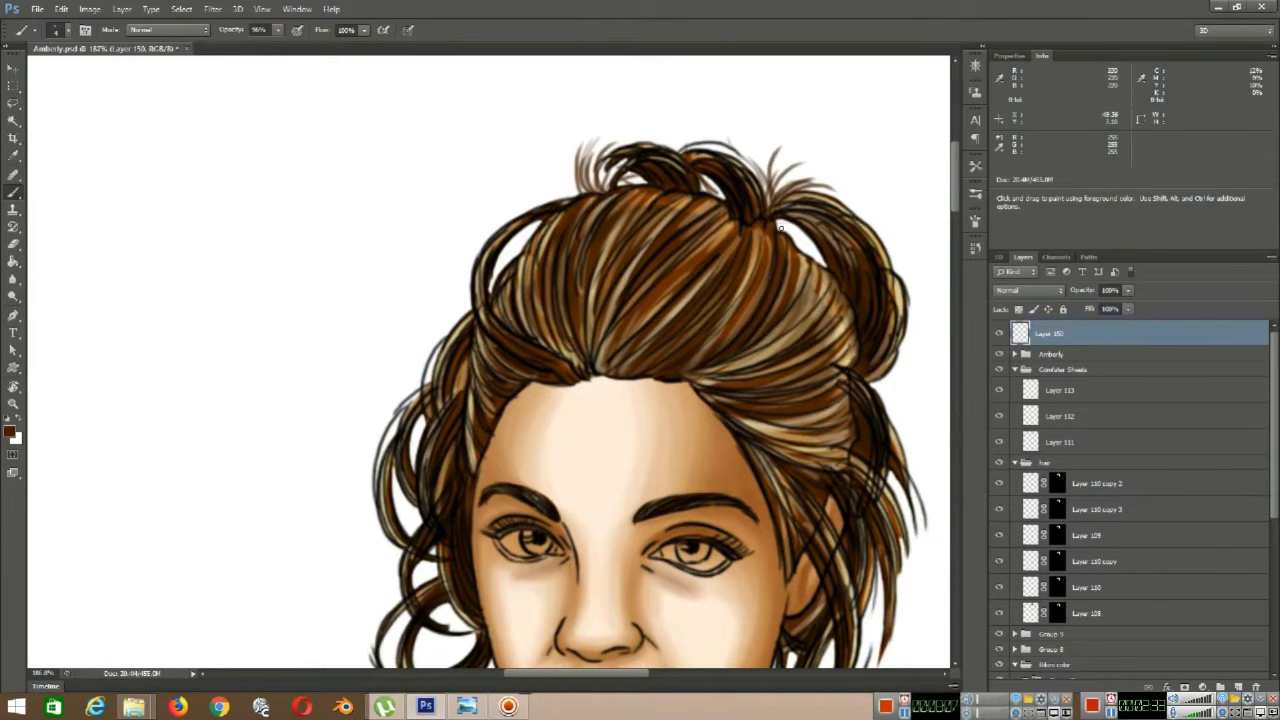
left_click_drag(781, 229, 818, 252)
- Paint fine brown flyaway hairs along the outer edge of the locks hanging below the bun
key("h")
mouse_move(848, 333)
left_mouse_down()
mouse_move(670, 180)
mouse_move(580, 133)
left_mouse_up()
left_click_drag(598, 358, 637, 480)
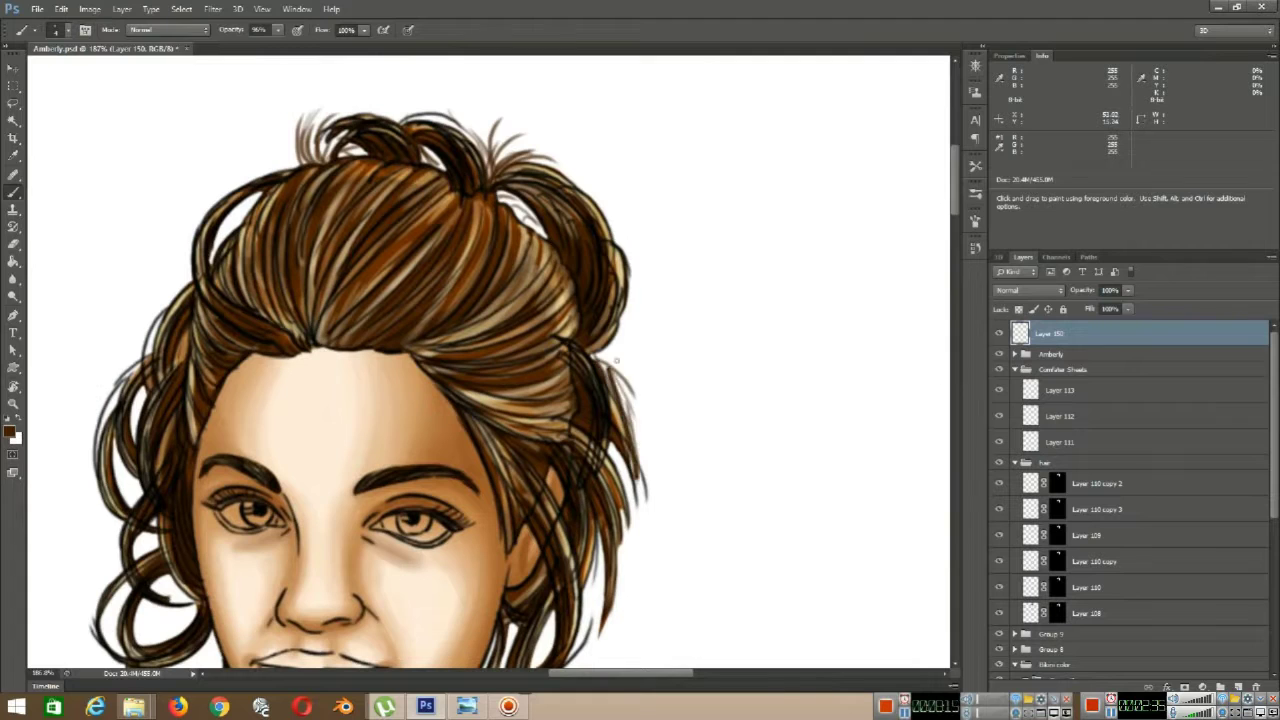
left_click(975, 248)
left_click(876, 540)
left_click(872, 525)
left_click_drag(592, 356, 637, 420)
left_click_drag(606, 364, 638, 440)
left_click_drag(619, 386, 638, 478)
left_click_drag(612, 446, 632, 542)
- Extend the brown flyaway hairs down the loose strands behind the ear and at the nape
left_click_drag(657, 513, 720, 245)
left_click_drag(628, 456, 618, 386)
left_click_drag(640, 472, 644, 298)
left_click_drag(662, 392, 660, 276)
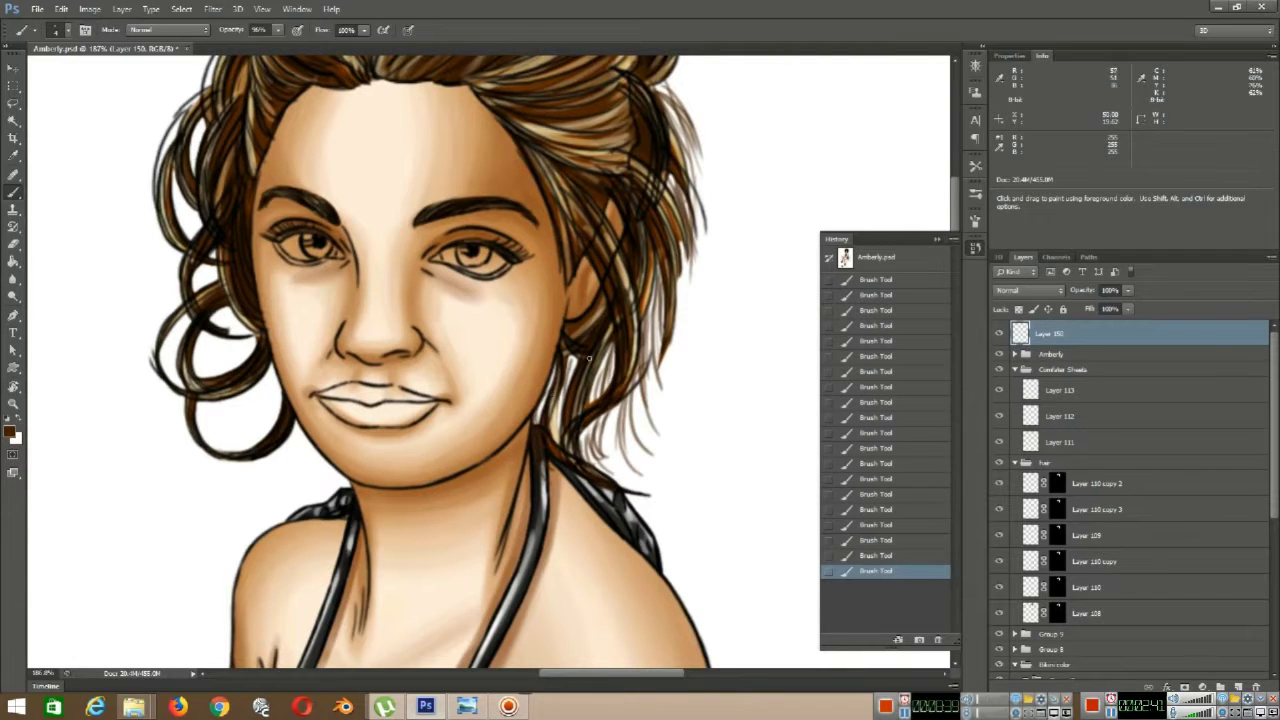
- Paint thin brown stray hairs around the outer curve of the bun
left_click_drag(707, 160, 612, 455)
left_click_drag(576, 377, 601, 291)
left_click_drag(575, 216, 597, 236)
left_click_drag(536, 212, 602, 286)
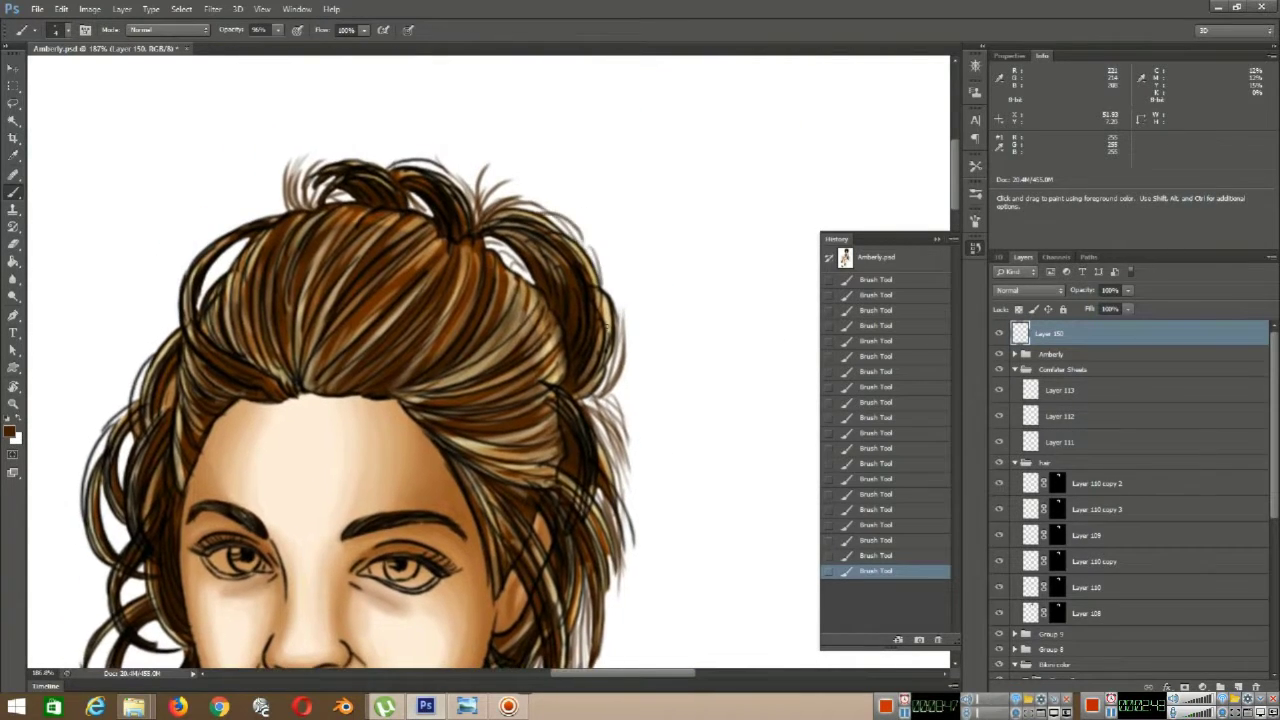
left_click_drag(579, 234, 611, 328)
- Paint brown flyaway hairs around the raised loop and outer locks on the side of the head opposite the bun
left_click_drag(344, 238, 676, 178)
left_click_drag(536, 230, 566, 188)
left_click_drag(505, 272, 522, 200)
mouse_move(501, 256)
left_mouse_down()
mouse_move(580, 162)
mouse_move(615, 143)
left_mouse_up()
left_click_drag(530, 300, 612, 216)
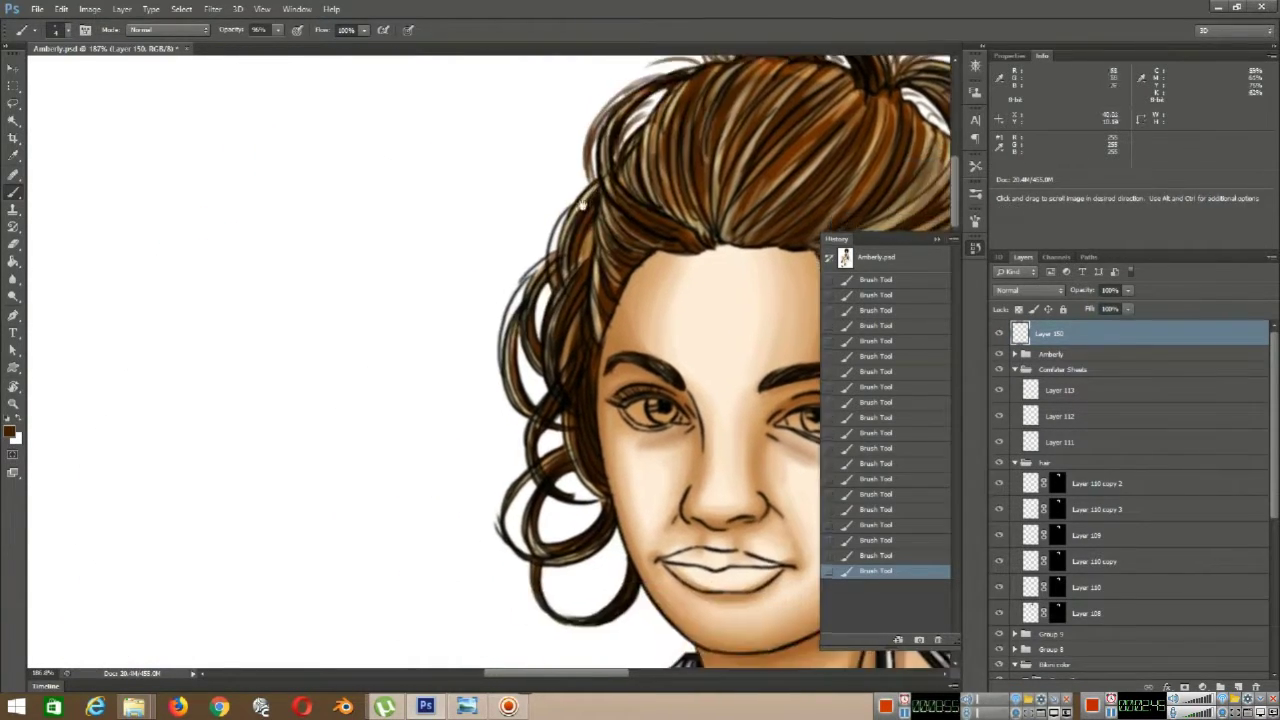
left_click_drag(530, 262, 586, 190)
left_click_drag(502, 346, 548, 242)
left_click_drag(540, 392, 511, 294)
left_click_drag(505, 466, 429, 330)
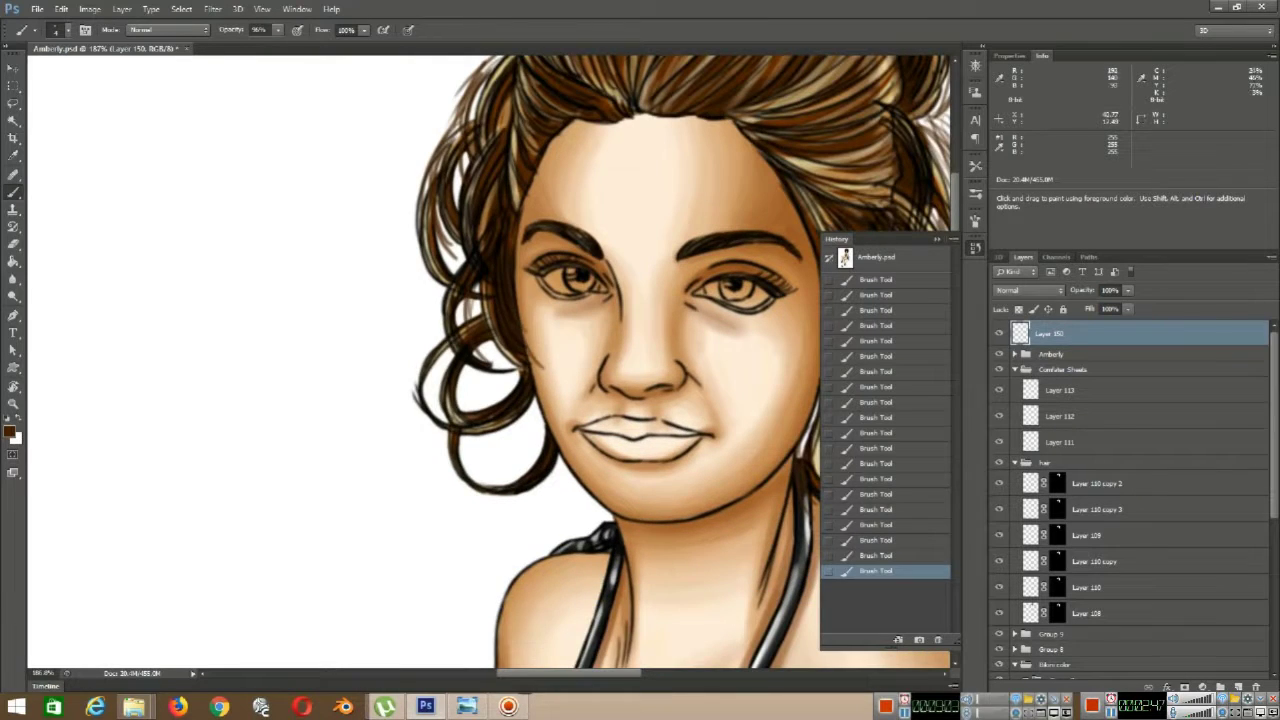
- Paint fine brown stray hairs around the looping curls beside the cheek, rotating the canvas to suit the strokes
left_click(863, 537)
left_click_drag(509, 470, 537, 404)
mouse_move(538, 408)
left_mouse_down()
mouse_move(530, 457)
mouse_move(464, 464)
left_mouse_up()
mouse_move(536, 440)
left_mouse_down()
mouse_move(476, 478)
mouse_move(410, 428)
left_mouse_up()
key("r")
left_click_drag(416, 482, 364, 440)
mouse_move(430, 445)
left_mouse_down()
mouse_move(368, 395)
mouse_move(420, 345)
mouse_move(477, 340)
mouse_move(490, 420)
left_mouse_up()
key("r")
left_click_drag(471, 368, 458, 426)
left_click_drag(400, 280, 492, 393)
left_click_drag(438, 350, 420, 271)
left_click_drag(432, 301, 404, 192)
- Paint short brown baby hairs along the forehead hairline
left_click_drag(600, 215, 530, 217)
left_click_drag(545, 220, 357, 371)
scroll(357, 371, "up", 4)
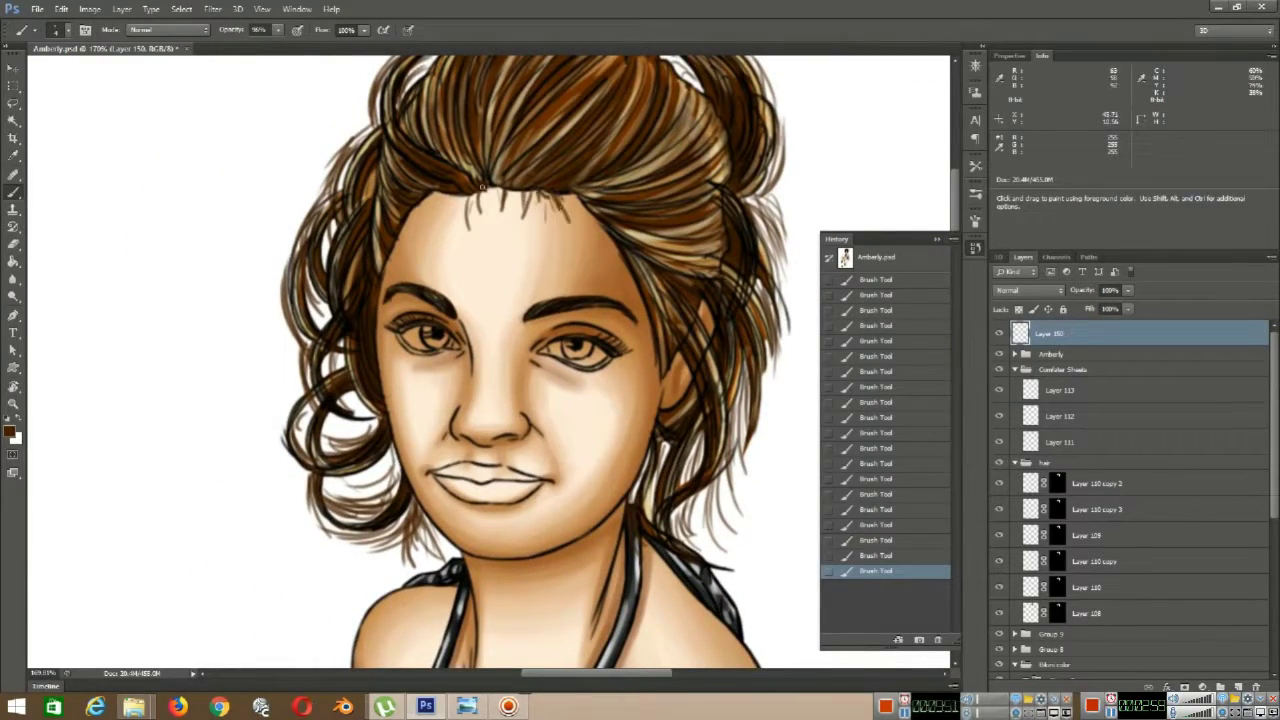
left_click_drag(441, 195, 434, 227)
scroll(516, 313, "down", 5)
scroll(523, 288, "up", 5)
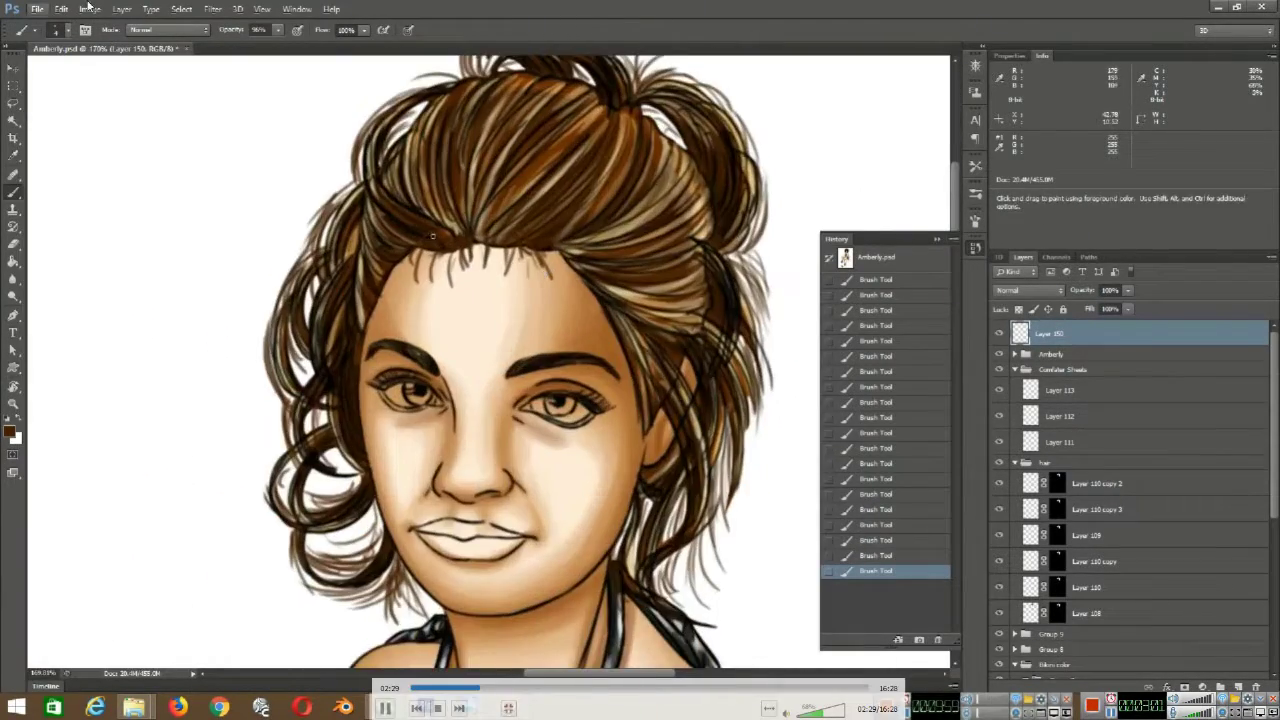
- Sample a light beige from the hair and paint thin highlight strands over the loose locks opposite the bun
scroll(507, 266, "down", 5)
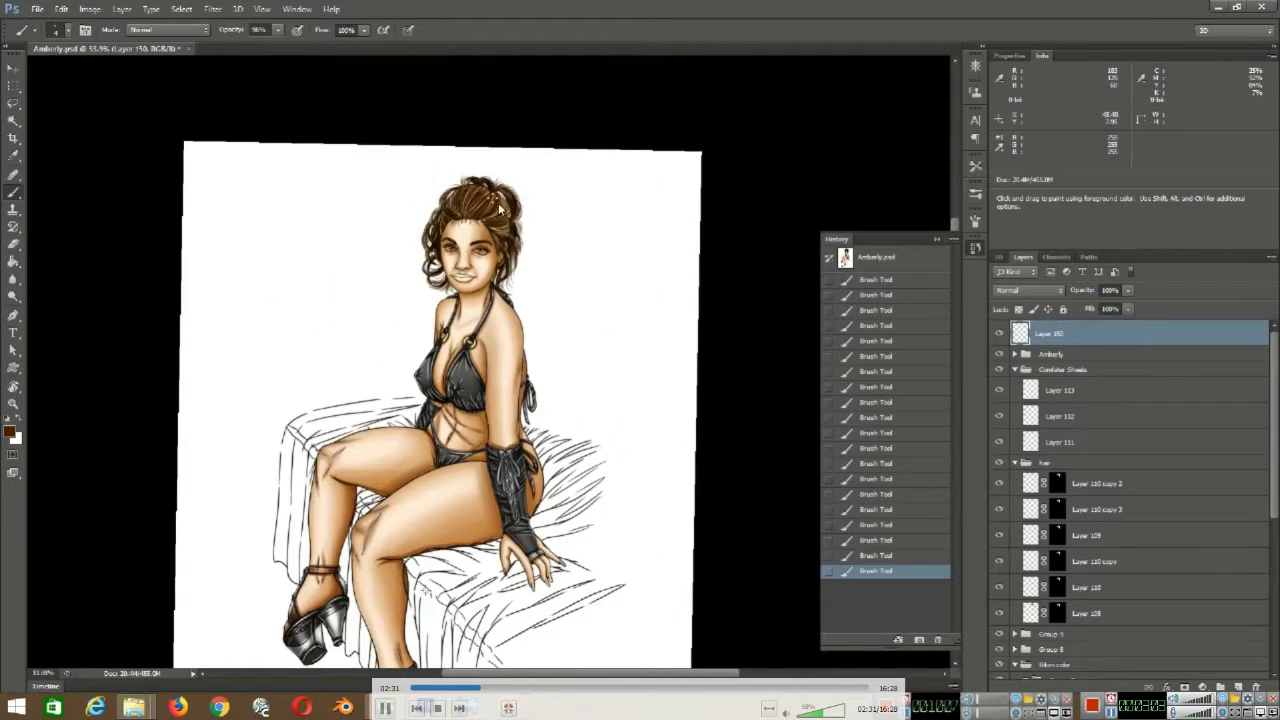
scroll(463, 231, "up", 3)
scroll(461, 226, "down", 1)
scroll(461, 226, "up", 4)
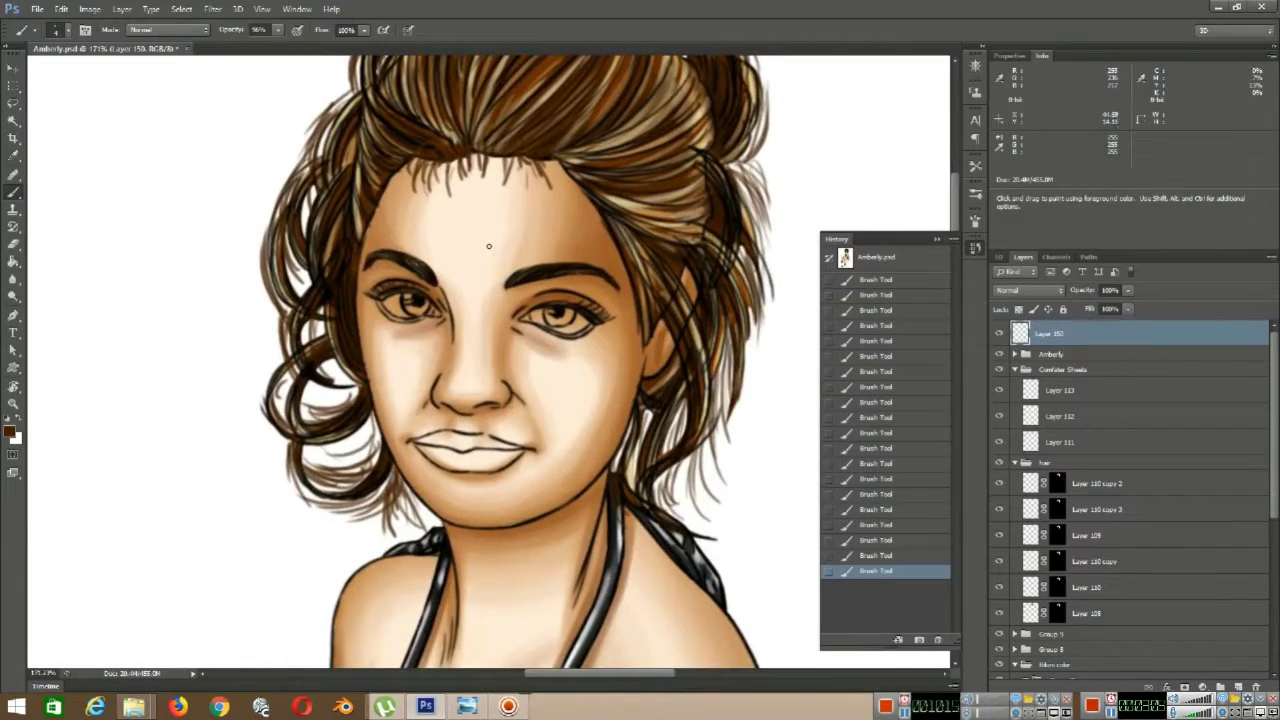
left_click(363, 217, "alt")
mouse_move(366, 220)
left_mouse_down()
mouse_move(440, 303)
mouse_move(436, 361)
left_mouse_up()
left_click_drag(434, 235, 408, 200)
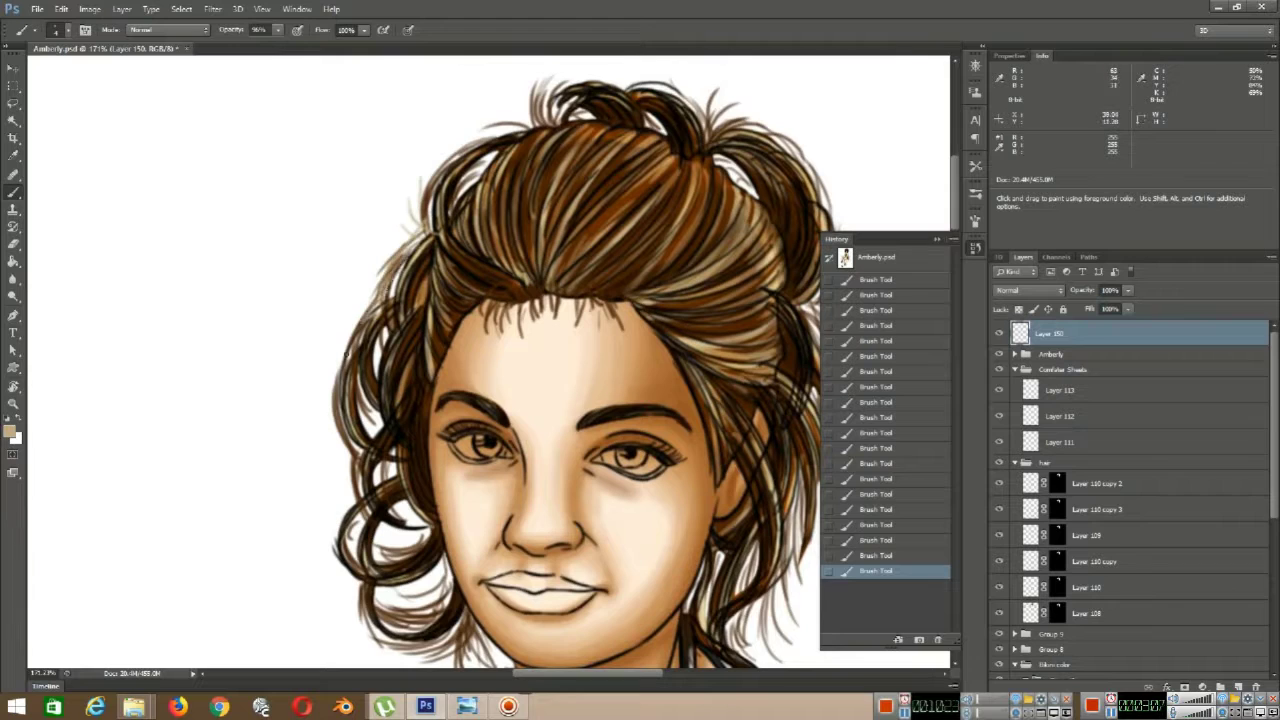
left_click_drag(347, 354, 362, 262)
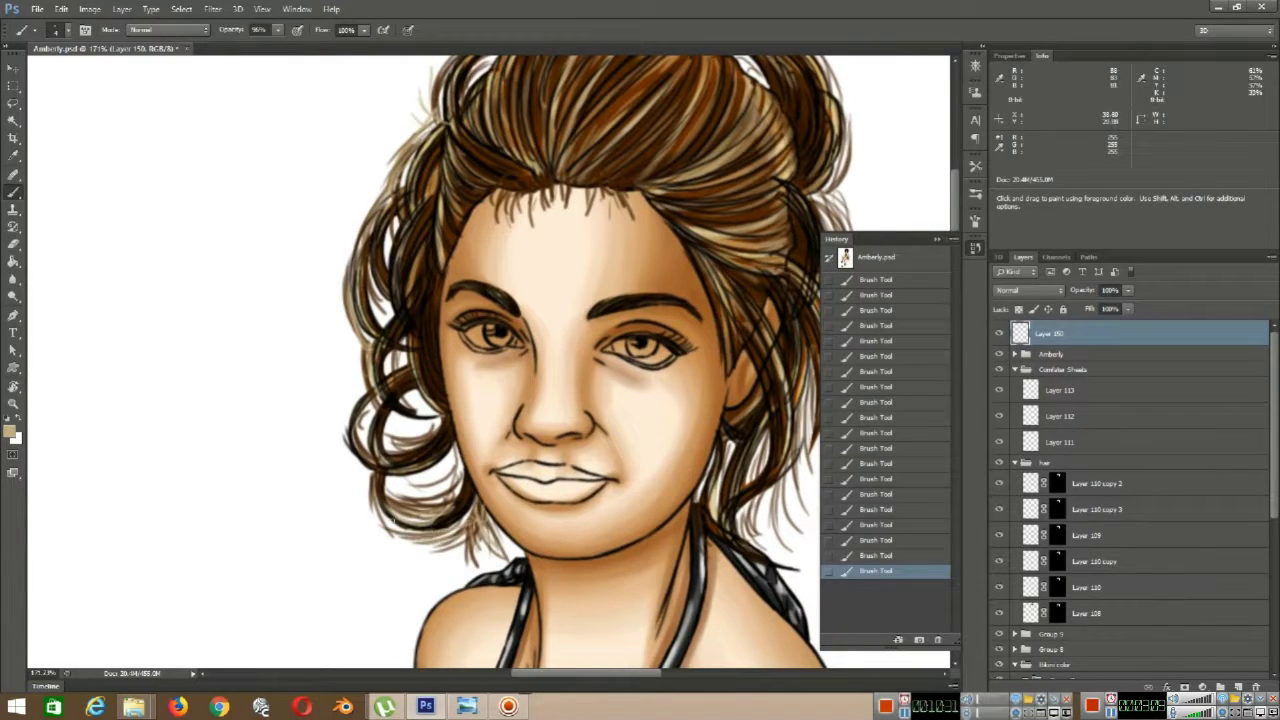
- Add thin beige strands to the cheek curls, the crown tuft, the bun and the loose hair behind the ear
left_click_drag(368, 348, 380, 397)
left_click_drag(440, 230, 385, 416)
left_click_drag(488, 170, 502, 204)
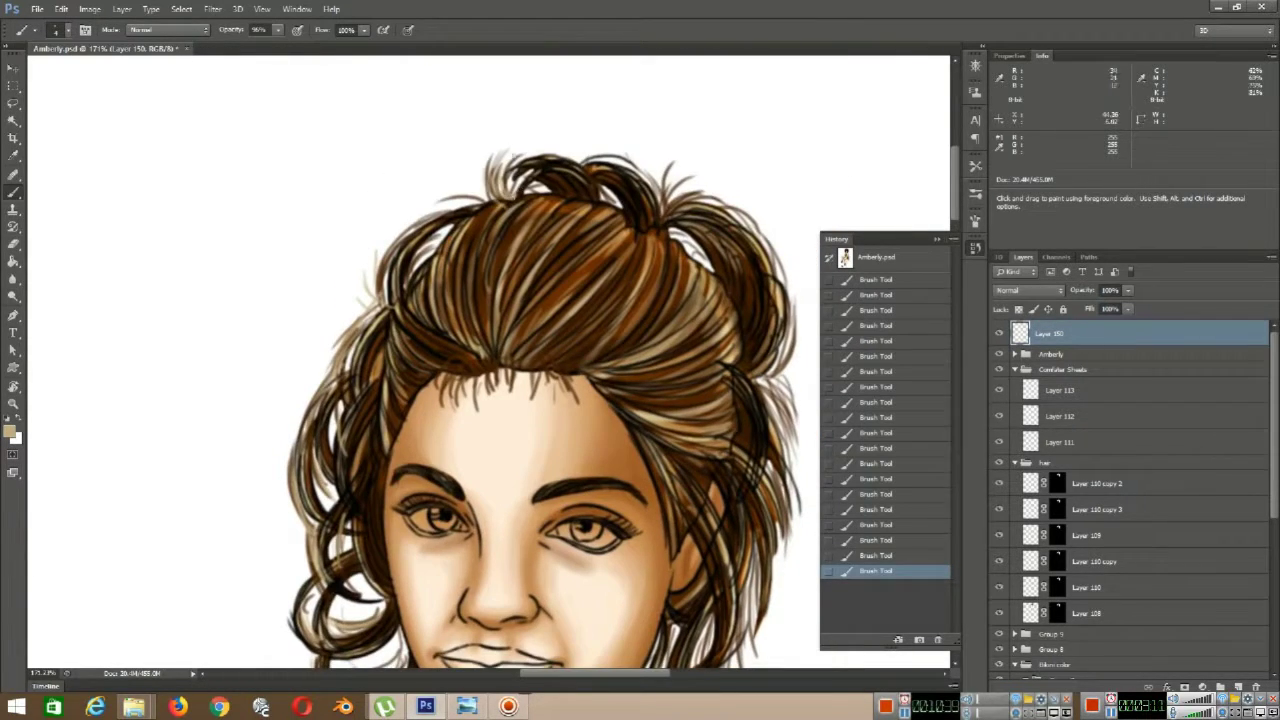
left_click_drag(776, 328, 616, 224)
left_click_drag(637, 358, 630, 223)
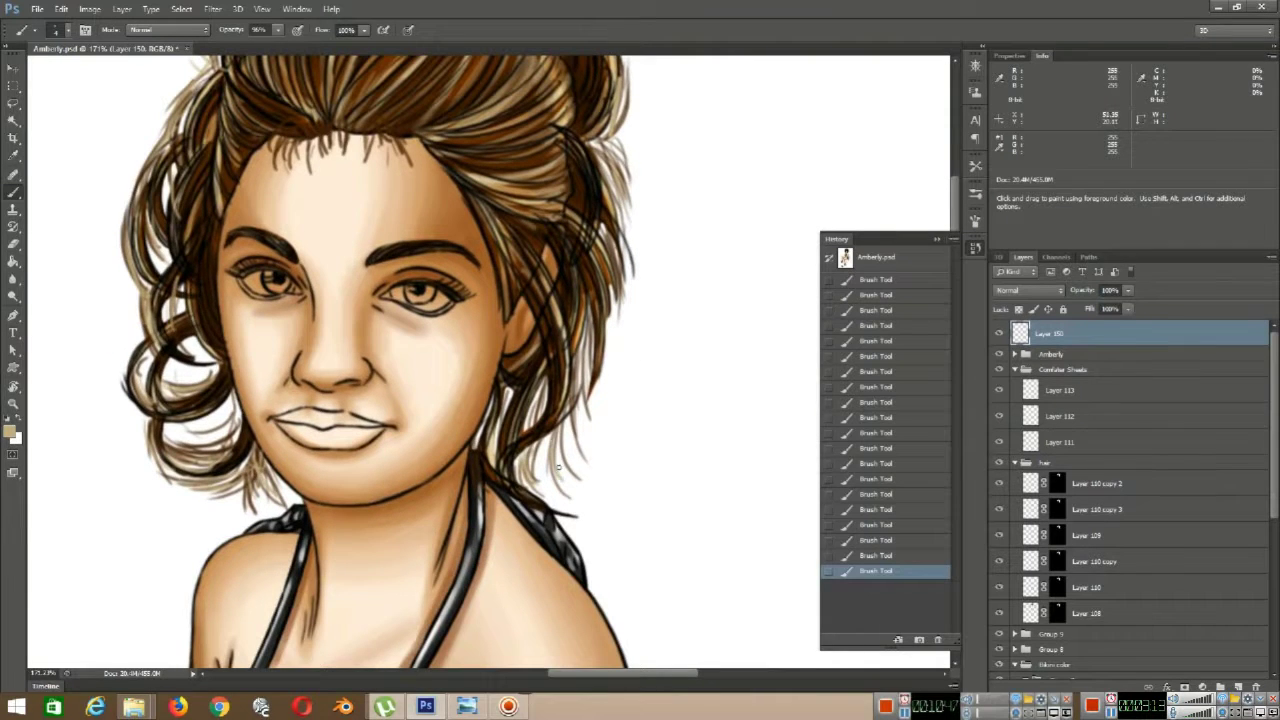
left_click_drag(480, 225, 562, 428)
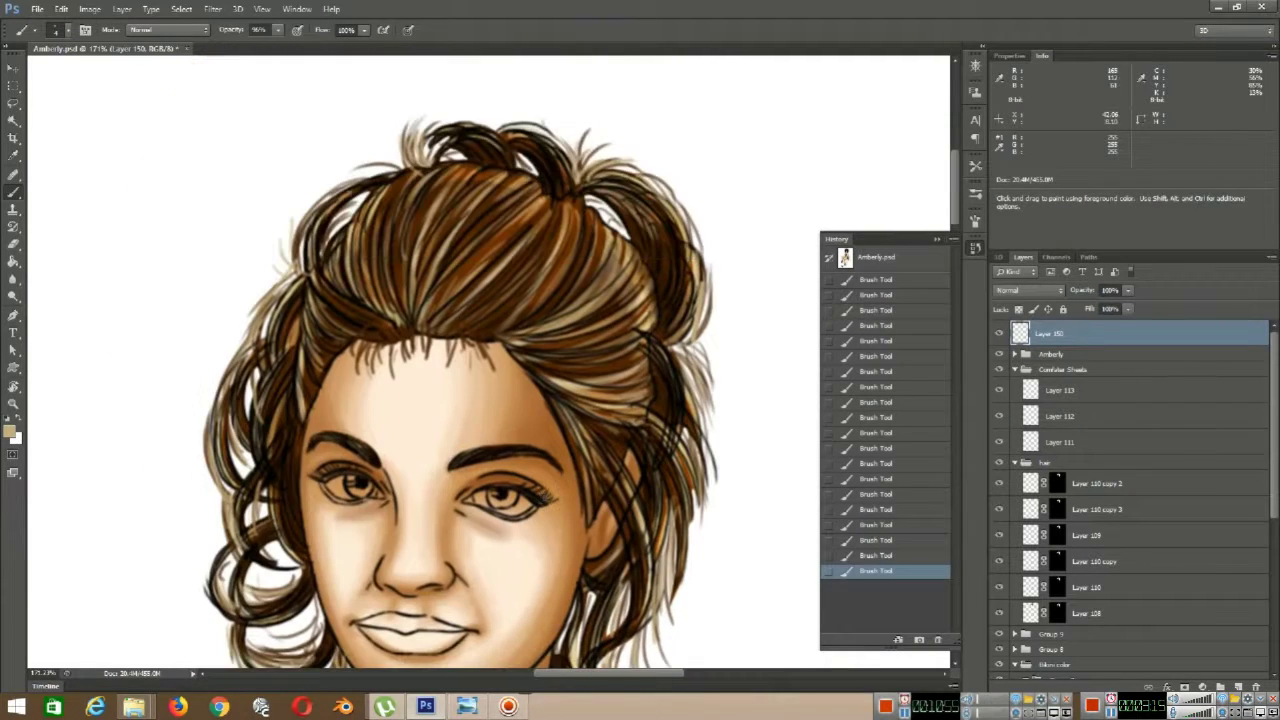
- Add short beige hairs along the forehead hairline and check them at several zoom levels
left_click_drag(468, 336, 459, 358)
left_click_drag(475, 338, 483, 354)
scroll(464, 431, "down", 5)
scroll(558, 198, "up", 3)
mouse_move(466, 429)
left_mouse_down()
mouse_move(558, 200)
mouse_move(511, 273)
left_mouse_up()
scroll(554, 142, "down", 12)
scroll(541, 170, "up", 7)
scroll(510, 272, "up", 3)
- Erase the short baby hairs along the forehead hairline
key("e")
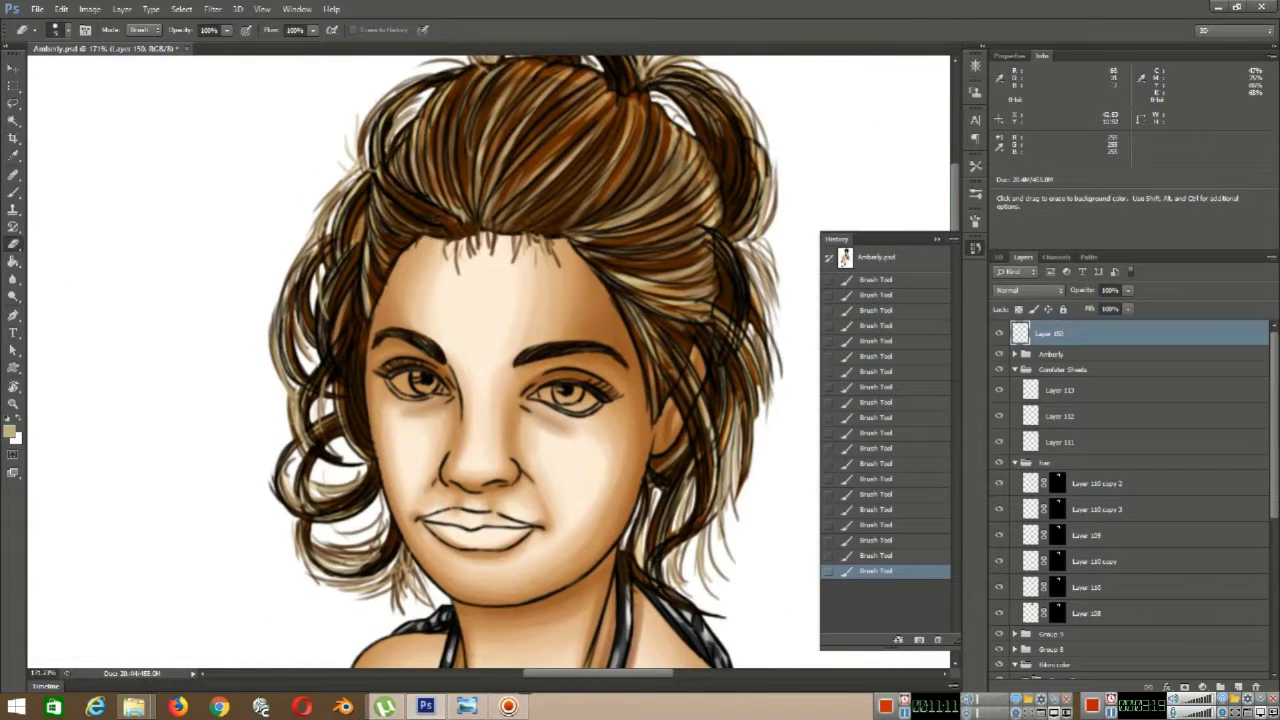
scroll(393, 409, "down", 3)
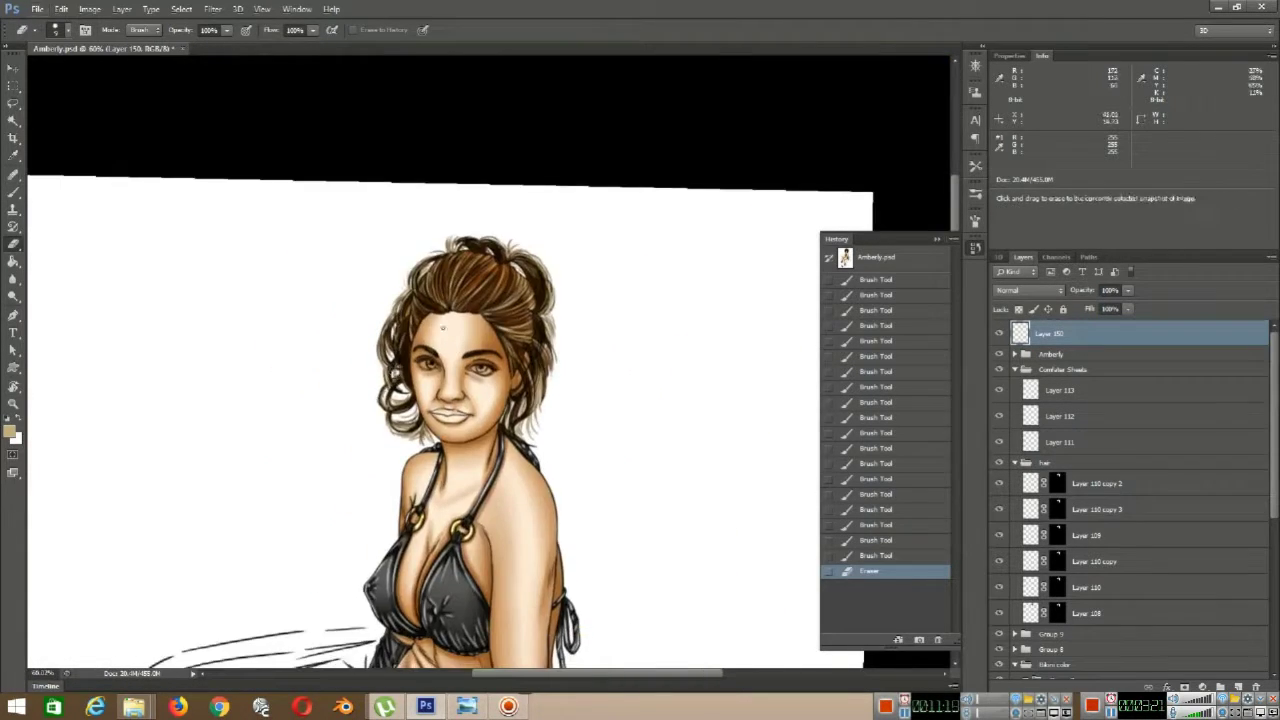
scroll(380, 370, "up", 1)
scroll(363, 327, "down", 3)
scroll(363, 327, "up", 3)
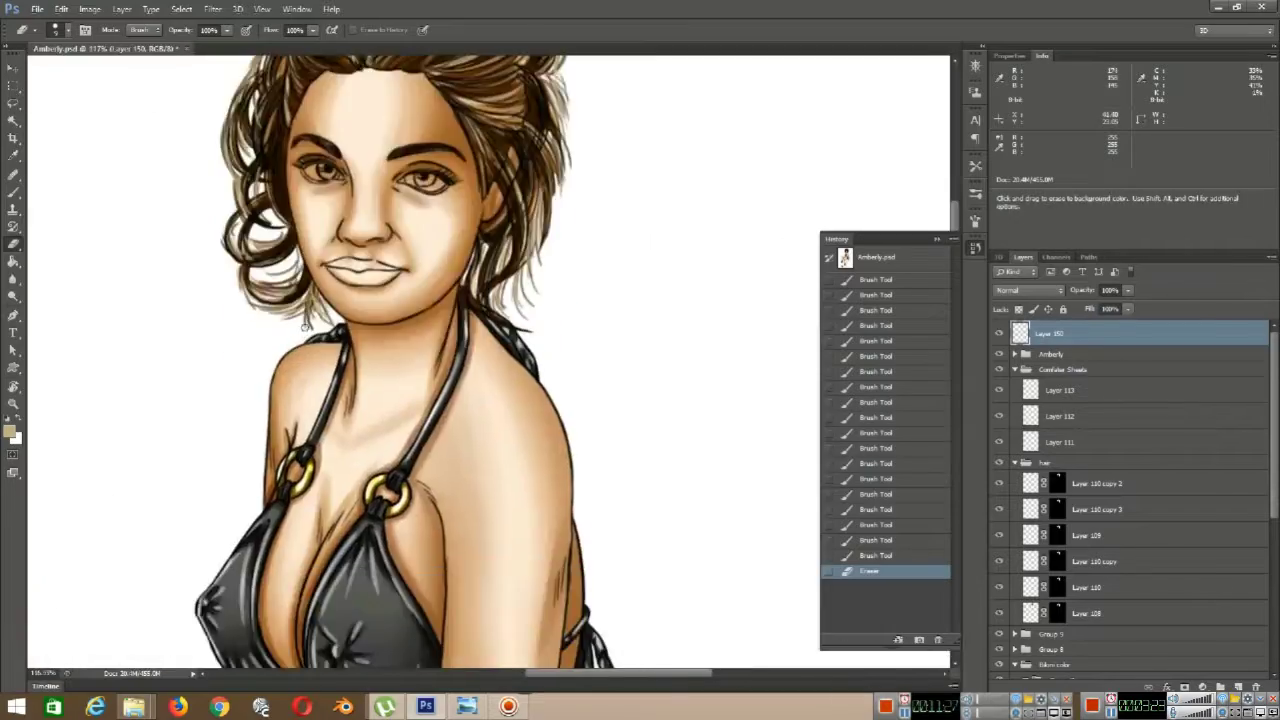
scroll(363, 327, "down", 4)
scroll(363, 327, "up", 3)
scroll(318, 263, "up", 4)
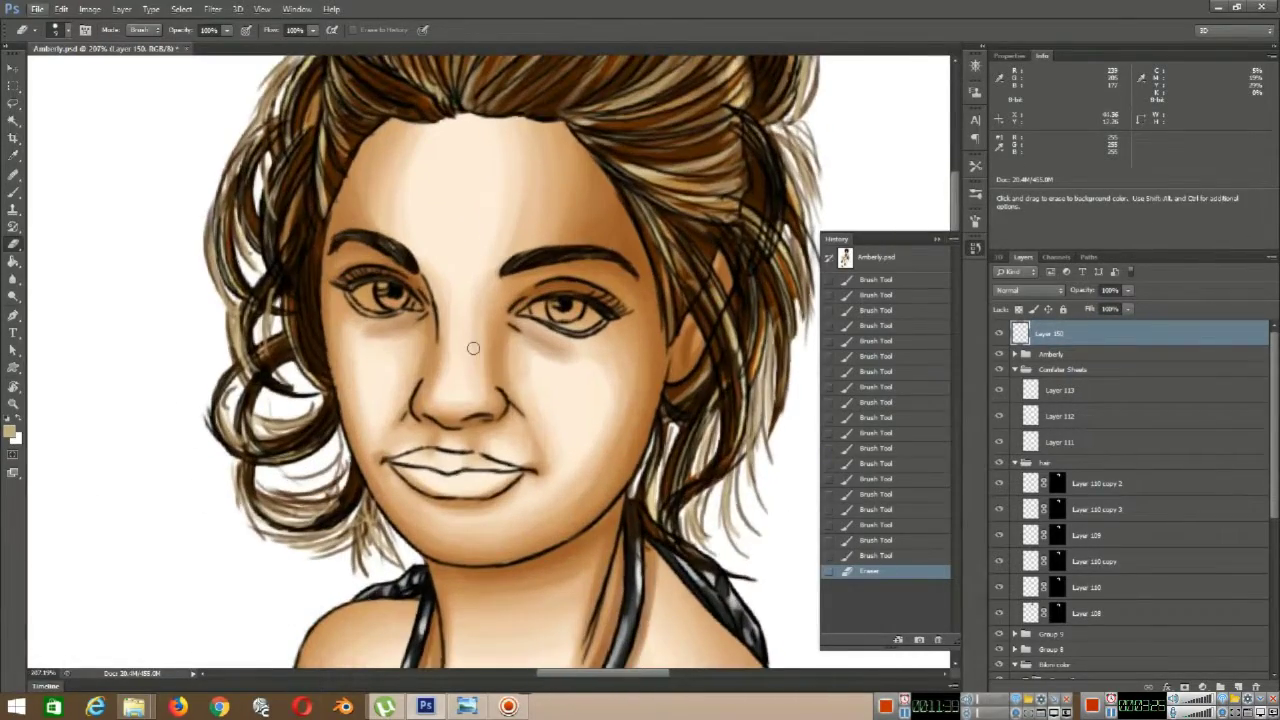
- Collapse the comforter sheets group, expand Group 10 and select its Nails Eyes Lips group
left_click(1014, 369)
left_click_drag(1274, 421, 1274, 547)
left_click(1075, 416)
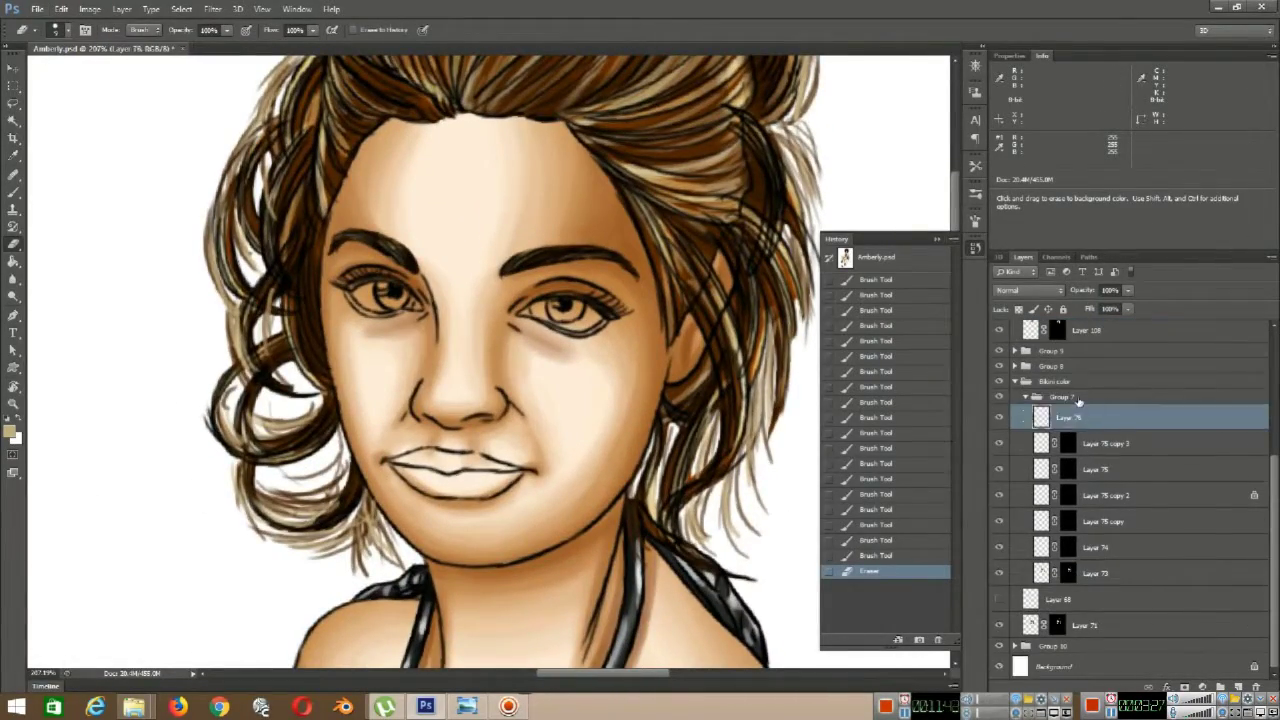
left_click(1082, 398)
left_click(1015, 647)
scroll(1080, 534, "down", 3)
left_click(1085, 568)
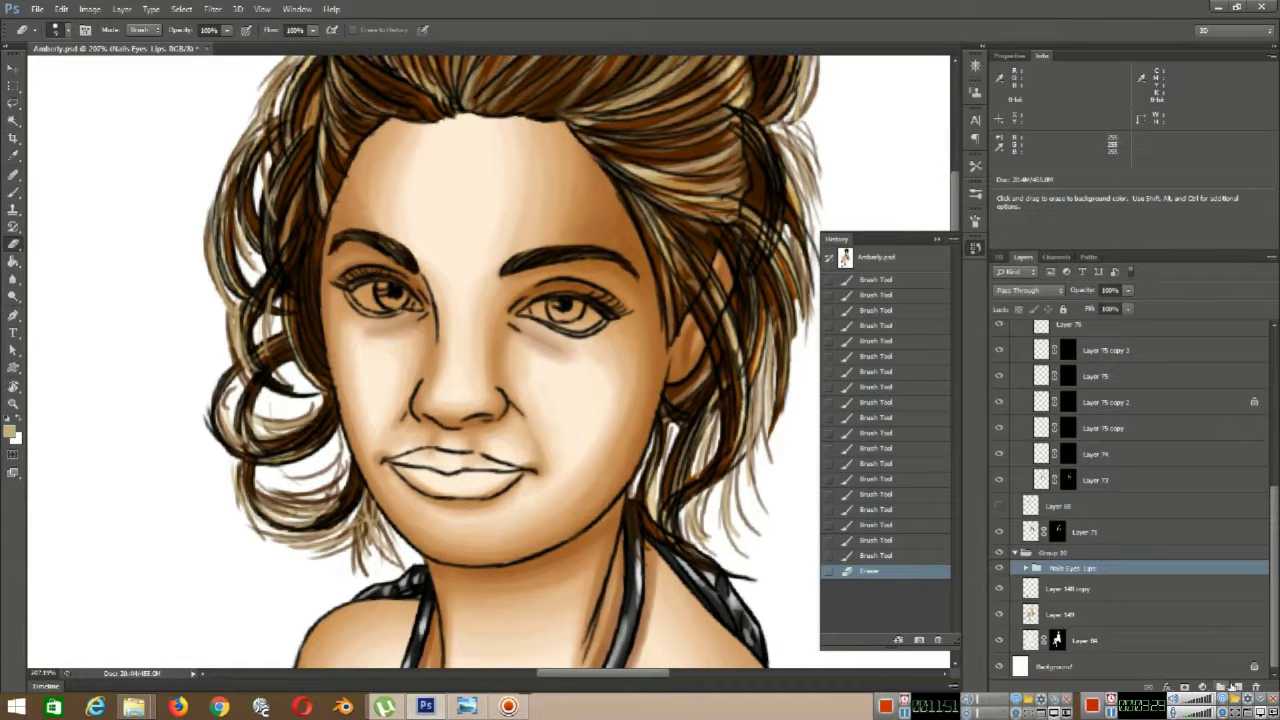
- Add three new layers above the Nails Eyes Lips group and make the lowest one active
left_click(1238, 687)
left_click(1238, 687)
left_click(1238, 687)
left_click(1042, 627)
- Set up the Brush tool with white as the foreground colour and turn off the Transfer option
scroll(508, 330, "up", 3)
left_click_drag(508, 330, 280, 457)
scroll(100, 452, "up", 3)
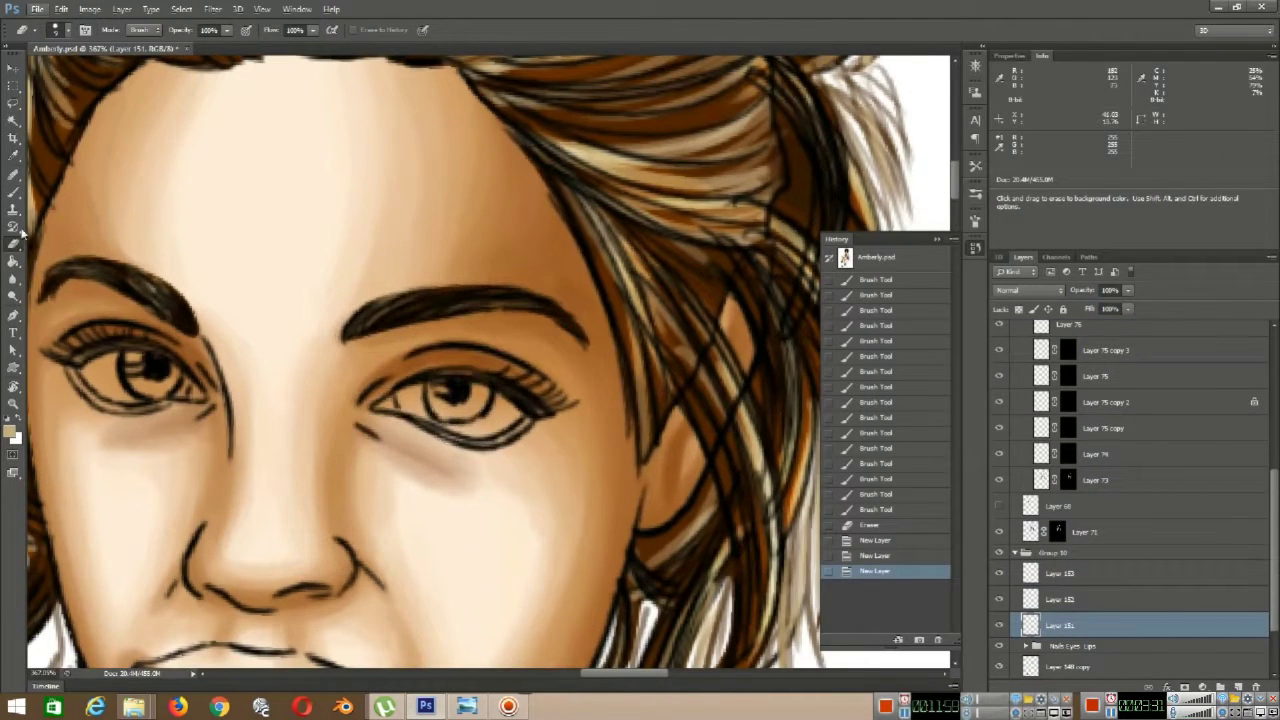
left_click(13, 192)
left_click(17, 418)
left_click(278, 30)
left_click_drag(279, 44, 286, 44)
left_click(975, 221)
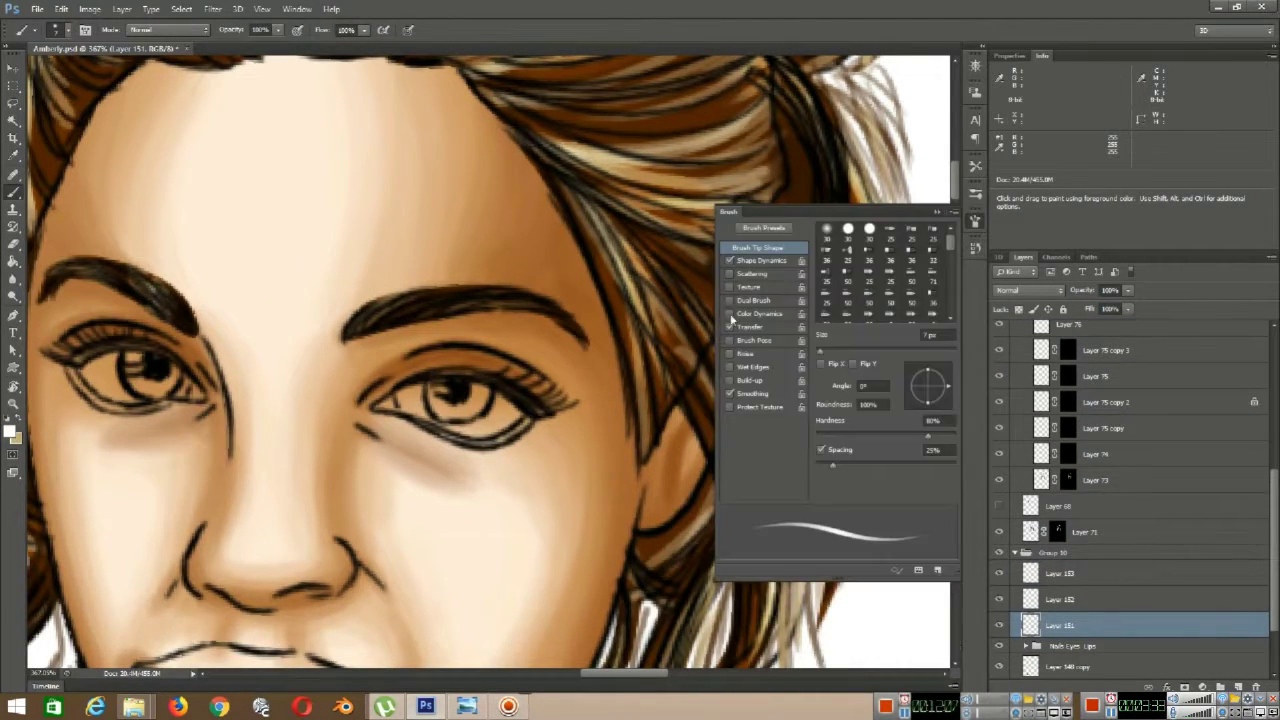
left_click(731, 325)
left_click(975, 221)
- Enlarge the brush and paint the whites of both eyes on the lowest new layer
key("bracketright")
key("bracketright")
key("bracketright")
left_click_drag(402, 392, 412, 413)
mouse_move(494, 389)
left_mouse_down()
mouse_move(515, 409)
mouse_move(436, 420)
mouse_move(484, 406)
mouse_move(524, 426)
left_mouse_up()
left_click_drag(150, 376, 390, 350)
mouse_move(408, 380)
left_mouse_down()
mouse_move(330, 353)
mouse_move(374, 338)
left_mouse_up()
left_click_drag(402, 370, 430, 350)
left_click_drag(345, 348, 390, 366)
left_click_drag(372, 342, 442, 376)
left_click_drag(567, 449, 441, 449)
left_click_drag(486, 382, 514, 396)
mouse_move(571, 489)
left_mouse_down()
mouse_move(589, 454)
mouse_move(567, 486)
left_mouse_up()
left_click_drag(514, 398, 616, 423)
left_click_drag(606, 346, 484, 386)
- Make the middle new layer active and choose a light pink foreground colour for the lips
left_click_drag(441, 586, 531, 408)
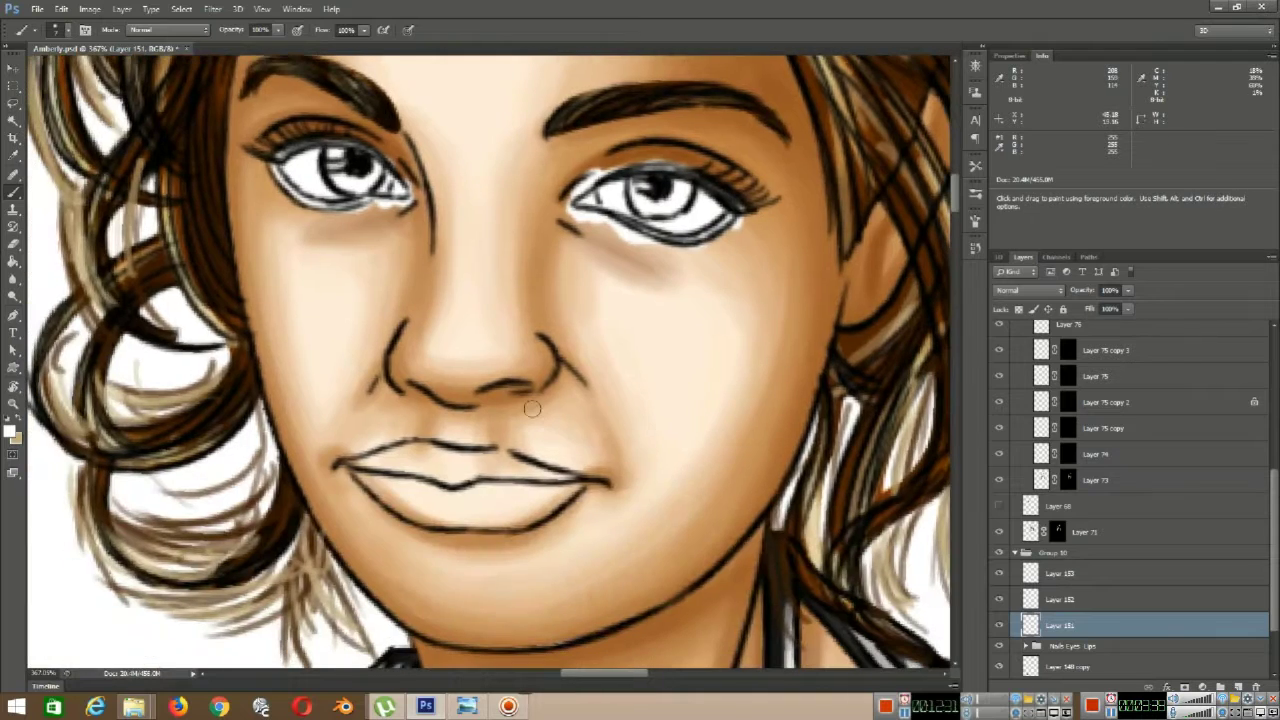
left_click(1034, 599)
left_click(11, 432)
left_click(197, 353)
left_click(339, 497)
left_click(457, 332)
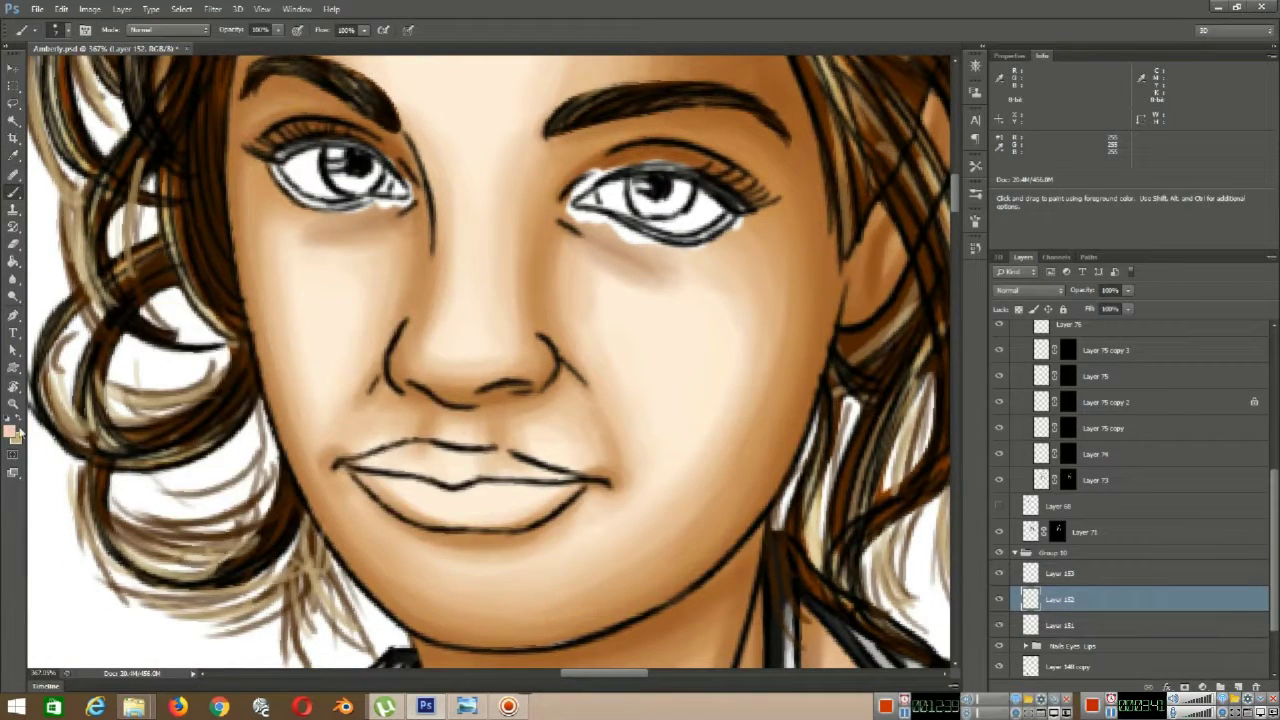
left_click(10, 431)
left_click_drag(342, 497, 428, 526)
left_click(457, 332)
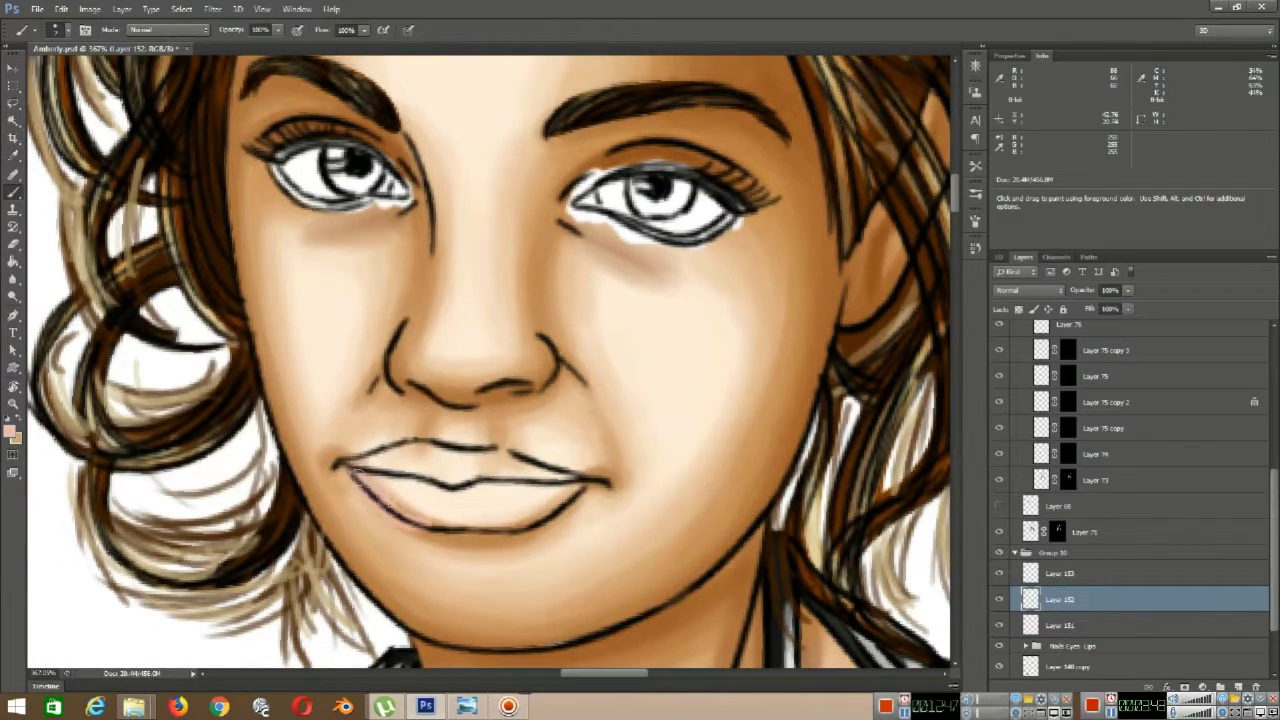
- Paint the upper and lower lips with the light pink, filling the area inside the lip outlines
left_click_drag(350, 463, 422, 443)
left_click_drag(432, 443, 478, 450)
mouse_move(522, 454)
left_mouse_down()
mouse_move(578, 475)
mouse_move(512, 525)
left_mouse_up()
mouse_move(422, 520)
left_mouse_down()
mouse_move(480, 511)
mouse_move(402, 528)
left_mouse_up()
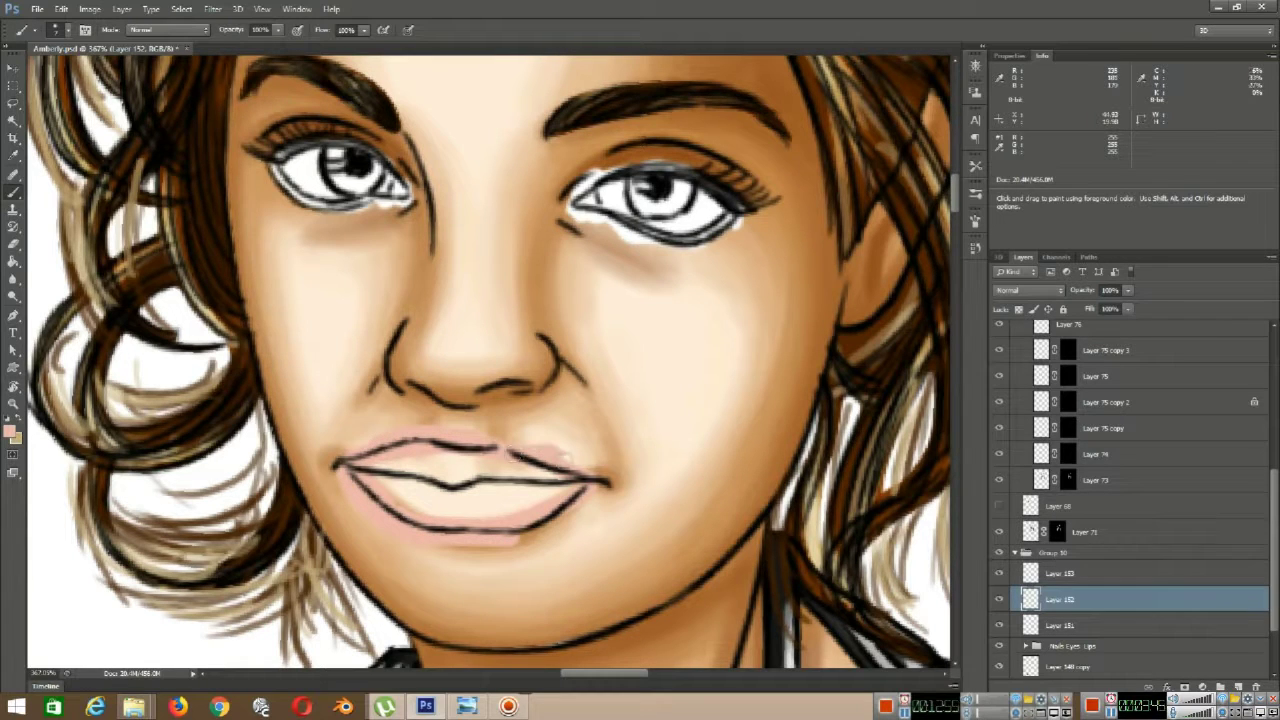
left_click_drag(566, 458, 577, 464)
left_click_drag(569, 512, 518, 539)
left_click_drag(484, 512, 503, 507)
left_click_drag(482, 468, 517, 502)
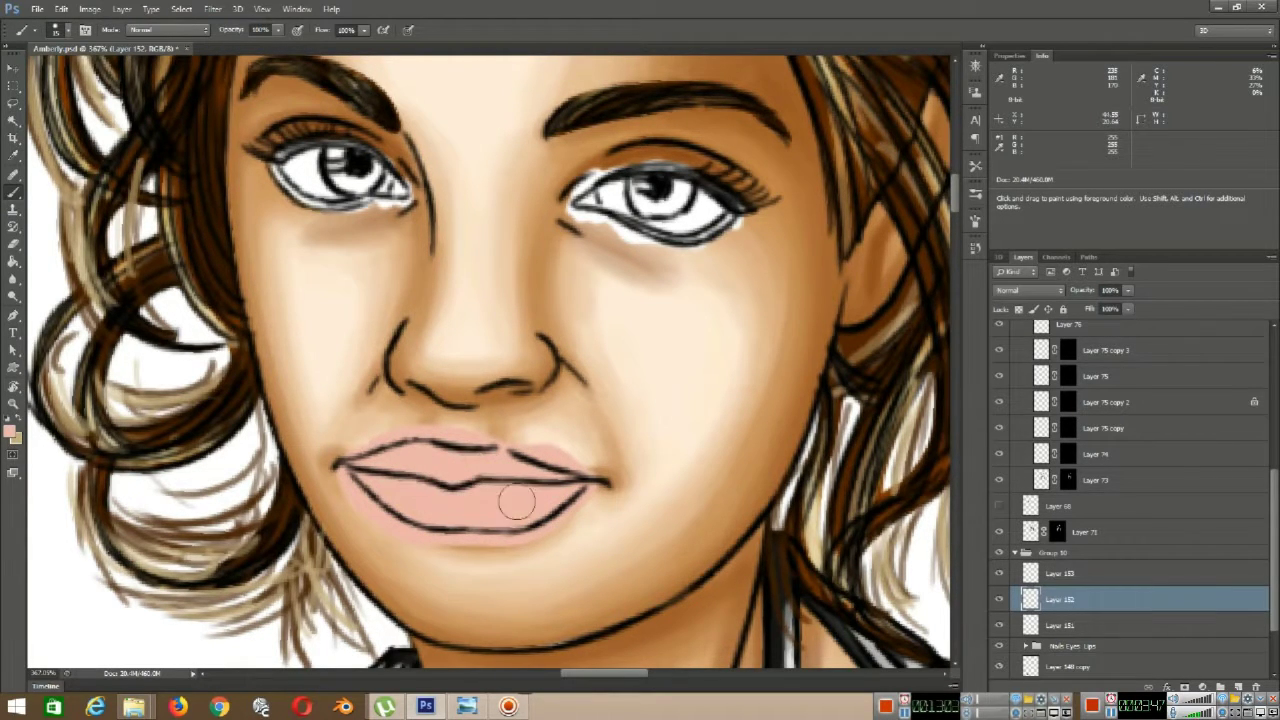
- Choose a slightly deeper pink and repaint the whole mouth, extending the colour just beyond the lip outlines
left_click(10, 431)
left_click(335, 505)
left_click(457, 331)
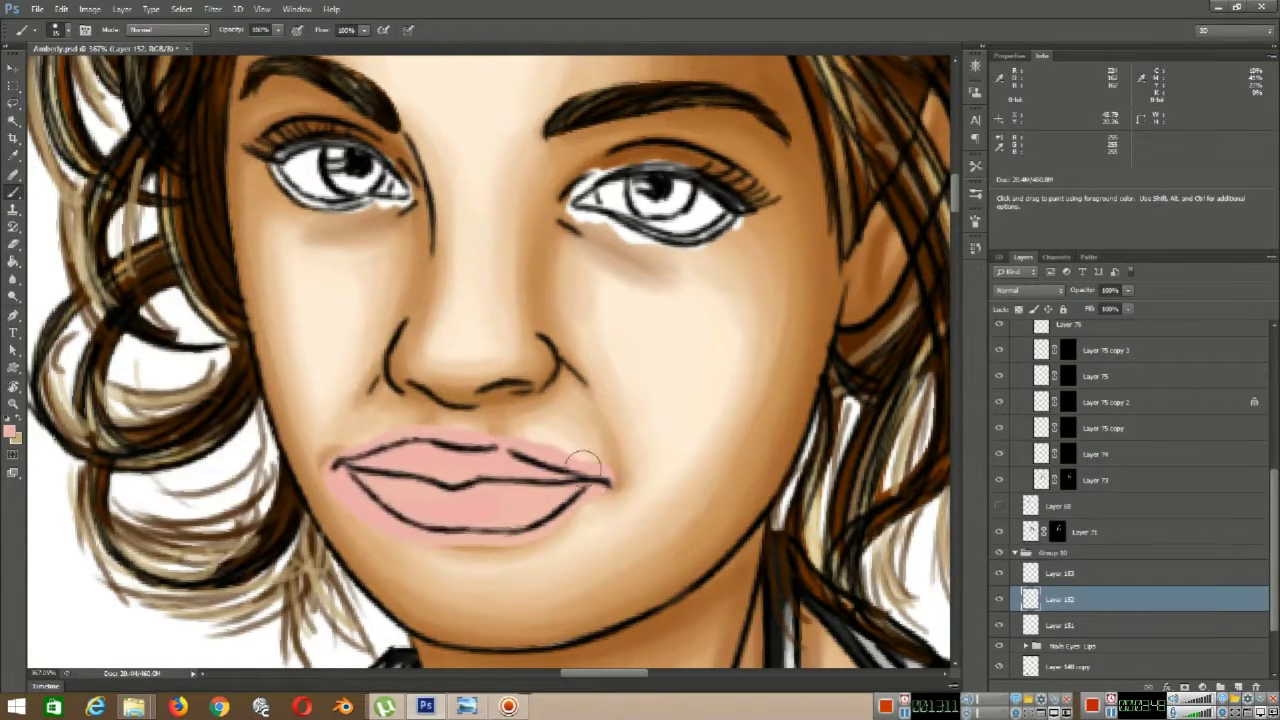
mouse_move(583, 463)
left_mouse_down()
mouse_move(351, 448)
mouse_move(489, 548)
mouse_move(511, 494)
mouse_move(416, 487)
left_mouse_up()
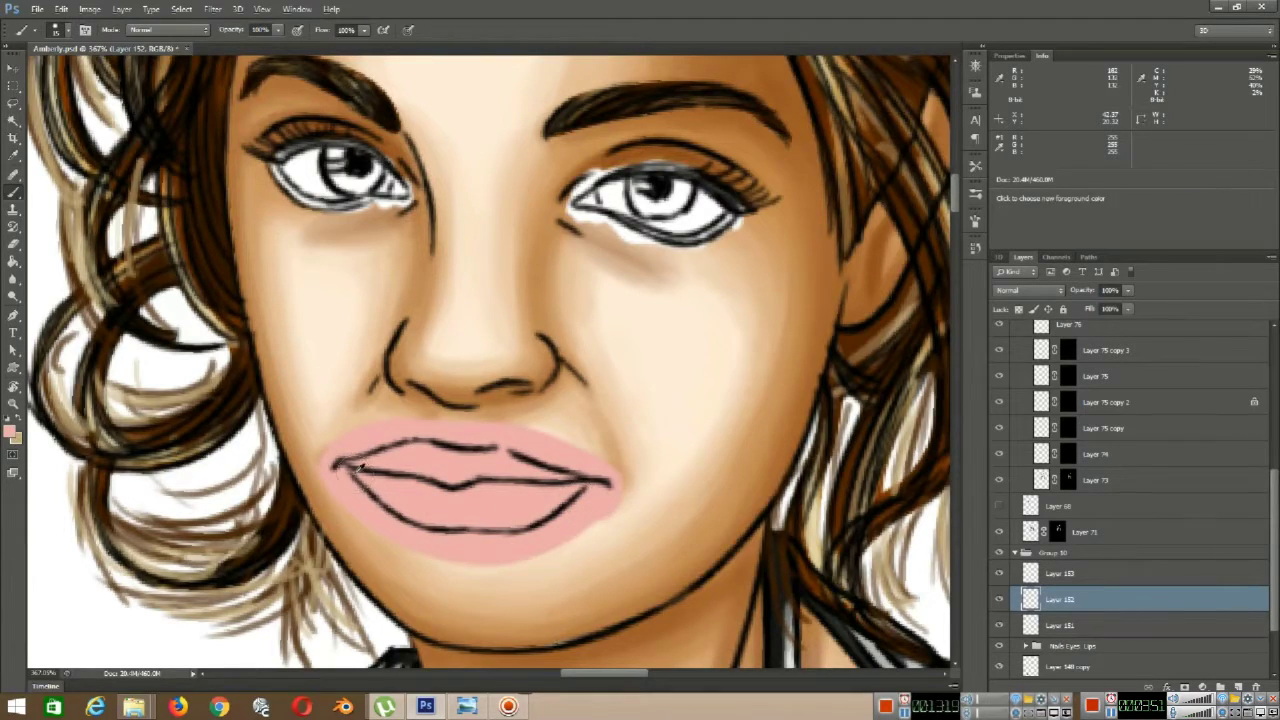
- Make the uppermost new layer active and paint both irises in amber orange (#ffad38)
scroll(445, 450, "down", 4)
scroll(490, 430, "up", 2)
scroll(490, 452, "down", 2)
scroll(490, 452, "up", 2)
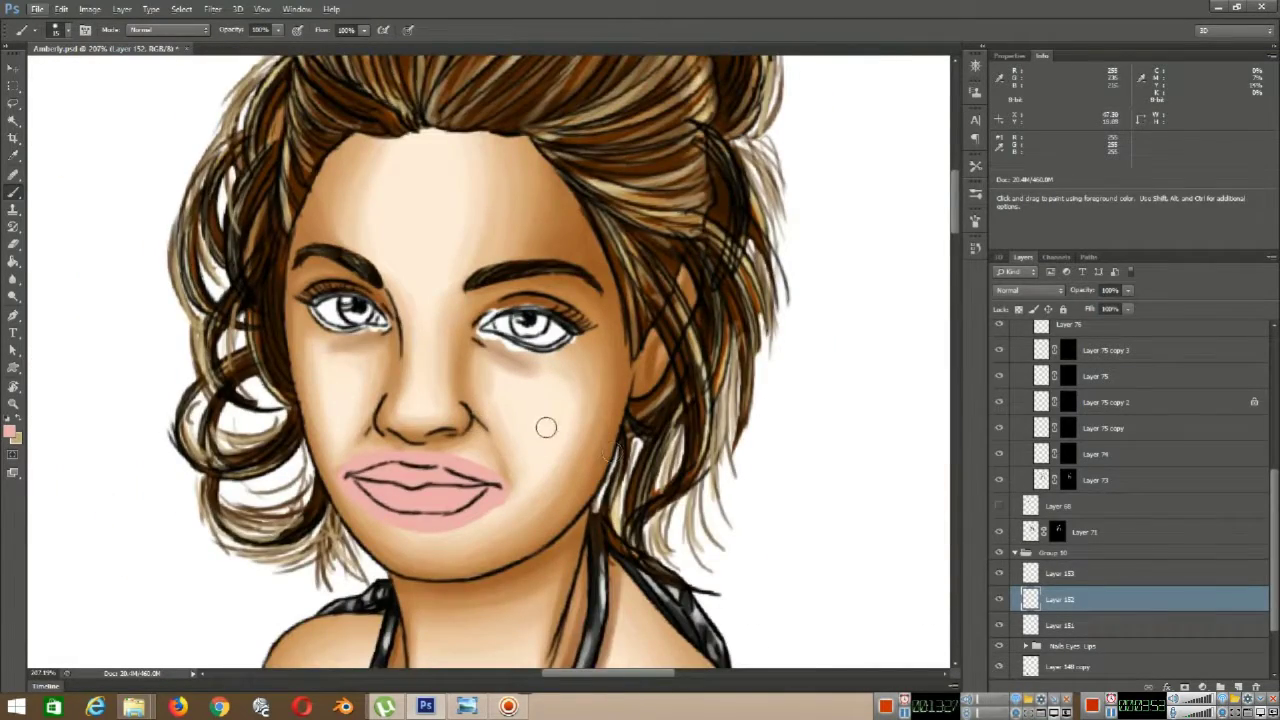
scroll(526, 438, "up", 5)
scroll(524, 440, "down", 1)
left_click(1062, 573)
left_click(10, 431)
left_click(341, 460)
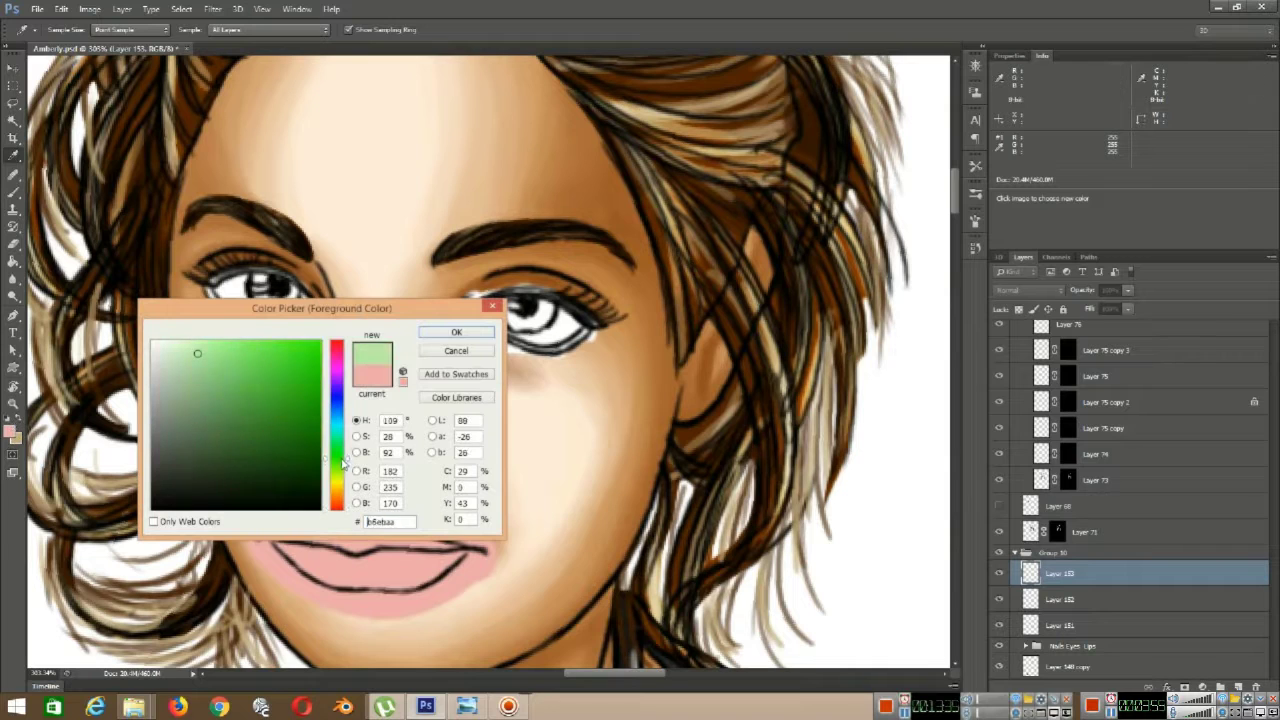
left_click_drag(342, 462, 346, 494)
left_click(285, 344)
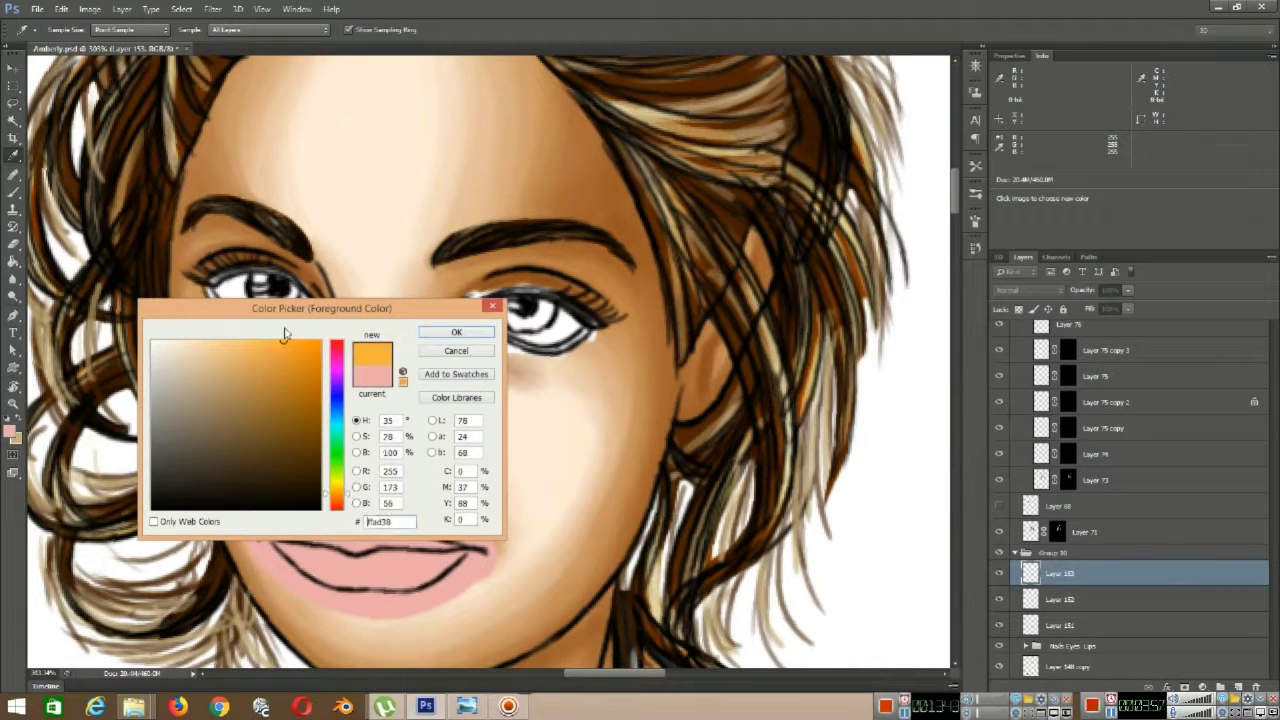
left_click(450, 332)
mouse_move(507, 311)
left_mouse_down()
mouse_move(527, 305)
mouse_move(518, 296)
left_mouse_up()
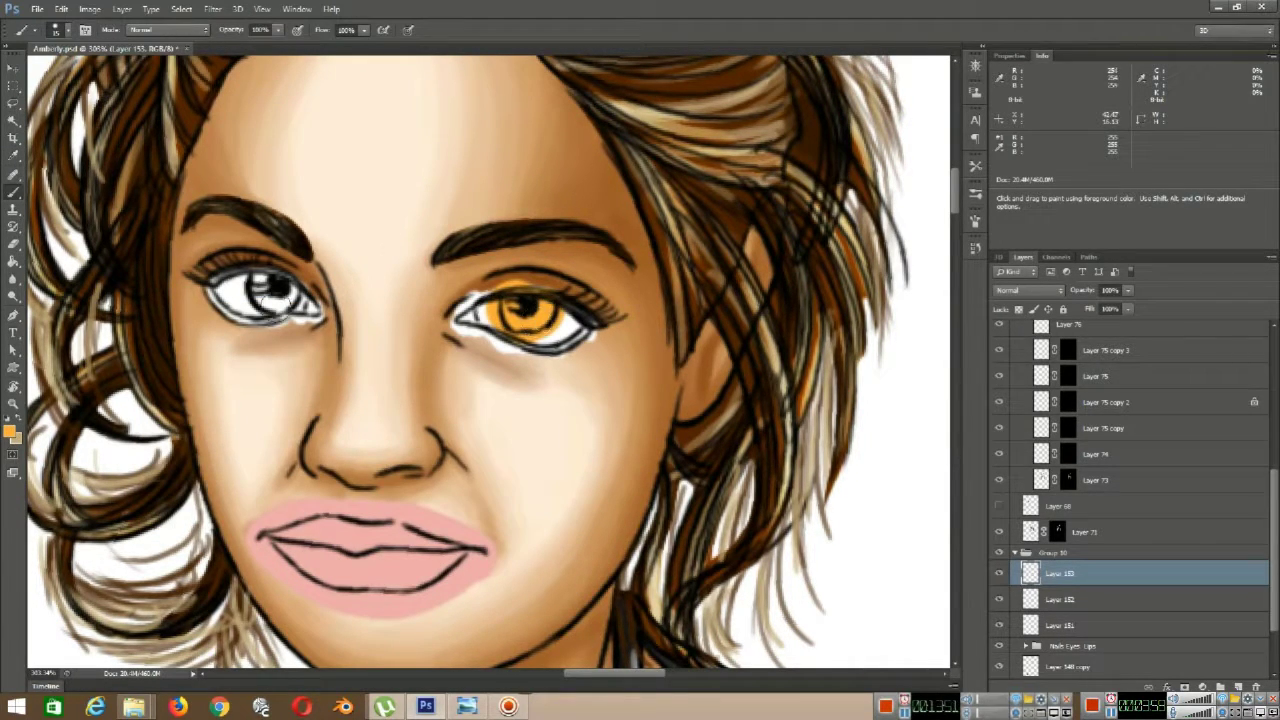
left_click_drag(278, 290, 284, 298)
- Choose a bright red foreground colour for the nails, replacing a trial pinkish red
scroll(288, 300, "down", 8)
left_click_drag(503, 363, 620, 197)
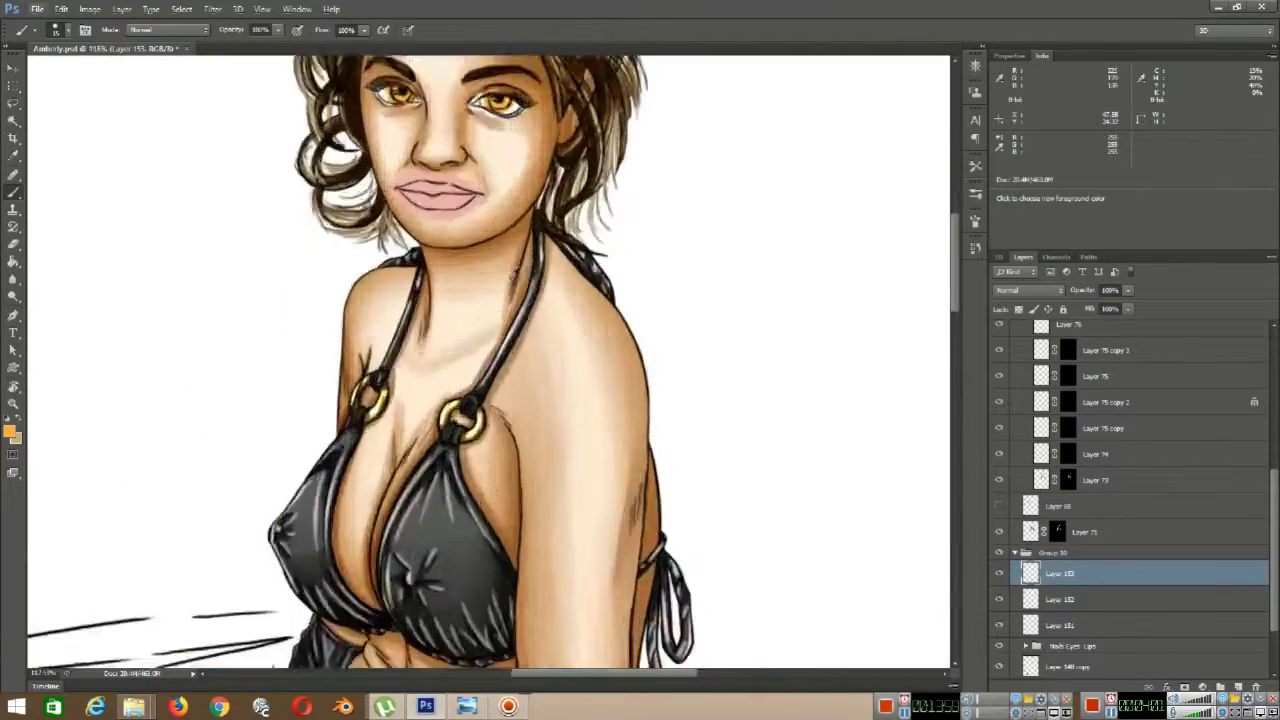
scroll(521, 288, "down", 4)
left_click(10, 431)
left_click(343, 340)
left_click_drag(343, 340, 343, 350)
left_click(457, 333)
left_click_drag(572, 557, 437, 151)
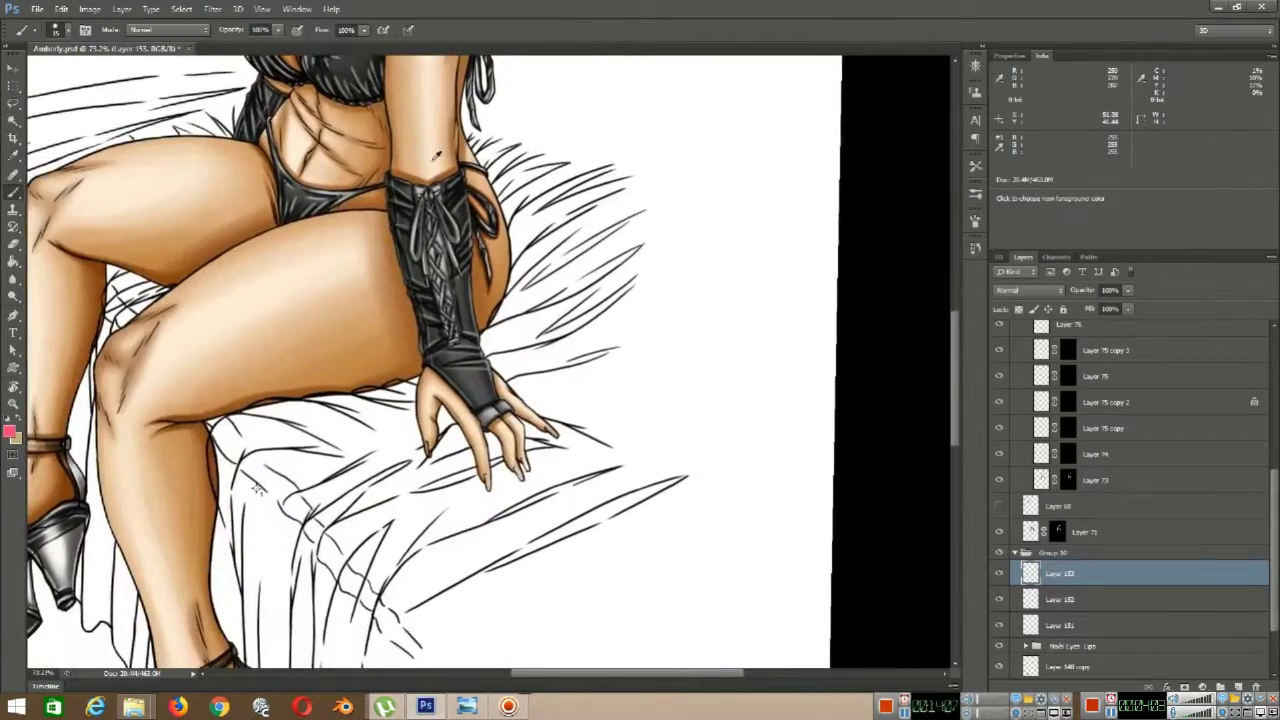
scroll(506, 491, "up", 11)
left_click(10, 431)
left_click(337, 341)
left_click(457, 333)
- Paint the thumbnail and all fingernails of the hand resting on the bed in bright red
left_click_drag(418, 395, 433, 438)
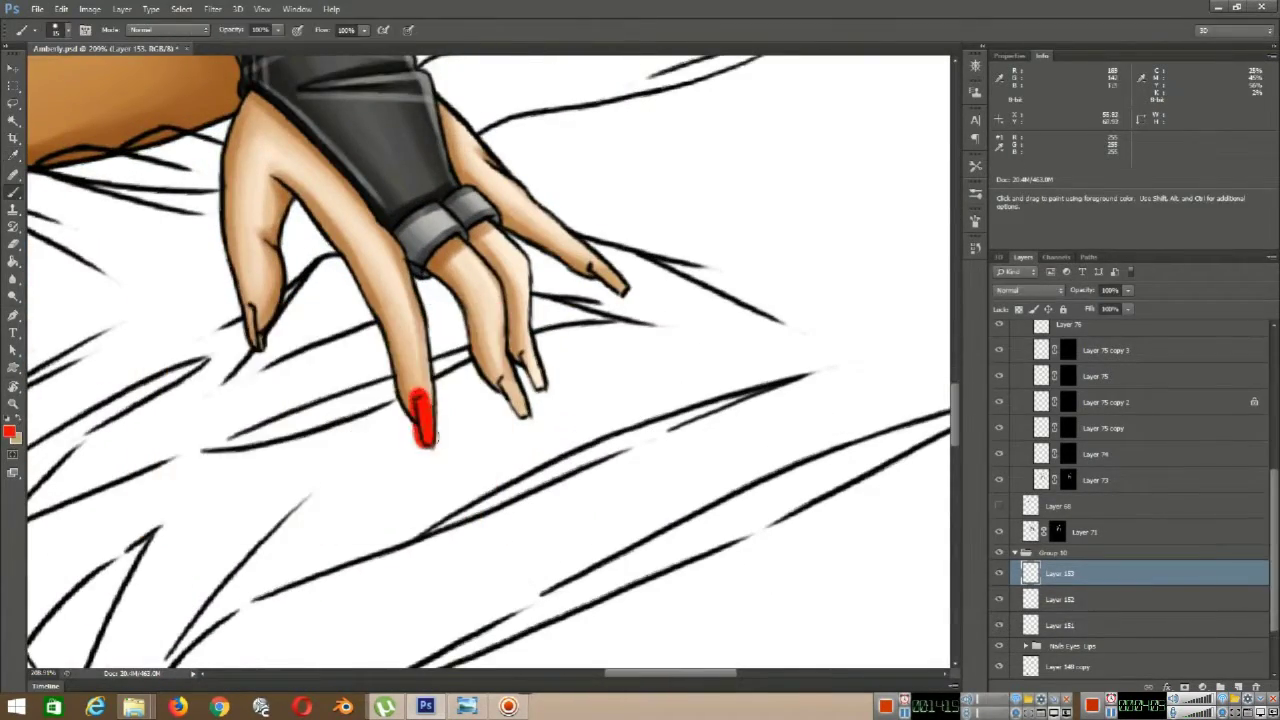
left_click_drag(522, 422, 504, 382)
mouse_move(525, 356)
left_mouse_down()
mouse_move(547, 404)
mouse_move(546, 354)
left_mouse_up()
mouse_move(592, 264)
left_mouse_down()
mouse_move(620, 301)
mouse_move(602, 260)
left_mouse_up()
left_click_drag(258, 336, 396, 372)
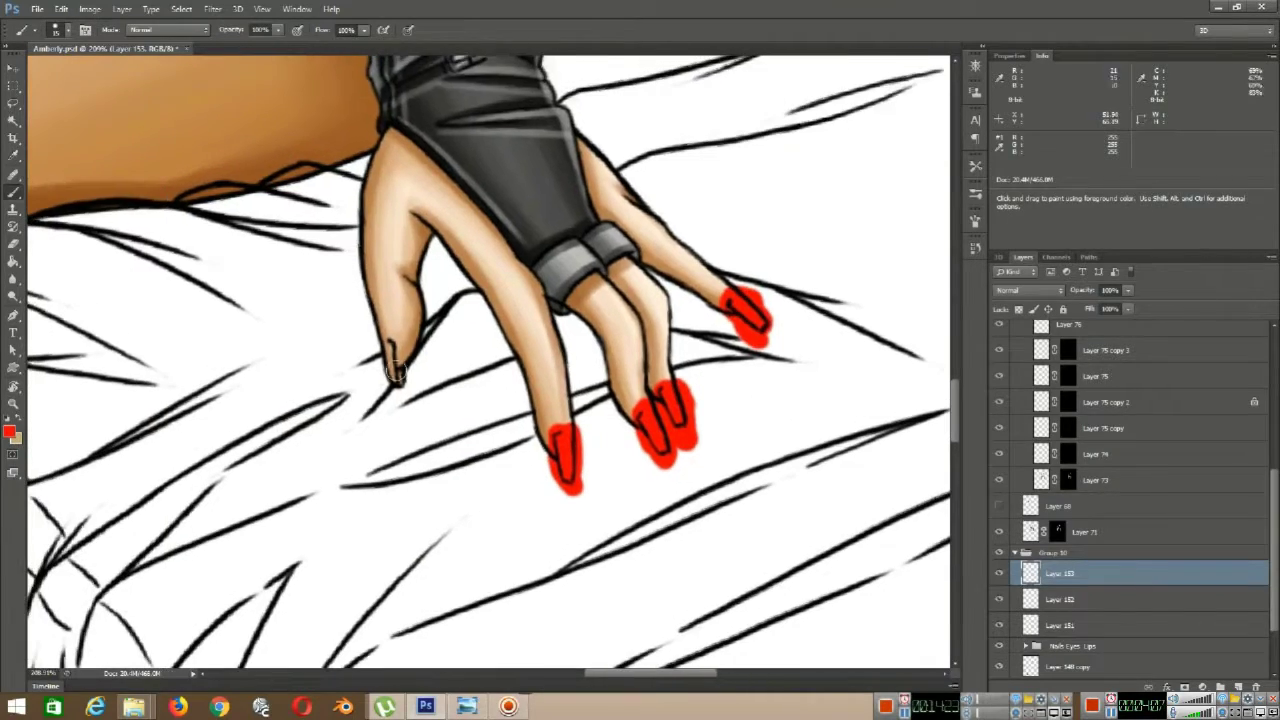
- Enlarge the brush and paint the toenails of both feet in bright red
scroll(500, 450, "down", 15)
scroll(540, 420, "up", 4)
left_click_drag(520, 180, 520, 250)
scroll(560, 400, "down", 4)
scroll(450, 320, "up", 4)
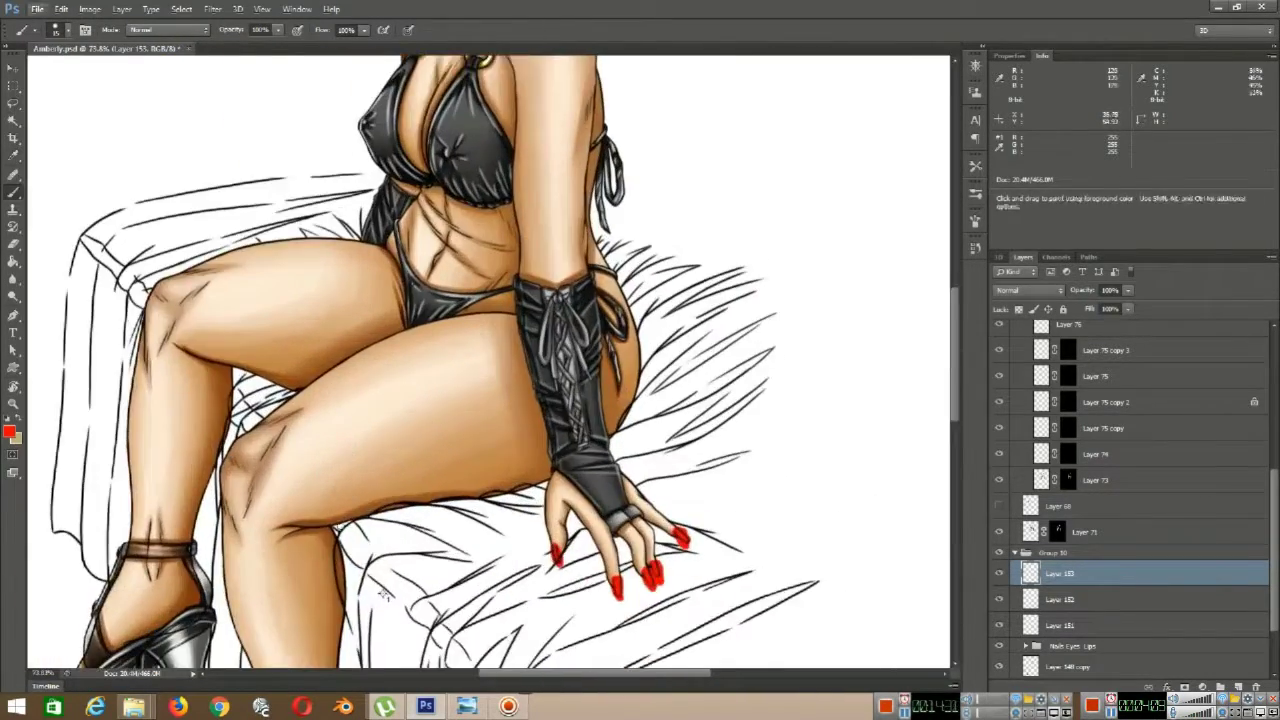
scroll(441, 390, "down", 5)
left_click_drag(402, 539, 463, 297)
scroll(410, 374, "up", 10)
mouse_move(425, 480)
left_mouse_down()
mouse_move(420, 373)
mouse_move(372, 388)
mouse_move(440, 440)
mouse_move(516, 434)
left_mouse_up()
key("bracketright")
key("bracketright")
left_click_drag(400, 180, 635, 510)
left_click_drag(400, 100, 631, 431)
left_click_drag(425, 250, 790, 550)
left_click_drag(446, 364, 425, 438)
- Erase the red paint that spills outside the thumbnail outline
scroll(418, 442, "down", 8)
left_click_drag(618, 240, 283, 380)
scroll(530, 510, "up", 7)
left_click_drag(490, 400, 384, 646)
scroll(380, 646, "up", 14)
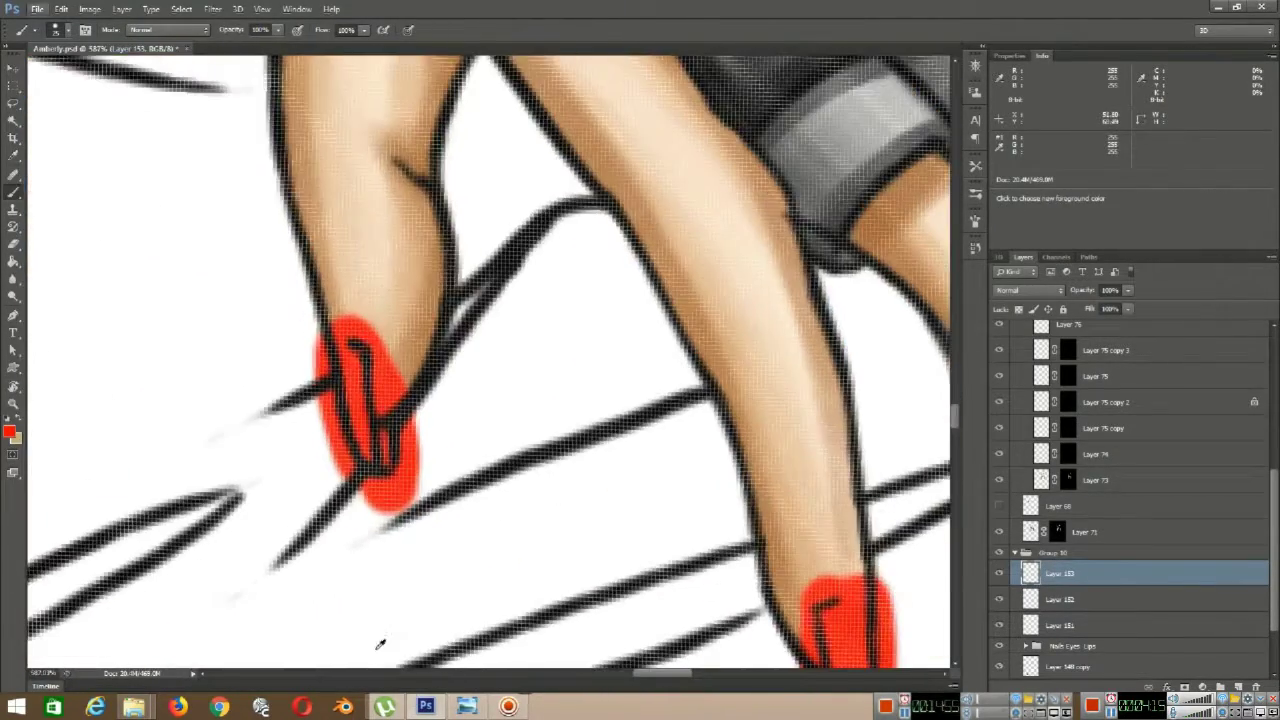
scroll(345, 625, "down", 2)
key("e")
mouse_move(395, 440)
left_mouse_down()
mouse_move(380, 536)
mouse_move(401, 497)
mouse_move(348, 522)
mouse_move(320, 370)
left_mouse_up()
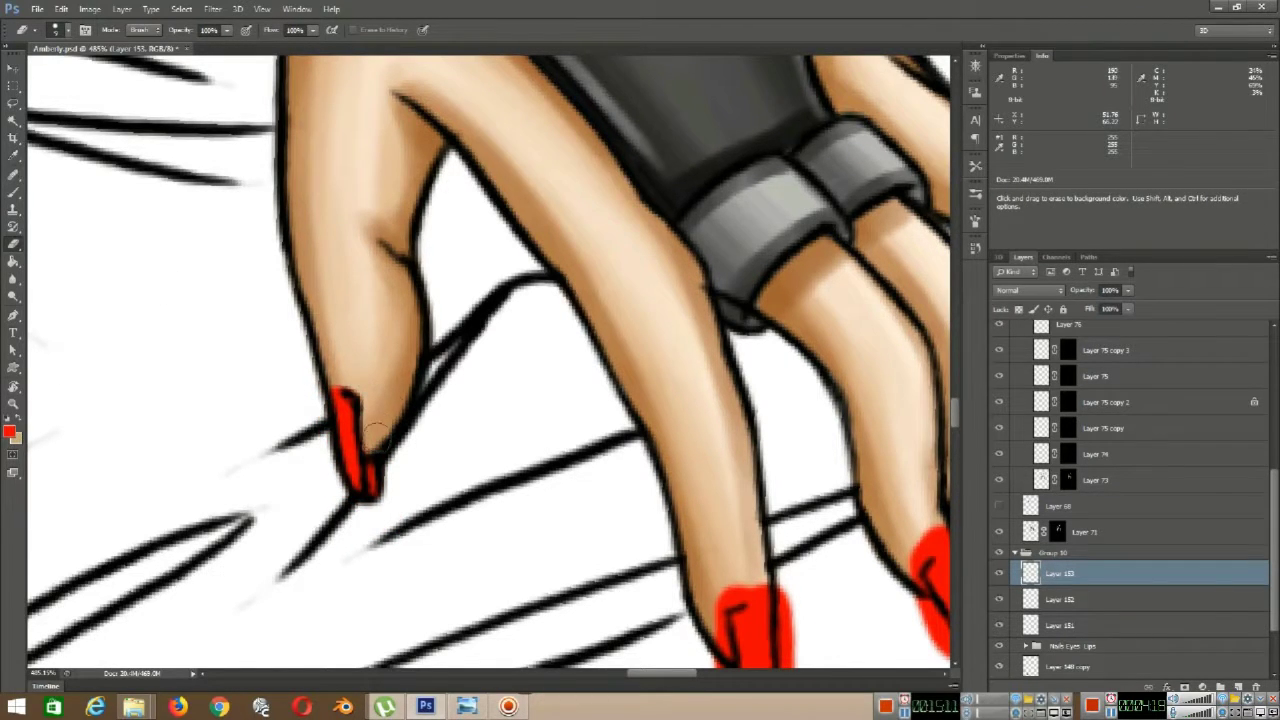
- Erase the red overflow around the index fingernail, undoing one stray stroke
left_click_drag(723, 613, 381, 425)
left_click_drag(460, 397, 446, 560)
key("ctrl+z")
mouse_move(451, 429)
left_mouse_down()
mouse_move(396, 559)
mouse_move(371, 438)
left_mouse_up()
left_click_drag(572, 559, 511, 558)
left_click_drag(350, 548, 368, 553)
left_click_drag(509, 551, 400, 591)
left_click_drag(389, 446, 438, 367)
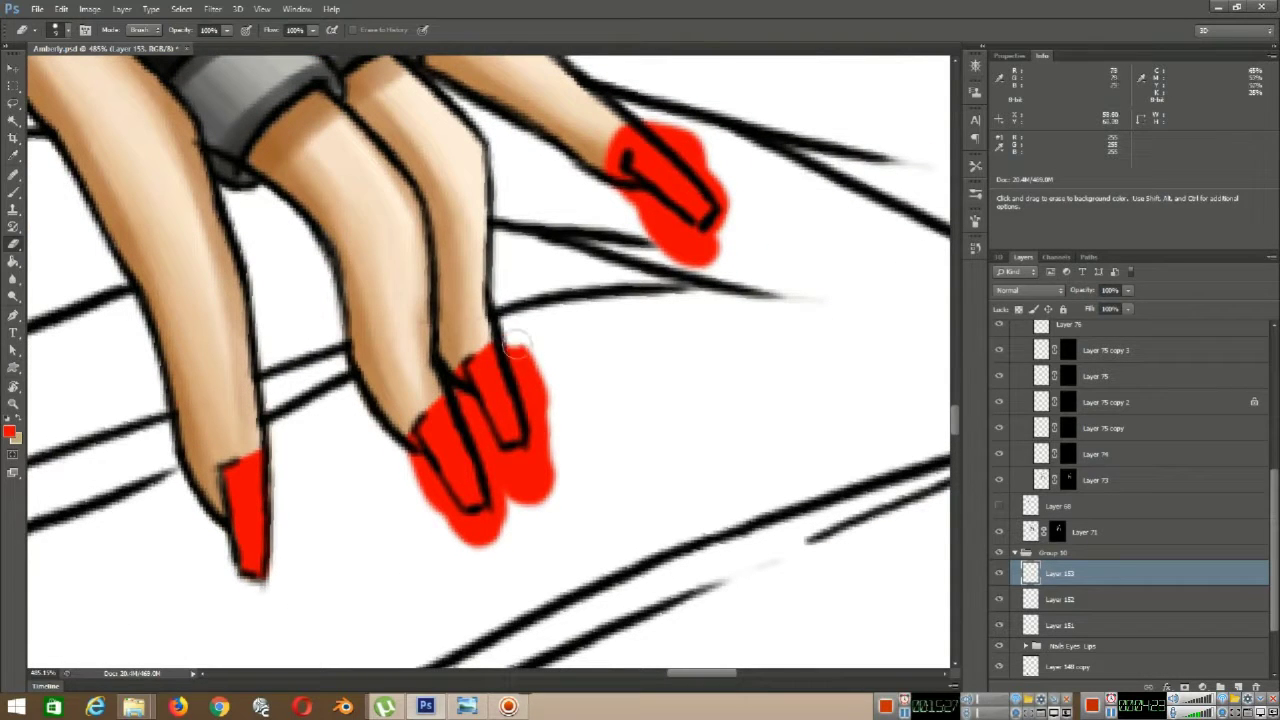
- Erase the excess red around the middle, ring and little fingernails
mouse_move(516, 344)
left_mouse_down()
mouse_move(542, 449)
mouse_move(509, 466)
mouse_move(487, 551)
mouse_move(563, 459)
mouse_move(470, 552)
mouse_move(433, 496)
left_mouse_up()
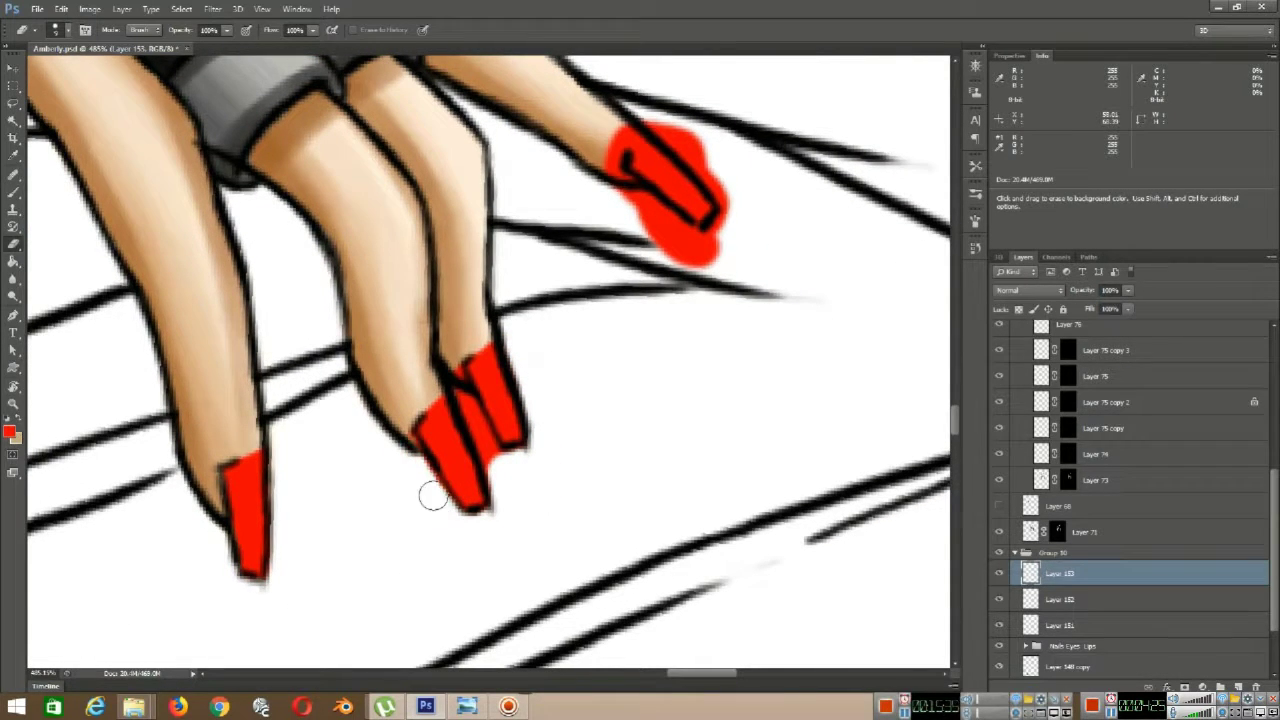
mouse_move(455, 423)
left_mouse_down()
mouse_move(489, 432)
mouse_move(467, 403)
left_mouse_up()
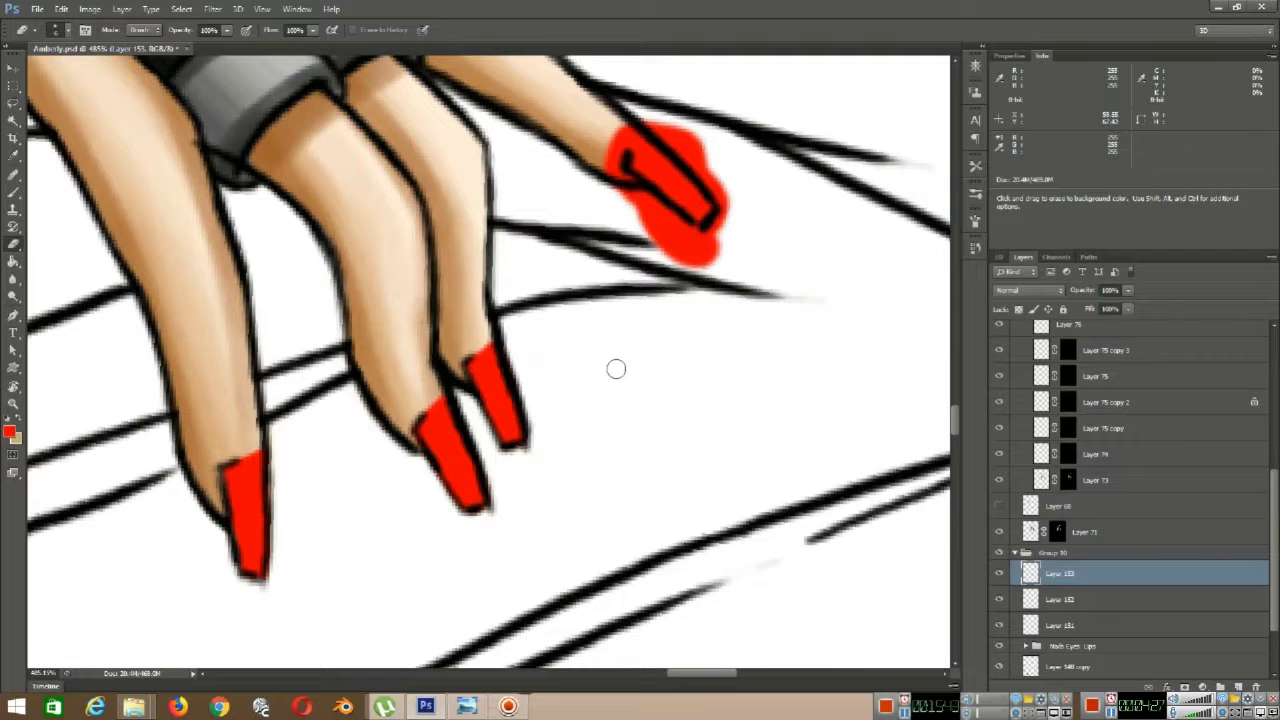
left_click_drag(732, 217, 532, 397)
mouse_move(412, 348)
left_mouse_down()
mouse_move(436, 300)
mouse_move(516, 370)
mouse_move(424, 358)
mouse_move(520, 431)
left_mouse_up()
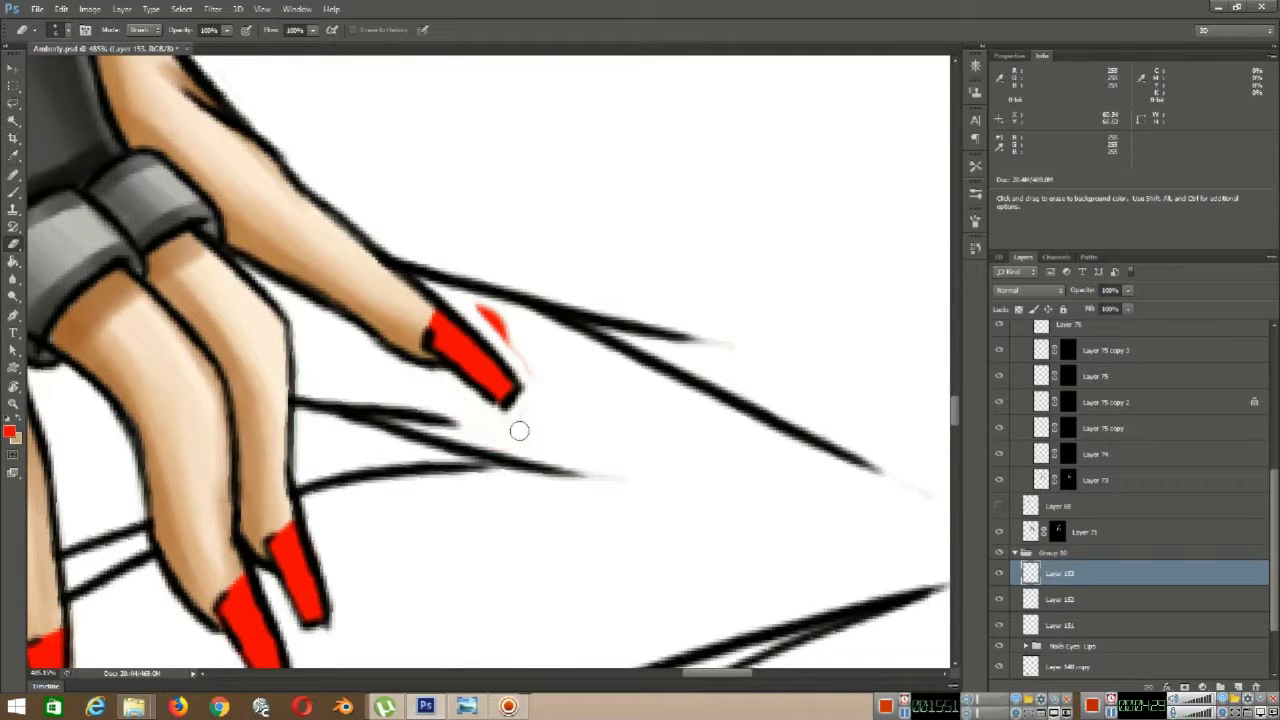
- Erase the red covering the skin and background around the five visible toenails of the sandalled foot
scroll(541, 431, "down", 10)
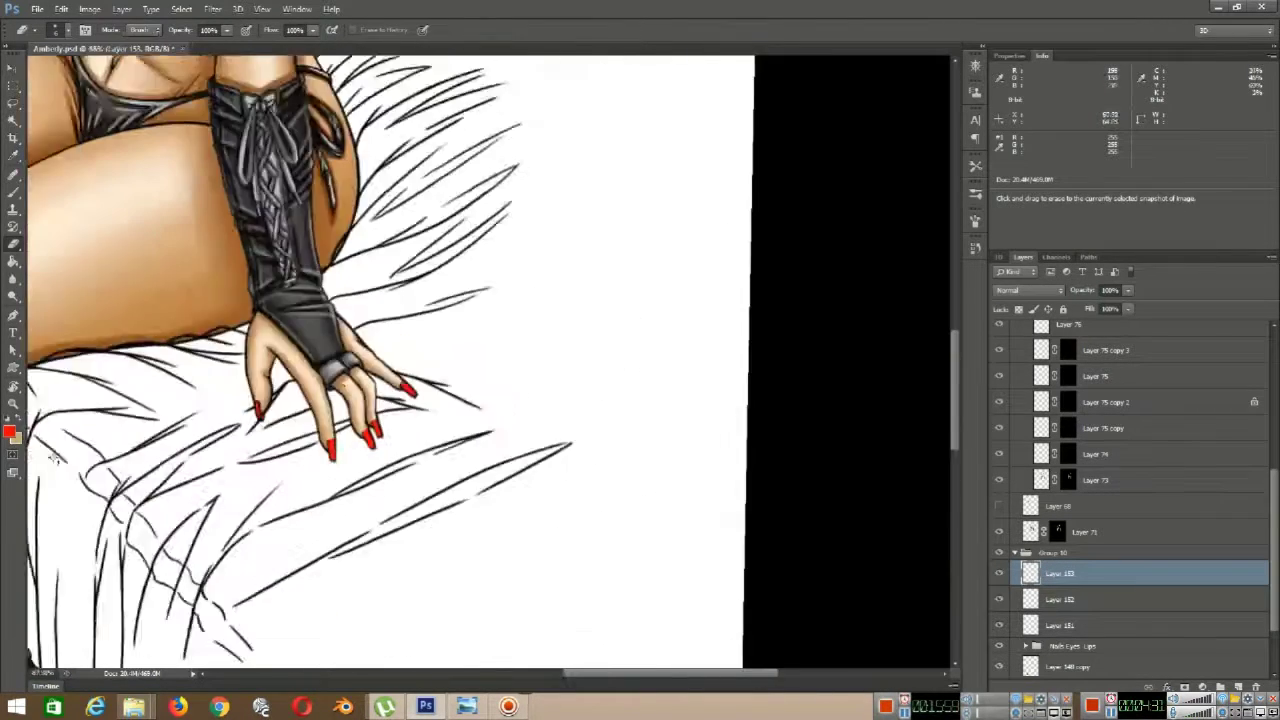
left_click_drag(331, 548, 590, 305)
scroll(440, 350, "up", 5)
scroll(440, 500, "up", 4)
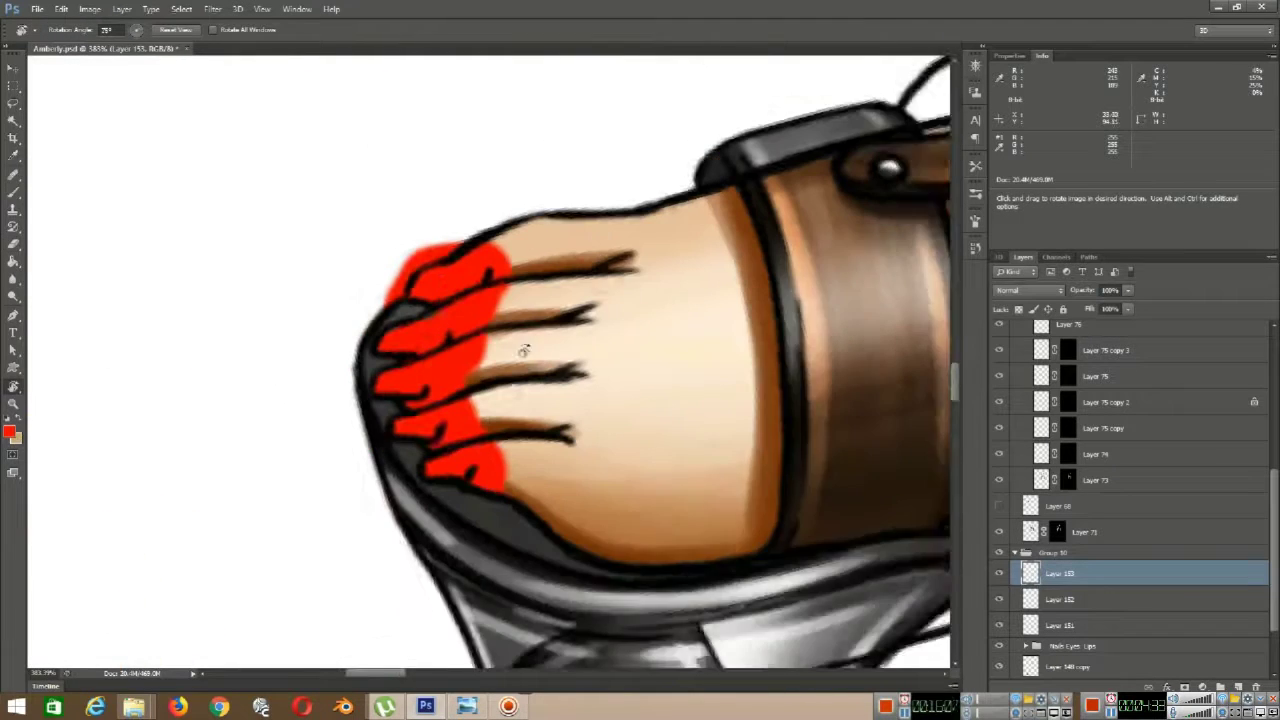
left_click_drag(461, 414, 452, 444)
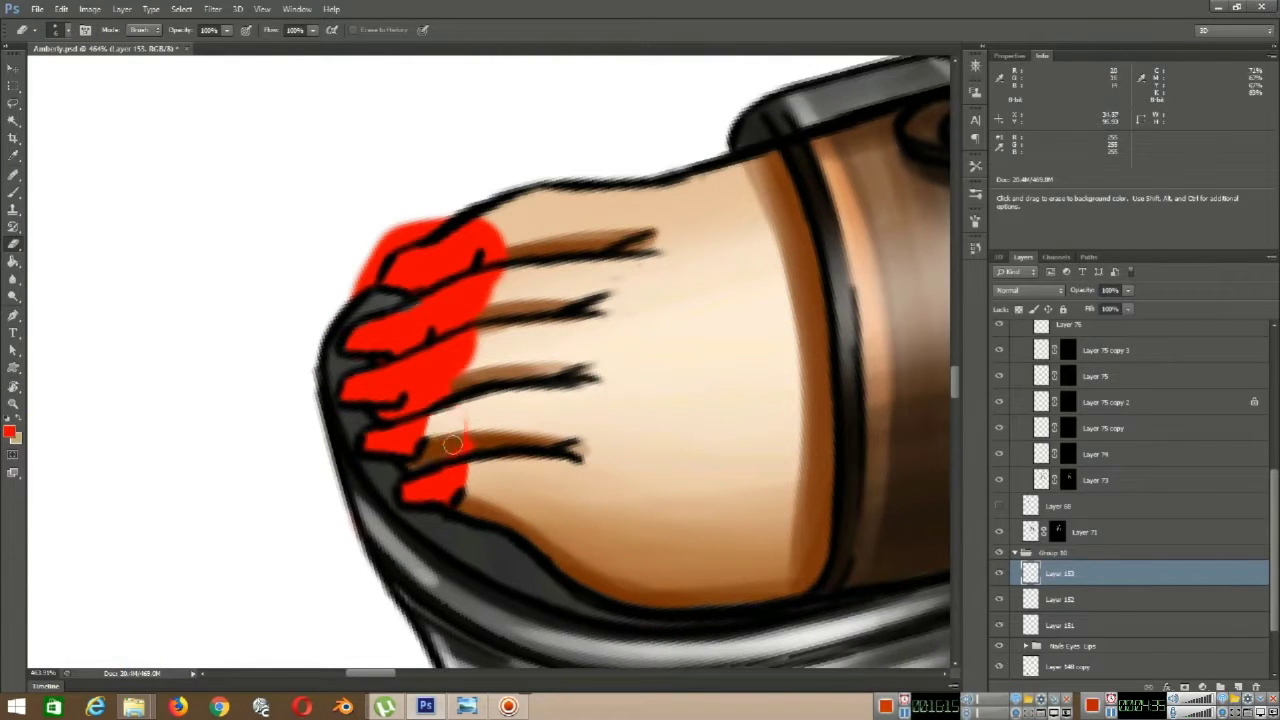
mouse_move(419, 402)
left_mouse_down()
mouse_move(467, 357)
mouse_move(446, 299)
mouse_move(444, 342)
mouse_move(469, 332)
mouse_move(503, 272)
left_mouse_up()
mouse_move(481, 220)
left_mouse_down()
mouse_move(420, 222)
mouse_move(381, 249)
left_mouse_up()
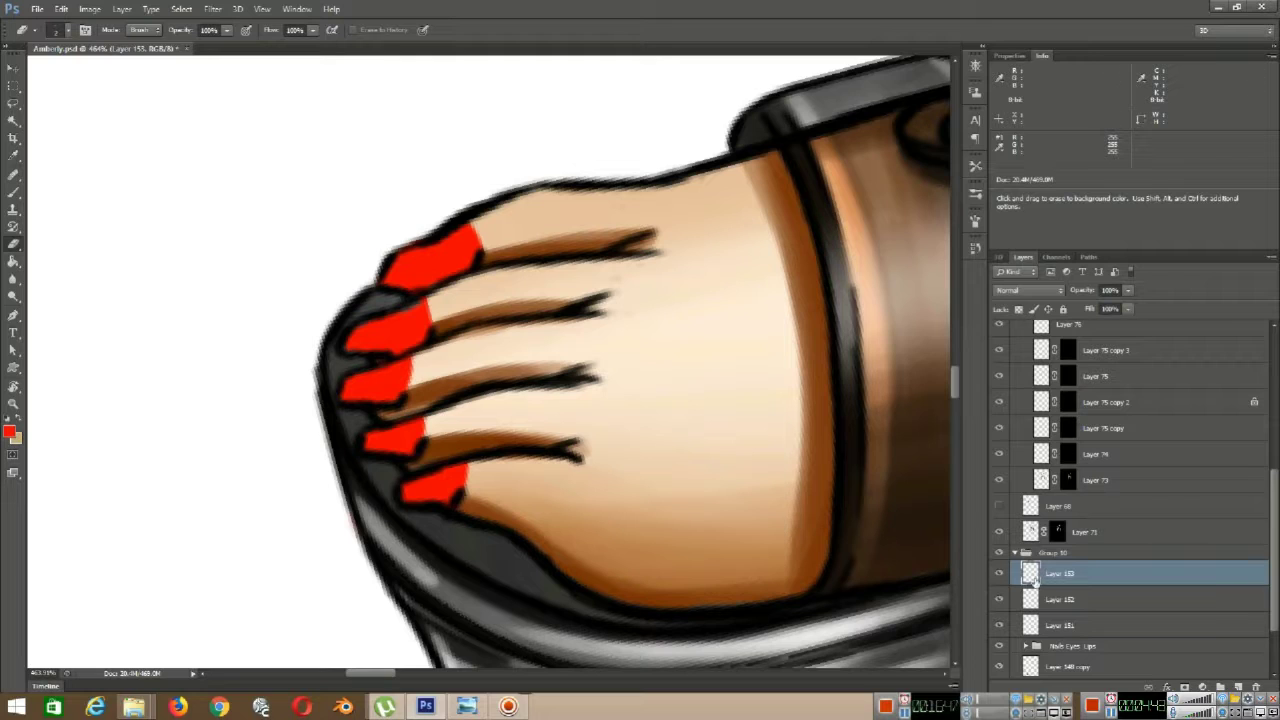
- Hide the shoe colouring group and erase the red left beneath it around the toes
scroll(1030, 520, "up", 5)
left_click(999, 500)
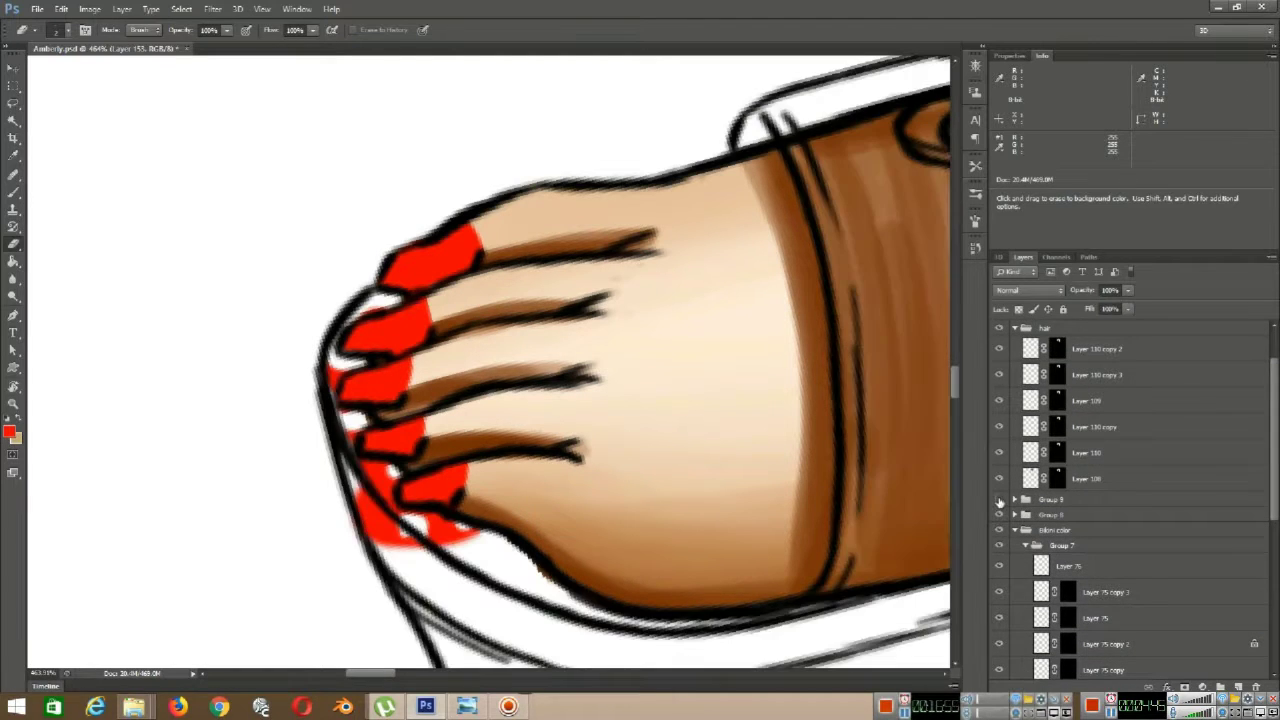
mouse_move(470, 530)
left_mouse_down()
mouse_move(390, 527)
mouse_move(383, 463)
left_mouse_up()
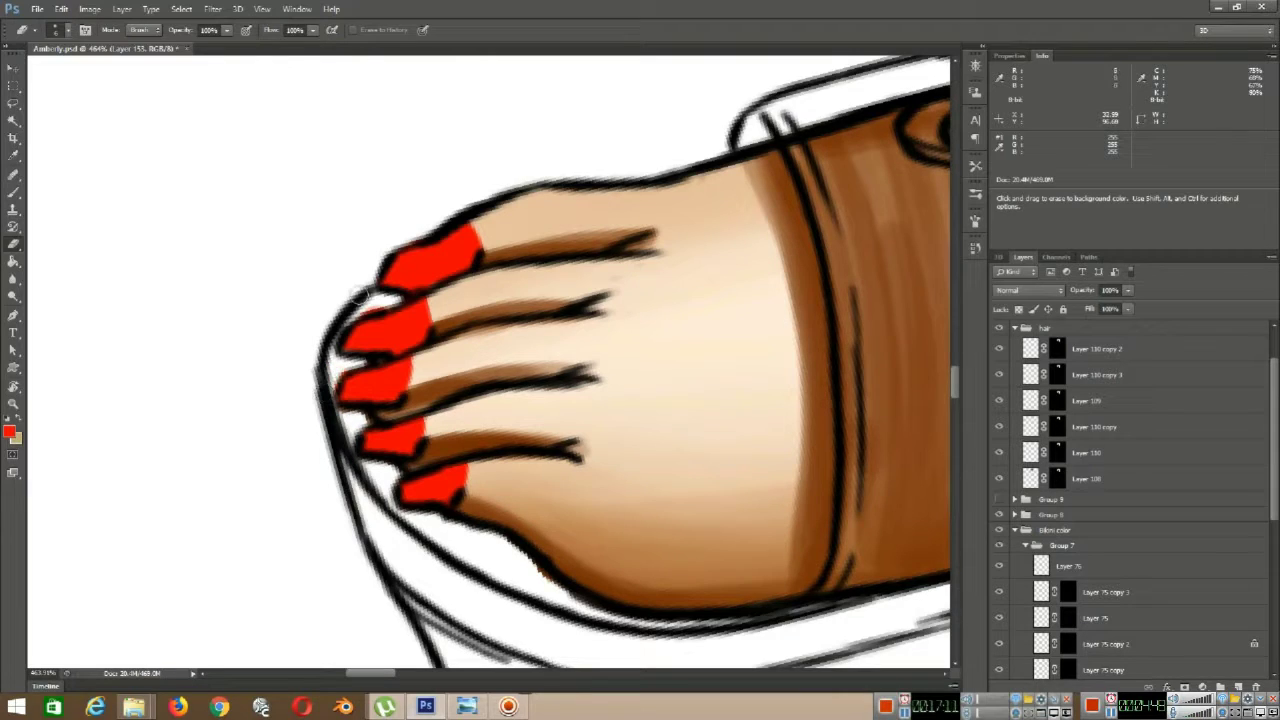
- Erase the red overflow around the toenail of the other foot, toggling the shoe colouring group to check beneath it
scroll(371, 322, "down", 15)
scroll(392, 345, "up", 13)
scroll(360, 260, "down", 14)
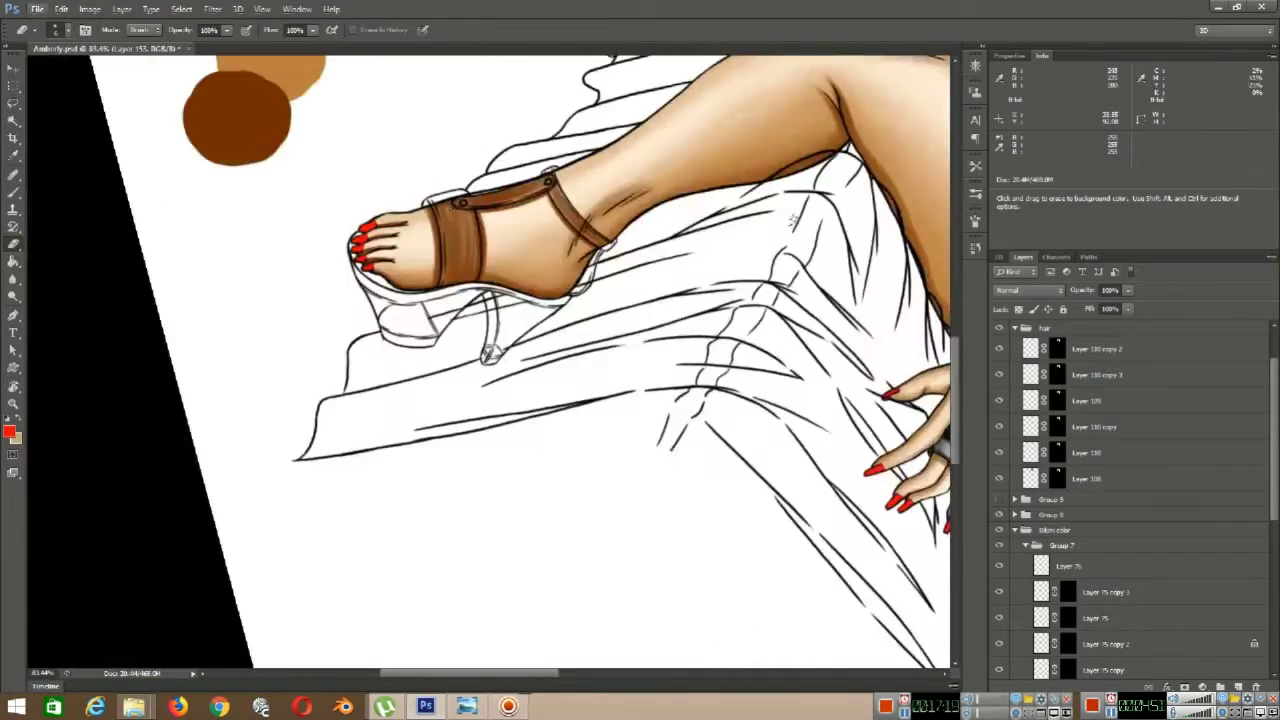
scroll(396, 250, "up", 12)
scroll(395, 274, "down", 3)
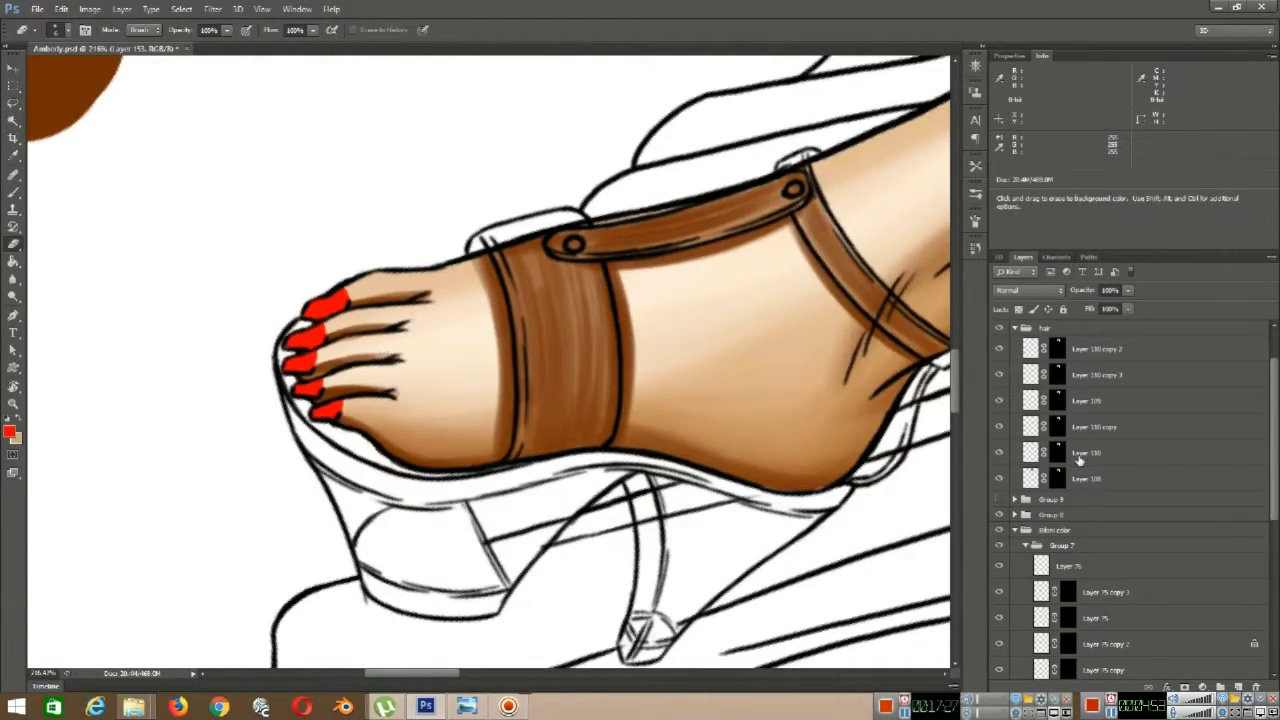
scroll(482, 392, "down", 3)
scroll(431, 330, "up", 6)
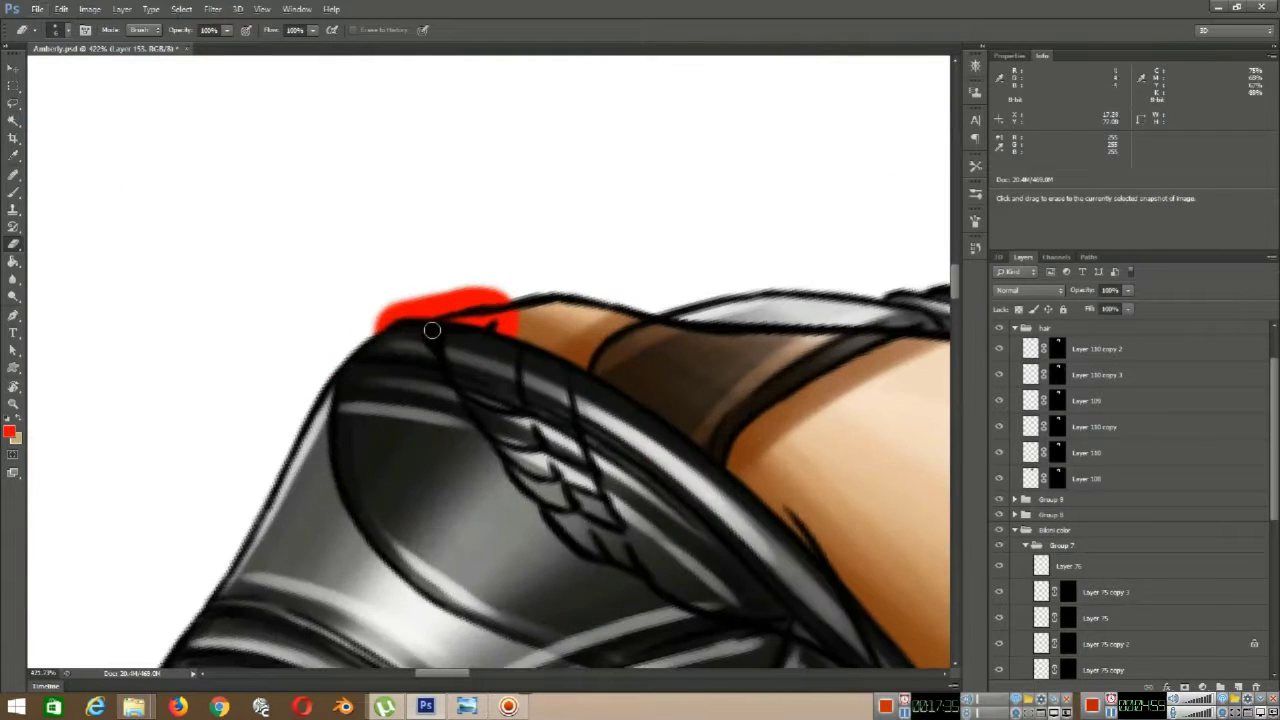
left_click_drag(503, 289, 412, 293)
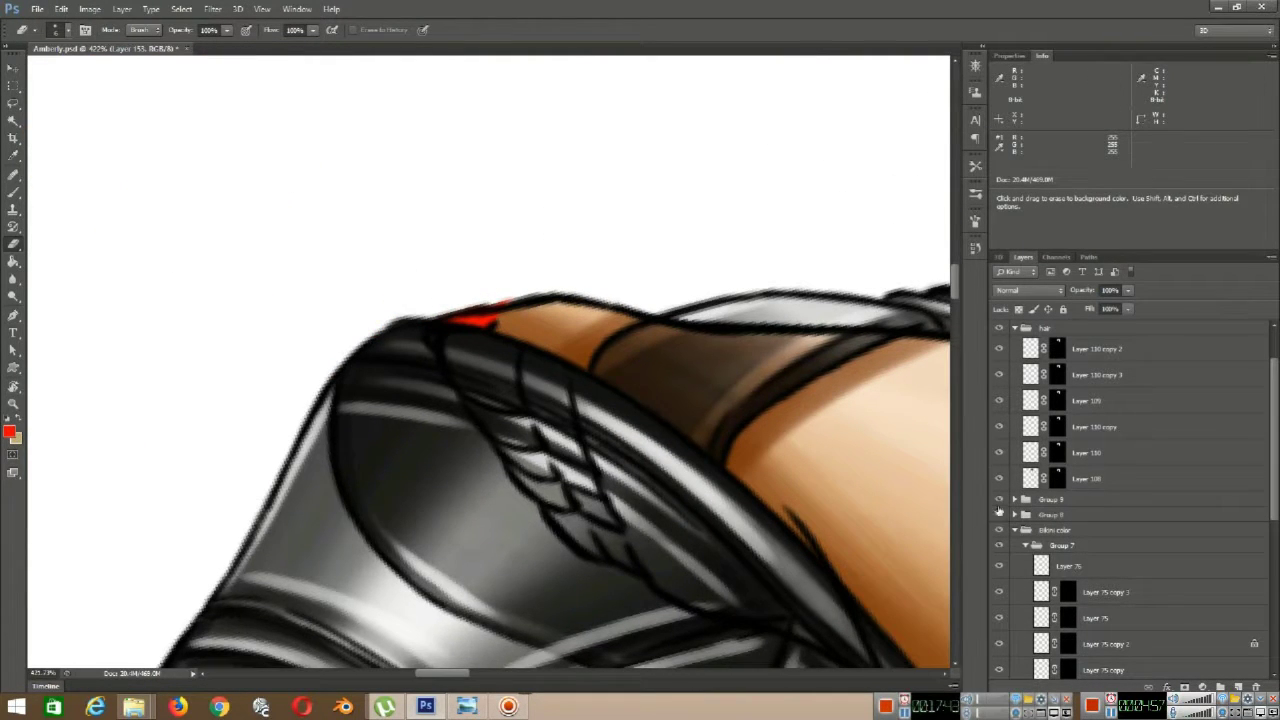
left_click(998, 499)
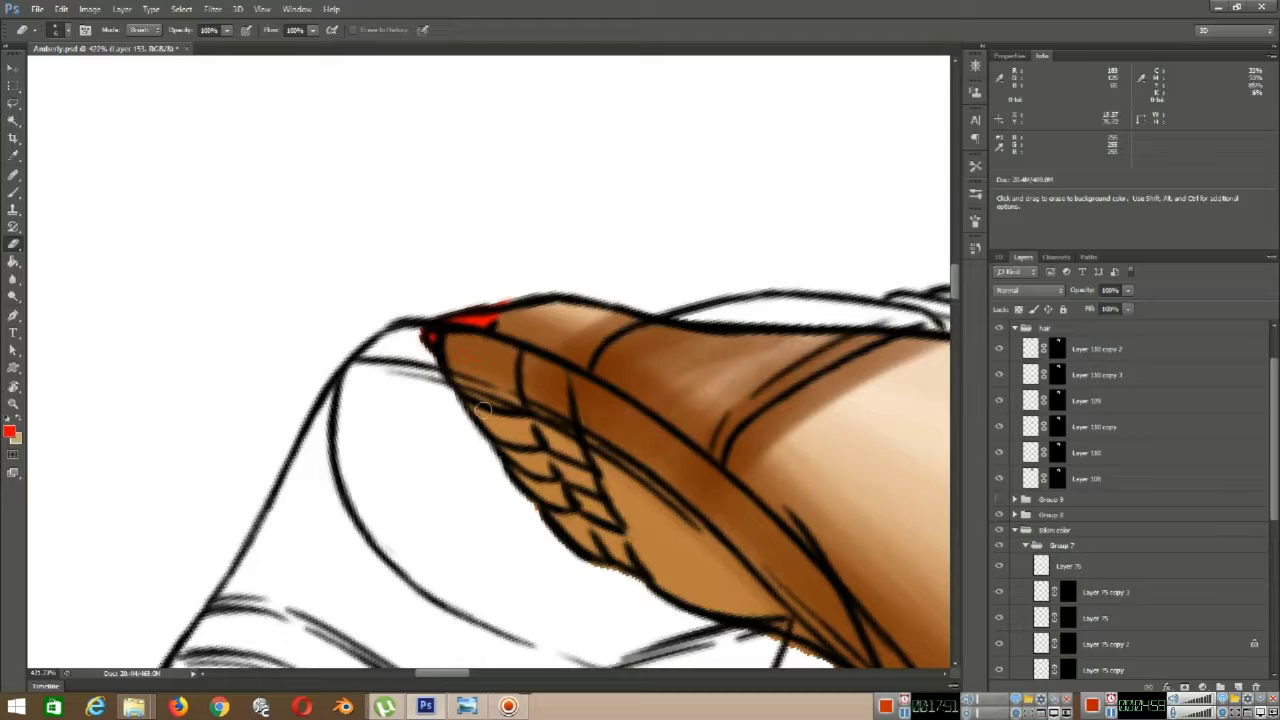
left_click(998, 500)
- Select Layer 151 and set the brush colour to the muted dark red 7c4646, starting from the lips' sampled pink
scroll(488, 294, "down", 20)
key("r")
left_click_drag(758, 378, 412, 588)
scroll(559, 247, "up", 6, "alt")
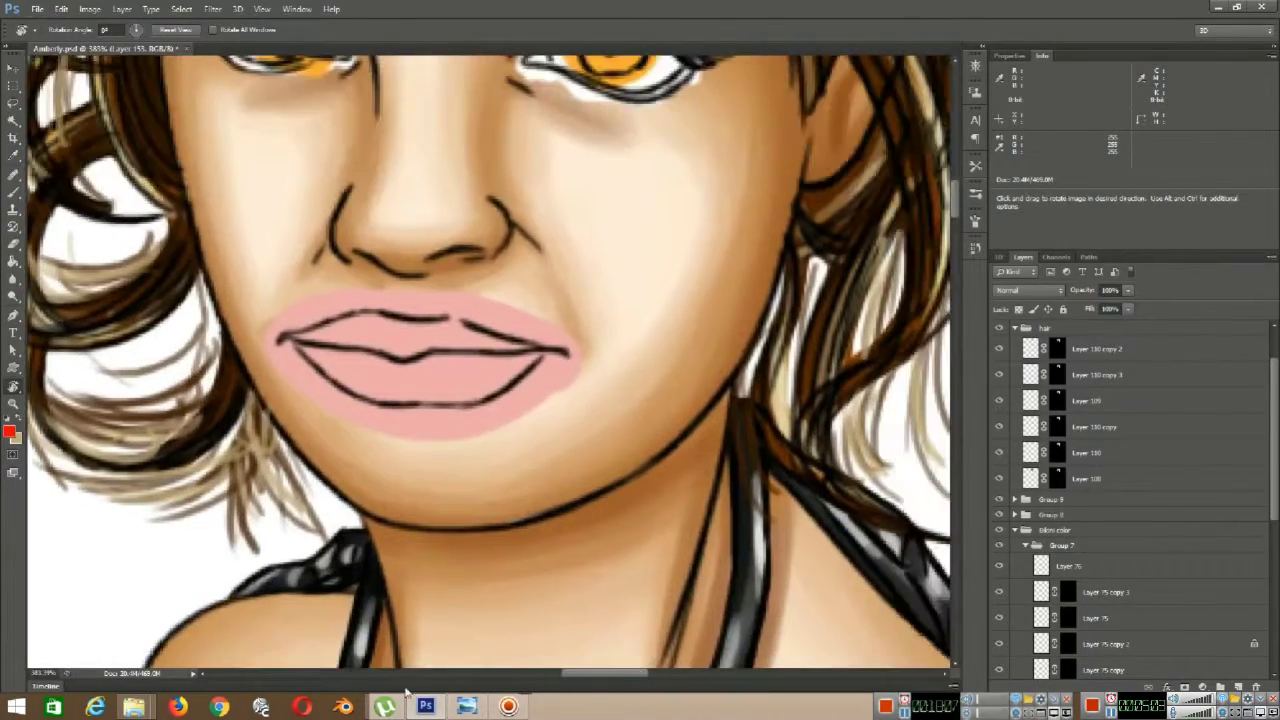
left_click_drag(1272, 444, 1272, 594)
left_click(1048, 547)
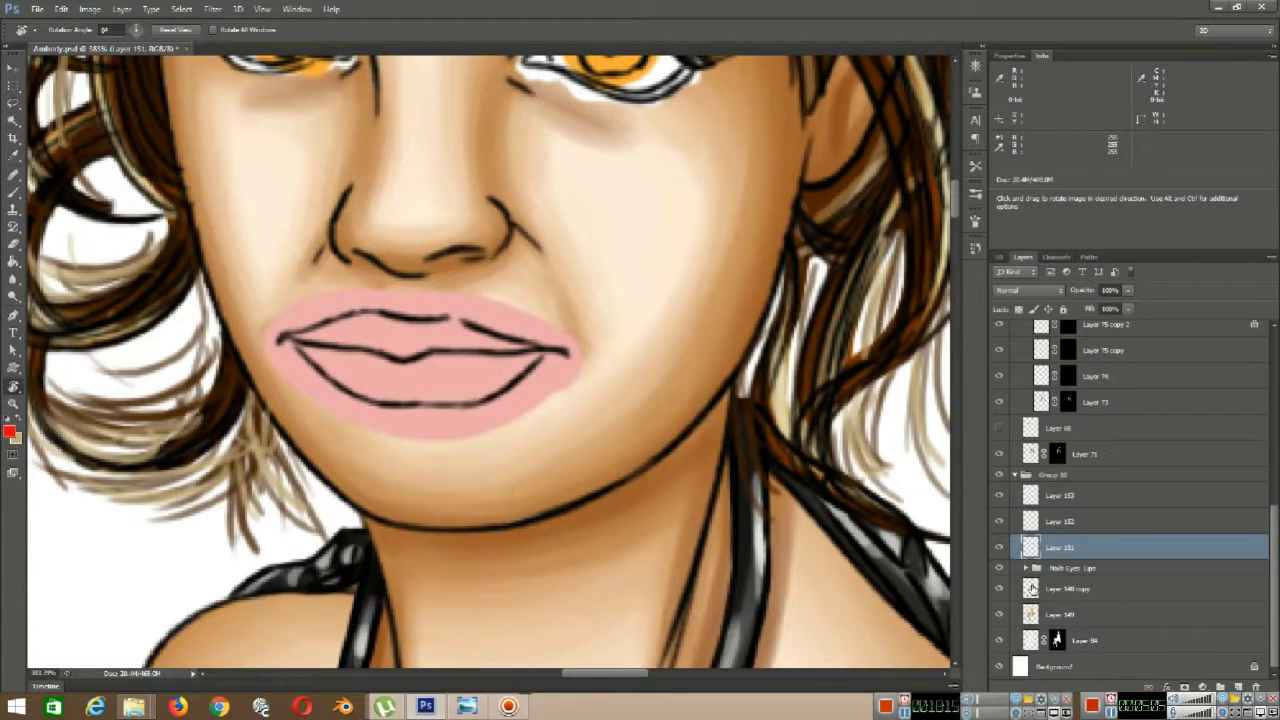
key("b")
left_click(408, 372, "alt")
left_click(9, 431)
left_click(226, 423)
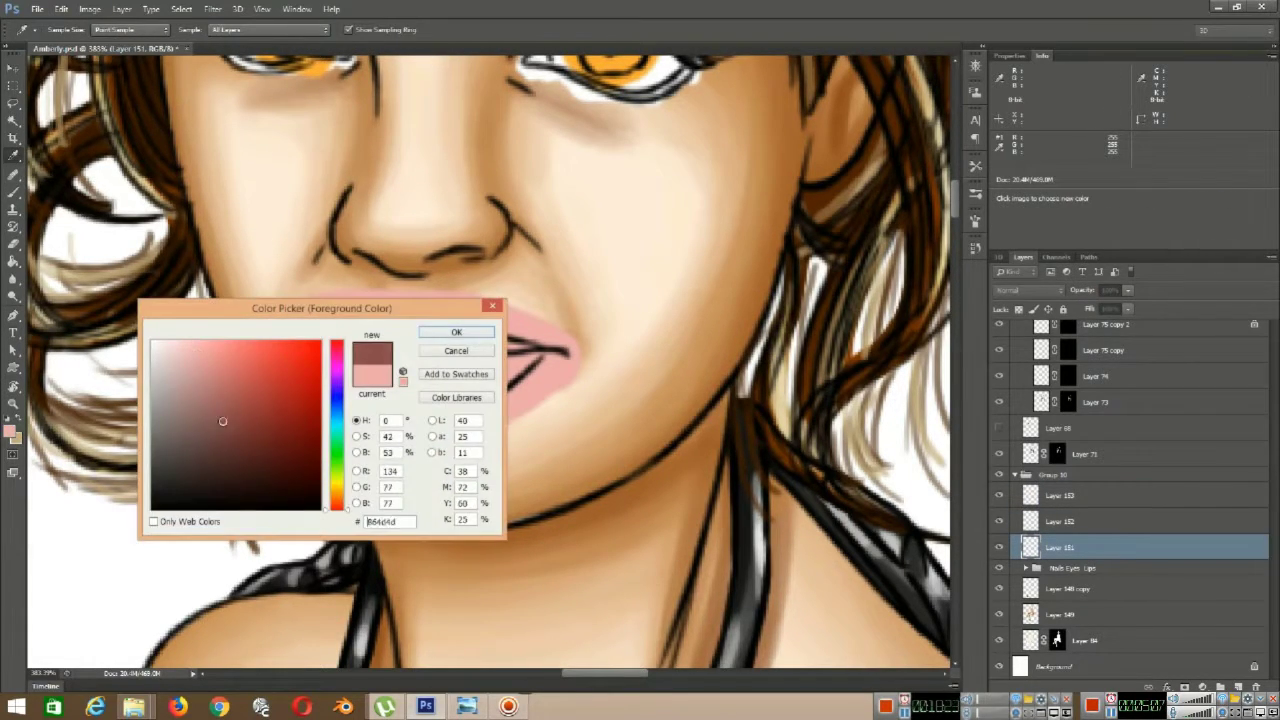
left_click(238, 414)
left_click(457, 331)
- Change the brush colour to a brighter, more saturated red for shading the lips
key("r")
left_click_drag(410, 293, 723, 291)
mouse_move(586, 323)
left_mouse_down()
mouse_move(706, 586)
mouse_move(750, 631)
left_mouse_up()
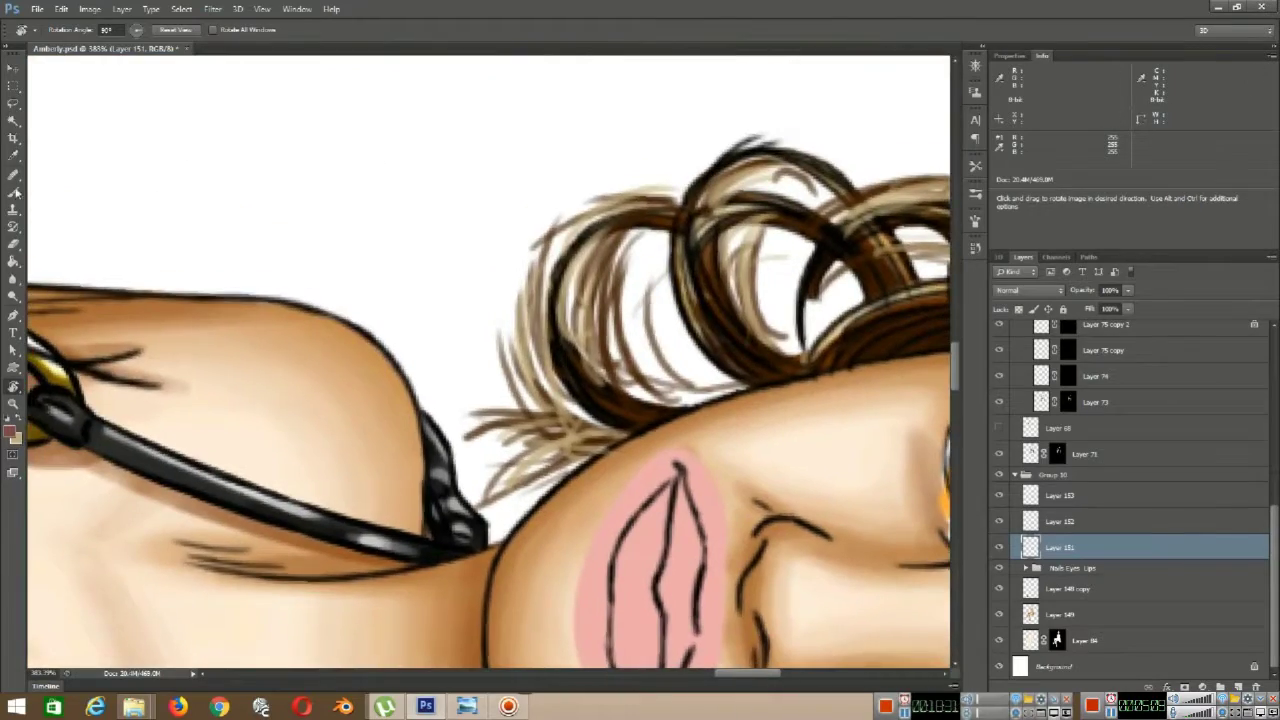
key("b")
left_click_drag(336, 148, 350, 153)
left_click_drag(668, 630, 450, 353)
left_click(9, 431)
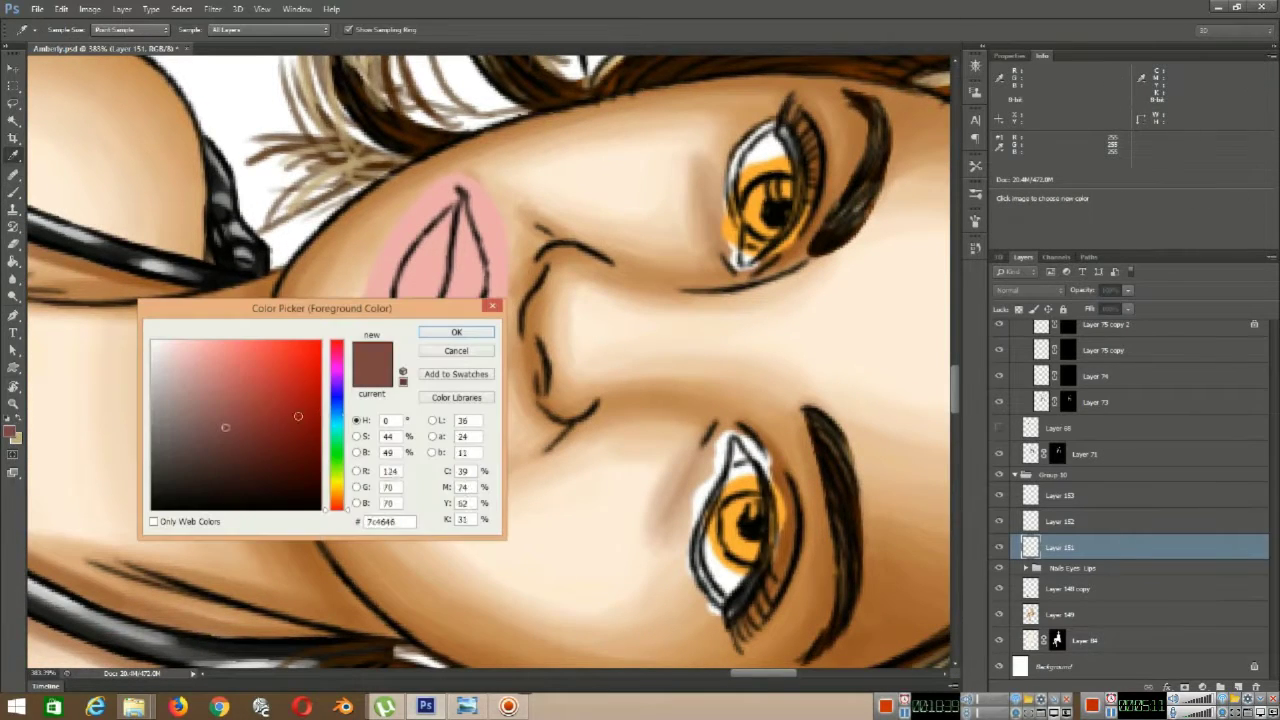
left_click(297, 417)
left_click(271, 386)
left_click(281, 397)
left_click(457, 331)
left_click_drag(400, 231, 682, 664)
left_click_drag(463, 292, 470, 318)
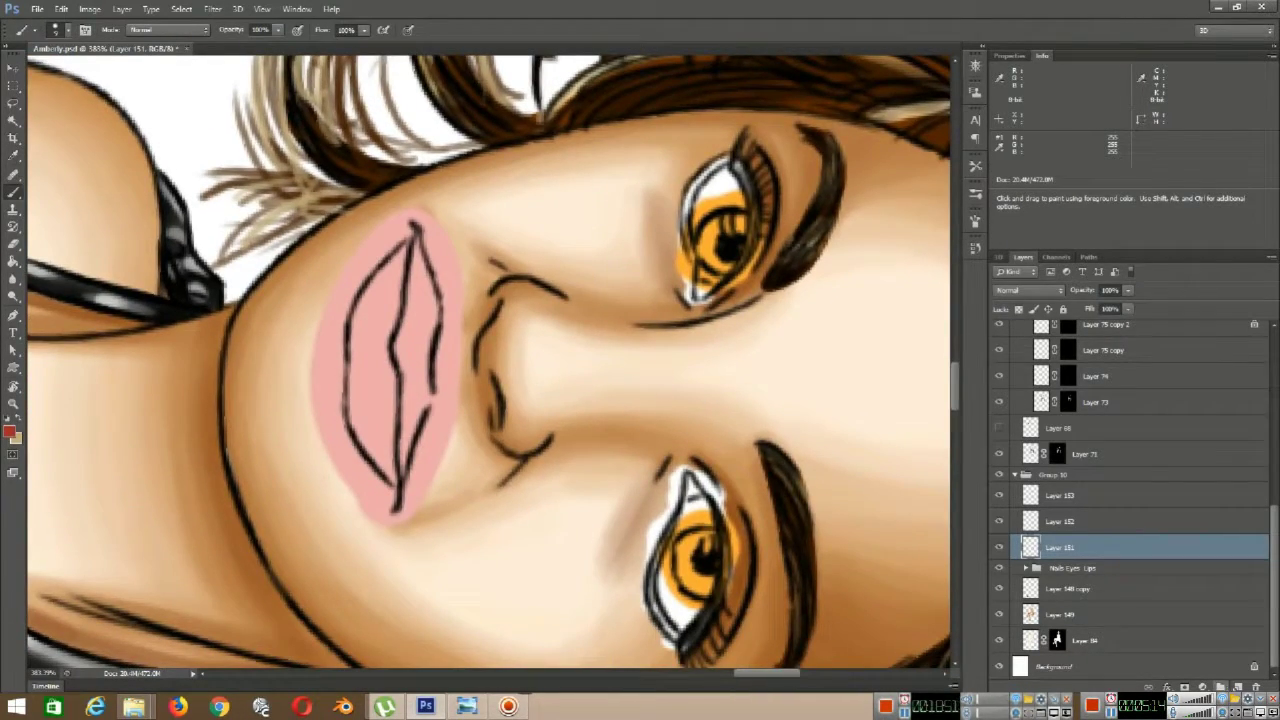
- Add a new layer above Layer 151 and set the brush opacity to 25%
key("ctrl+shift+alt+n")
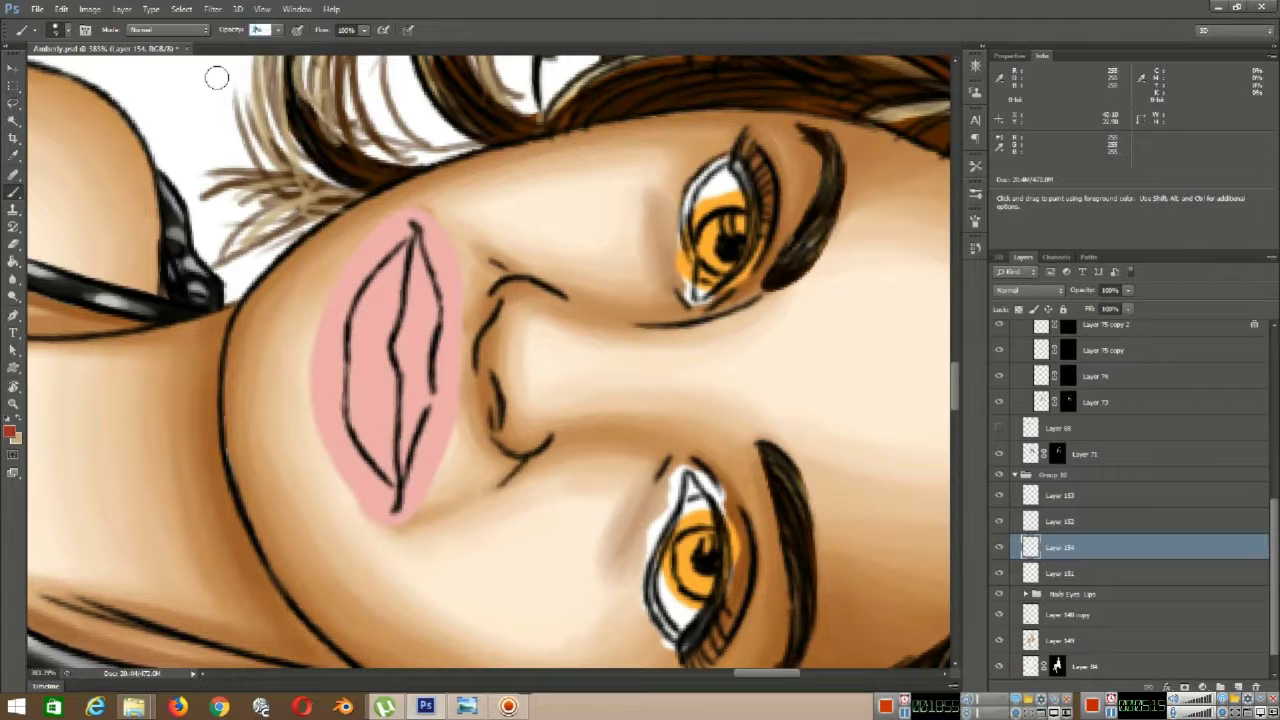
left_click(185, 12)
left_click(199, 50)
left_click_drag(1274, 559, 1273, 570)
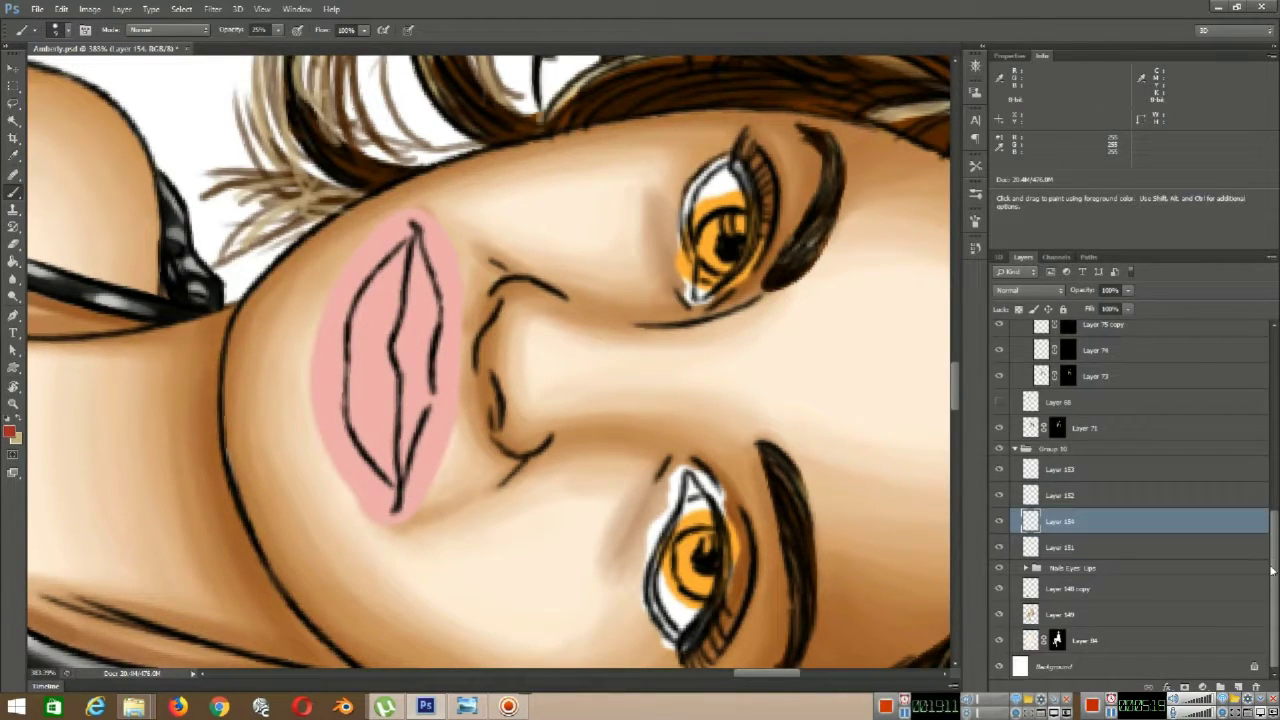
- Identify the lip base colour layer by toggling layer visibility and move the new layer above Layer 152
left_click(999, 522)
left_click(999, 522)
left_click(999, 496)
left_click(999, 496)
left_click(998, 497)
key("e")
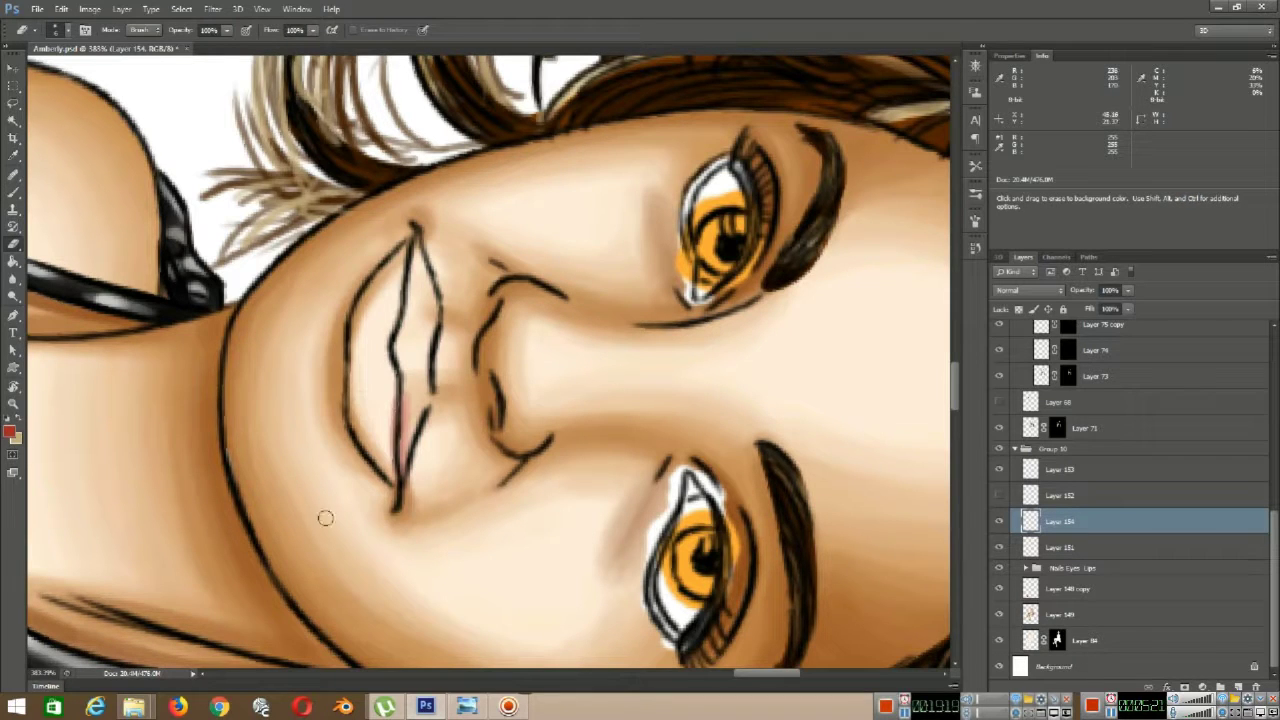
left_click(999, 495)
key("ctrl+bracketright")
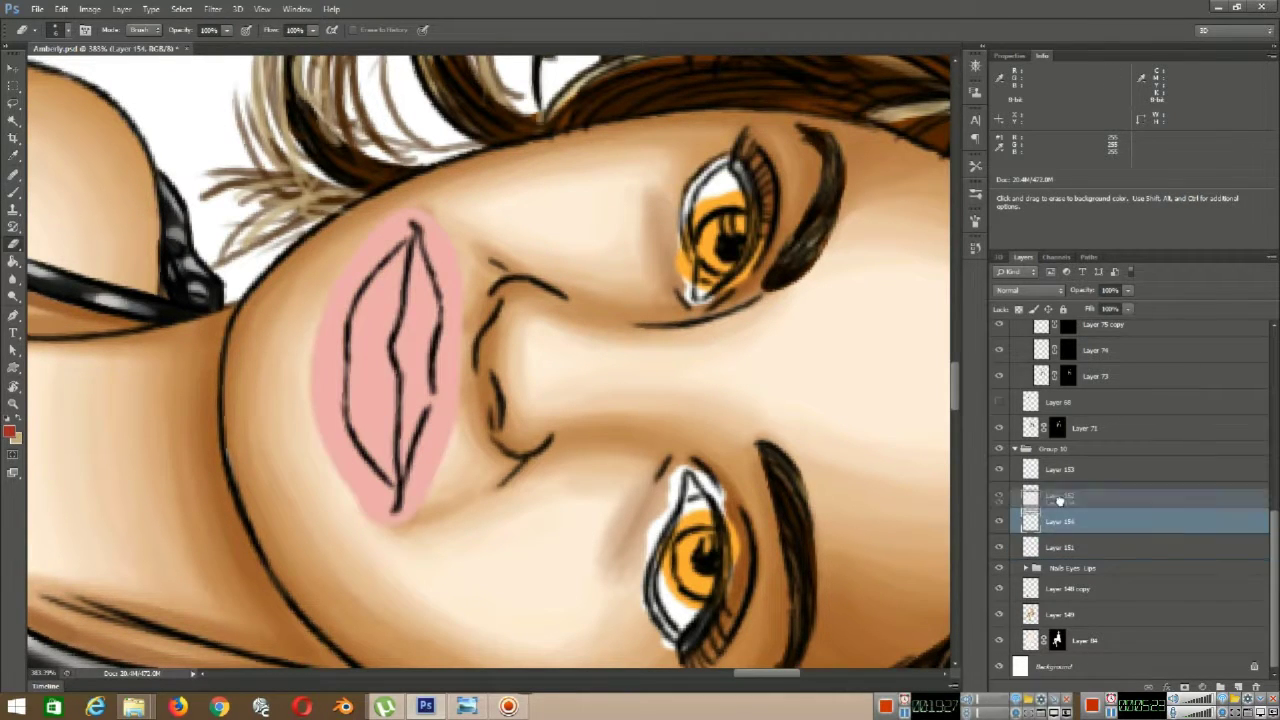
left_click(998, 522)
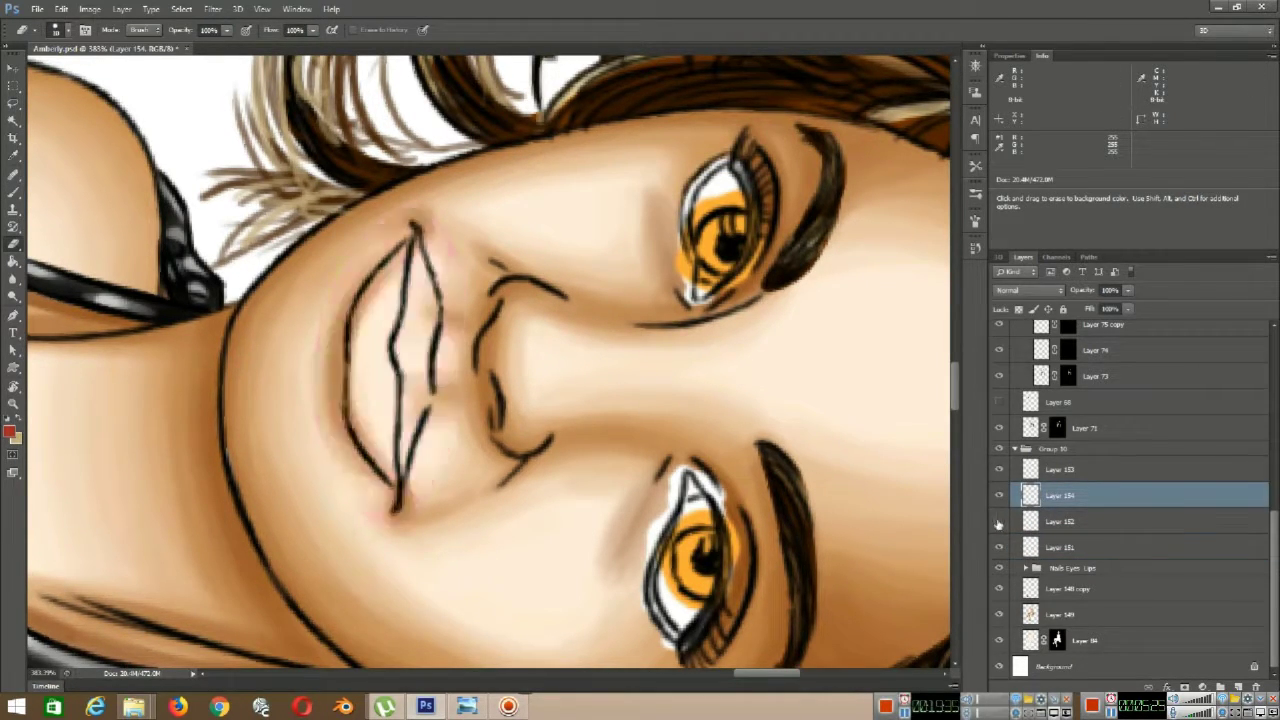
left_click(999, 521)
- Paint soft red shading along the parting line between the lips, from corner to corner
key("b")
left_click_drag(404, 495, 405, 325)
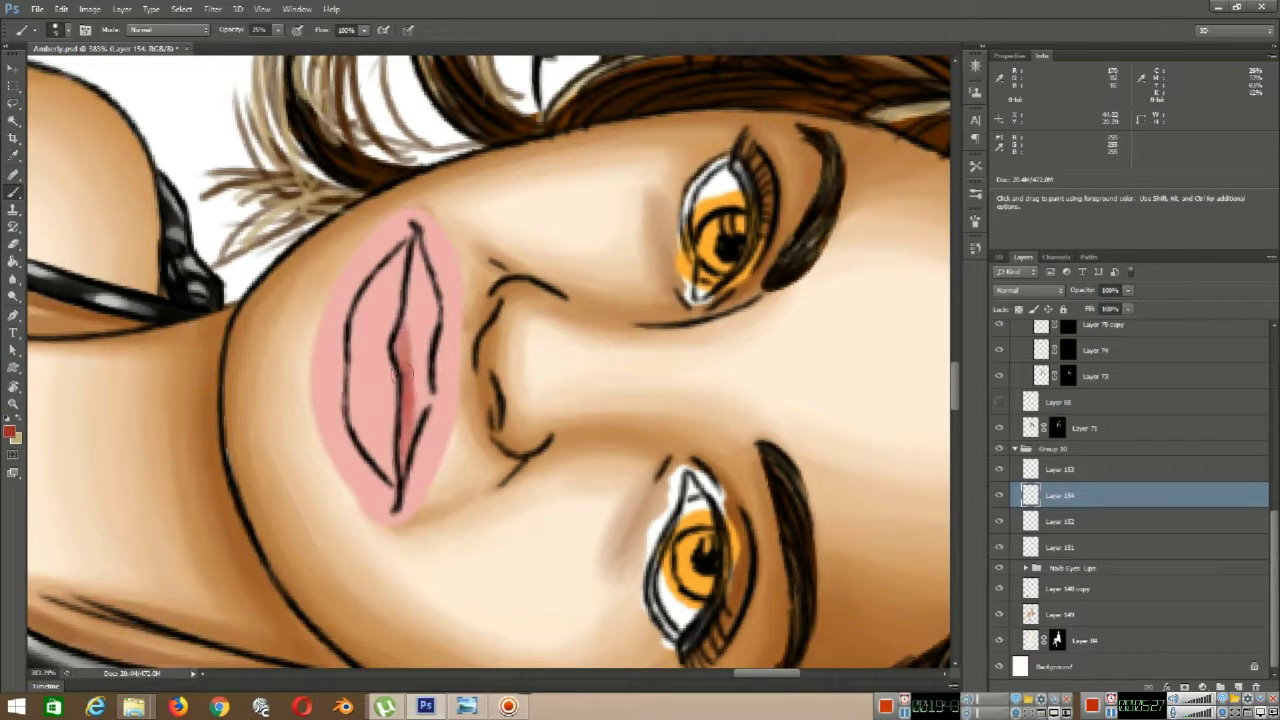
mouse_move(410, 245)
left_mouse_down()
mouse_move(413, 484)
mouse_move(380, 434)
mouse_move(385, 360)
mouse_move(390, 490)
mouse_move(390, 400)
mouse_move(349, 551)
mouse_move(388, 215)
left_mouse_up()
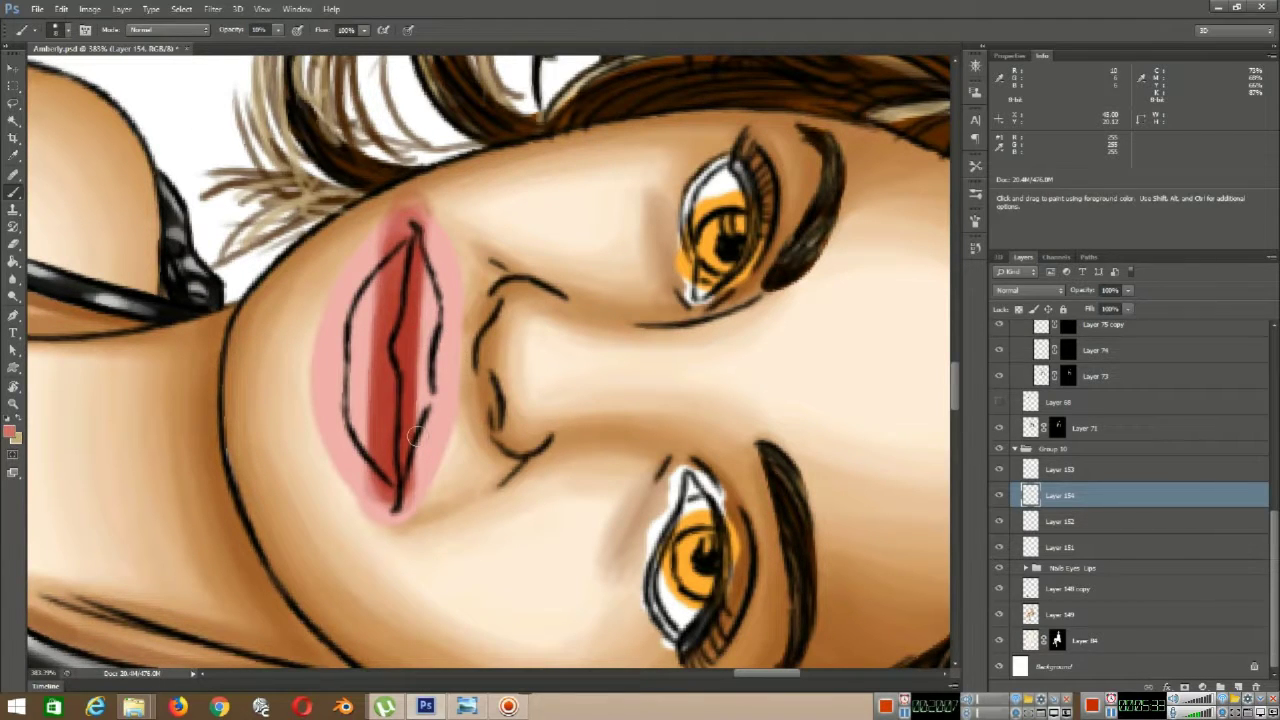
- Blend the red shading outward across the upper and lower lips with pink tones sampled from the lips
left_click(414, 337, "alt")
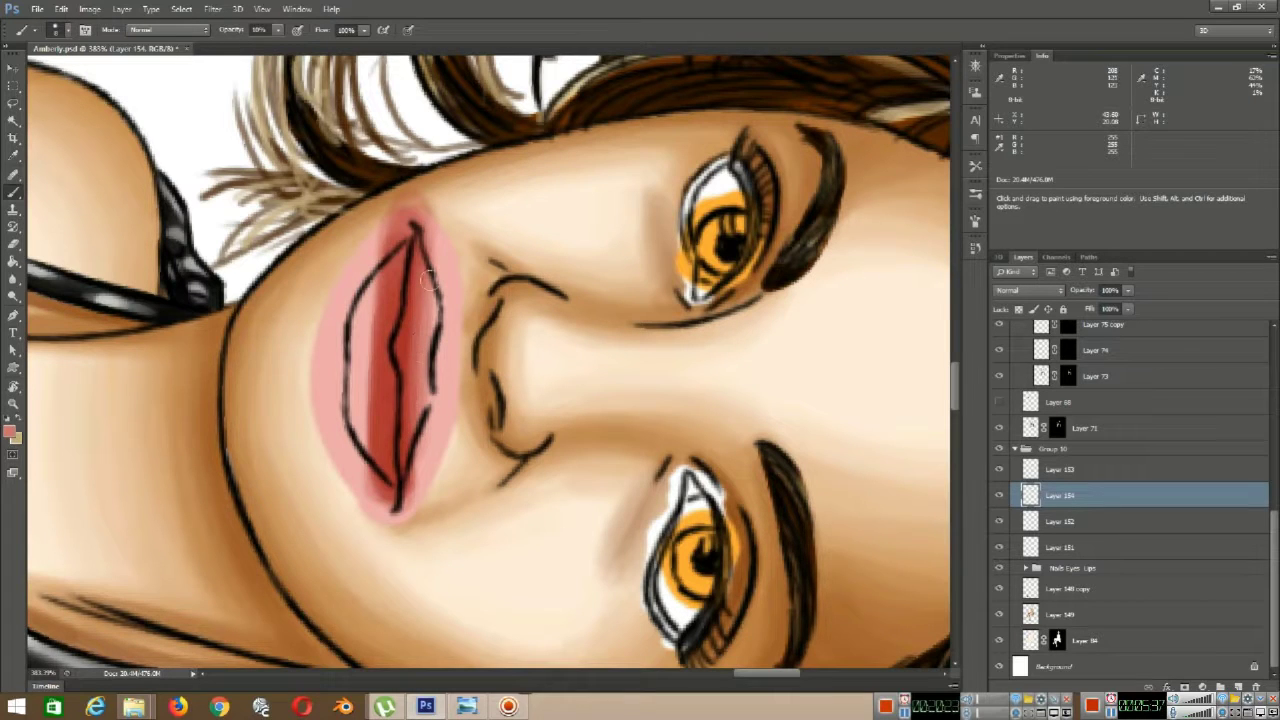
key("r")
mouse_move(394, 296)
left_mouse_down()
mouse_move(535, 450)
mouse_move(580, 410)
left_mouse_up()
left_click_drag(570, 467, 435, 537)
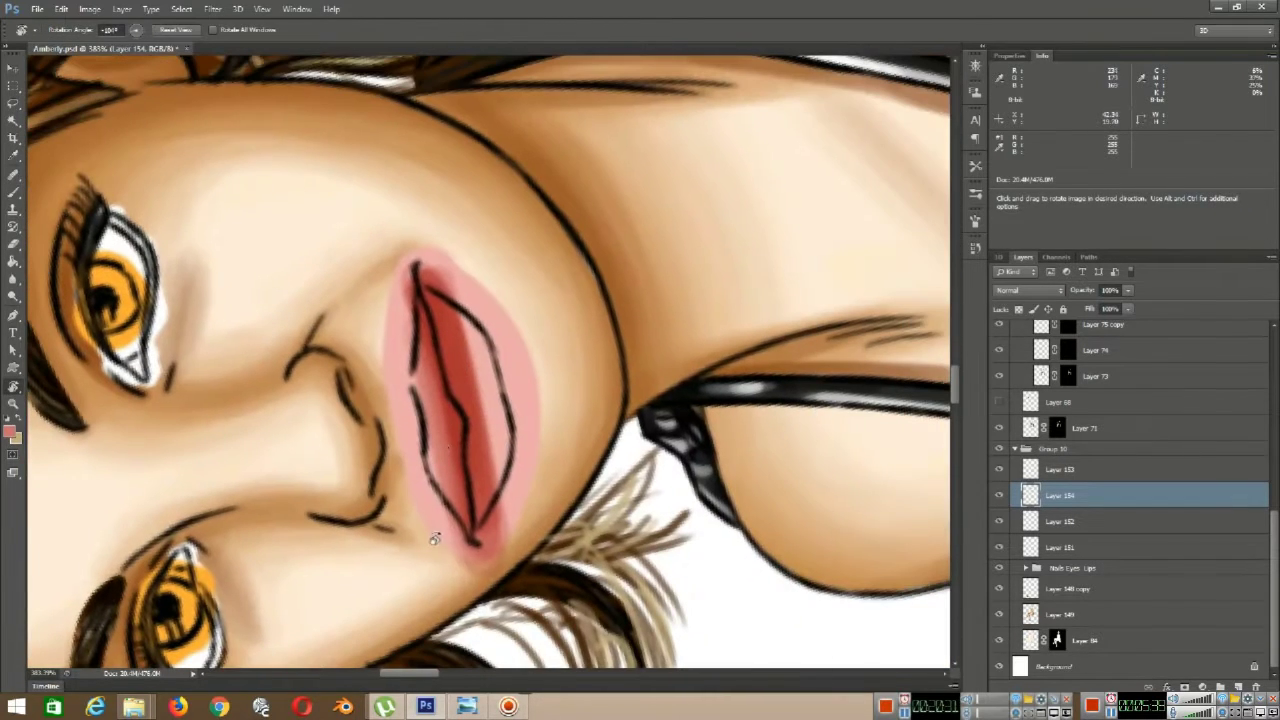
key("b")
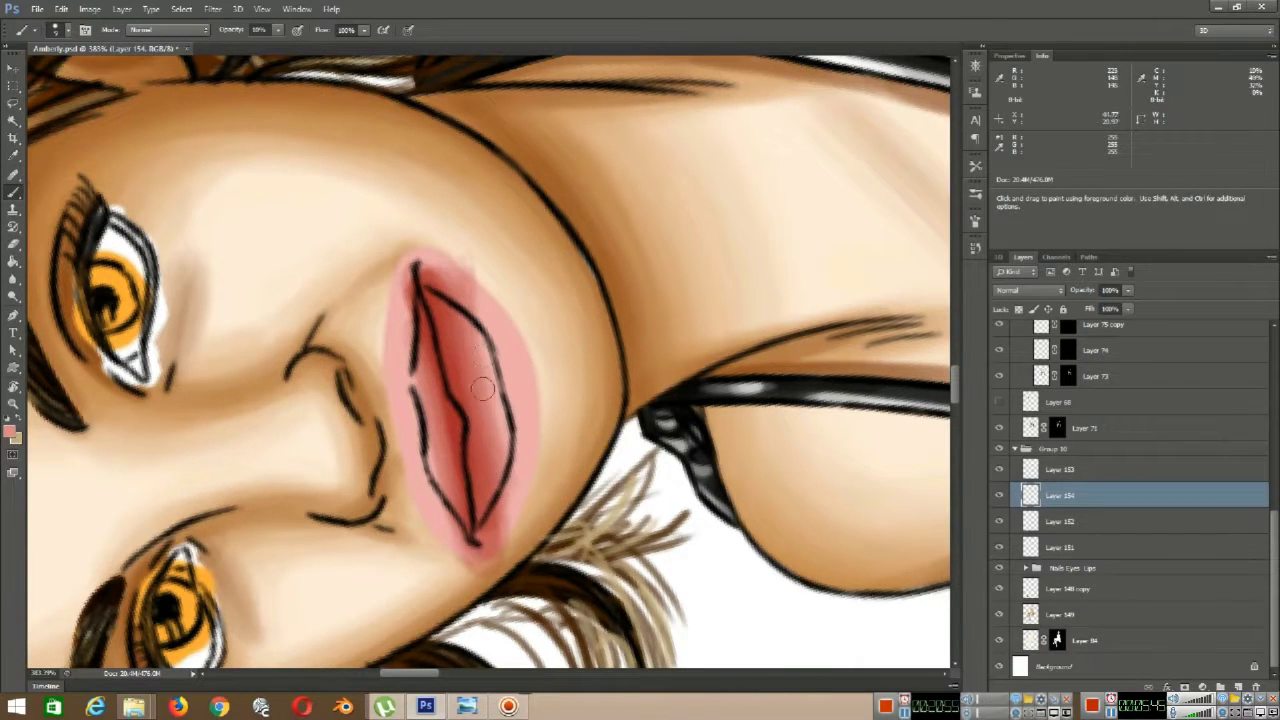
left_click(464, 356, "alt")
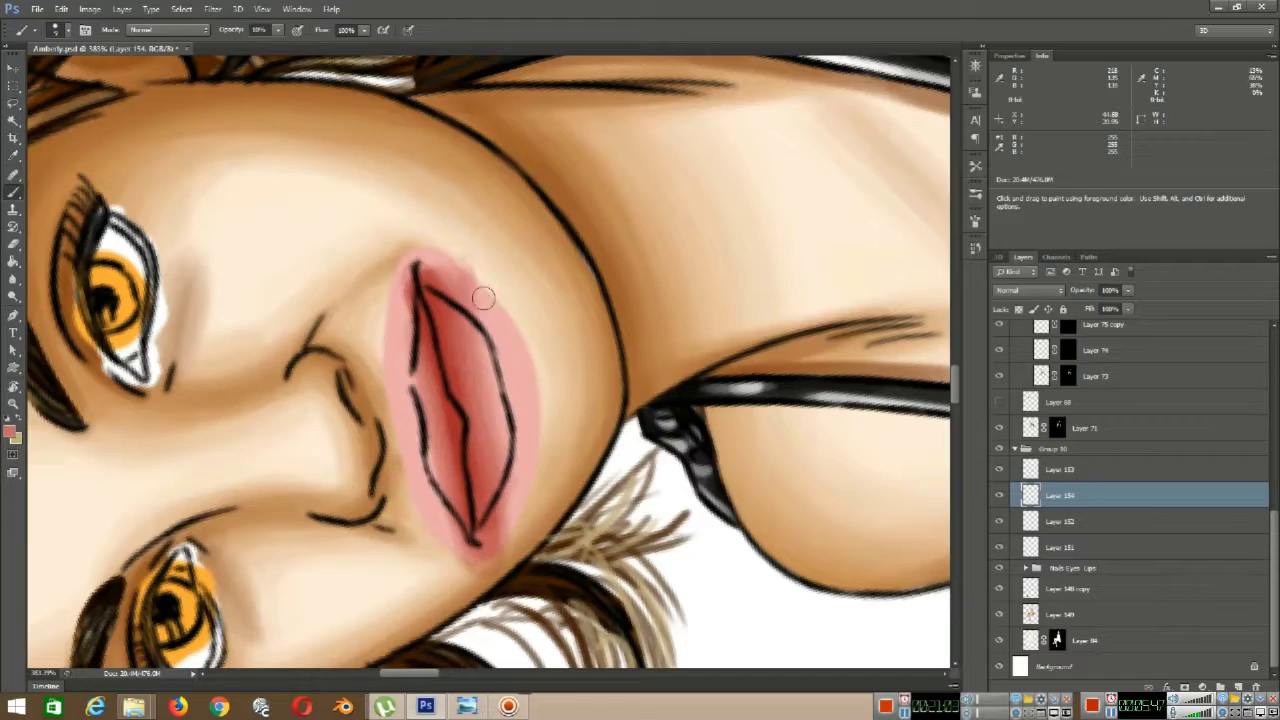
- Deepen the red shading along the lower lip's outer edge near the mouth corner
key("r")
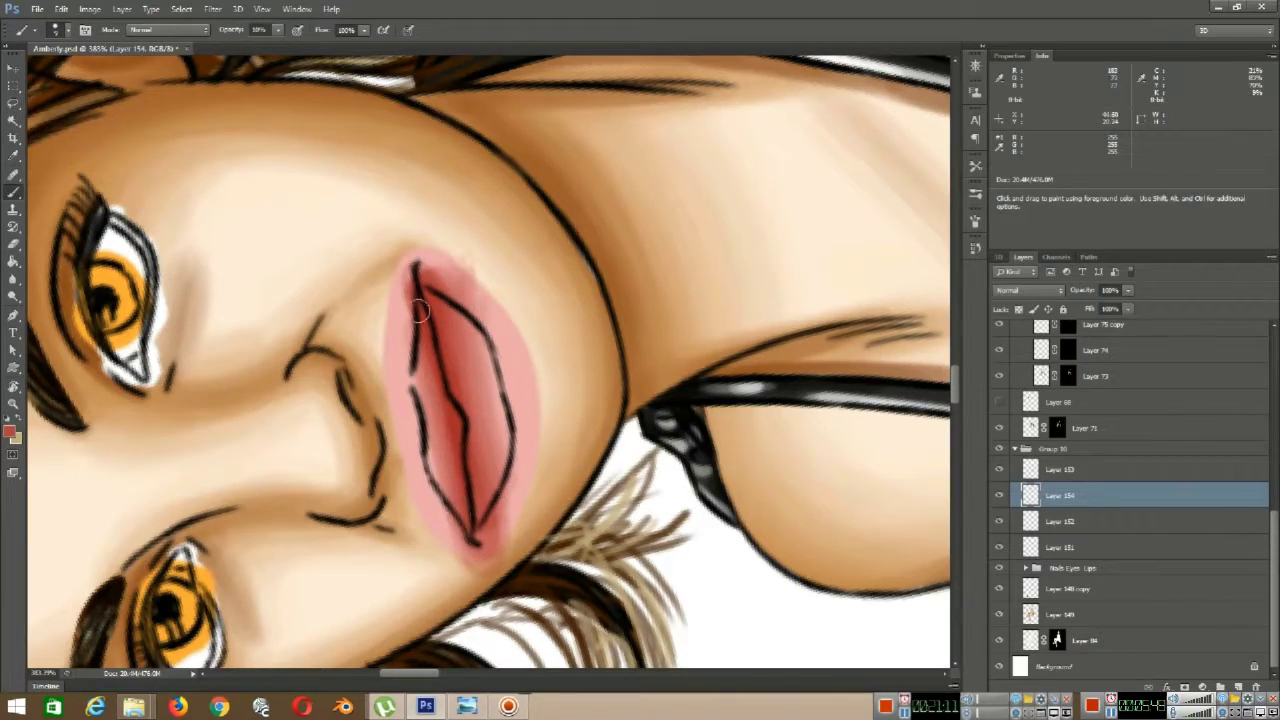
left_click_drag(464, 486, 576, 249)
scroll(576, 249, "up", 4)
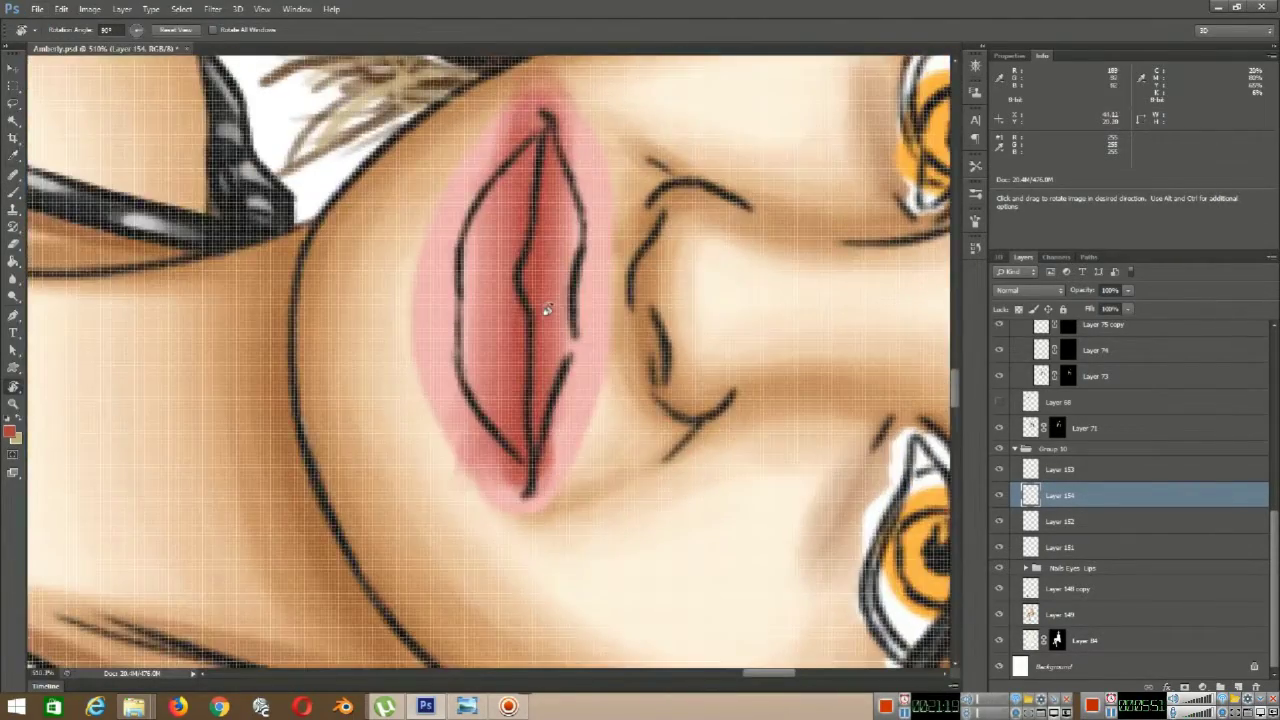
scroll(543, 309, "down", 6)
scroll(440, 430, "up", 7)
scroll(449, 443, "down", 2)
left_click(16, 195)
left_click(14, 193)
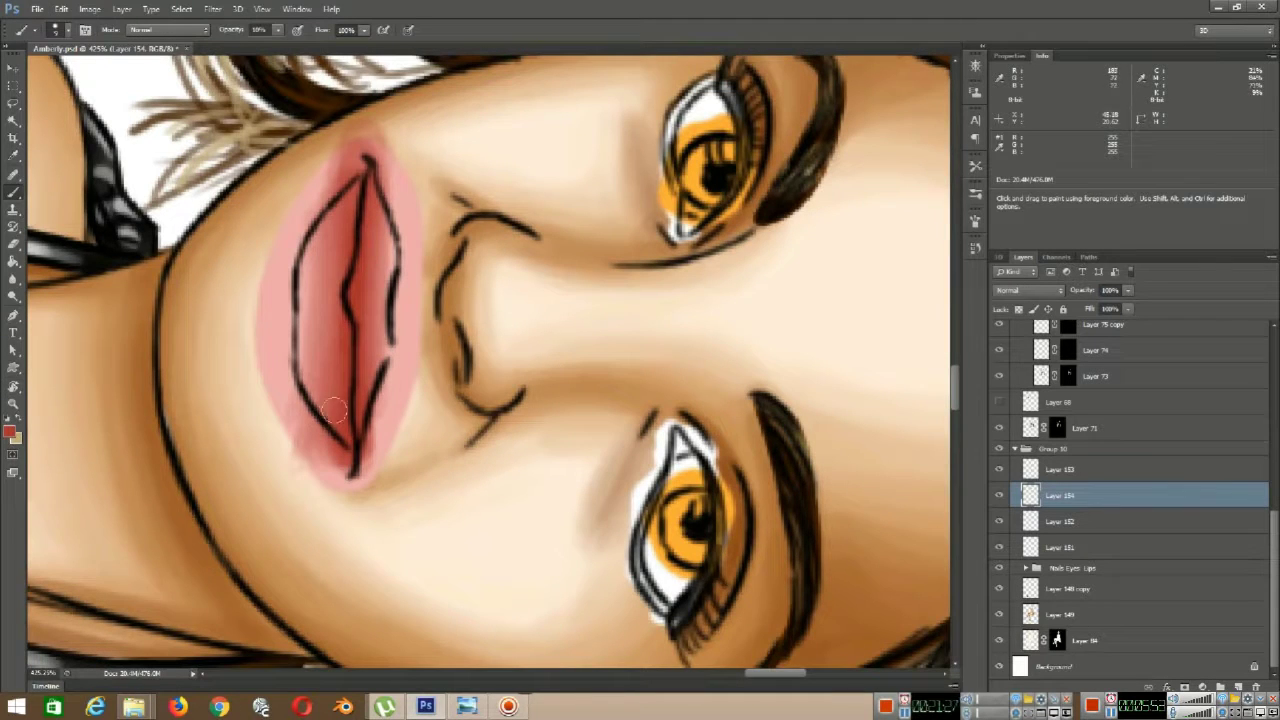
left_click_drag(329, 428, 297, 318)
- Step back through the latest lip brush strokes in the history and redo them
left_click(976, 248)
left_click(870, 525)
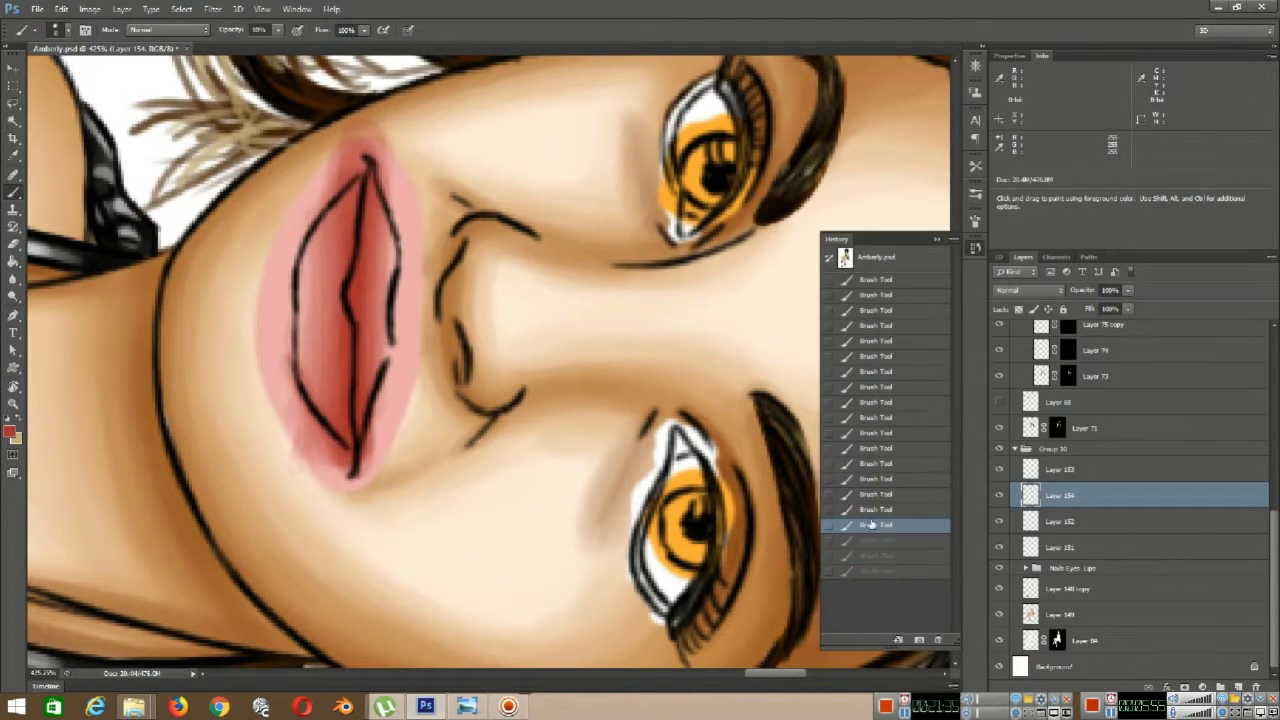
left_click(872, 494)
left_click(873, 479)
key("ctrl+shift+z")
key("ctrl+shift+z")
key("ctrl+shift+z")
key("ctrl+shift+z")
key("ctrl+shift+z")
key("ctrl+shift+z")
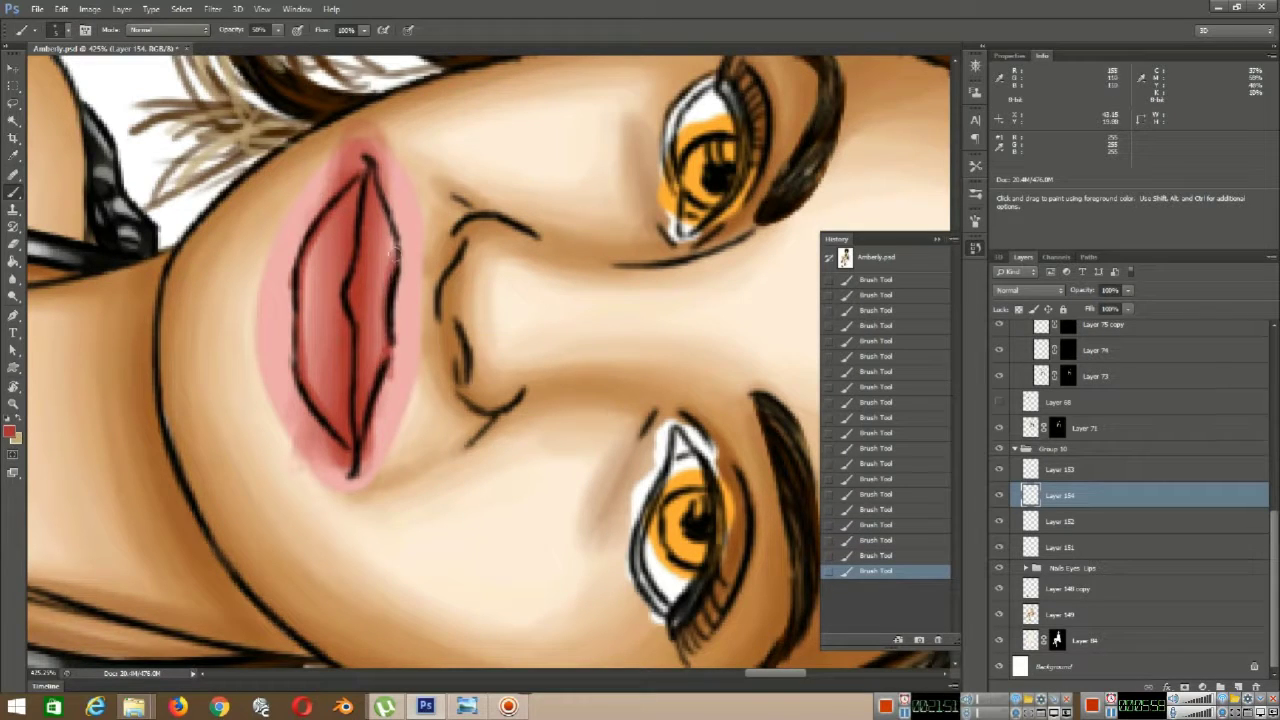
- Paint fine dark red strokes along the upper lip's outer edge and touch up the lip shading
left_click_drag(394, 253, 384, 182)
scroll(355, 270, "down", 2)
left_click_drag(335, 242, 361, 263)
- Set the brush colour to white (ffffff) and paint glossy highlights on both lips
left_click(10, 431)
left_click(153, 343)
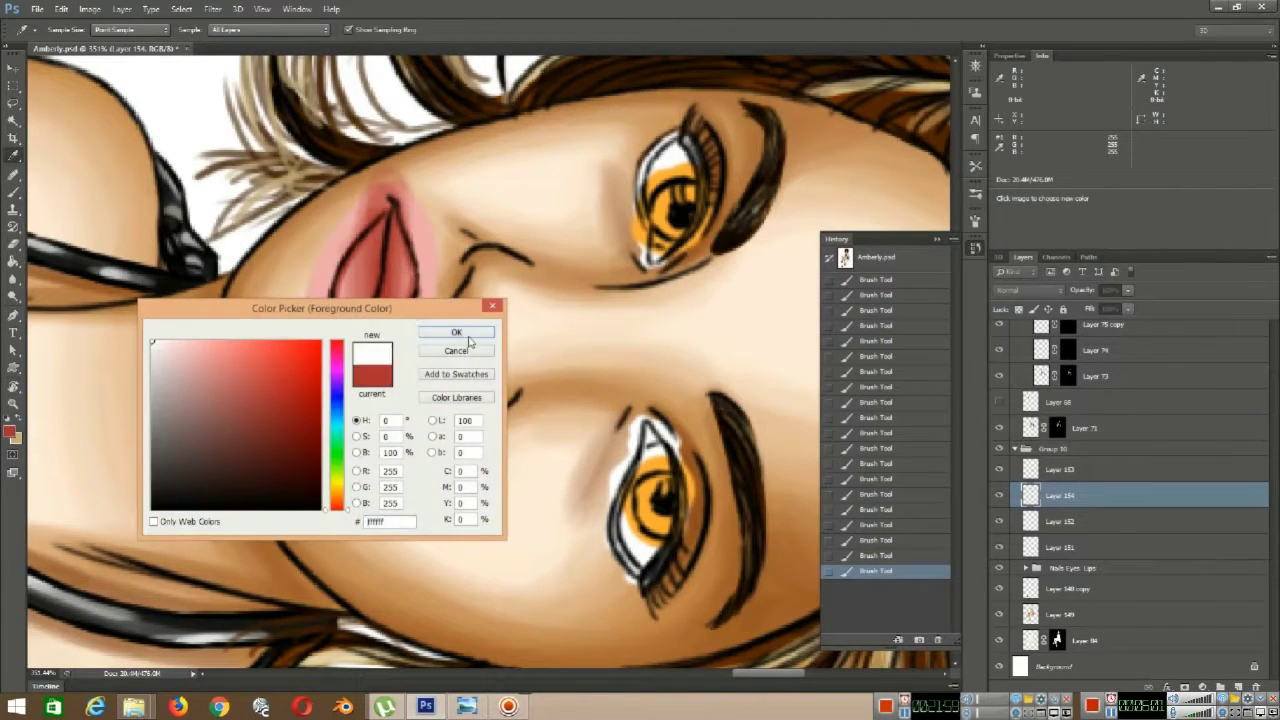
left_click(466, 336)
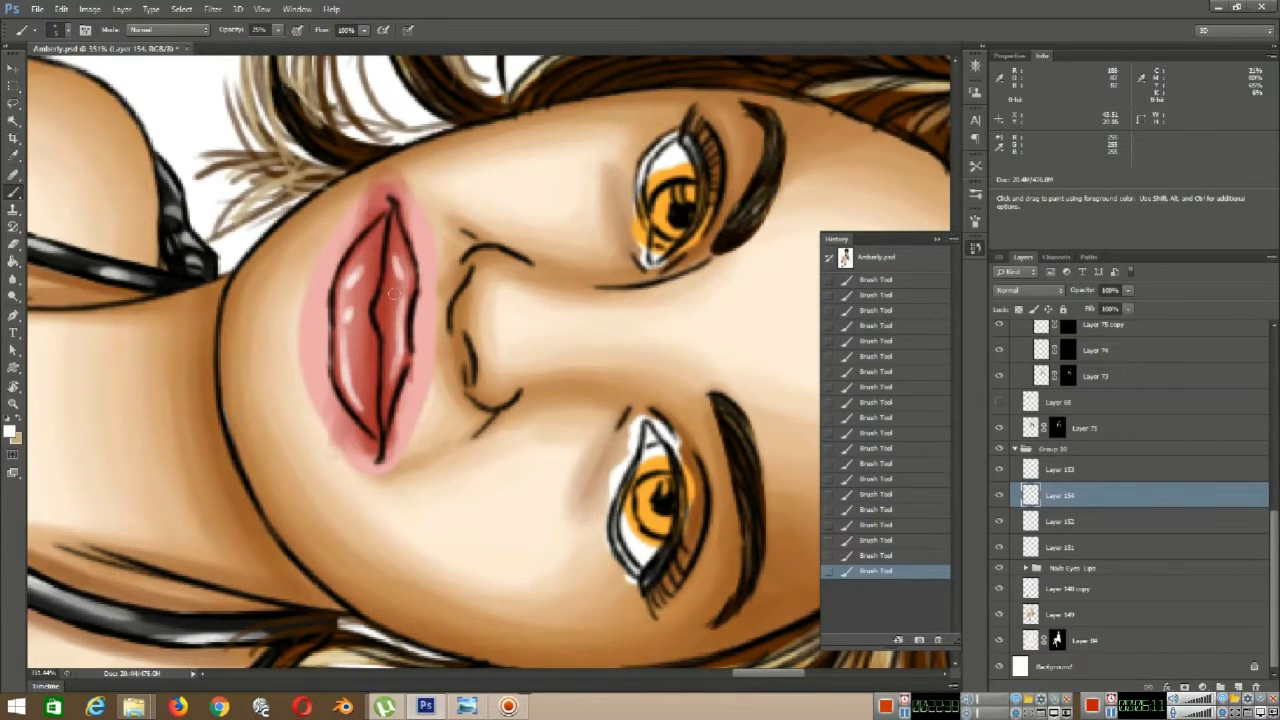
scroll(386, 339, "down", 8)
scroll(400, 335, "up", 6)
- Merge the lip shading layer, Layer 154, with the lip base colour layer, Layer 152
key("r")
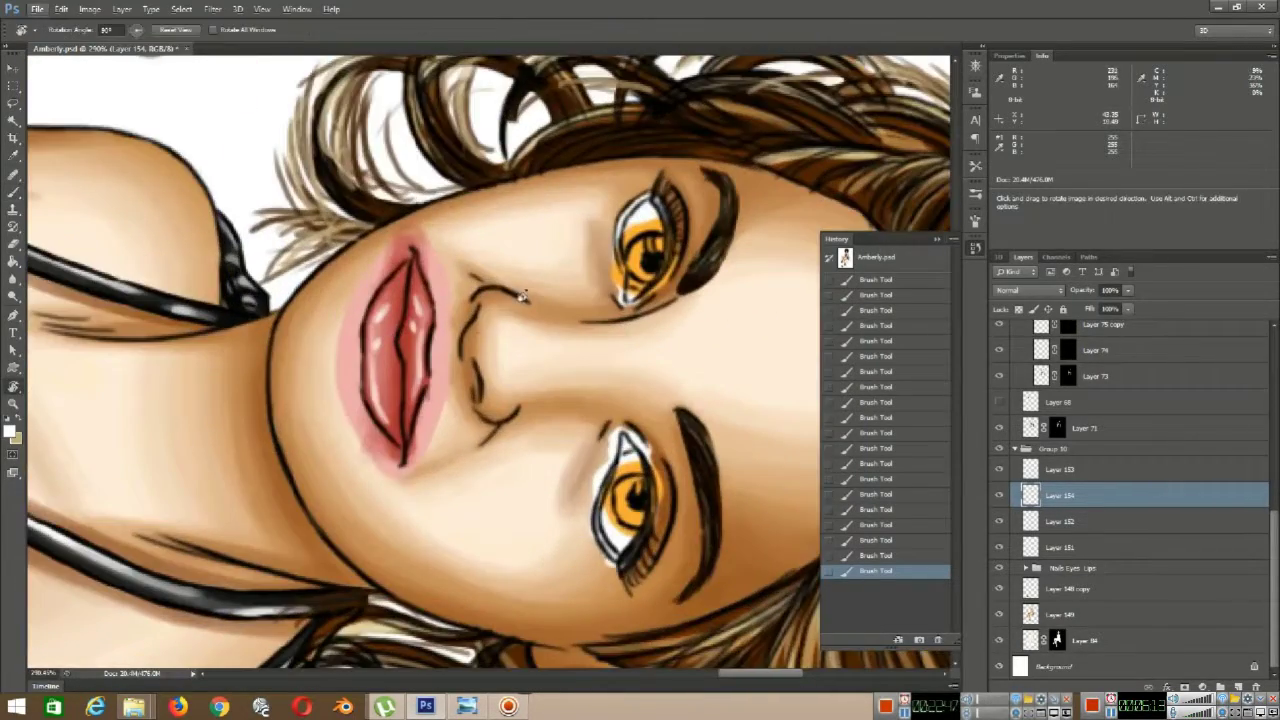
left_click_drag(523, 297, 415, 343)
scroll(415, 343, "down", 2)
scroll(430, 346, "up", 7)
left_click(1041, 521, "shift")
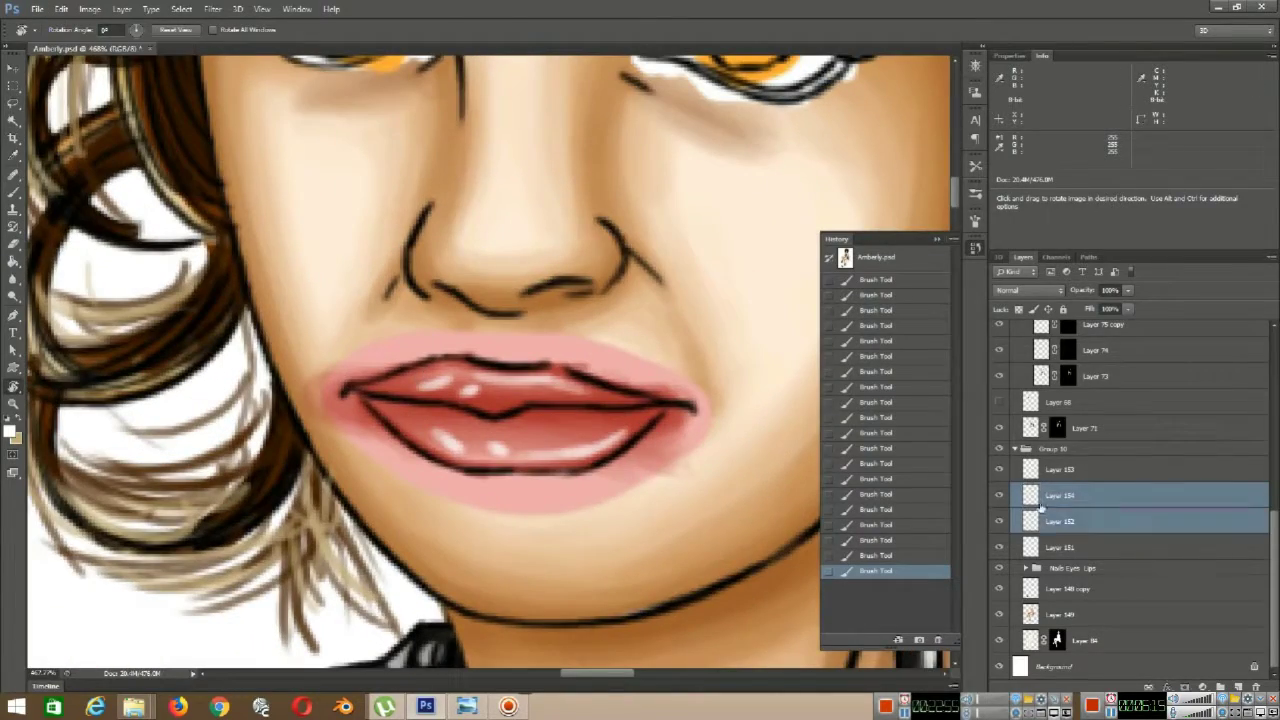
right_click(1041, 521)
left_click(1080, 500)
- Enter Quick Mask mode and turn the canvas sideways for brushing around the lips
scroll(518, 438, "down", 4)
scroll(518, 438, "up", 3)
left_click(13, 454)
mouse_move(458, 345)
left_mouse_down()
mouse_move(604, 236)
mouse_move(565, 231)
left_mouse_up()
key("b")
- Try masking the pink overflow beside the upper lip near the mouth corner, and revert those mask strokes
left_click_drag(477, 497, 450, 562)
left_click_drag(484, 452, 454, 558)
left_click_drag(482, 470, 452, 560)
left_click_drag(476, 500, 449, 568)
key("ctrl+z")
left_click(851, 526)
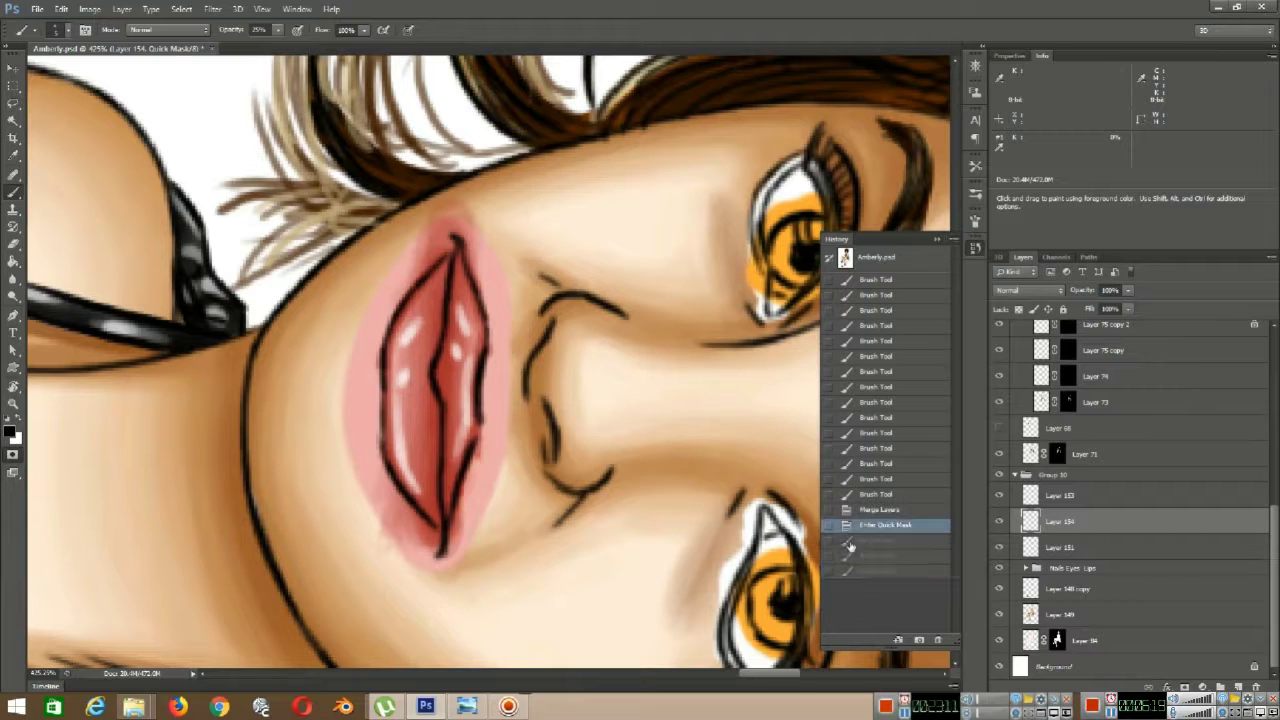
- Set the brush opacity to 100% and paint the Quick Mask over the pink overflow all around the lips
left_click_drag(279, 31, 332, 44)
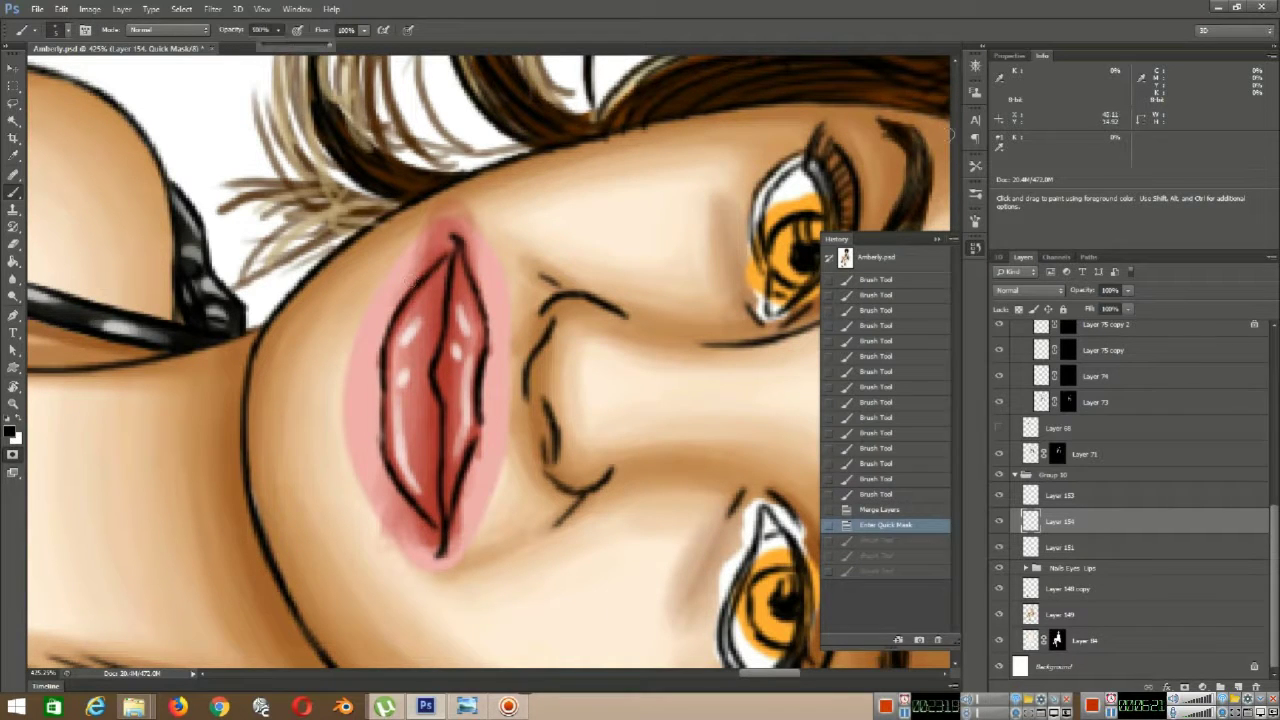
left_click(975, 194)
left_click(975, 194)
left_click_drag(975, 221, 975, 250)
left_click(975, 248)
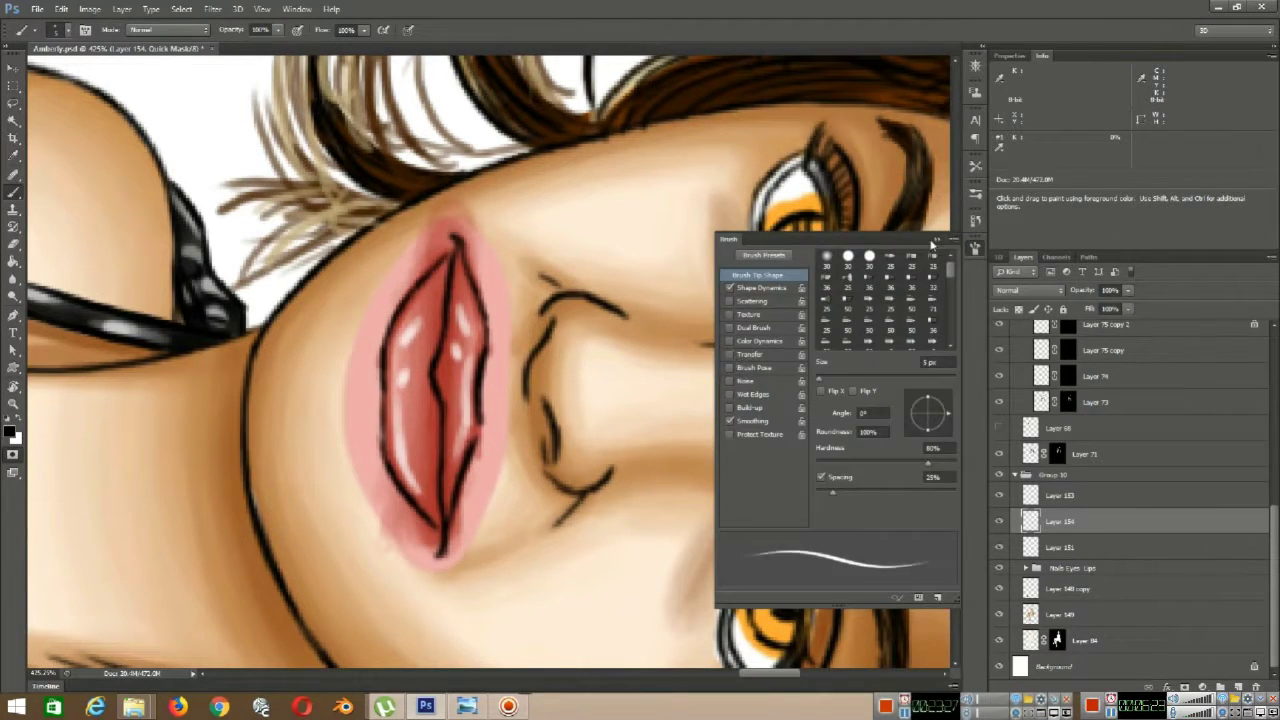
left_click(932, 241)
mouse_move(468, 500)
left_mouse_down()
mouse_move(455, 555)
mouse_move(494, 424)
left_mouse_up()
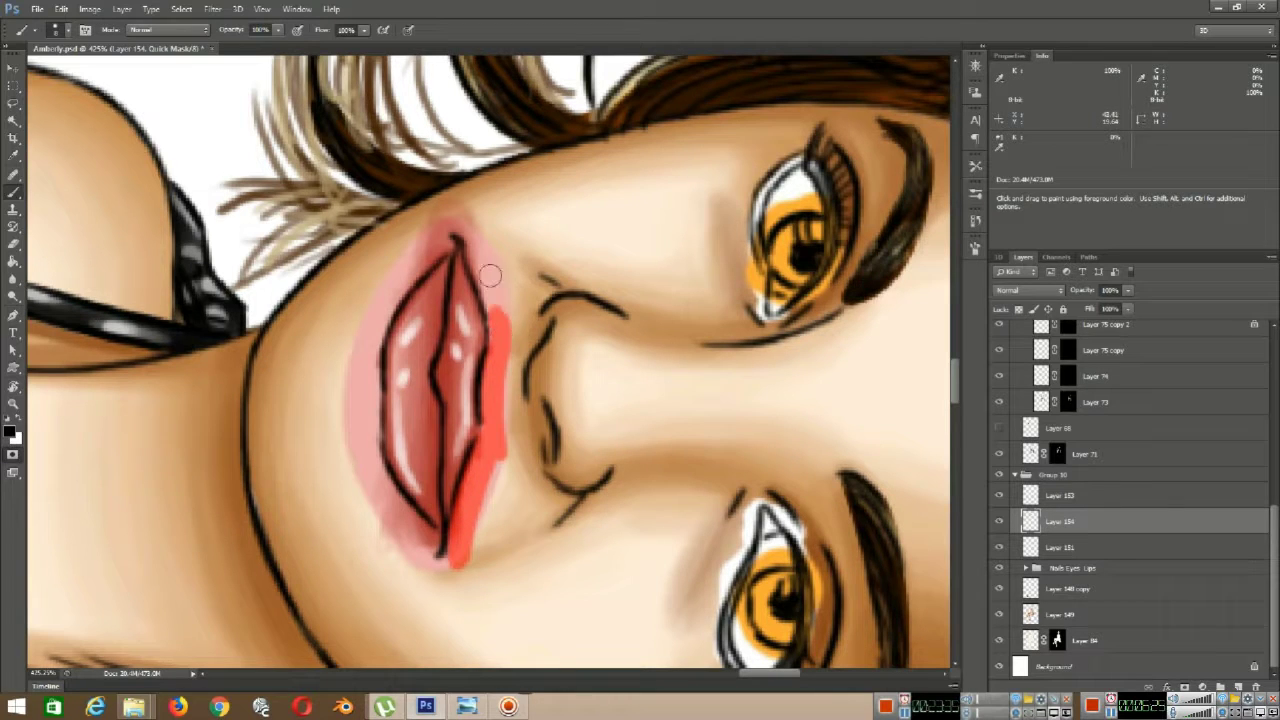
mouse_move(490, 274)
left_mouse_down()
mouse_move(440, 555)
mouse_move(368, 440)
mouse_move(380, 300)
mouse_move(455, 215)
mouse_move(336, 468)
mouse_move(420, 585)
mouse_move(497, 466)
mouse_move(494, 259)
mouse_move(525, 345)
left_mouse_up()
mouse_move(426, 590)
left_mouse_down()
mouse_move(329, 457)
mouse_move(430, 210)
mouse_move(538, 420)
left_mouse_up()
- Convert the Quick Mask to a selection and add a layer mask to Layer 154 that hides the overflow around the lips
key("q")
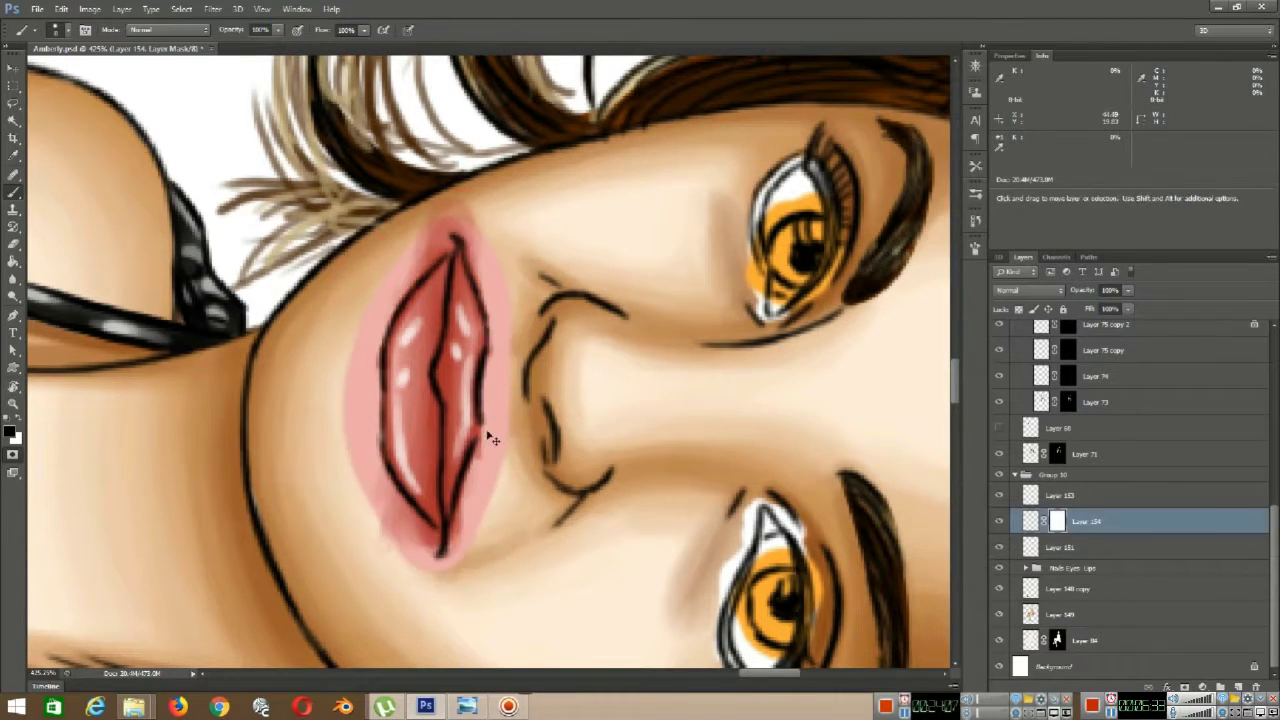
key("q")
left_click(181, 9)
left_click(13, 454)
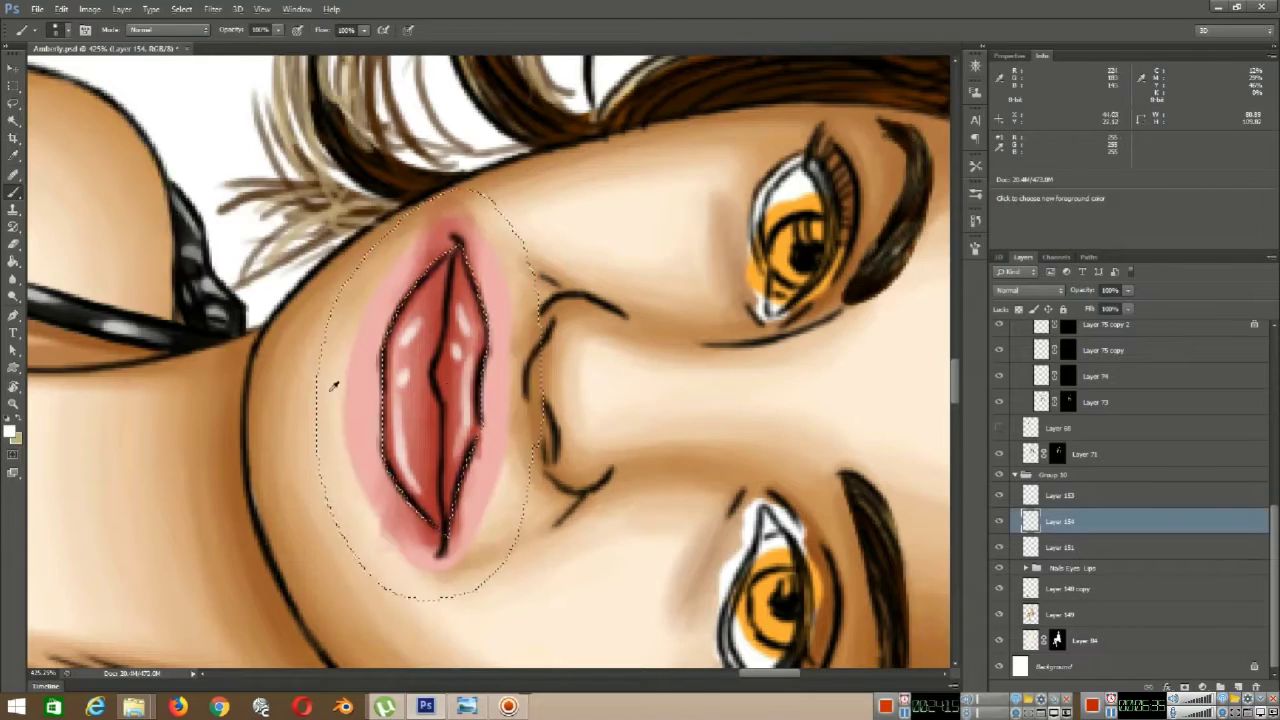
scroll(334, 380, "down", 10)
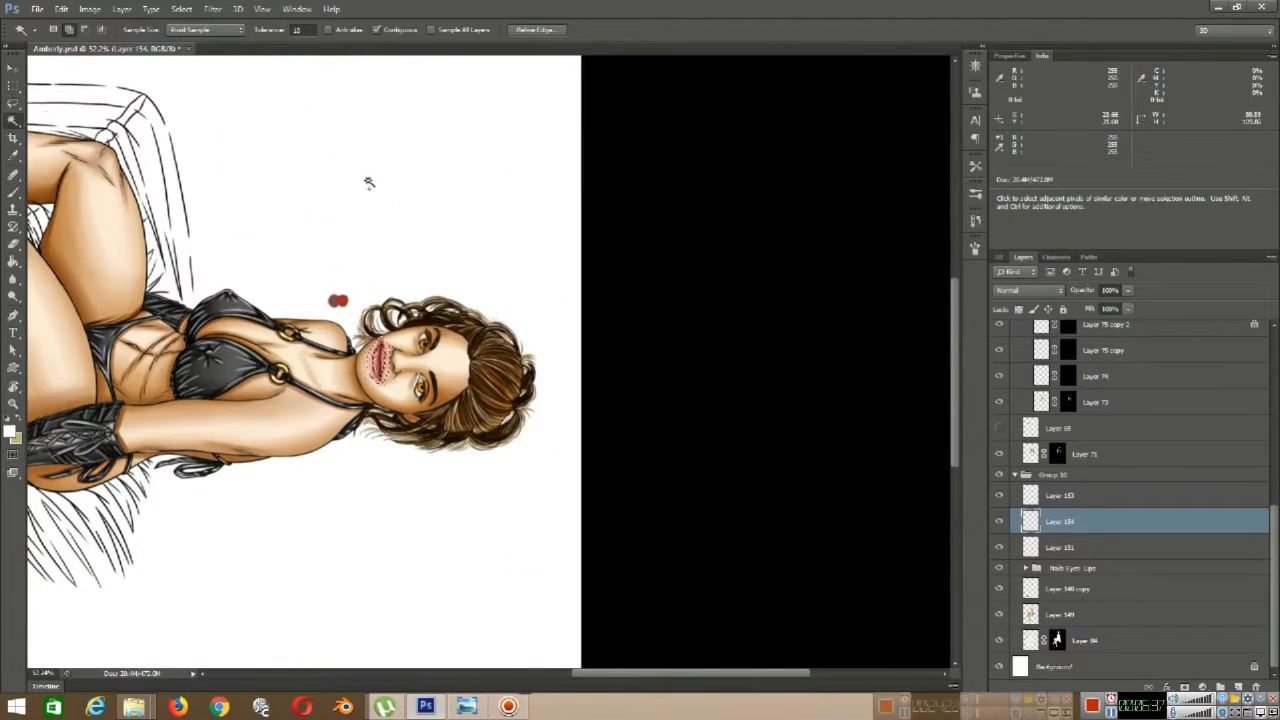
key("w")
key("ctrl+d")
scroll(400, 397, "up", 11)
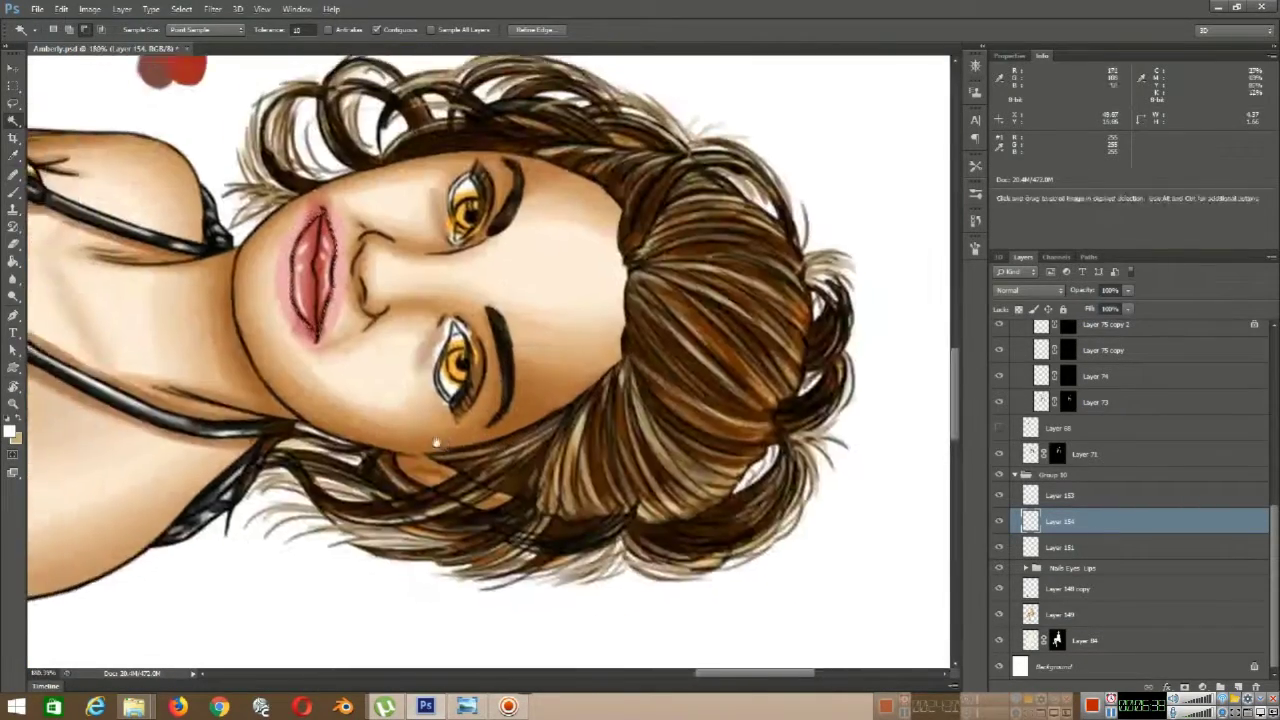
left_click(1184, 687)
- Return the canvas to upright and examine the cleaned-up lips and face at several zoom levels
scroll(332, 267, "down", 4)
key("r")
left_click_drag(332, 267, 463, 434)
scroll(463, 434, "down", 7)
scroll(453, 434, "up", 8)
scroll(453, 358, "down", 5)
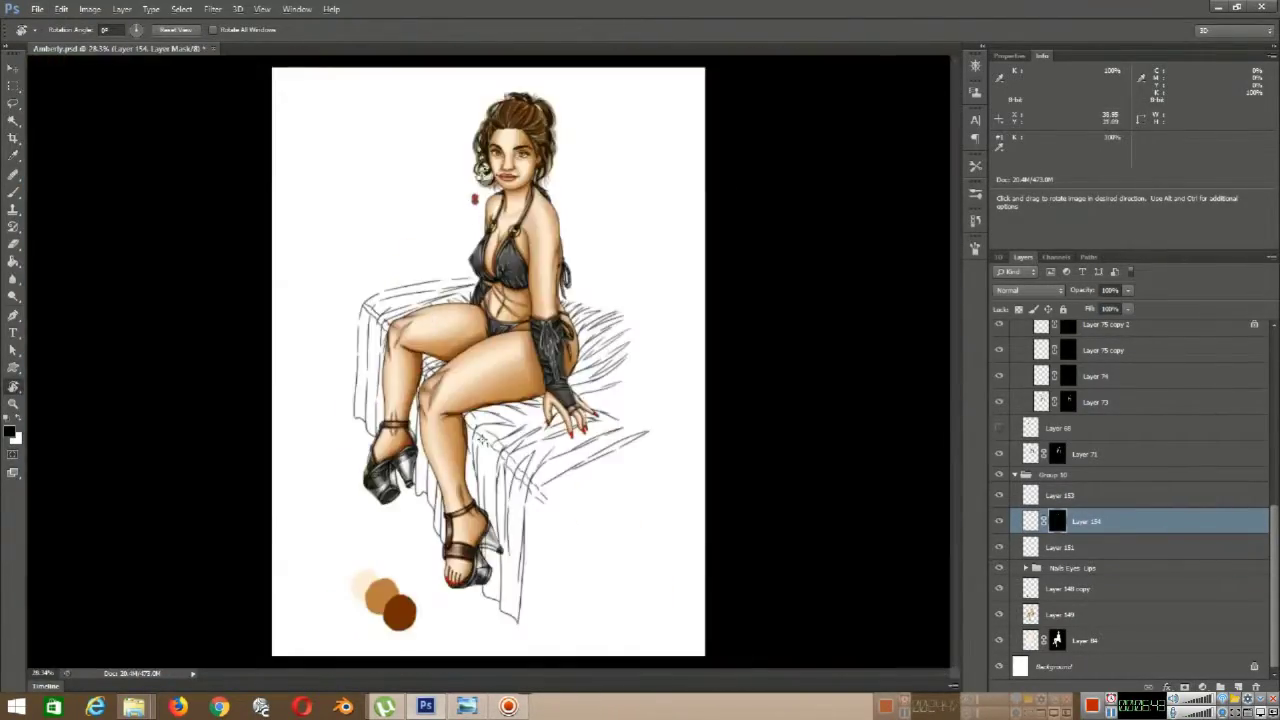
scroll(375, 455, "up", 4)
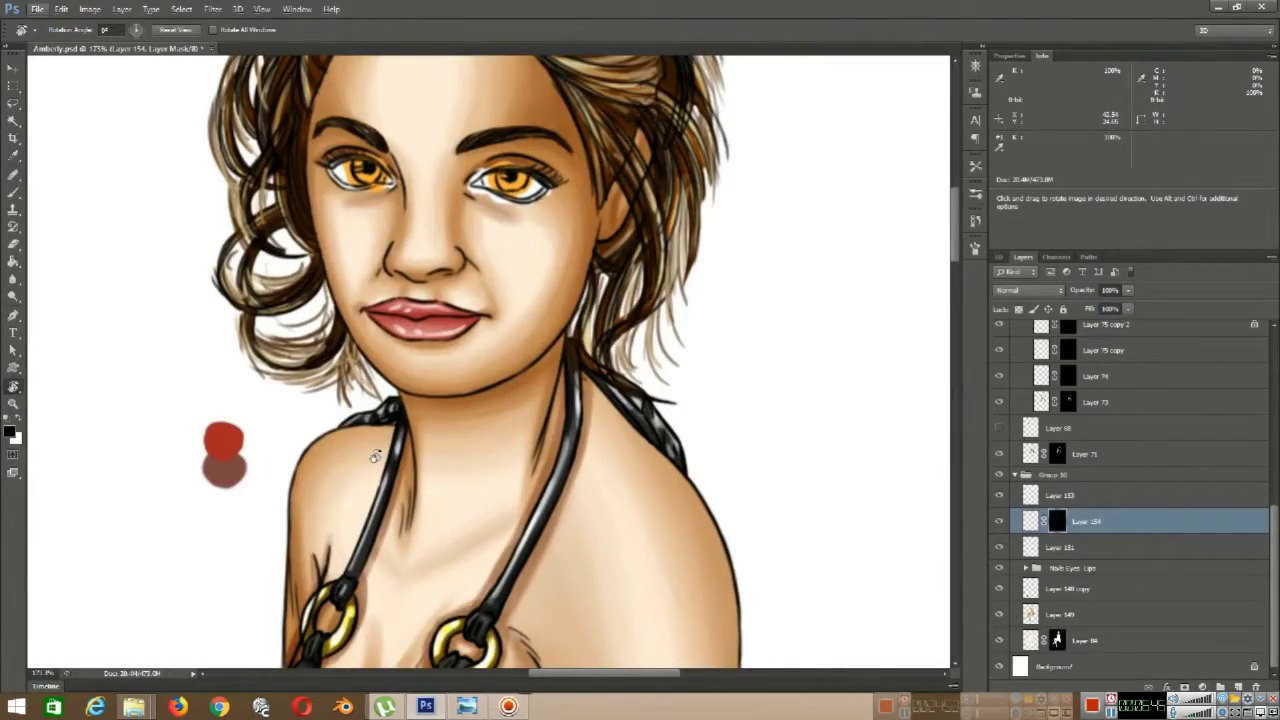
scroll(395, 465, "up", 4)
scroll(402, 465, "down", 5)
scroll(409, 462, "up", 4)
left_click_drag(480, 322, 465, 590)
scroll(460, 500, "down", 4)
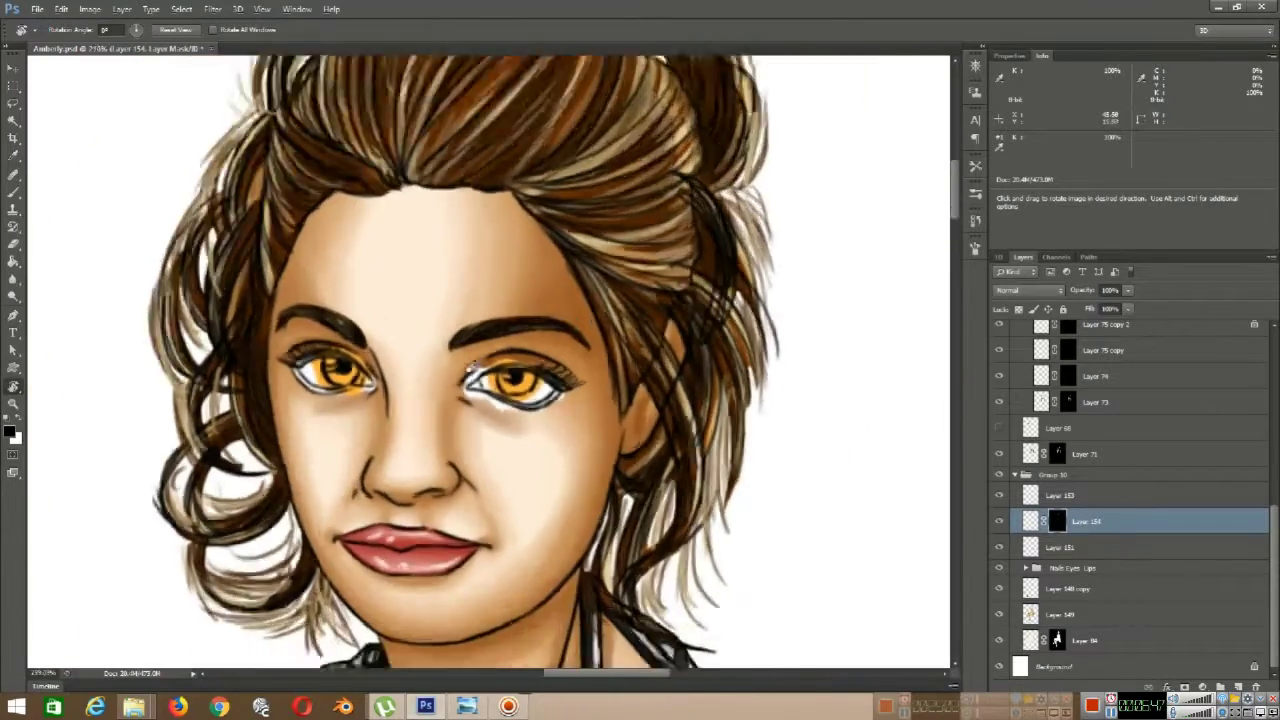
scroll(442, 401, "up", 10)
left_click_drag(442, 401, 432, 407)
- Hide the orange iris layer, Layer 153, select the eye-white layer, Layer 151, and choose a grey brush colour
left_click(1060, 495)
left_click(998, 495)
left_click(1060, 547)
left_click_drag(658, 430, 646, 420)
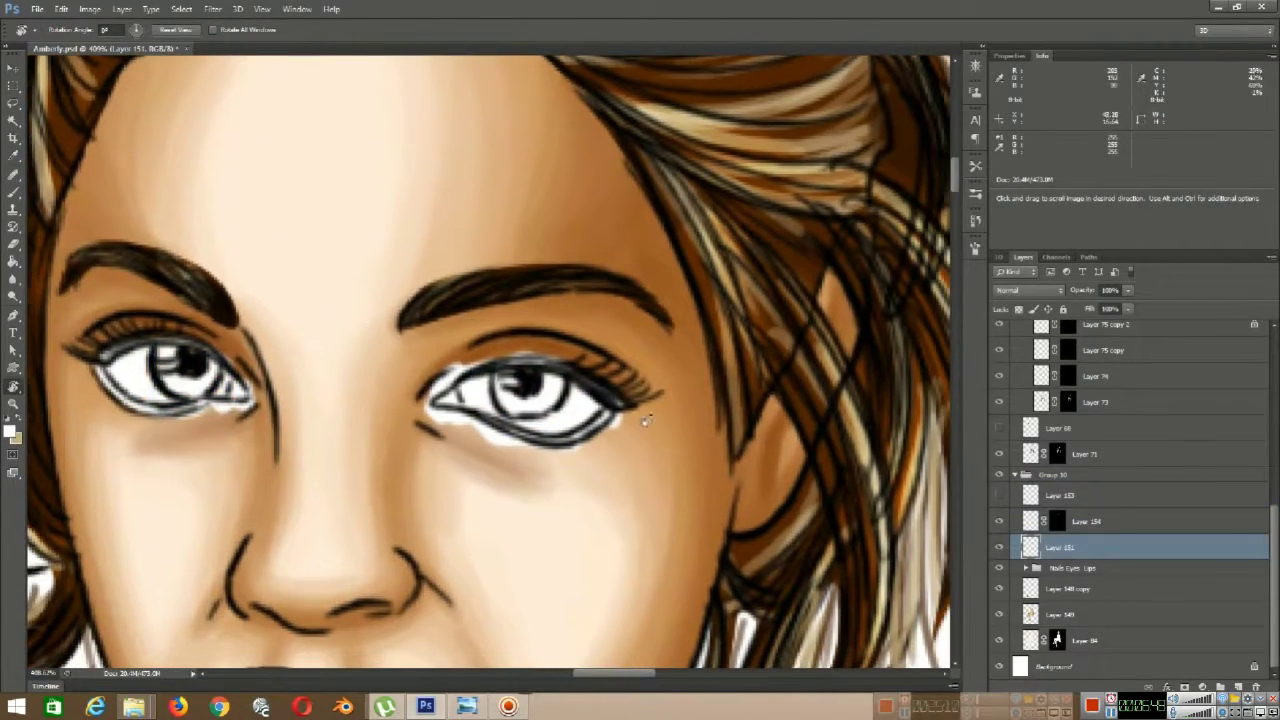
left_click(9, 431)
left_click(212, 381)
left_click(456, 331)
left_click(13, 197)
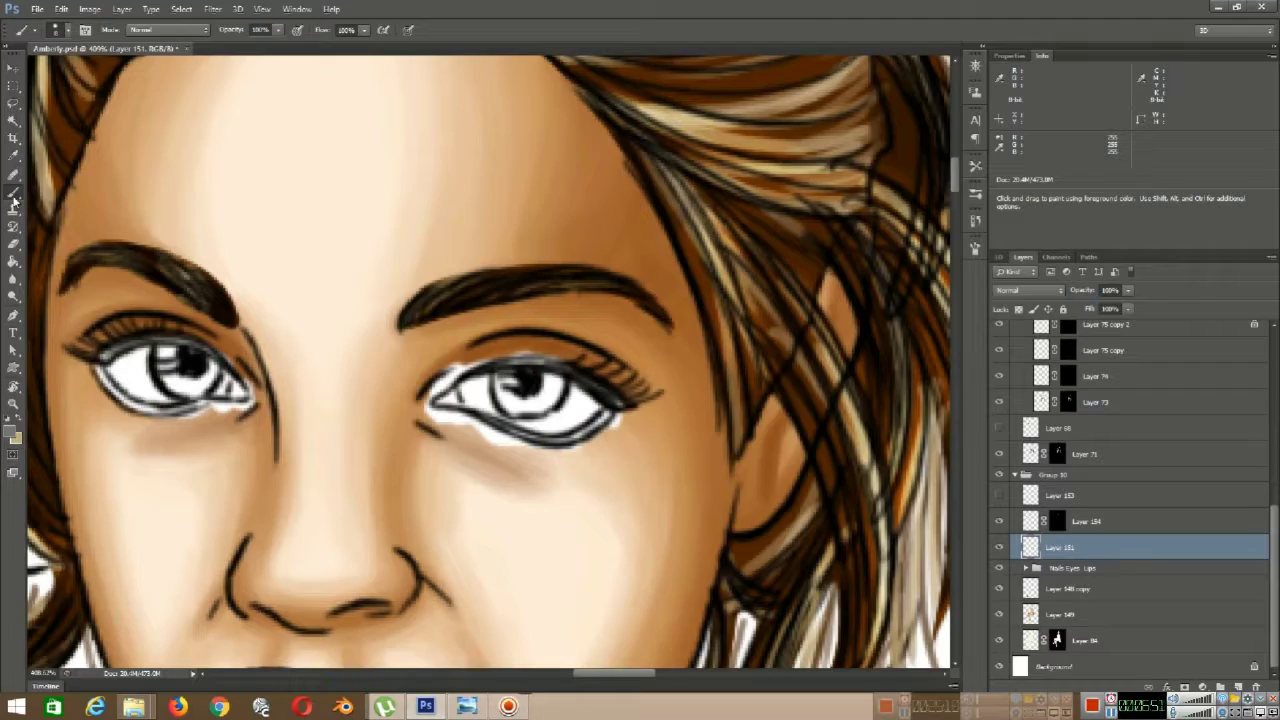
- Enable Transfer for the brush, turn the canvas sideways and shade the white of the first eye softly in grey on Layer 151
scroll(322, 224, "down", 8)
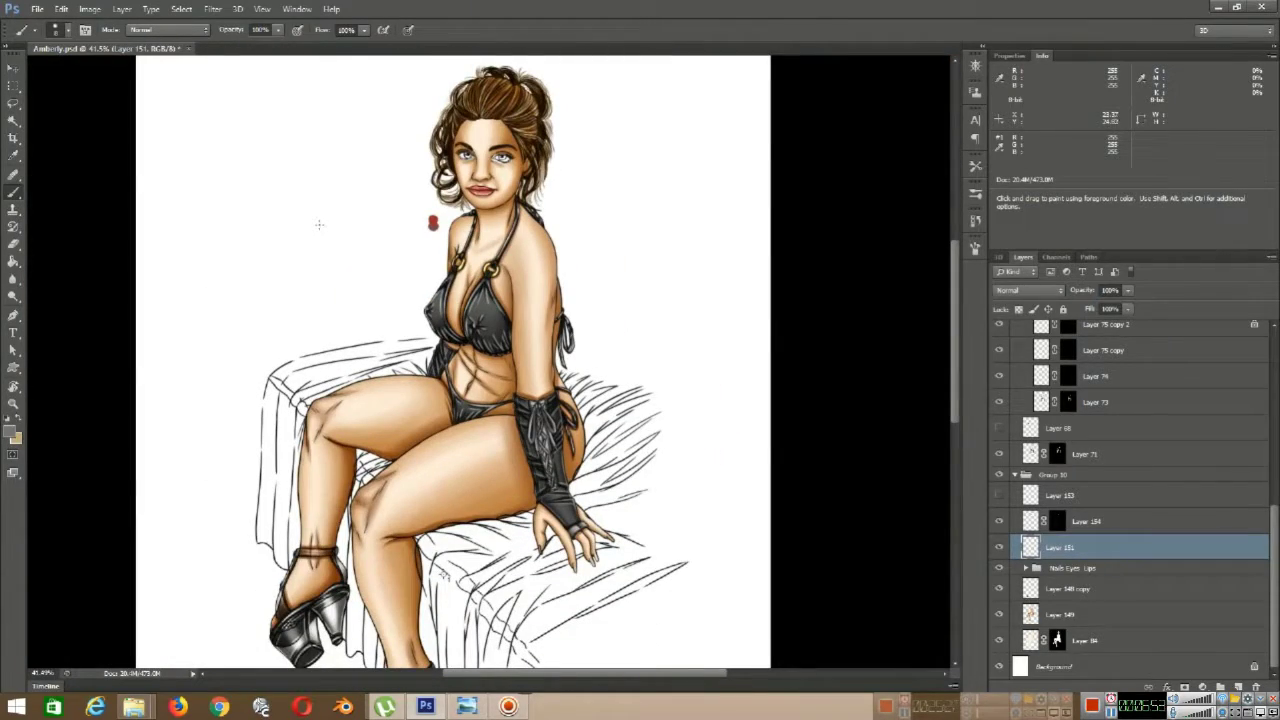
scroll(505, 140, "up", 8)
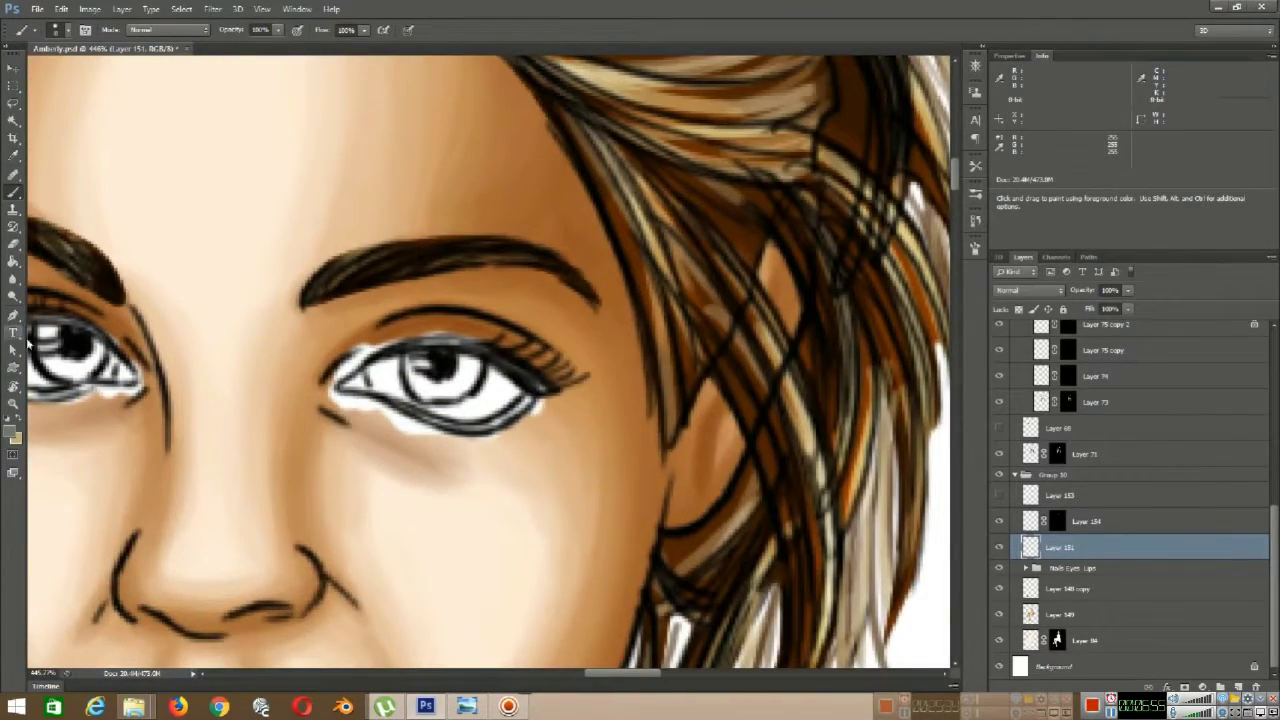
left_click(979, 219)
left_click(976, 247)
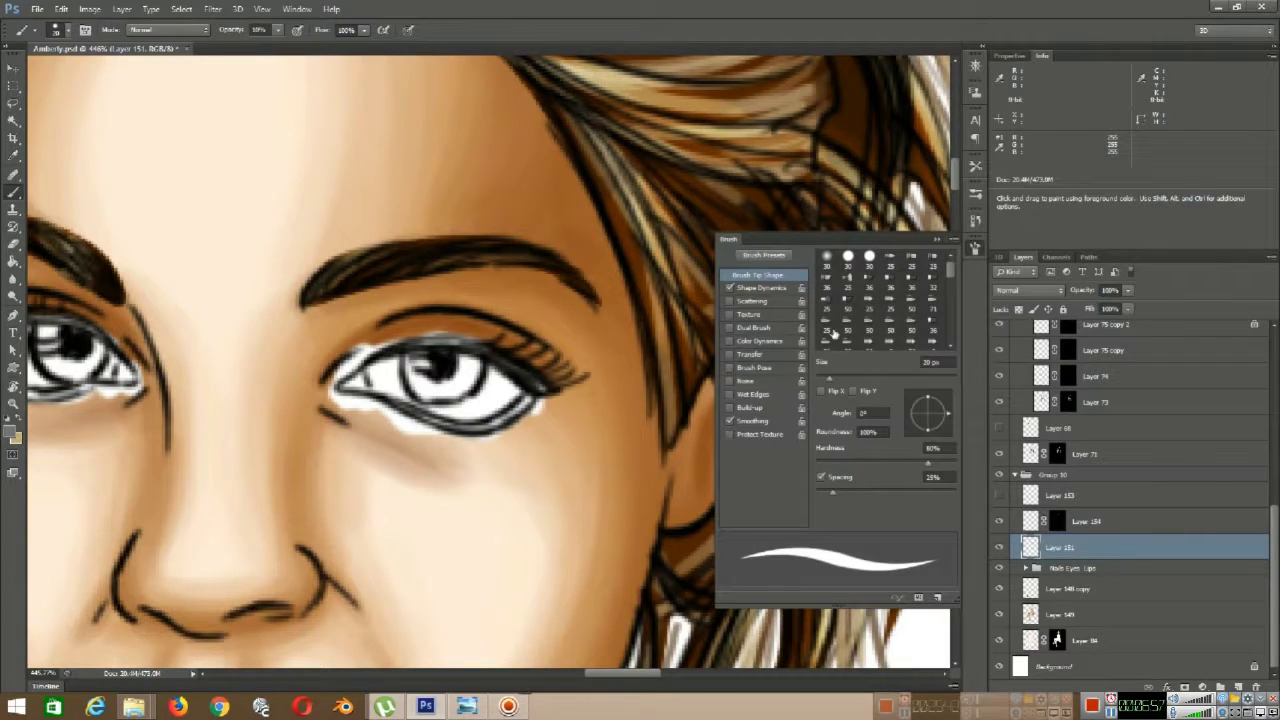
left_click(732, 355)
left_click(703, 273)
key("r")
mouse_move(565, 180)
left_mouse_down()
mouse_move(418, 552)
mouse_move(611, 526)
left_mouse_up()
key("b")
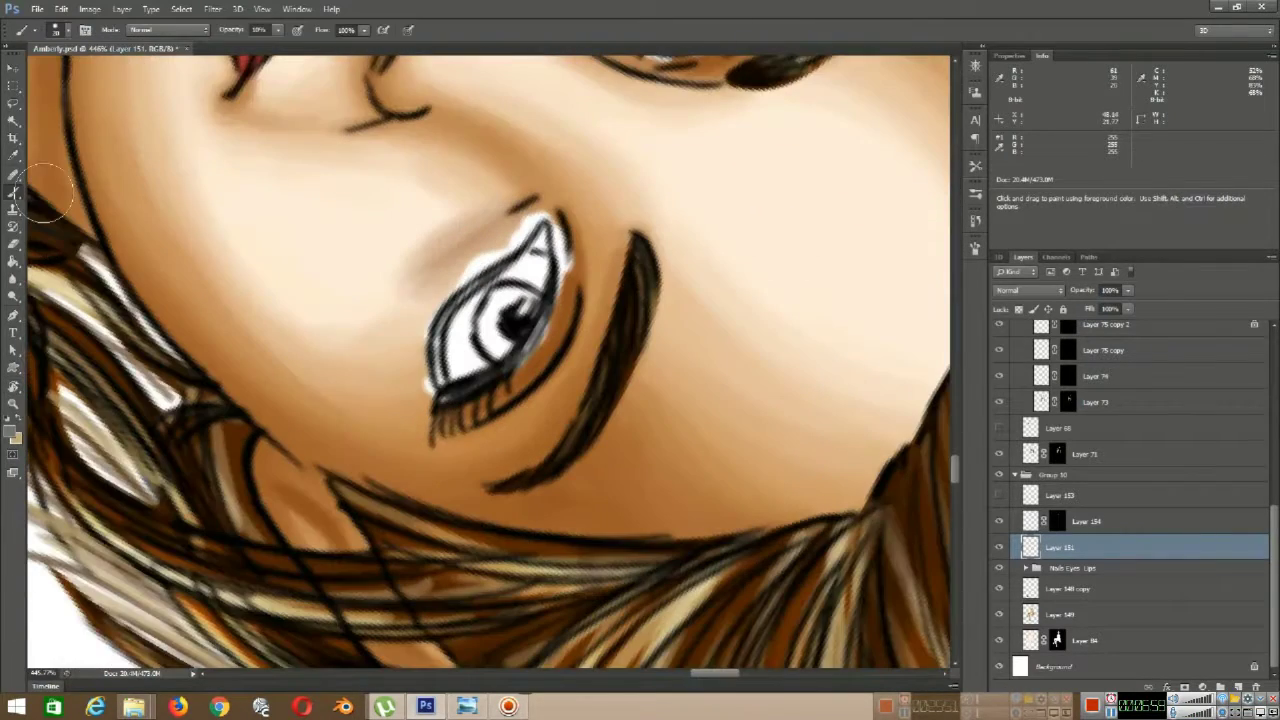
mouse_move(456, 300)
left_mouse_down()
mouse_move(441, 354)
mouse_move(444, 287)
mouse_move(465, 411)
mouse_move(420, 340)
mouse_move(545, 248)
mouse_move(510, 262)
mouse_move(576, 200)
mouse_move(415, 350)
left_mouse_up()
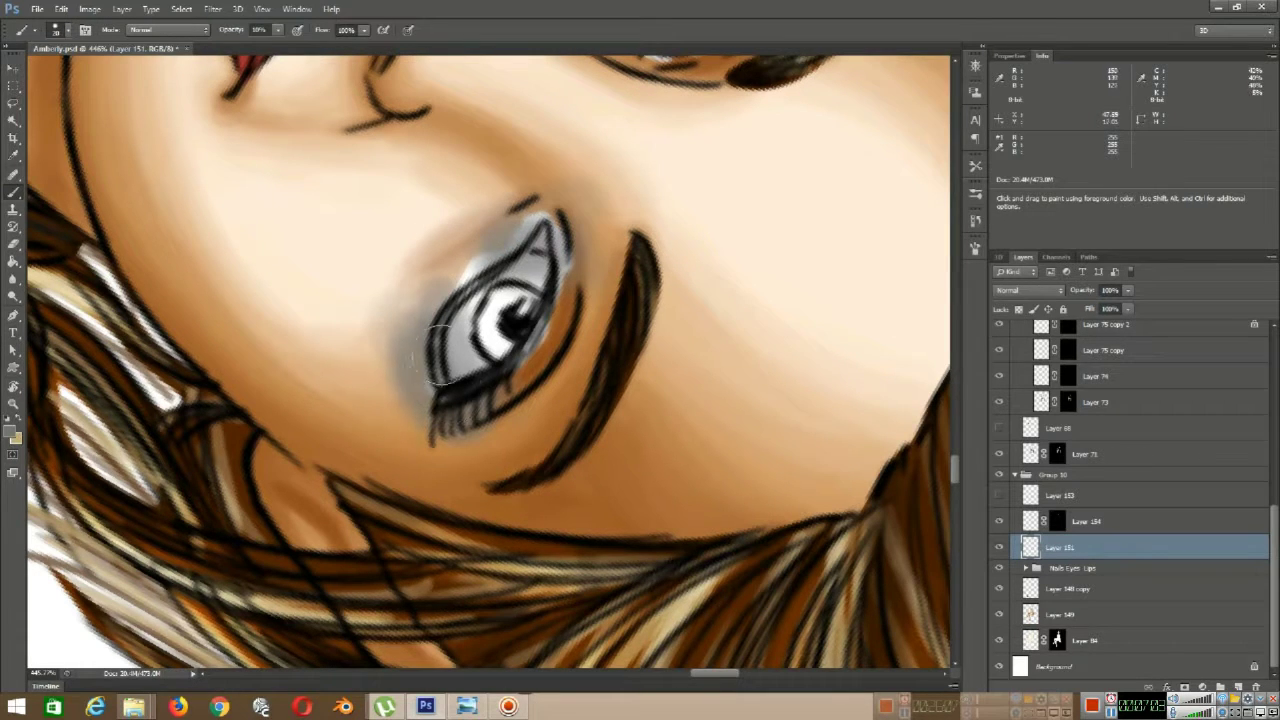
- Shade the white of the other eye softly in grey on Layer 151
key("space")
left_click_drag(709, 209, 489, 517)
mouse_move(445, 305)
left_mouse_down()
mouse_move(471, 386)
mouse_move(421, 290)
mouse_move(444, 266)
left_mouse_up()
left_click_drag(514, 264, 484, 292)
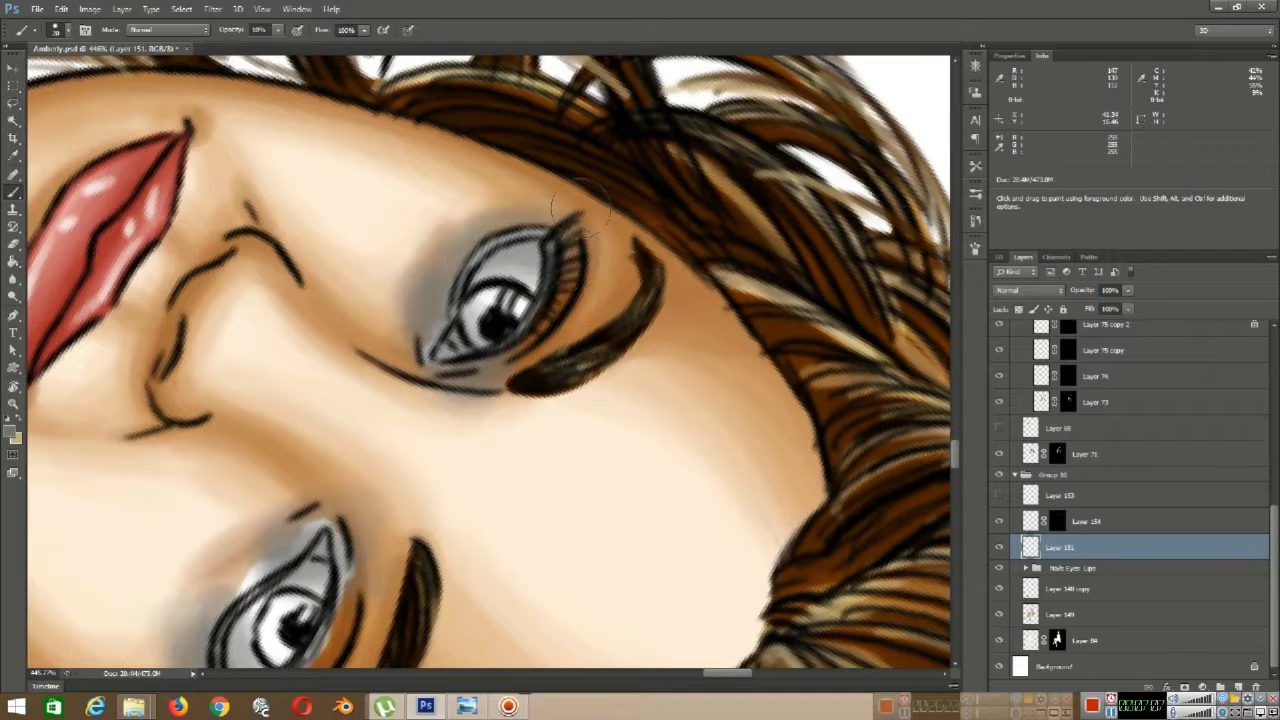
left_click_drag(480, 460, 622, 210)
- Create a new layer, Layer 155, move it above Layer 153 and set its blend mode to Multiply
left_click(1238, 687)
left_click(231, 30)
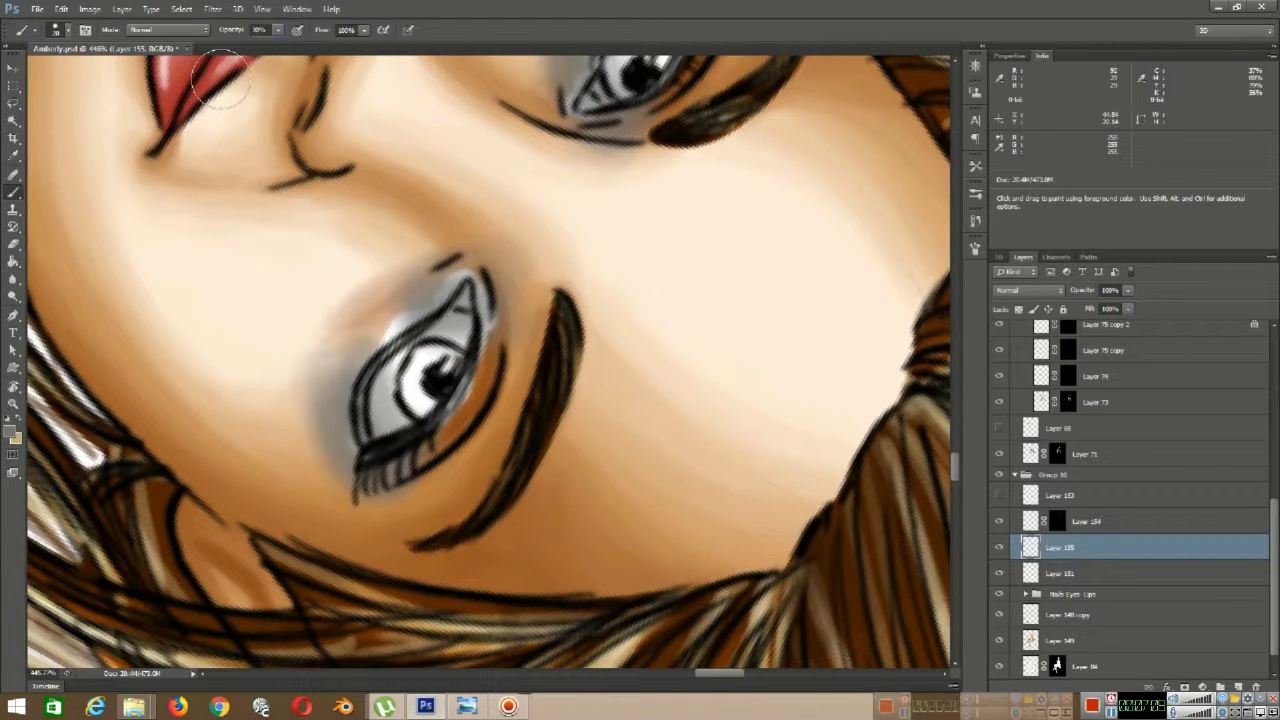
key("r")
left_click_drag(497, 266, 425, 291)
left_click_drag(1098, 547, 1090, 486)
left_click(1037, 291)
left_click(1020, 348)
- Paint darker grey shadows over the whites of both eyes on Layer 155, reducing the brush size for the fine areas
mouse_move(439, 471)
left_mouse_down()
mouse_move(422, 384)
mouse_move(443, 346)
mouse_move(472, 486)
mouse_move(490, 400)
left_mouse_up()
left_click_drag(493, 213, 540, 497)
key("bracketleft")
key("bracketleft")
key("bracketleft")
mouse_move(414, 370)
left_mouse_down()
mouse_move(389, 291)
mouse_move(420, 257)
left_mouse_up()
left_click_drag(444, 302, 457, 300)
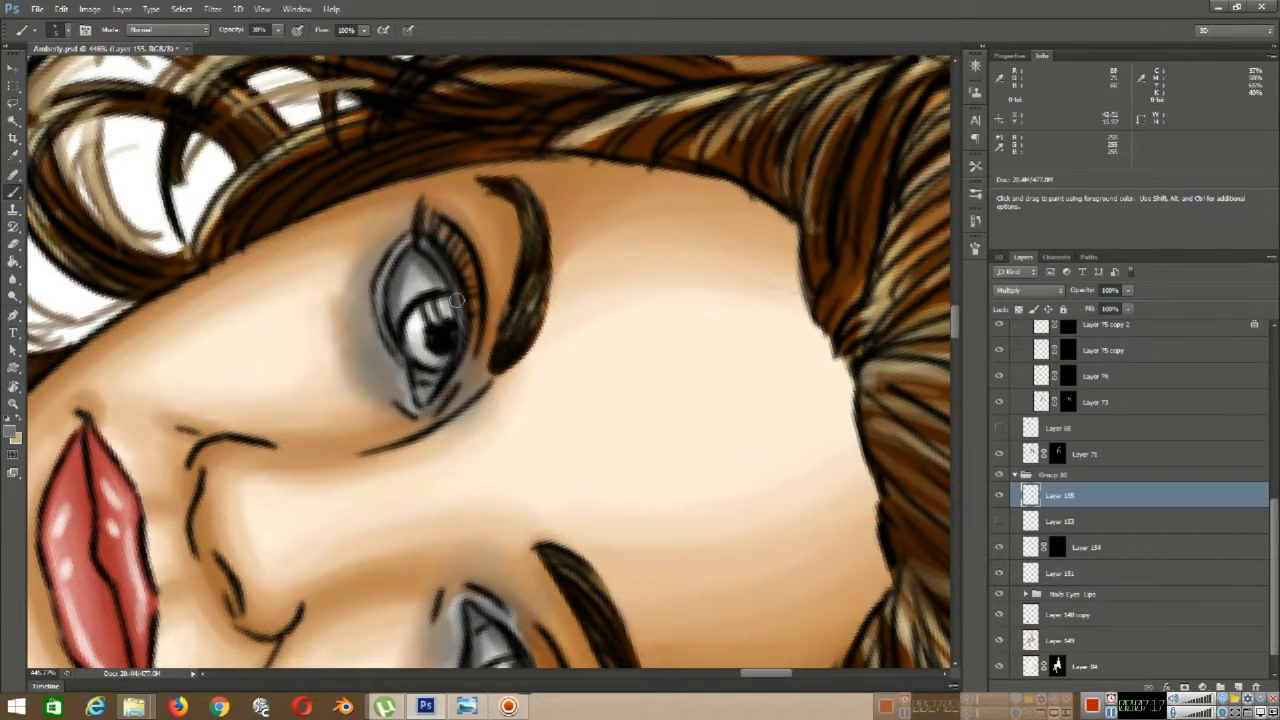
scroll(563, 473, "down", 8)
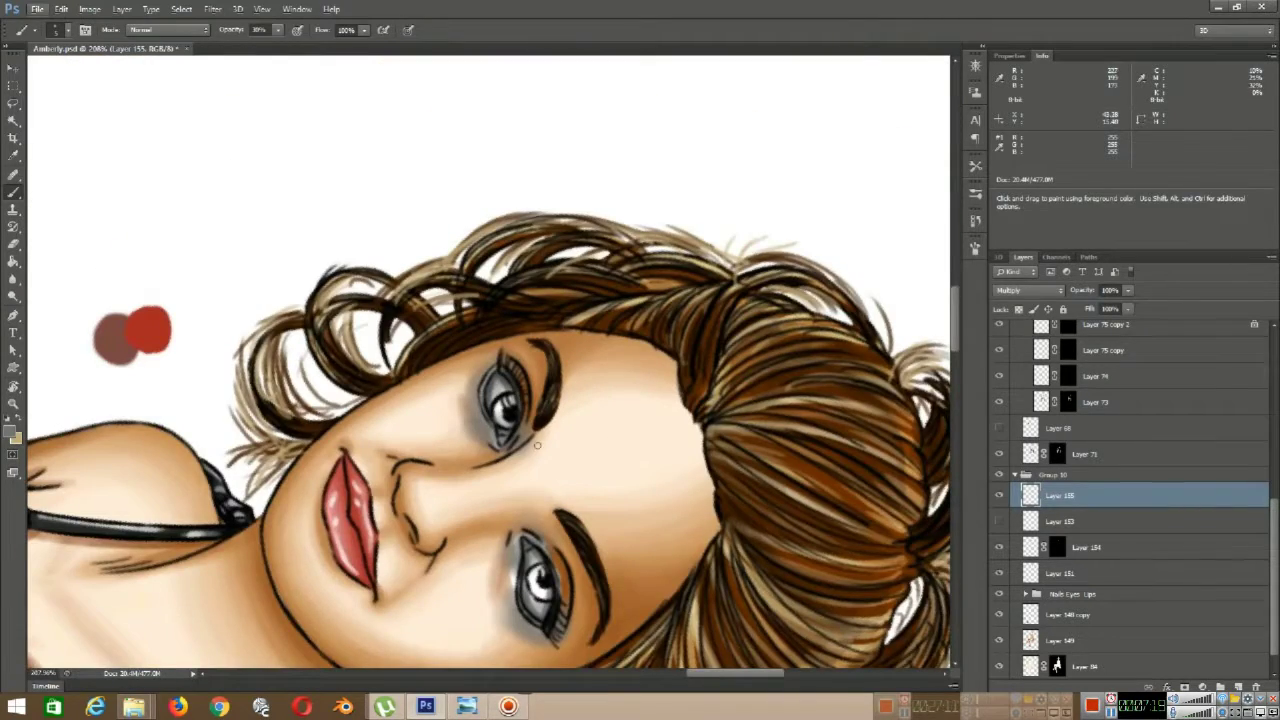
- Enter Quick Mask mode on Layer 151, disable brush Transfer and mask the grey overflow around the first eye at 100% opacity
scroll(537, 445, "up", 5)
left_click(1066, 574)
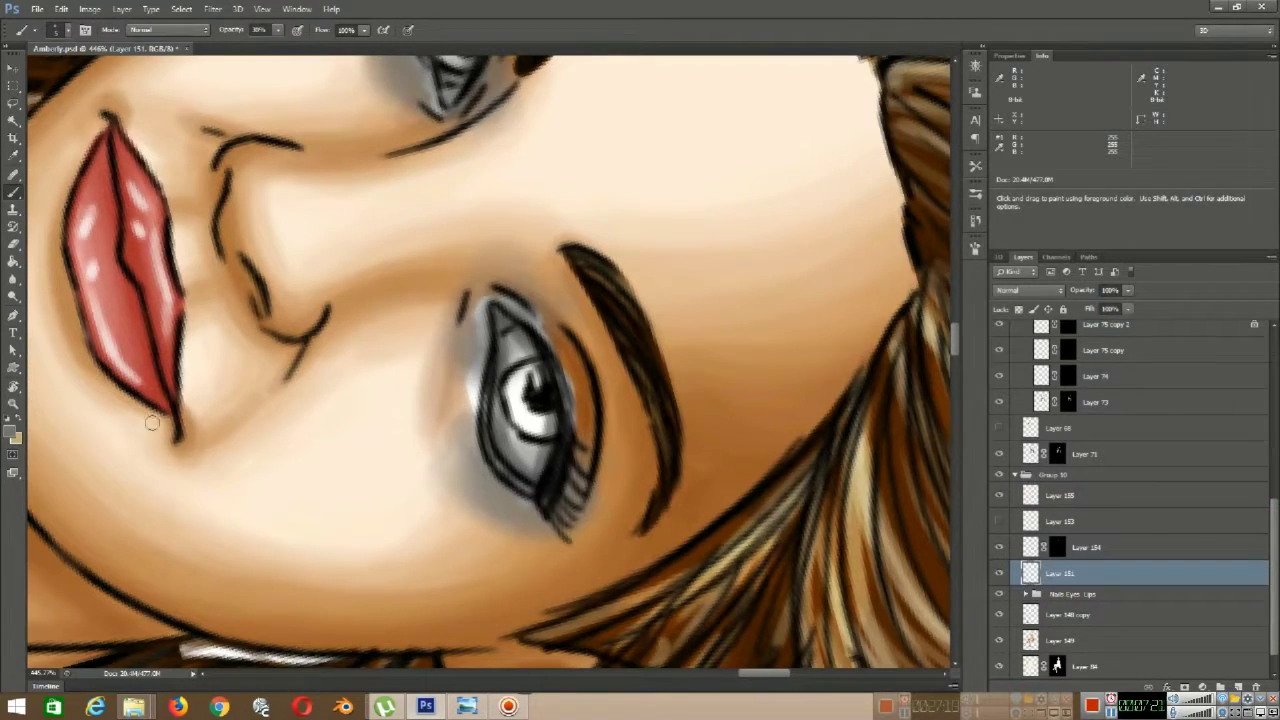
left_click(14, 454)
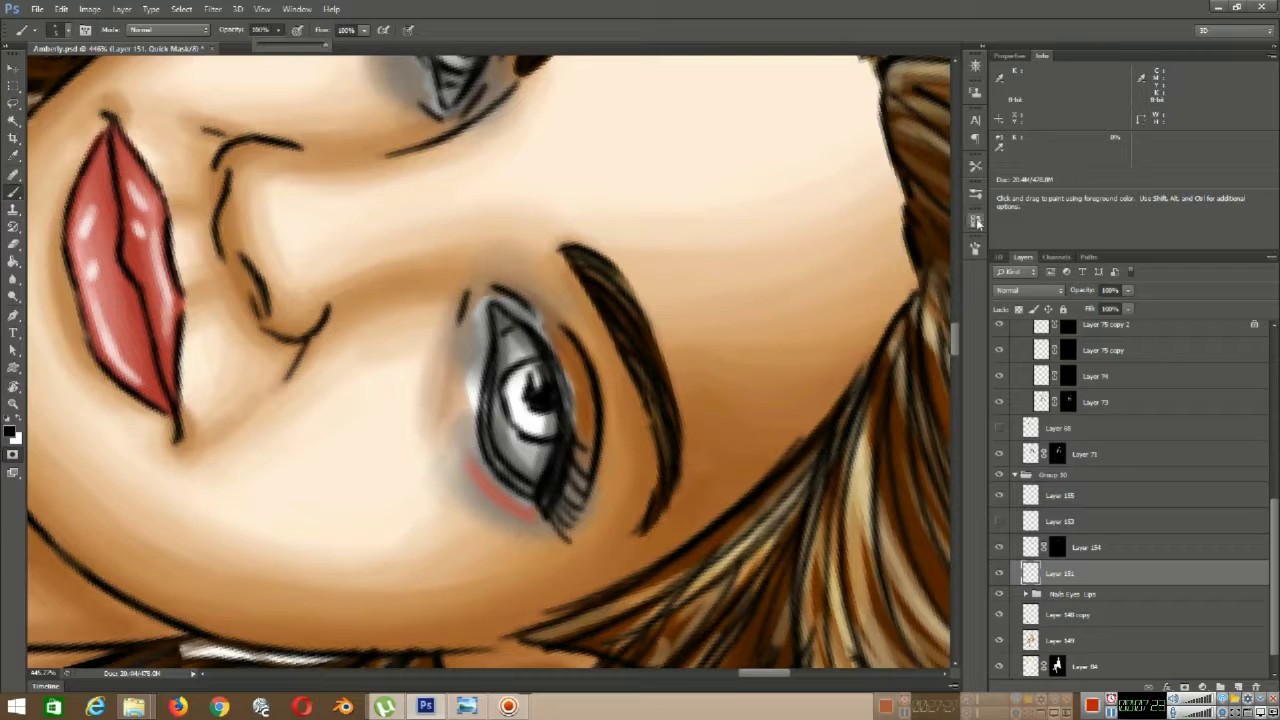
left_click(975, 248)
left_click(731, 356)
left_click(975, 248)
mouse_move(508, 496)
left_mouse_down()
mouse_move(543, 513)
mouse_move(474, 391)
left_mouse_up()
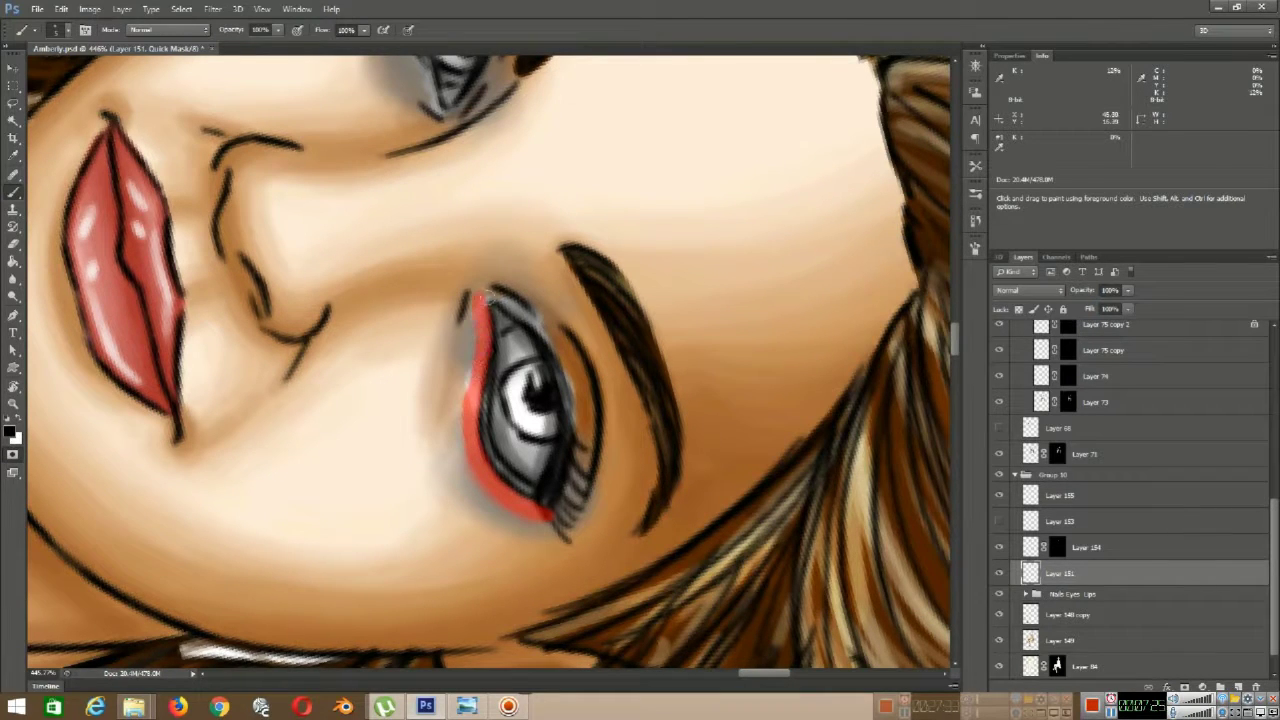
mouse_move(558, 505)
left_mouse_down()
mouse_move(517, 298)
mouse_move(450, 385)
mouse_move(440, 460)
mouse_move(614, 451)
mouse_move(604, 365)
mouse_move(645, 475)
mouse_move(417, 374)
mouse_move(414, 491)
mouse_move(592, 277)
mouse_move(645, 328)
left_mouse_up()
left_click_drag(682, 254, 738, 546)
- Reduce the brush size and paint the Quick Mask over the grey overflow around the other eye
key("bracketleft")
key("bracketleft")
key("bracketleft")
key("bracketleft")
mouse_move(488, 404)
left_mouse_down()
mouse_move(465, 336)
mouse_move(465, 208)
mouse_move(392, 300)
mouse_move(495, 440)
mouse_move(515, 421)
left_mouse_up()
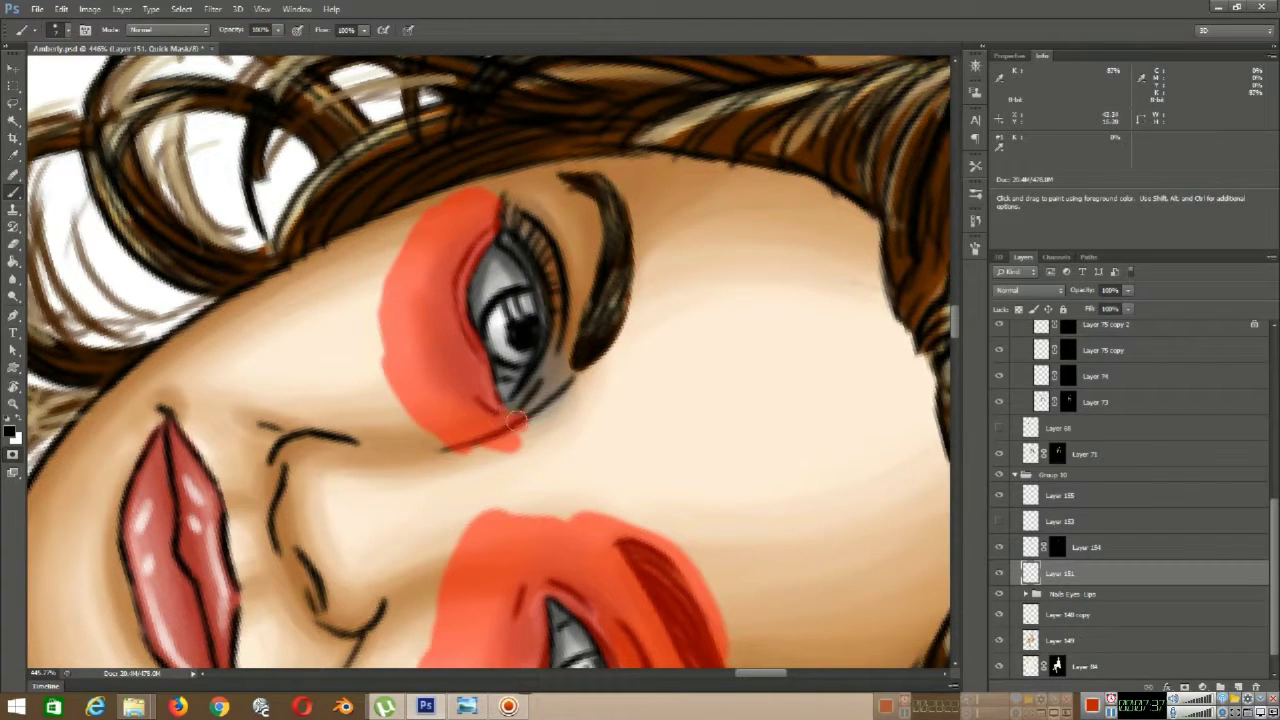
mouse_move(551, 366)
left_mouse_down()
mouse_move(477, 436)
mouse_move(393, 348)
mouse_move(582, 284)
mouse_move(538, 383)
mouse_move(559, 350)
mouse_move(557, 317)
left_mouse_up()
mouse_move(525, 257)
left_mouse_down()
mouse_move(540, 165)
mouse_move(600, 375)
mouse_move(400, 180)
mouse_move(585, 150)
left_mouse_up()
left_click_drag(612, 345, 545, 462)
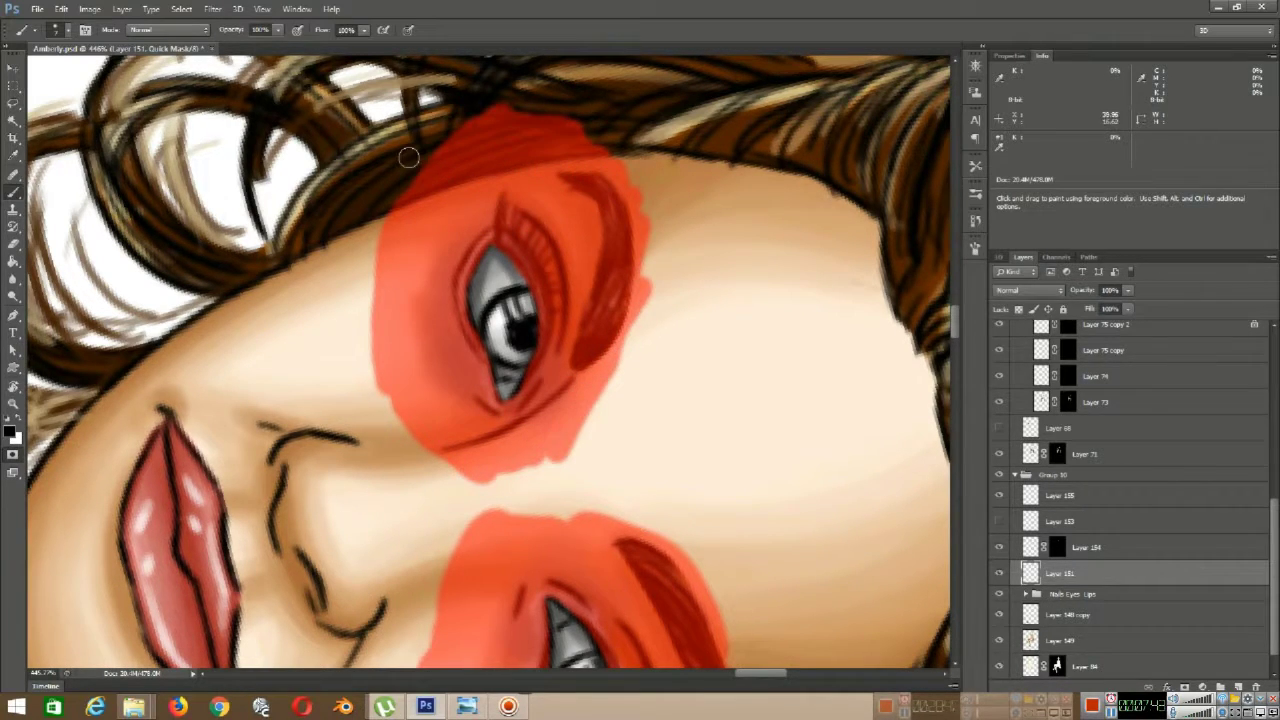
- Turn the canvas upright, convert the Quick Mask to a selection and add a layer mask to Layer 151 that hides the overflow
key("r")
left_click_drag(663, 191, 370, 441)
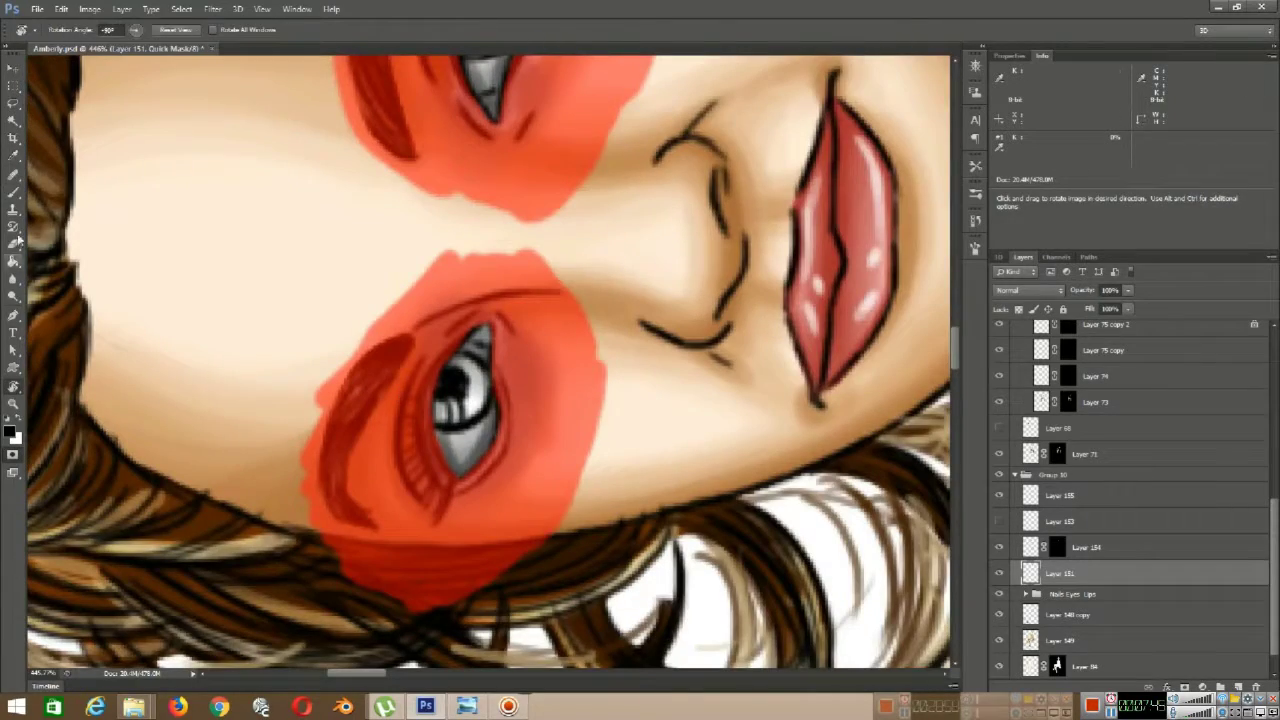
key("b")
key("x")
scroll(328, 158, "down", 11)
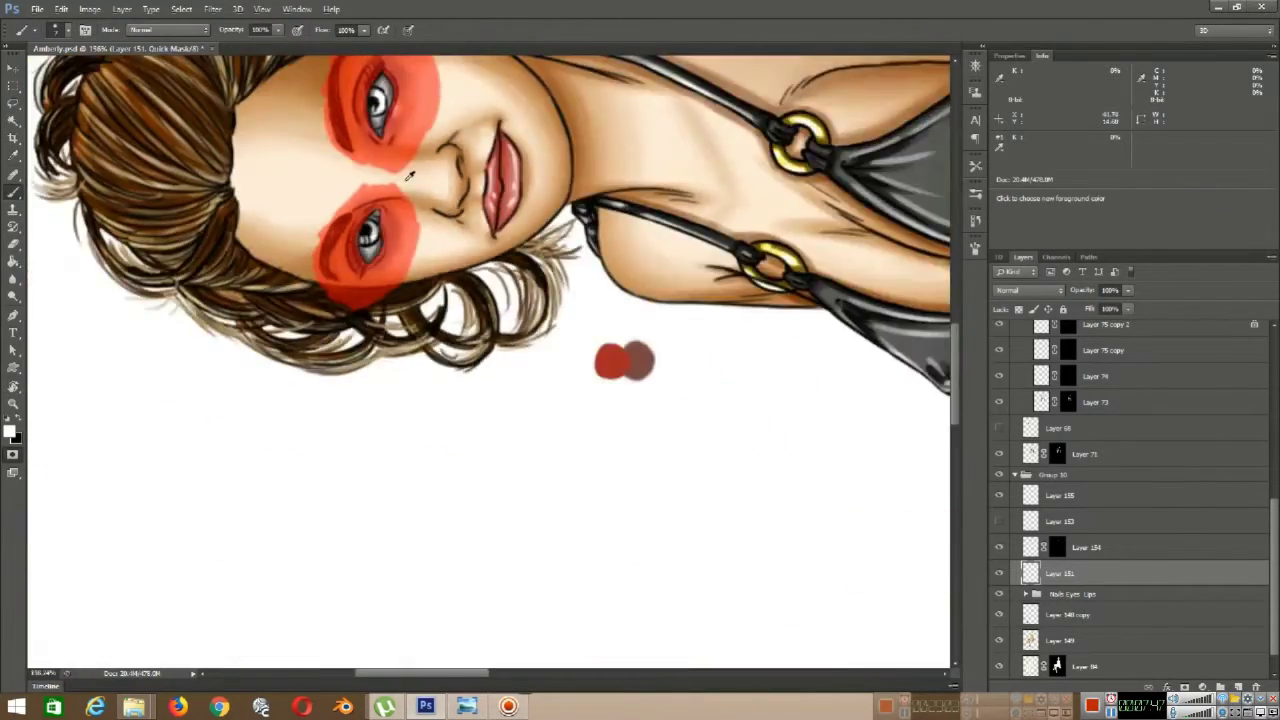
scroll(335, 170, "up", 3)
key("r")
left_click_drag(375, 262, 590, 255)
scroll(590, 260, "down", 5)
scroll(604, 270, "up", 4)
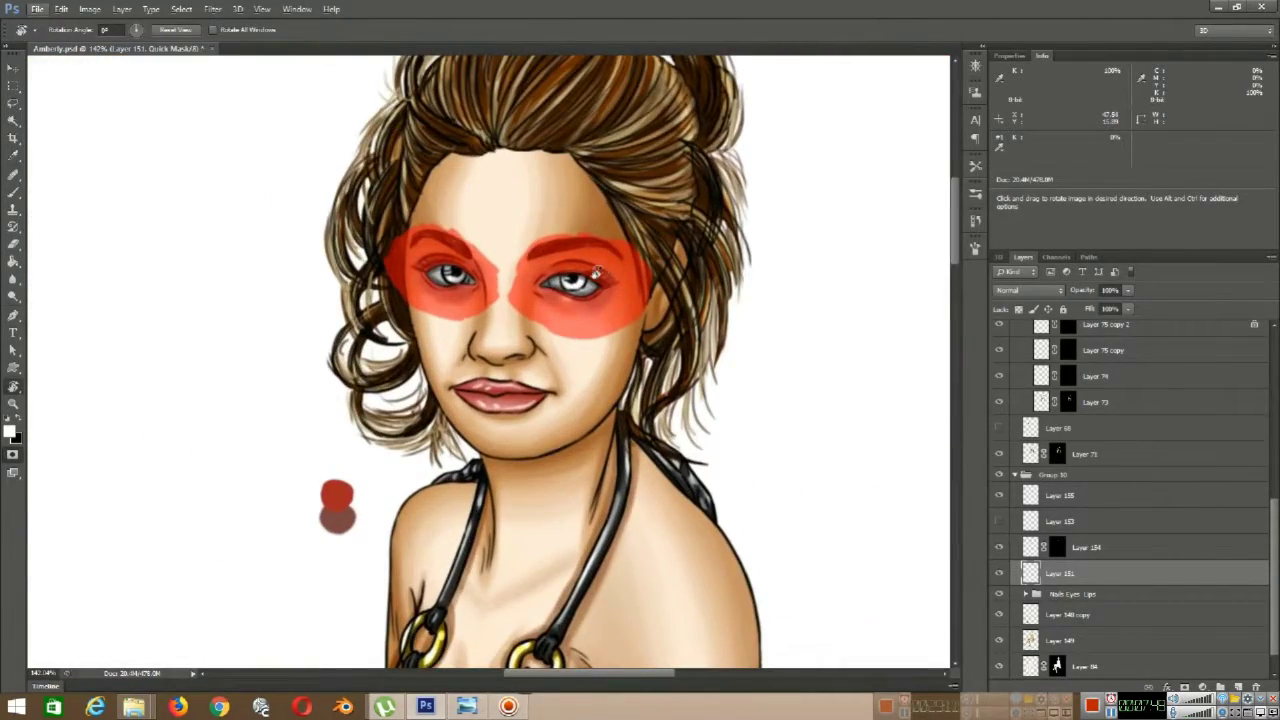
left_click(14, 455)
key("w")
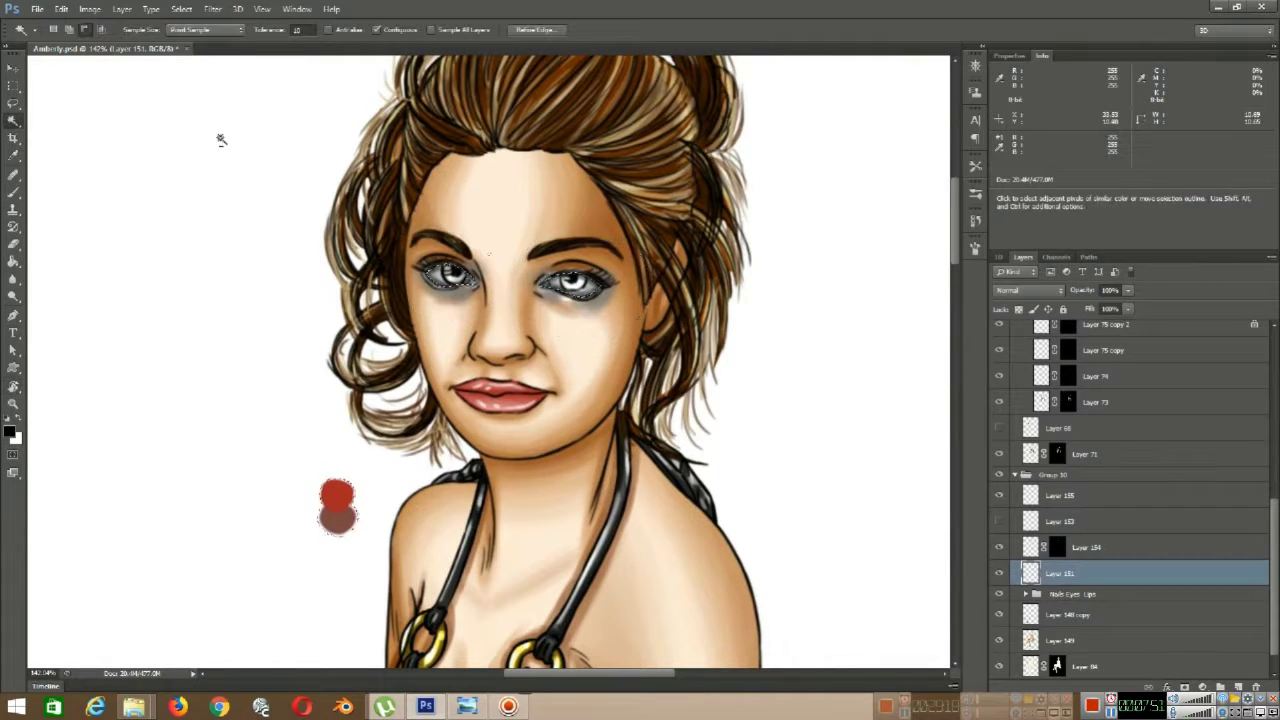
left_click(1185, 688)
- Load Layer 151's mask as a selection and use it to add a matching layer mask to Layer 155
right_click(1056, 571)
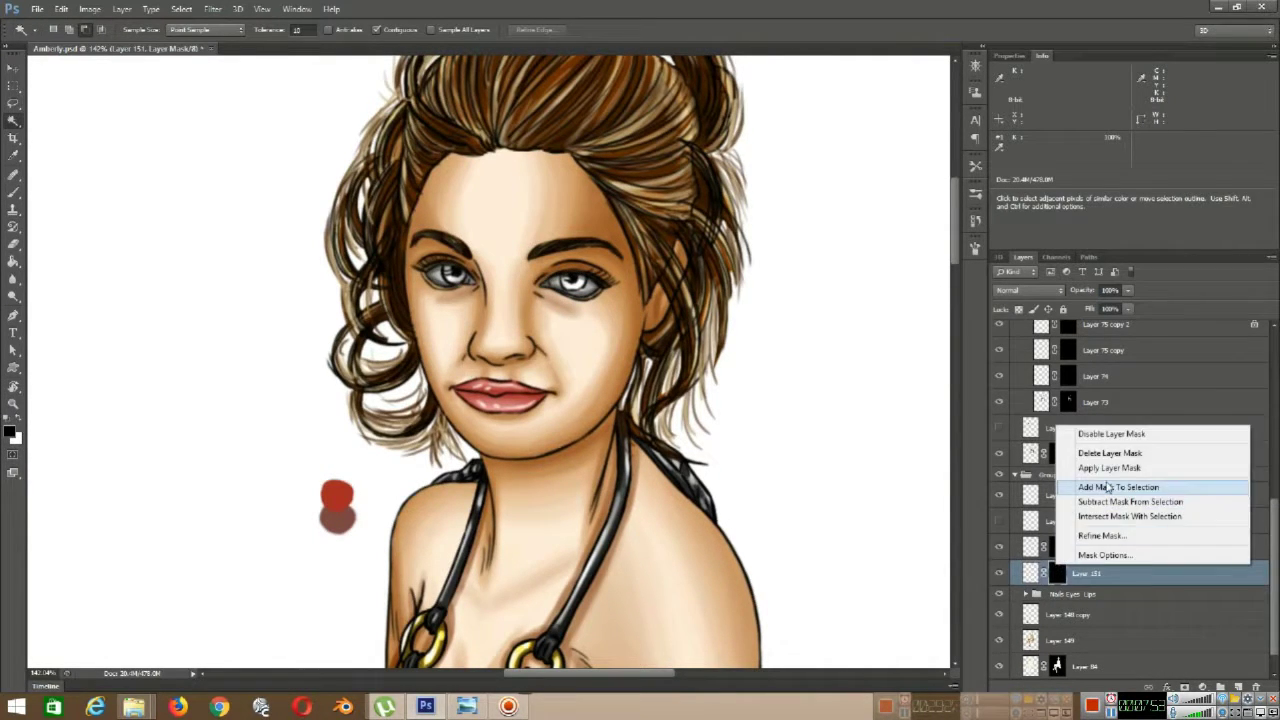
left_click(1108, 487)
left_click(1088, 496)
left_click(1185, 688)
scroll(509, 310, "up", 9)
scroll(568, 354, "down", 2)
scroll(573, 354, "down", 5)
scroll(550, 337, "up", 8)
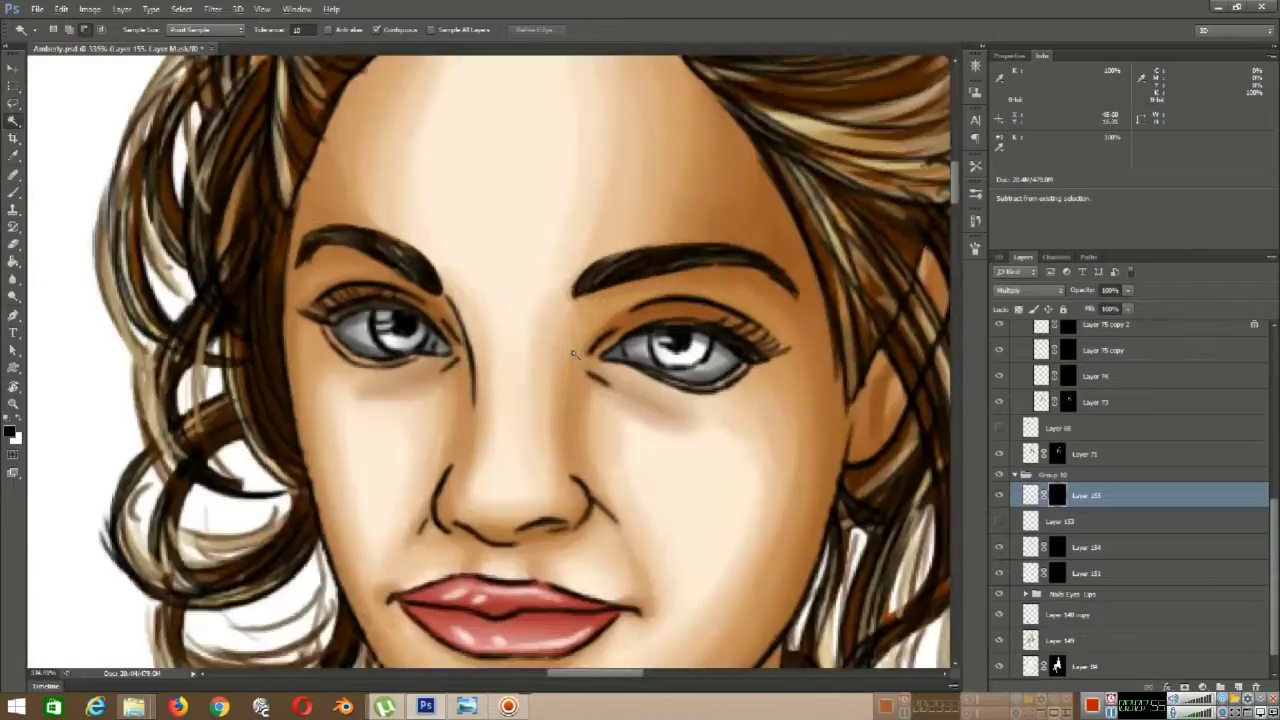
- Show the orange iris layer, Layer 153, again and check both eyes up close
scroll(546, 370, "down", 14)
scroll(520, 363, "up", 7)
left_click(999, 521)
scroll(658, 390, "up", 5)
scroll(658, 390, "up", 2)
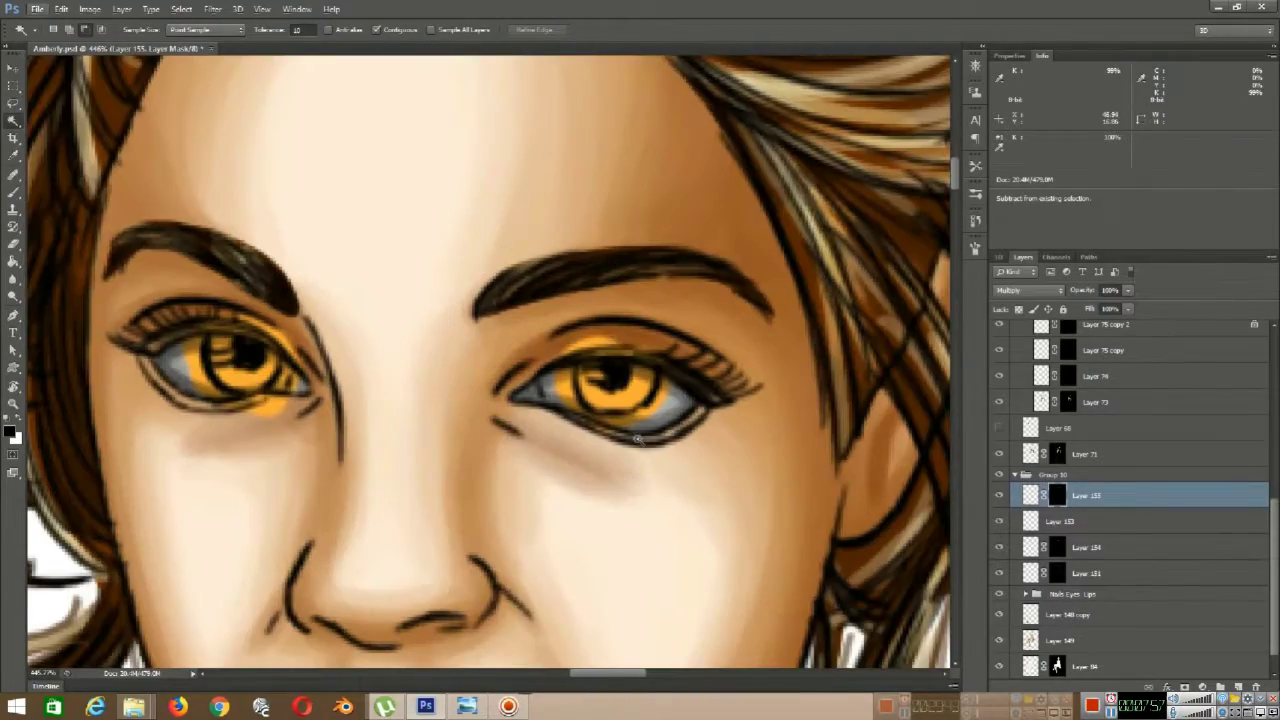
key("b")
scroll(549, 374, "up", 2)
left_click(1052, 521)
mouse_move(640, 360)
left_mouse_down()
mouse_move(634, 320)
mouse_move(632, 340)
left_mouse_up()
left_click(976, 222)
left_click(872, 514)
left_click(194, 320)
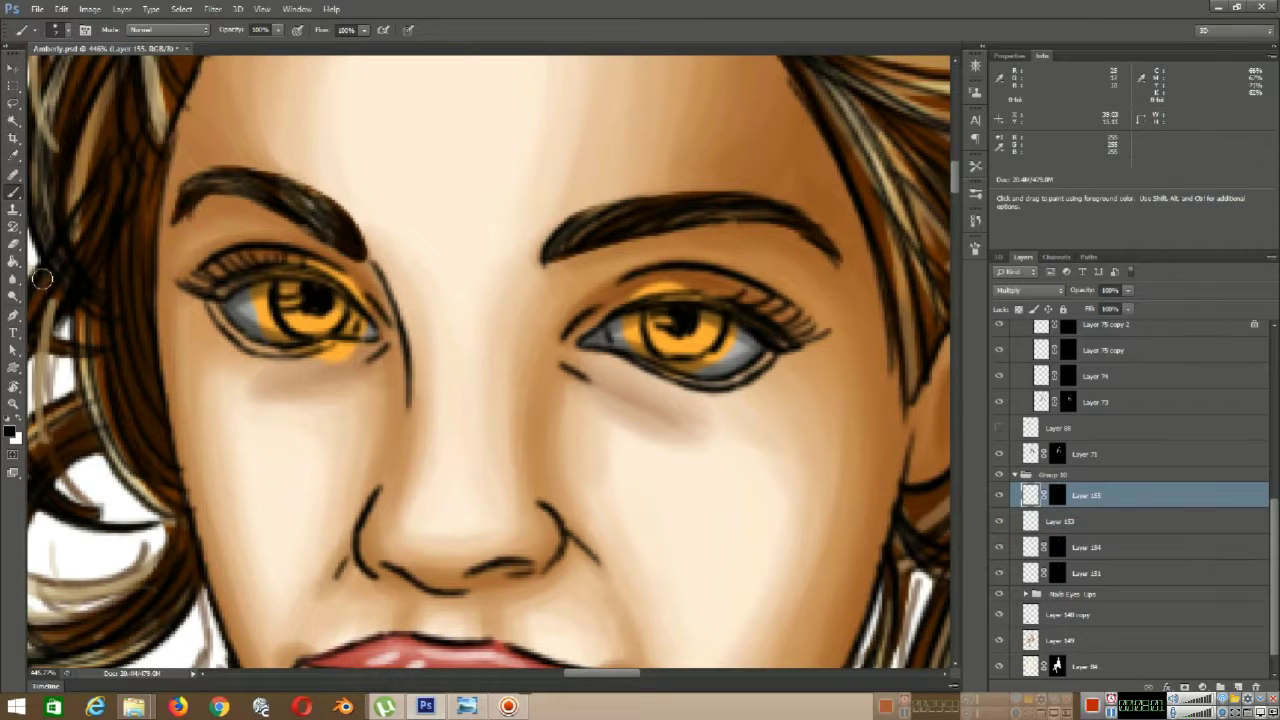
- Select the orange iris layer, Layer 153, and paint a Quick Mask over the colour overflow around both eyes
key("q")
key("alt+bracketleft")
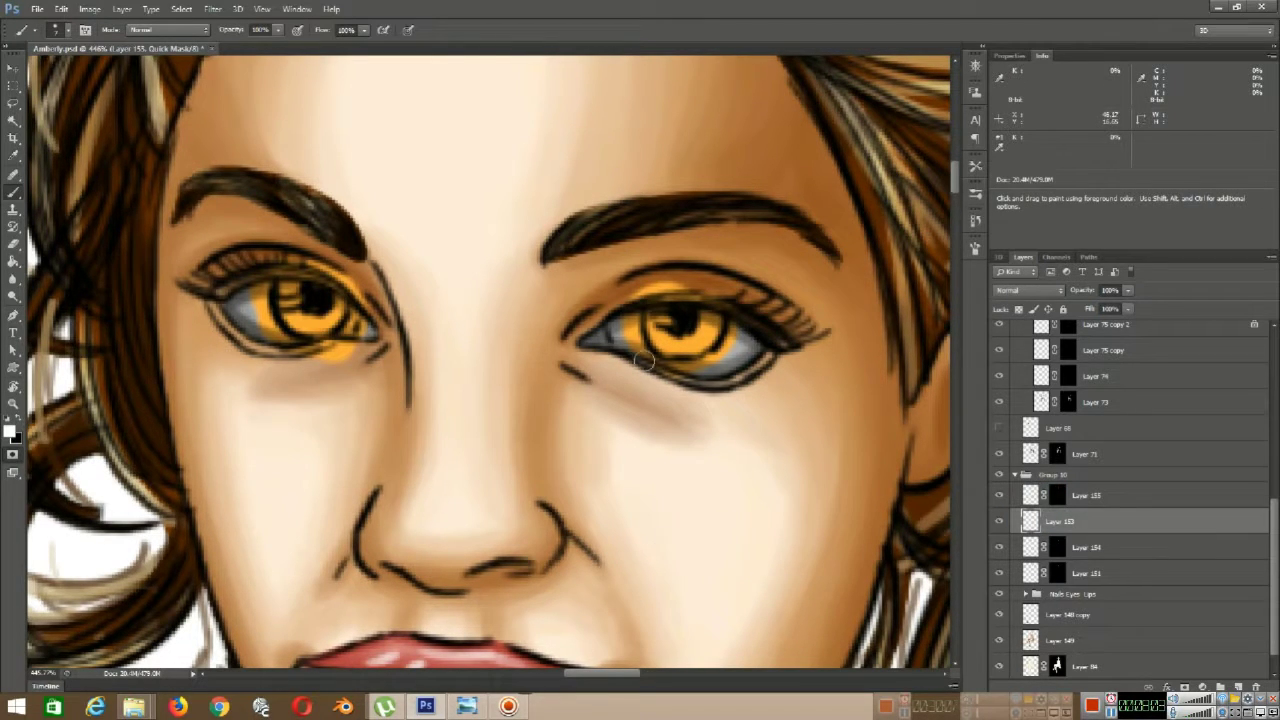
key("x")
mouse_move(627, 335)
left_mouse_down()
mouse_move(630, 297)
mouse_move(641, 358)
mouse_move(694, 379)
mouse_move(743, 310)
mouse_move(730, 271)
mouse_move(705, 296)
mouse_move(604, 302)
mouse_move(744, 294)
mouse_move(736, 382)
mouse_move(603, 305)
mouse_move(740, 362)
mouse_move(694, 415)
mouse_move(761, 382)
mouse_move(749, 405)
mouse_move(693, 419)
mouse_move(779, 377)
mouse_move(607, 284)
mouse_move(663, 270)
mouse_move(790, 353)
mouse_move(794, 310)
mouse_move(800, 370)
left_mouse_up()
left_click_drag(738, 380, 790, 382)
mouse_move(411, 312)
left_mouse_down()
mouse_move(746, 356)
mouse_move(698, 398)
mouse_move(640, 355)
mouse_move(690, 285)
mouse_move(765, 365)
mouse_move(748, 296)
mouse_move(614, 292)
mouse_move(748, 268)
mouse_move(597, 374)
left_mouse_up()
mouse_move(598, 300)
left_mouse_down()
mouse_move(625, 405)
mouse_move(705, 440)
mouse_move(765, 372)
left_mouse_up()
- Convert the Quick Mask to a selection and add a layer mask to Layer 153 that hides the orange overflow
scroll(775, 366, "down", 3)
scroll(775, 366, "down", 2)
left_click(13, 455)
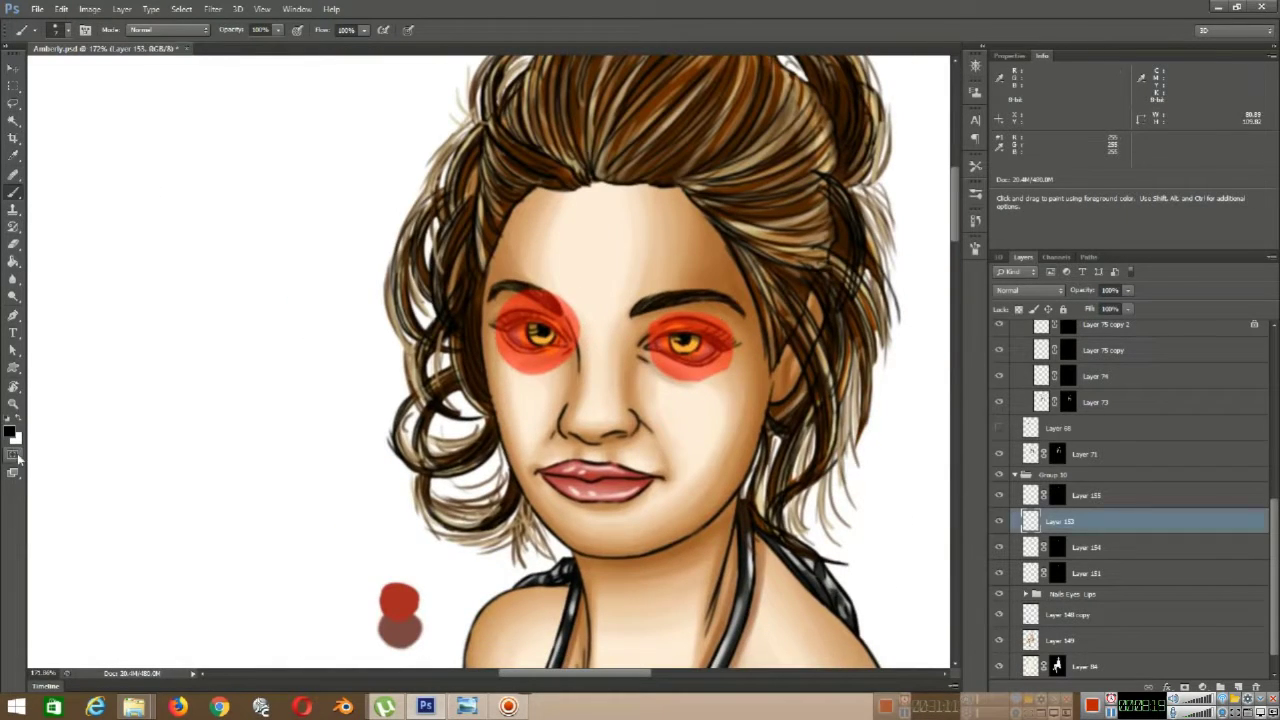
left_click(13, 120)
key("ctrl+d")
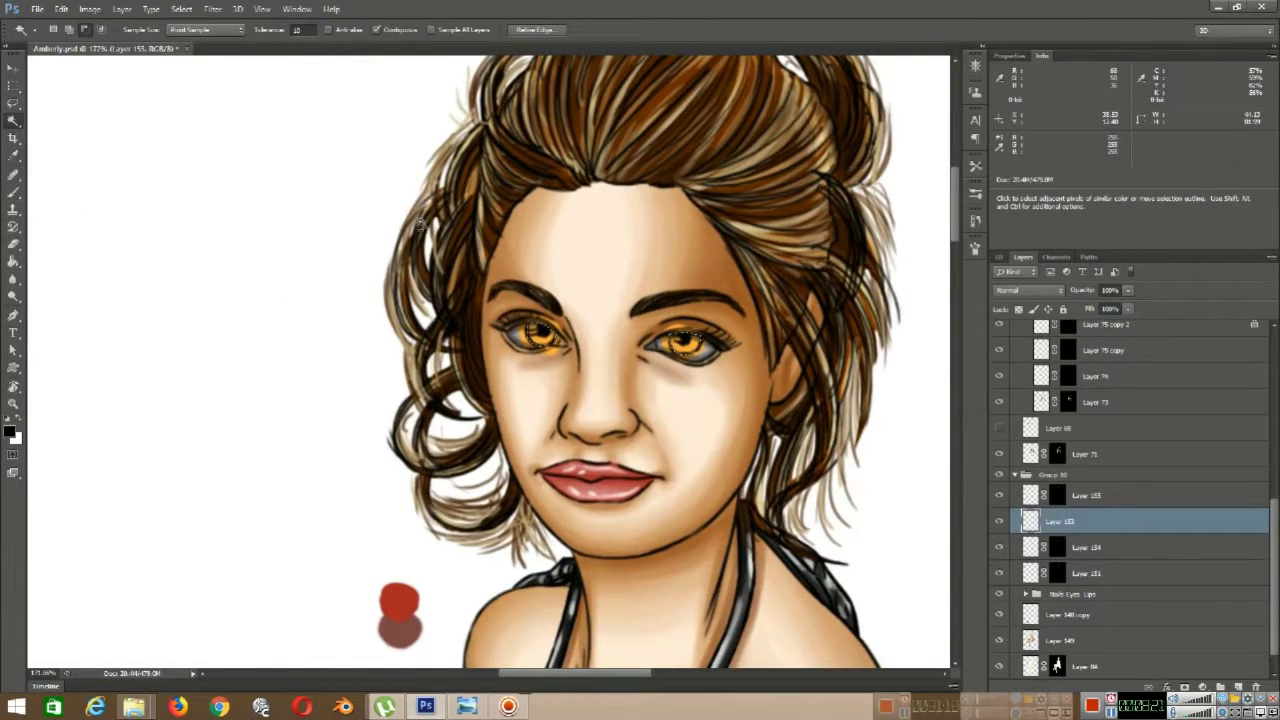
left_click(1184, 687)
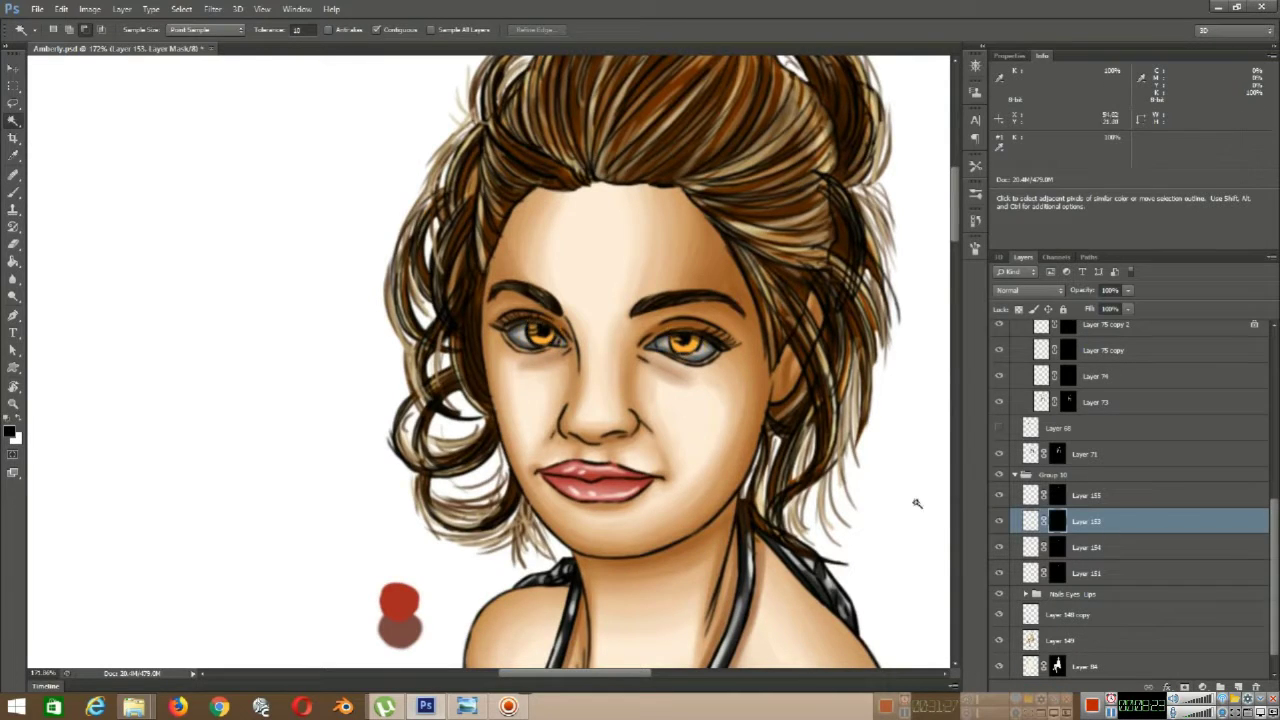
scroll(560, 325, "up", 3)
scroll(558, 326, "down", 8)
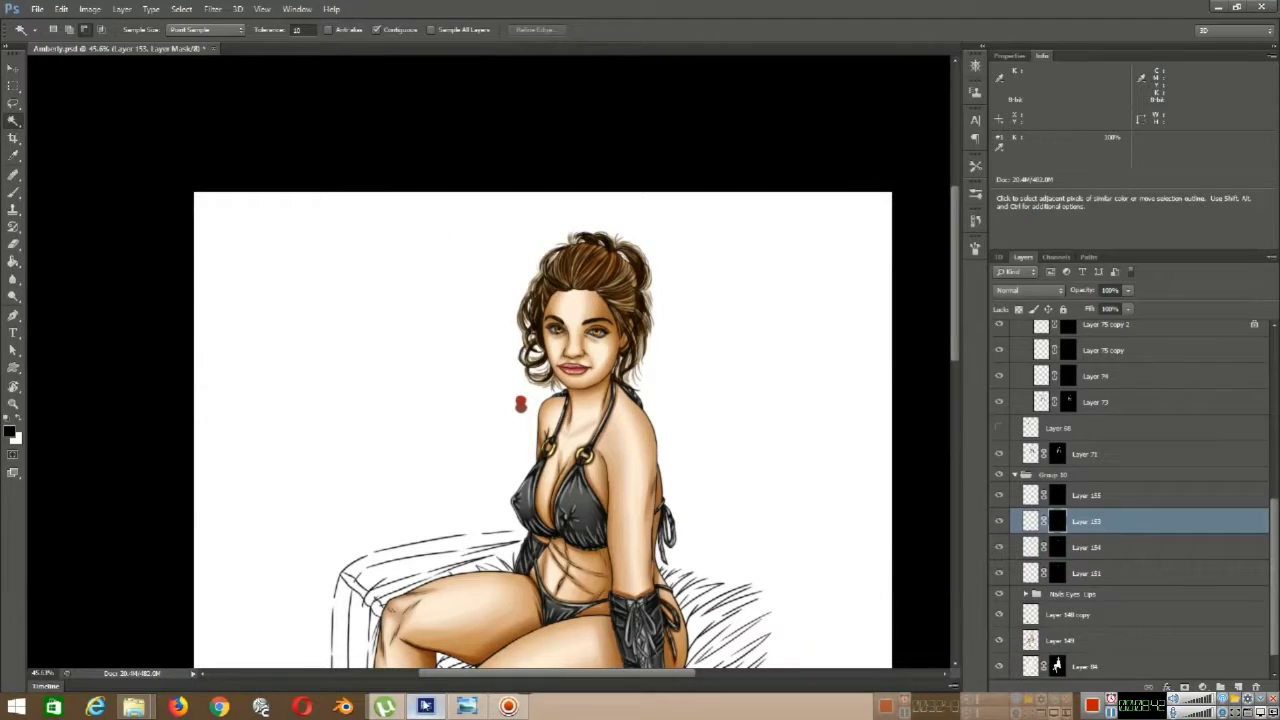
- Open the Perturbator music video in VLC media player from the music folder and switch back to Photoshop
mouse_move(134, 707)
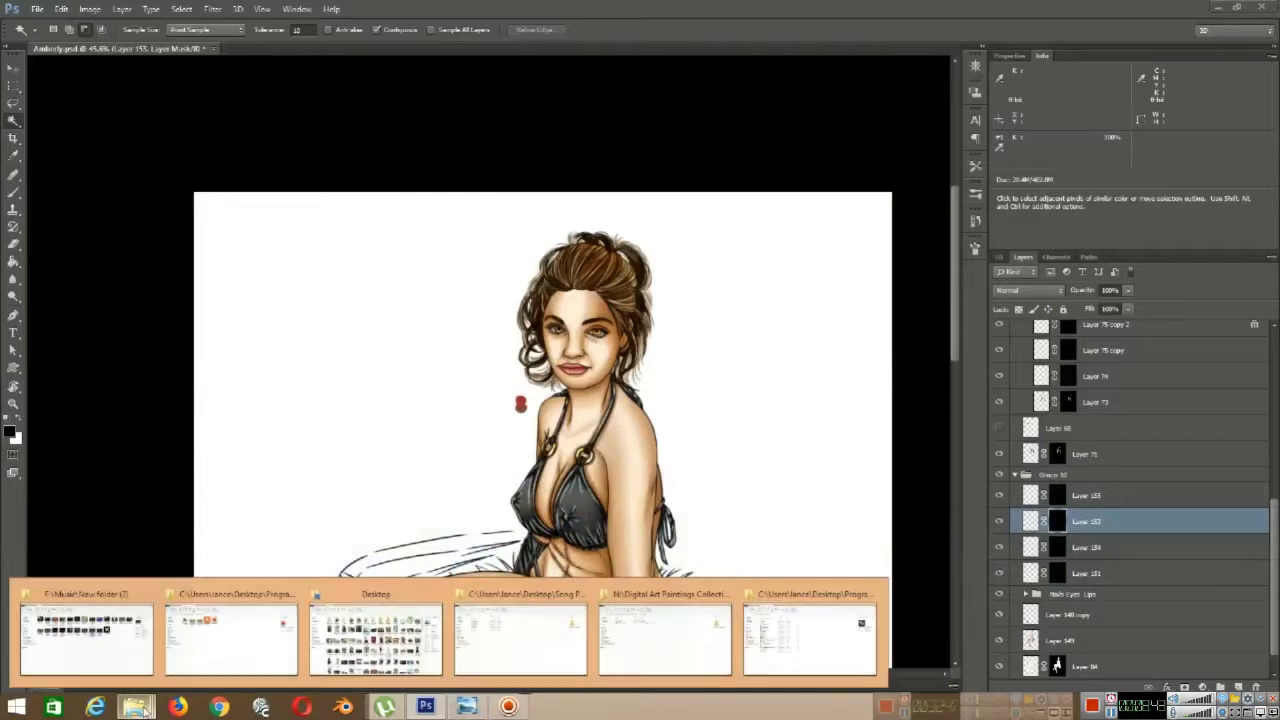
left_click(95, 621)
key("Return")
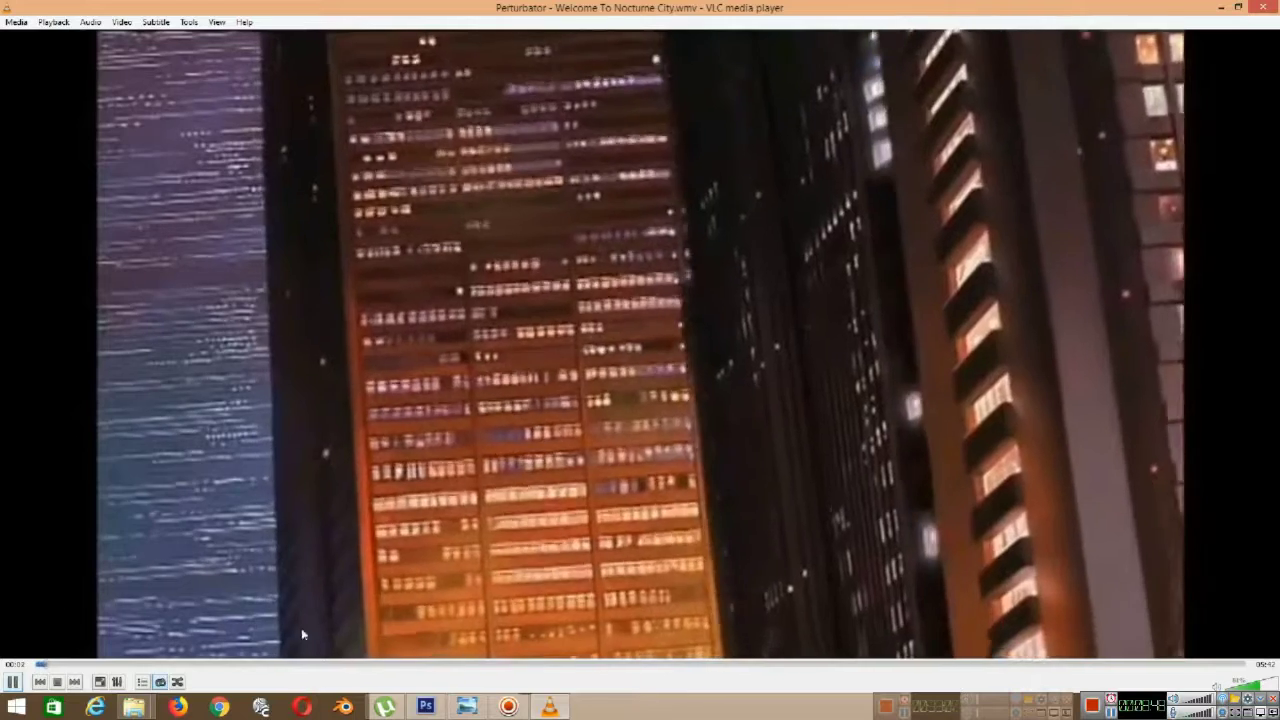
left_click(425, 707)
mouse_move(384, 707)
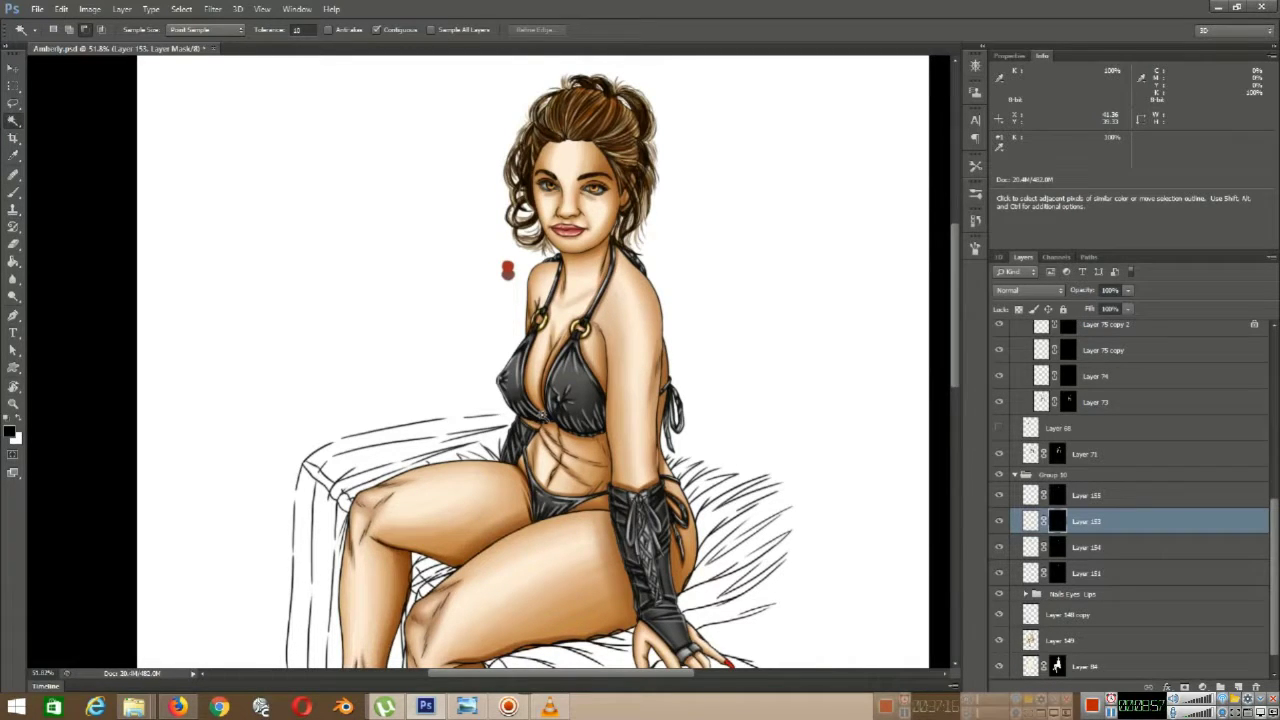
- Add a new layer above Layer 153 and give it a layer mask made from Layer 153's mask
scroll(437, 320, "up", 8)
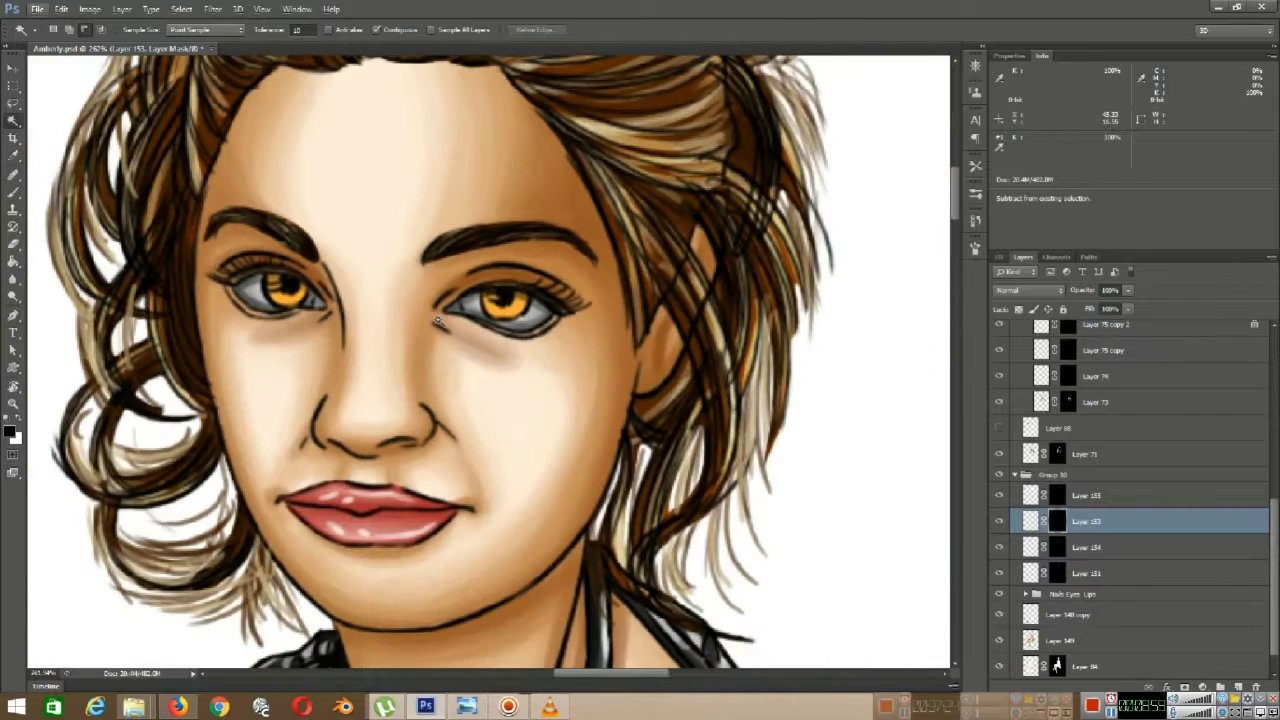
left_click(1239, 687)
right_click(1060, 547)
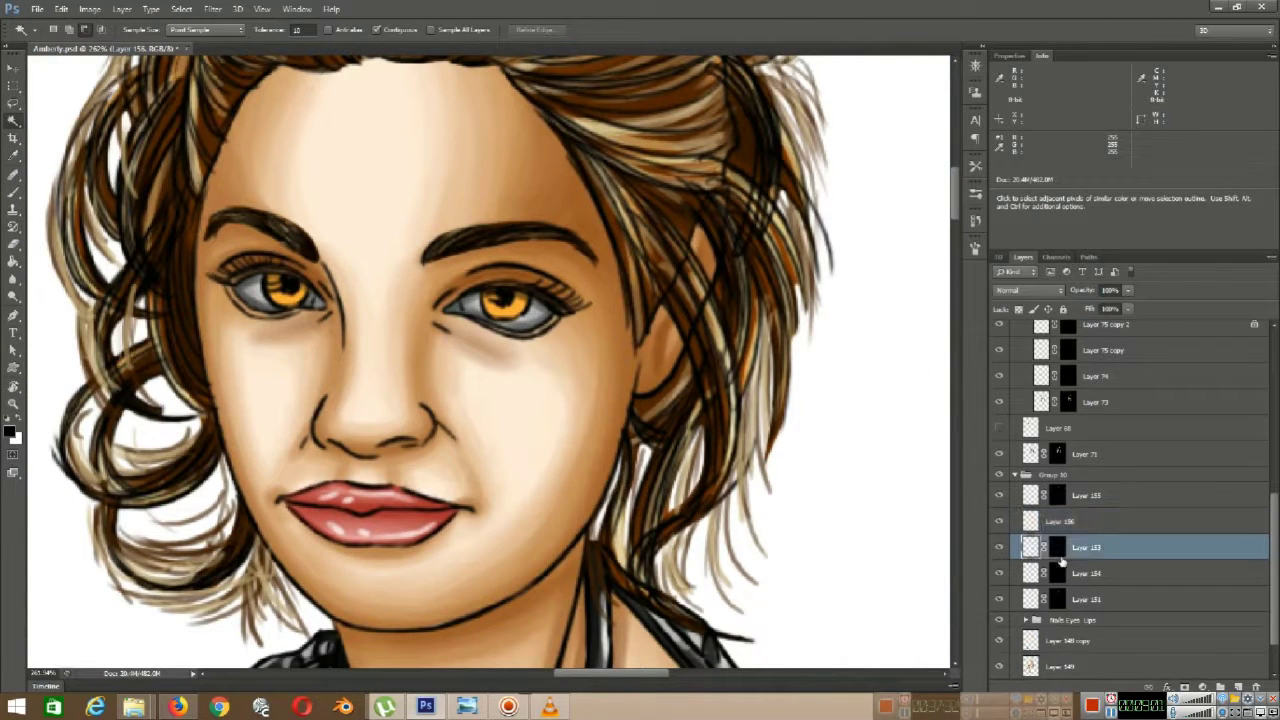
left_click(1118, 609)
left_click(1104, 522)
left_click(1186, 688)
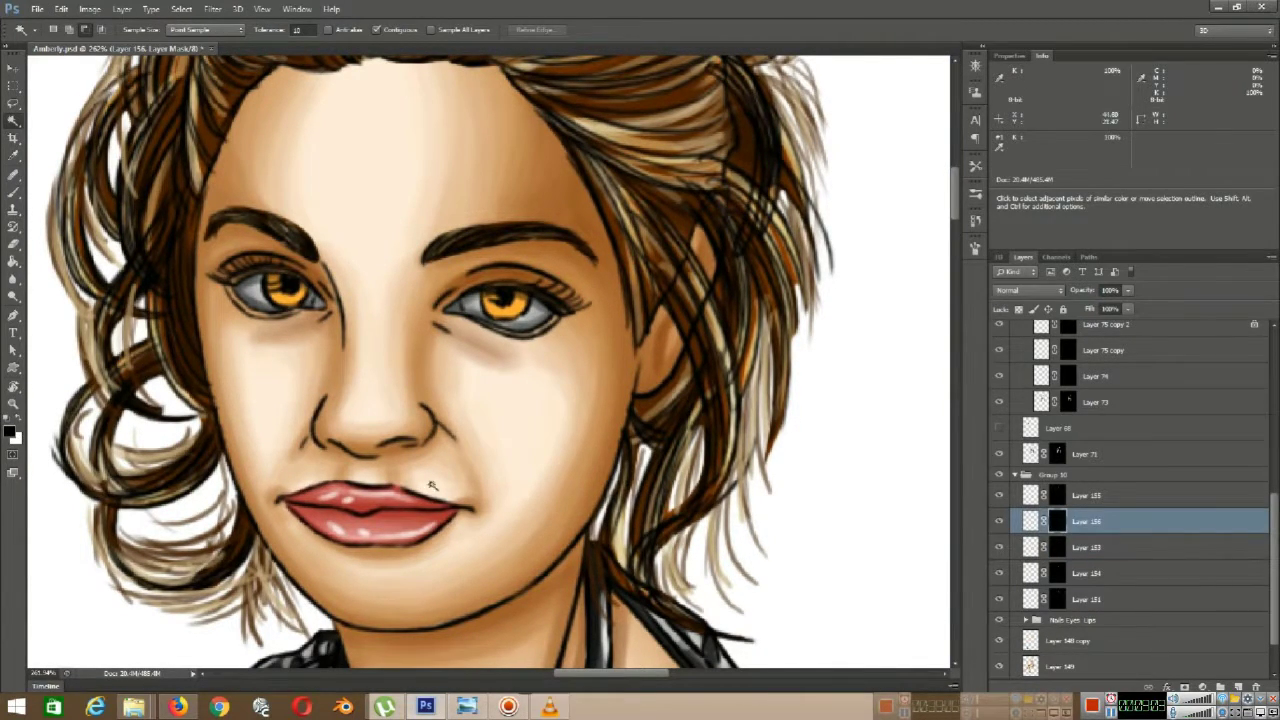
- Target Layer 156's artwork instead of its mask, sample the iris orange and darken the foreground colour to brown #593400
left_click_drag(580, 407, 568, 437)
key("b")
key("x")
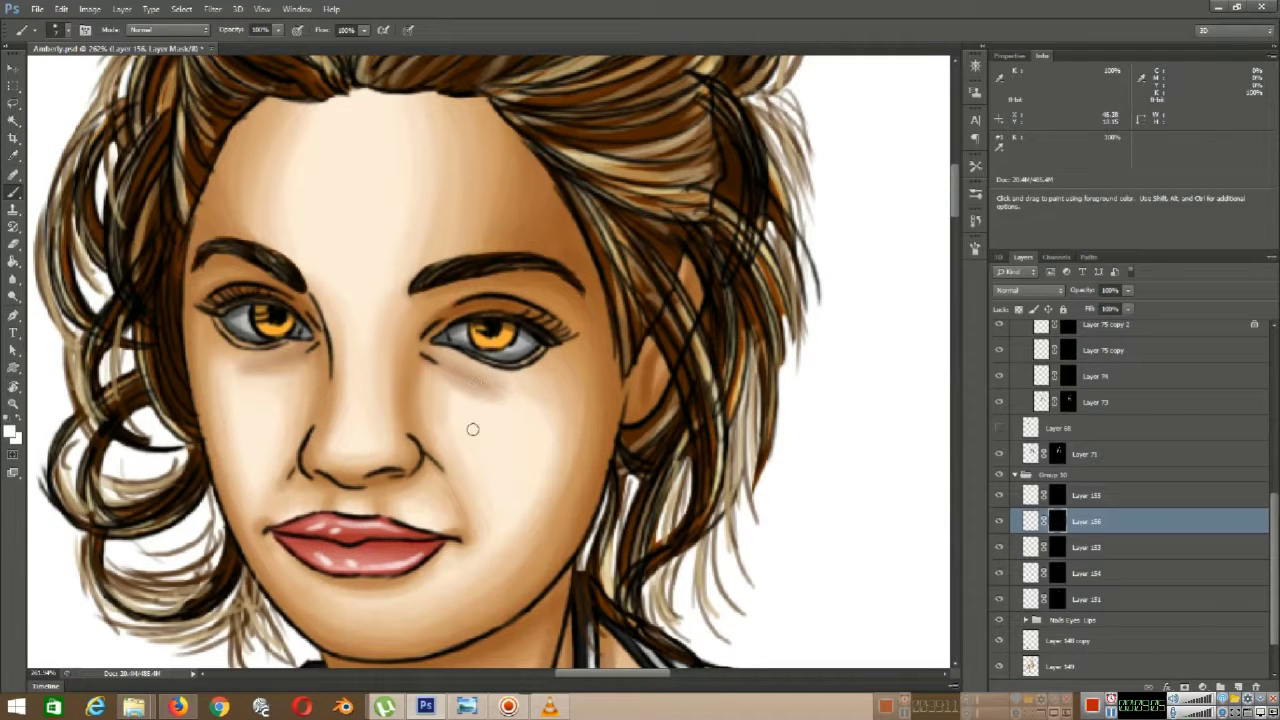
left_click(1030, 521)
left_click(492, 345, "alt")
left_click(10, 431)
left_click_drag(318, 416, 320, 452)
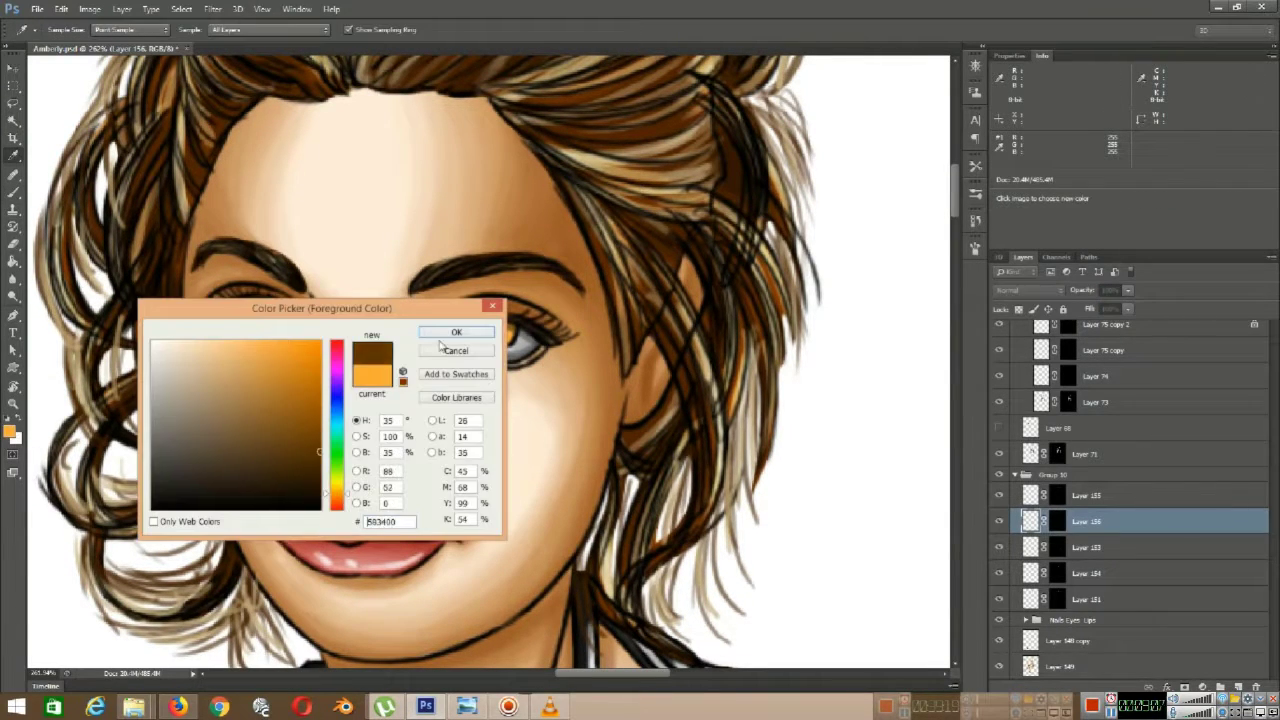
left_click(442, 336)
- Shade the irises of both eyes with the dark brown brush at 25% opacity on Layer 156
key("b")
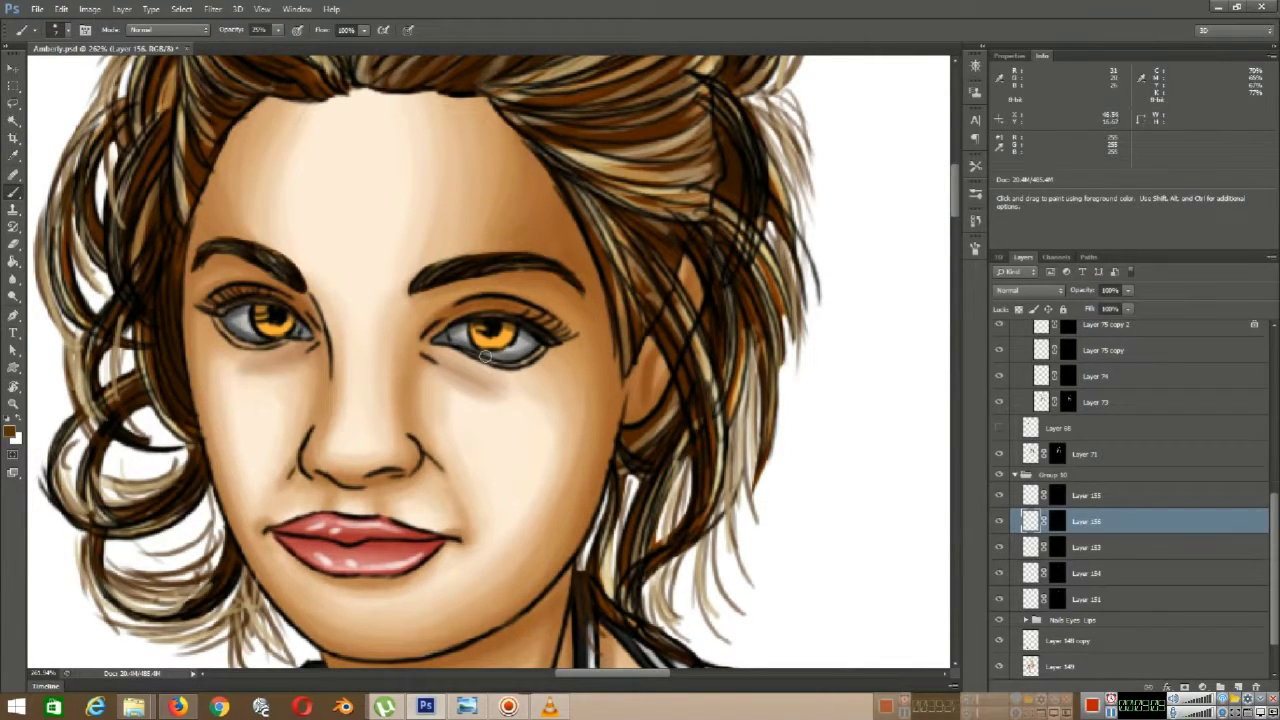
scroll(390, 318, "left", 3)
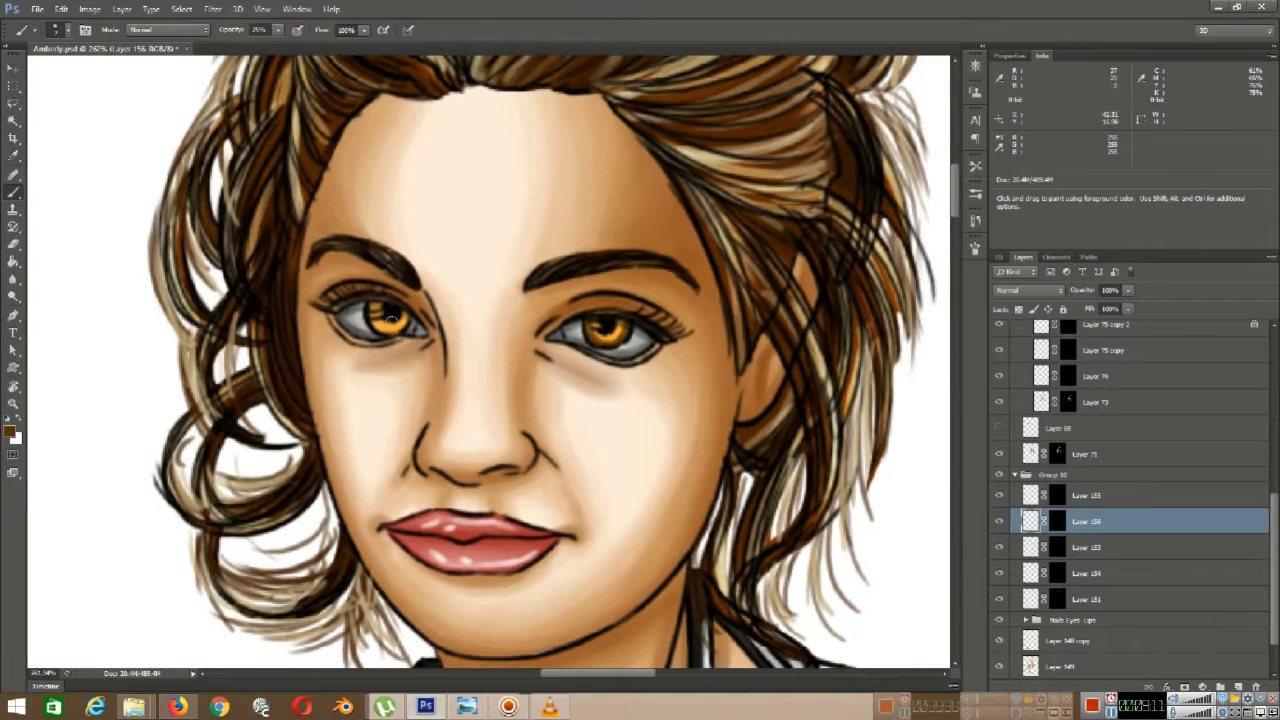
left_click_drag(590, 331, 496, 361)
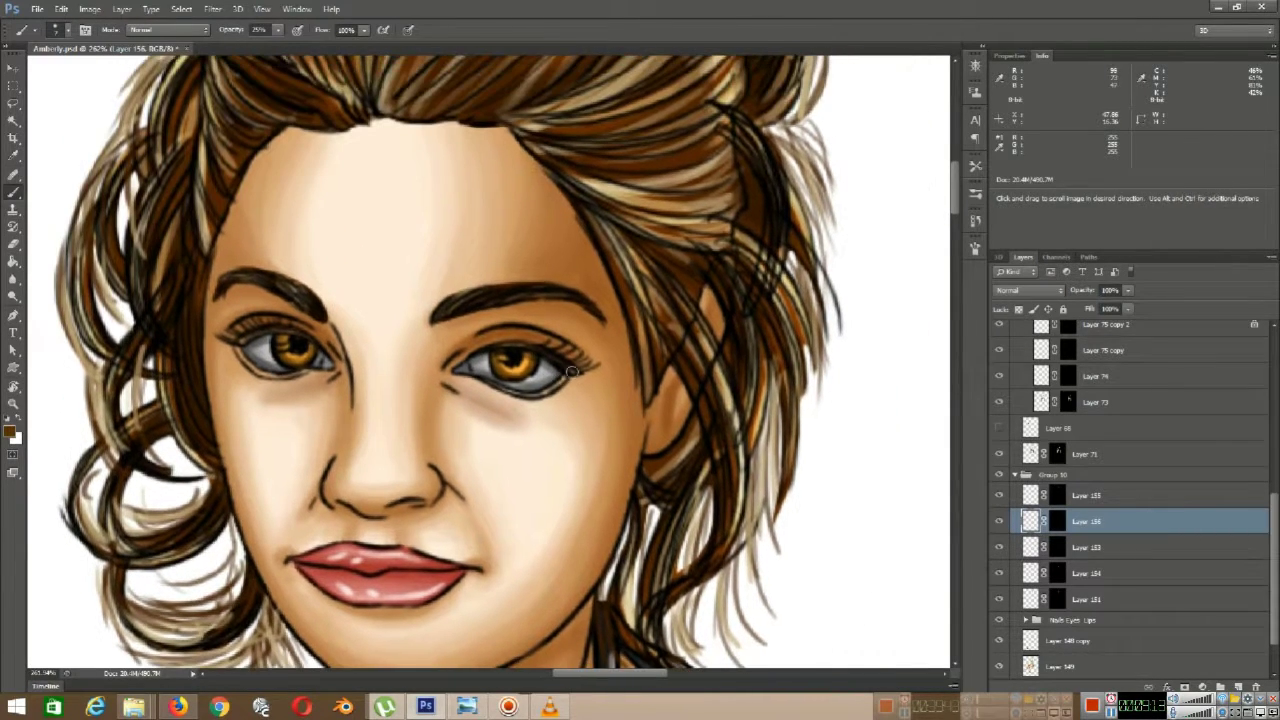
- Add a new layer at the top of the layer stack and paint white reflections on both eyes
left_click(1094, 497)
scroll(1104, 426, "up", 10)
left_click(1078, 334)
left_click(1238, 686)
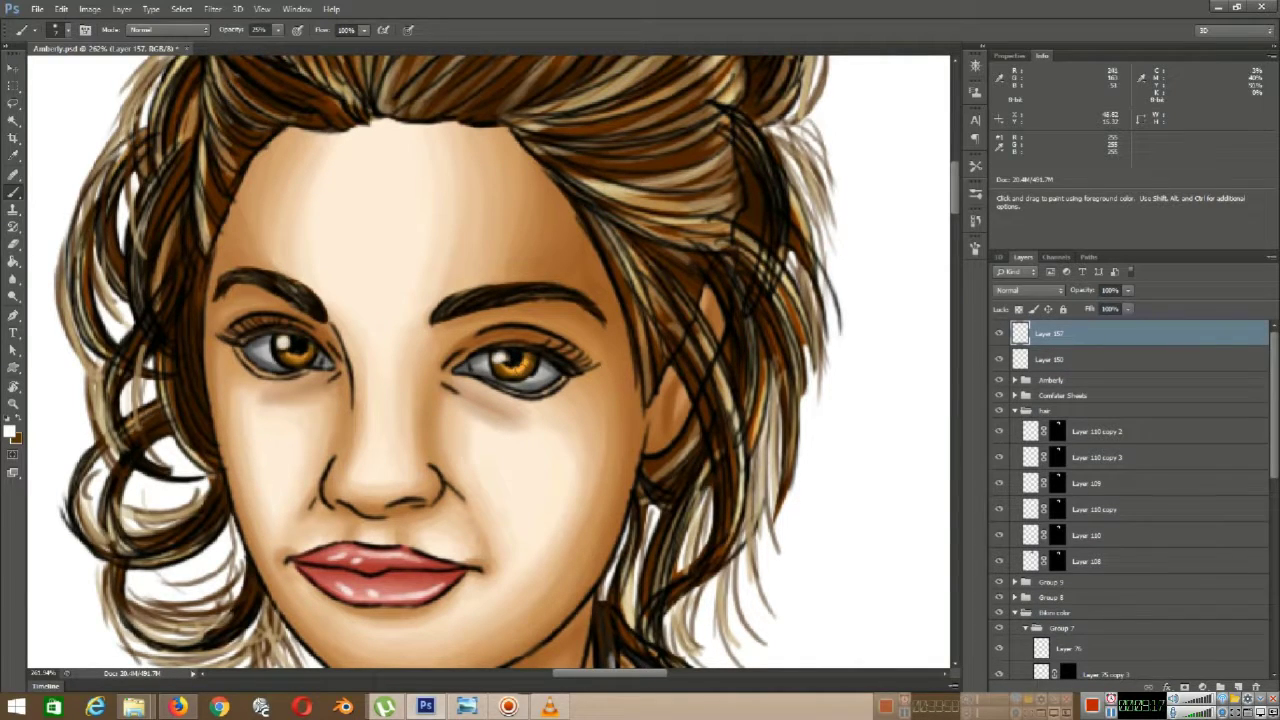
scroll(300, 345, "down", 5)
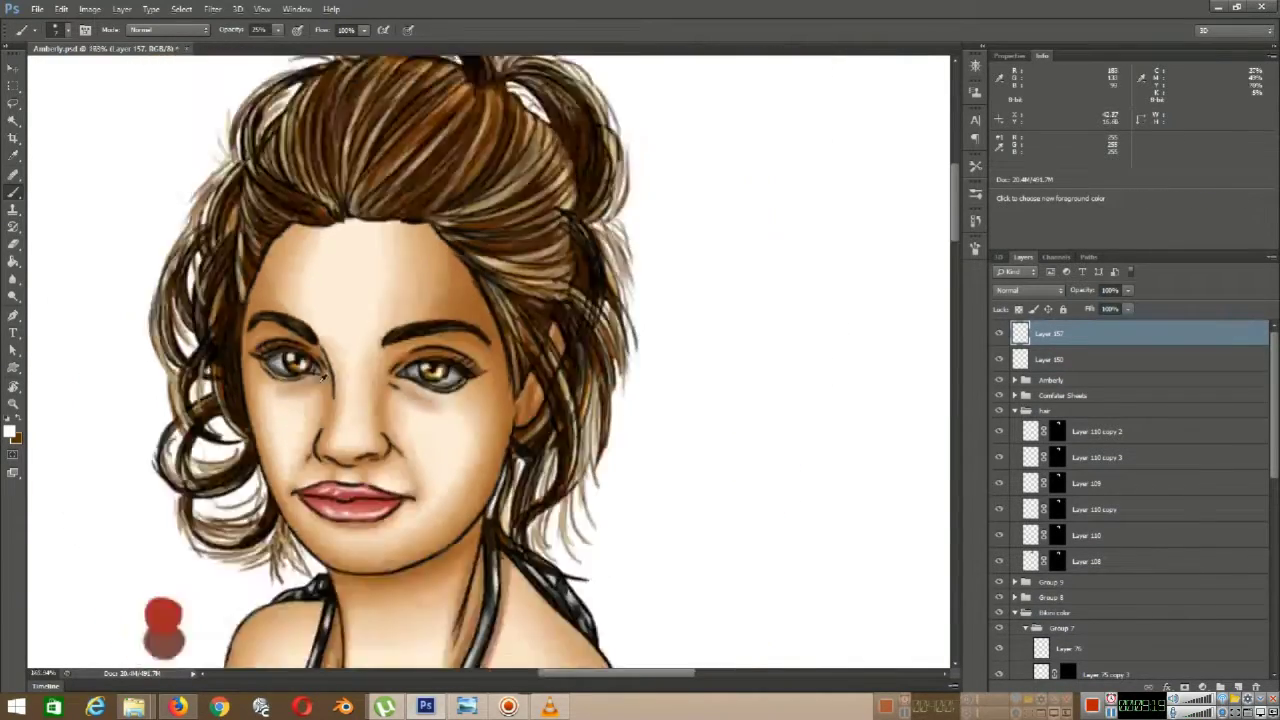
scroll(300, 345, "up", 6)
- Trim the white eye reflections on Layer 157 with the Eraser and check the face at several zoom levels
key("e")
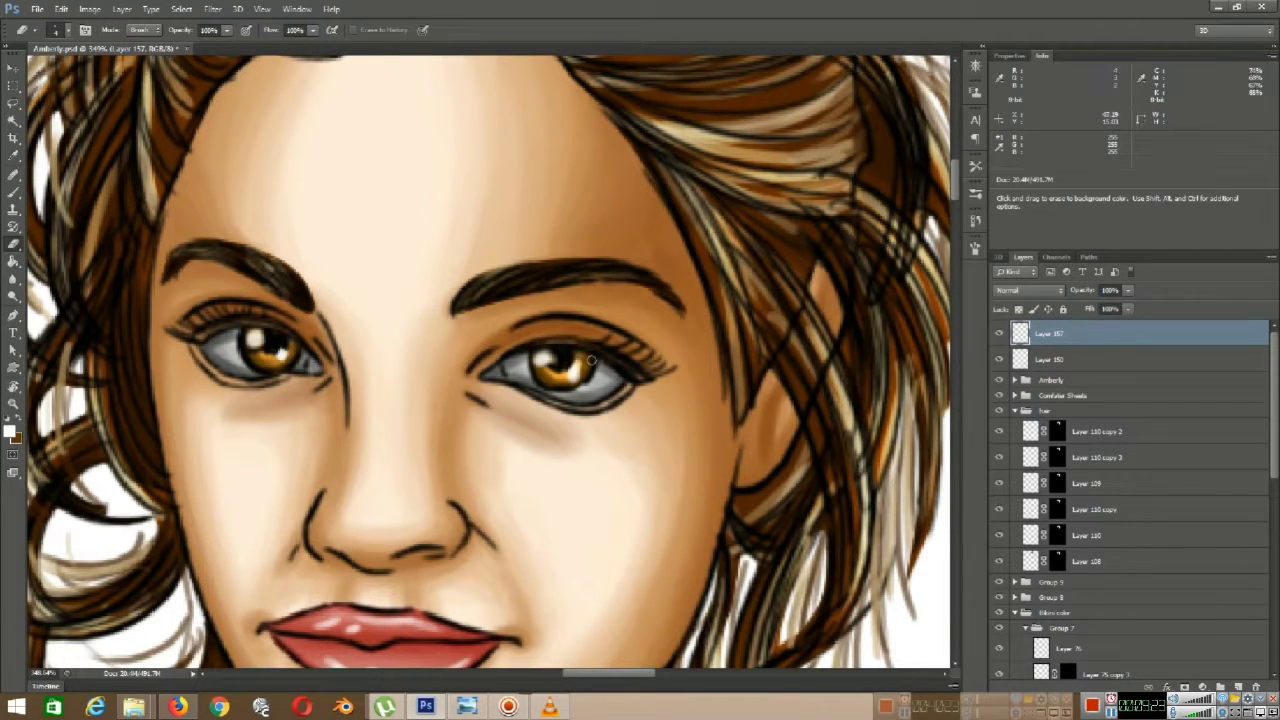
scroll(479, 569, "down", 5)
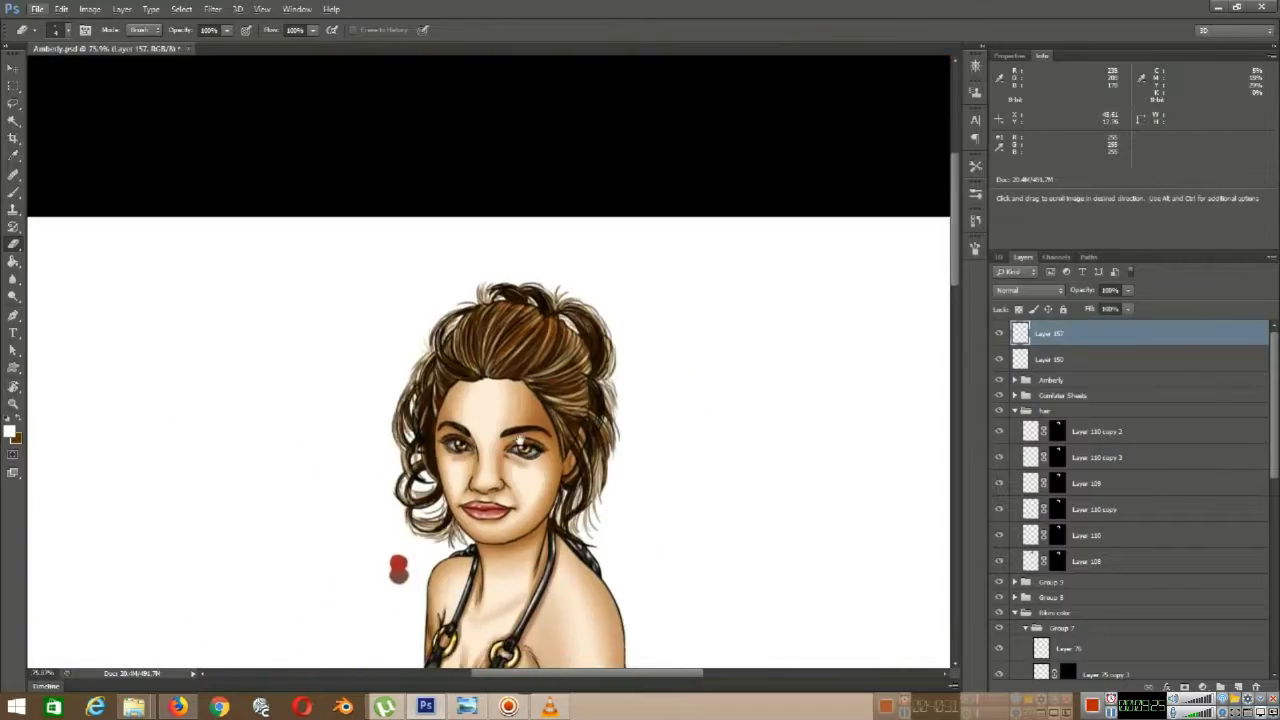
scroll(479, 569, "up", 5)
scroll(476, 390, "down", 1)
scroll(476, 390, "up", 2)
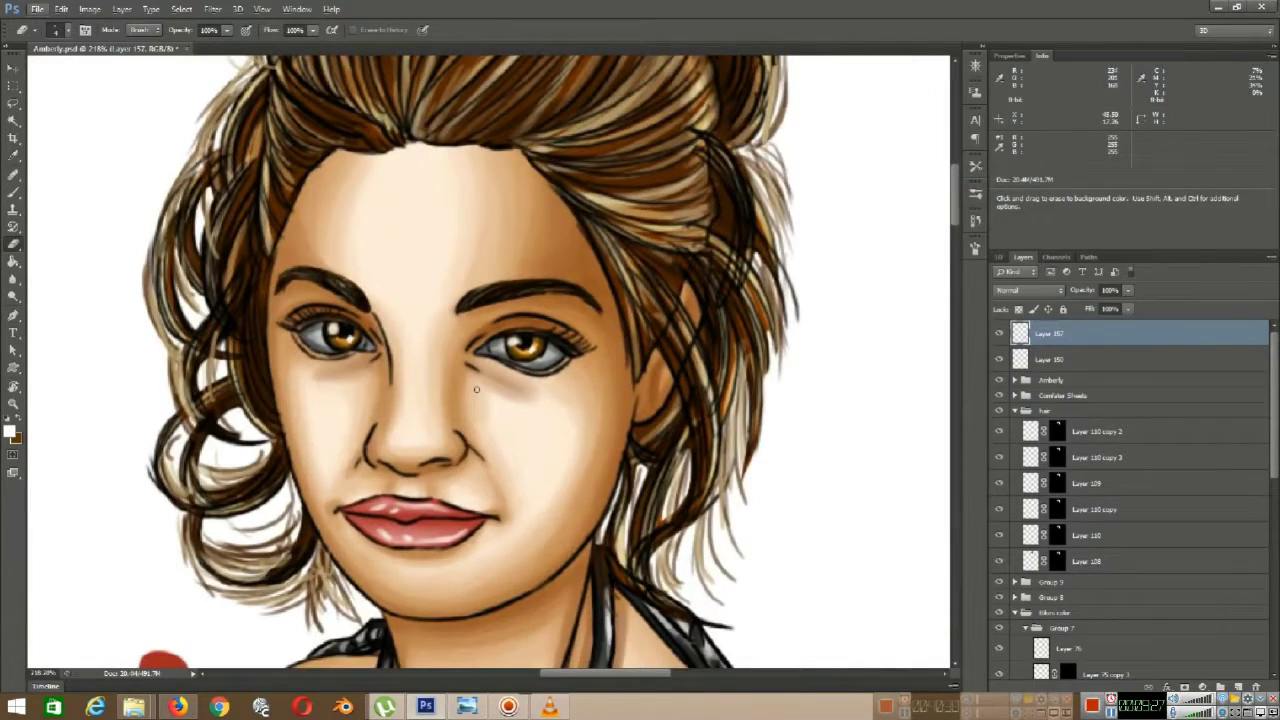
- Return to Layer 156 in the eye layers' group and choose a new foreground colour in the Color Picker
scroll(1012, 479, "down", 10)
left_click(1012, 479)
left_click(14, 432)
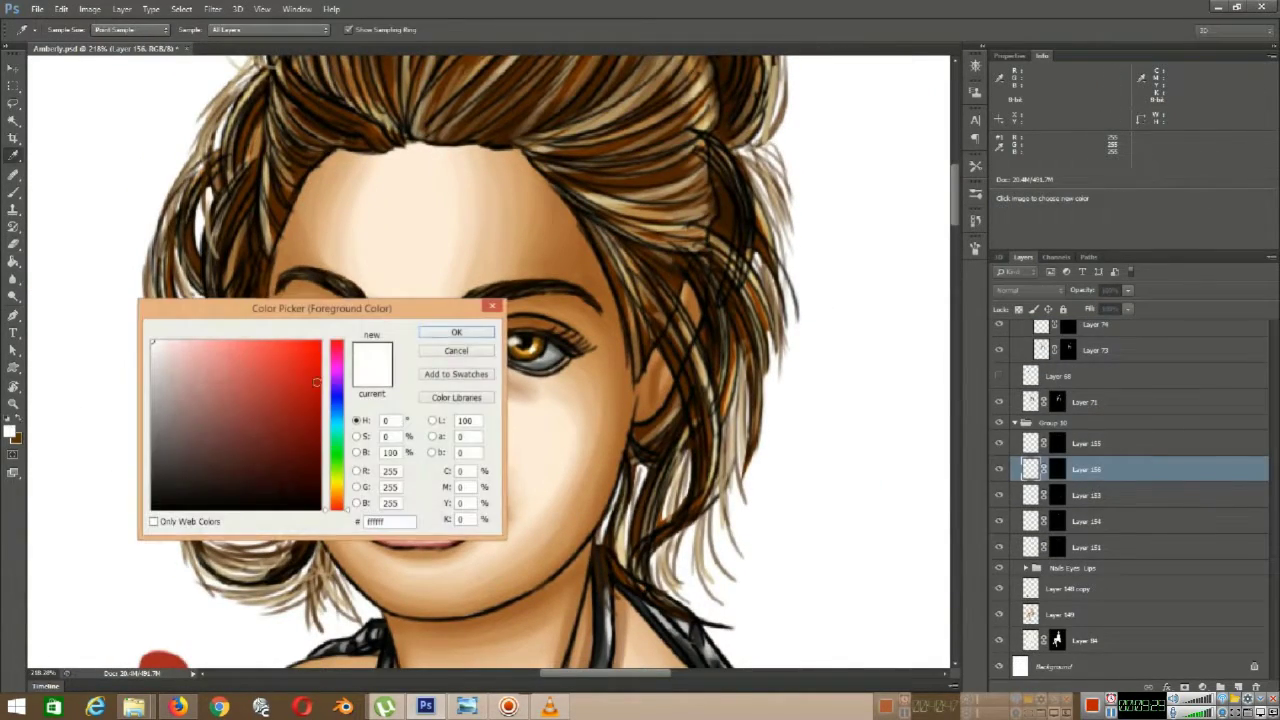
left_click(546, 344)
left_click(456, 332)
- Paint white highlights on the red toenails on Layer 158, raising the brush opacity to 40%
scroll(280, 205, "up", 4)
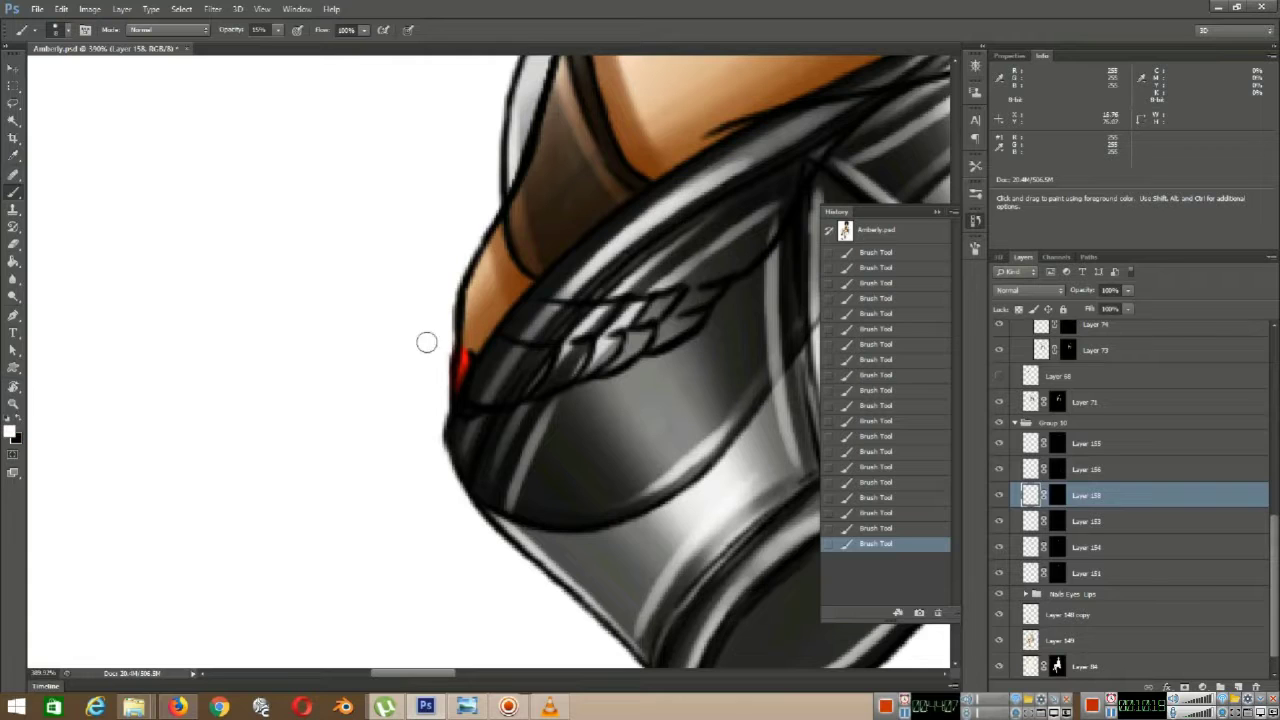
left_click_drag(471, 352, 485, 397)
left_click_drag(537, 477, 534, 422)
left_click_drag(548, 420, 468, 376)
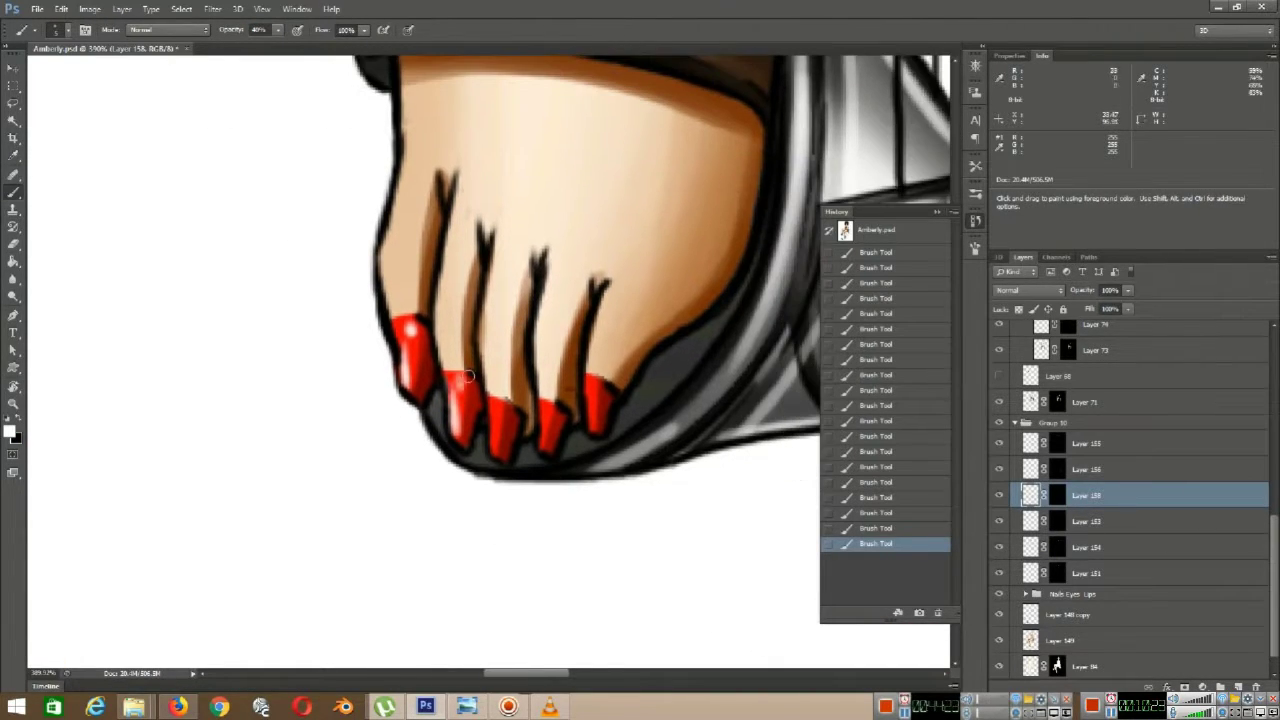
left_click(505, 417)
left_click_drag(543, 438, 484, 420)
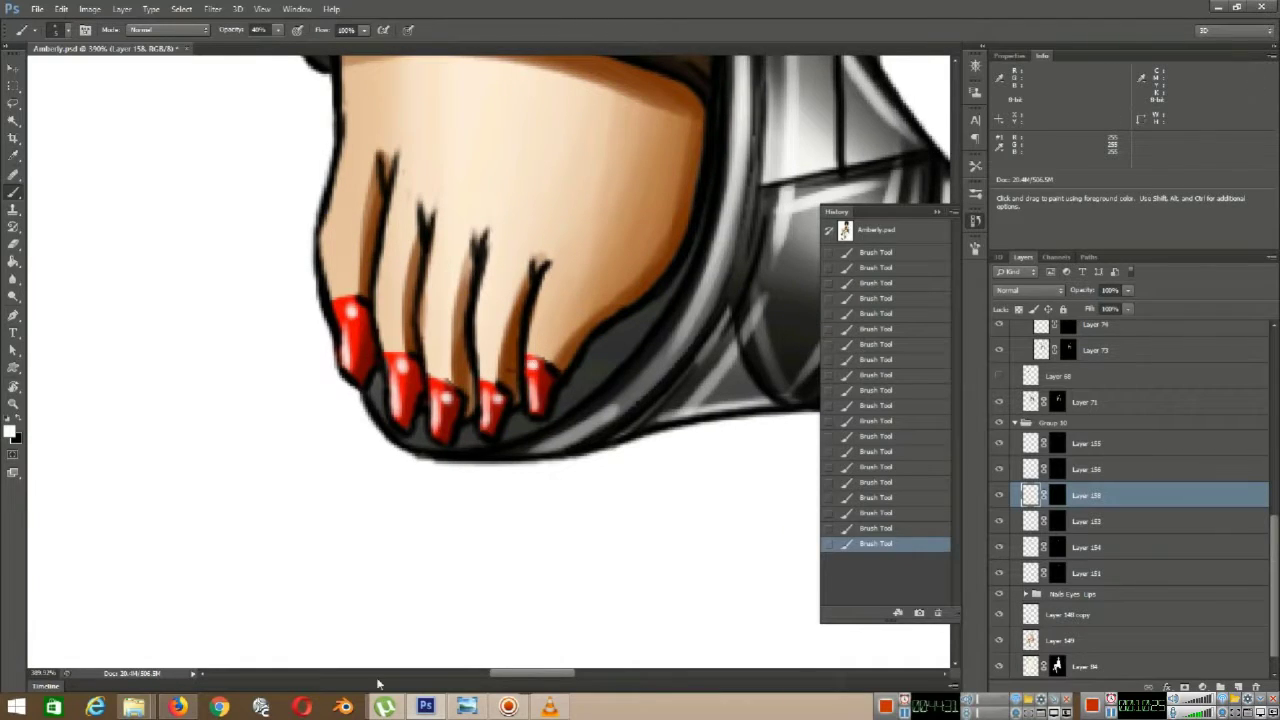
- Paint white highlights on the red fingernails of the hand resting on the sheets, using 40% brush opacity
left_click_drag(677, 279, 417, 428)
scroll(430, 312, "up", 11)
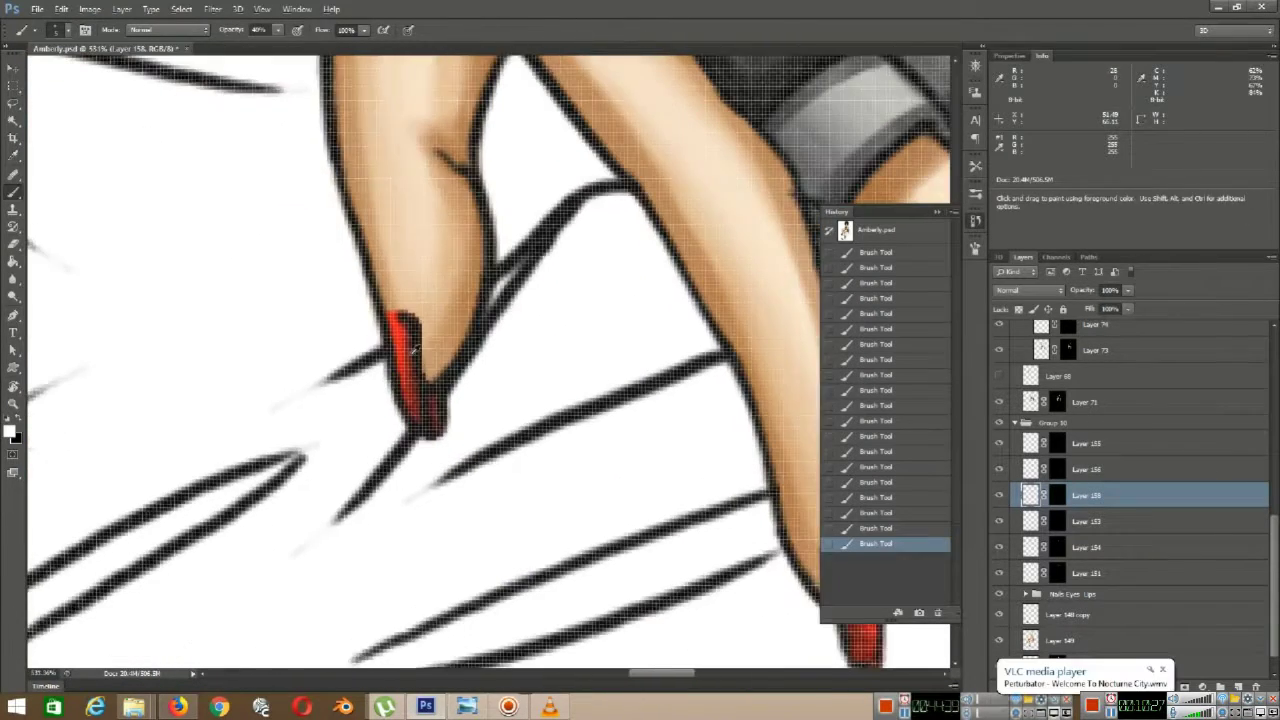
scroll(420, 335, "down", 1)
left_click_drag(411, 406, 398, 328)
left_click_drag(629, 420, 298, 317)
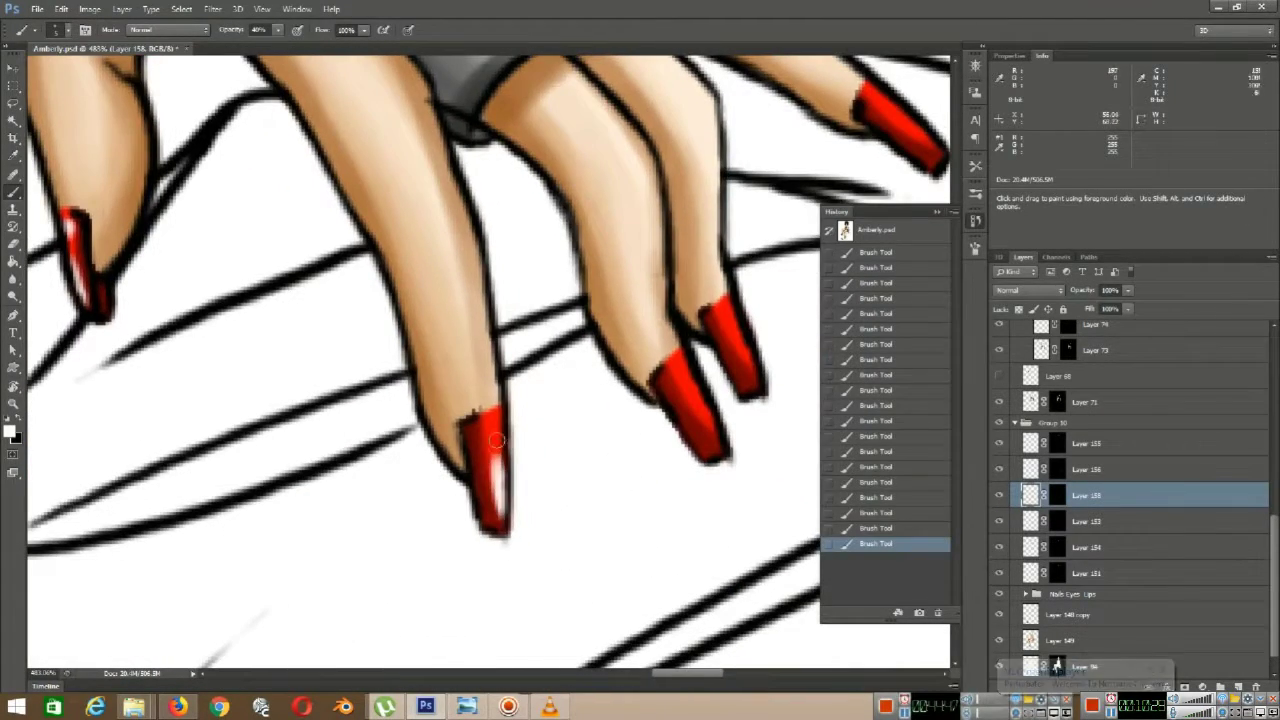
scroll(505, 400, "right", 3)
left_click_drag(533, 280, 363, 473)
left_click_drag(571, 319, 543, 290)
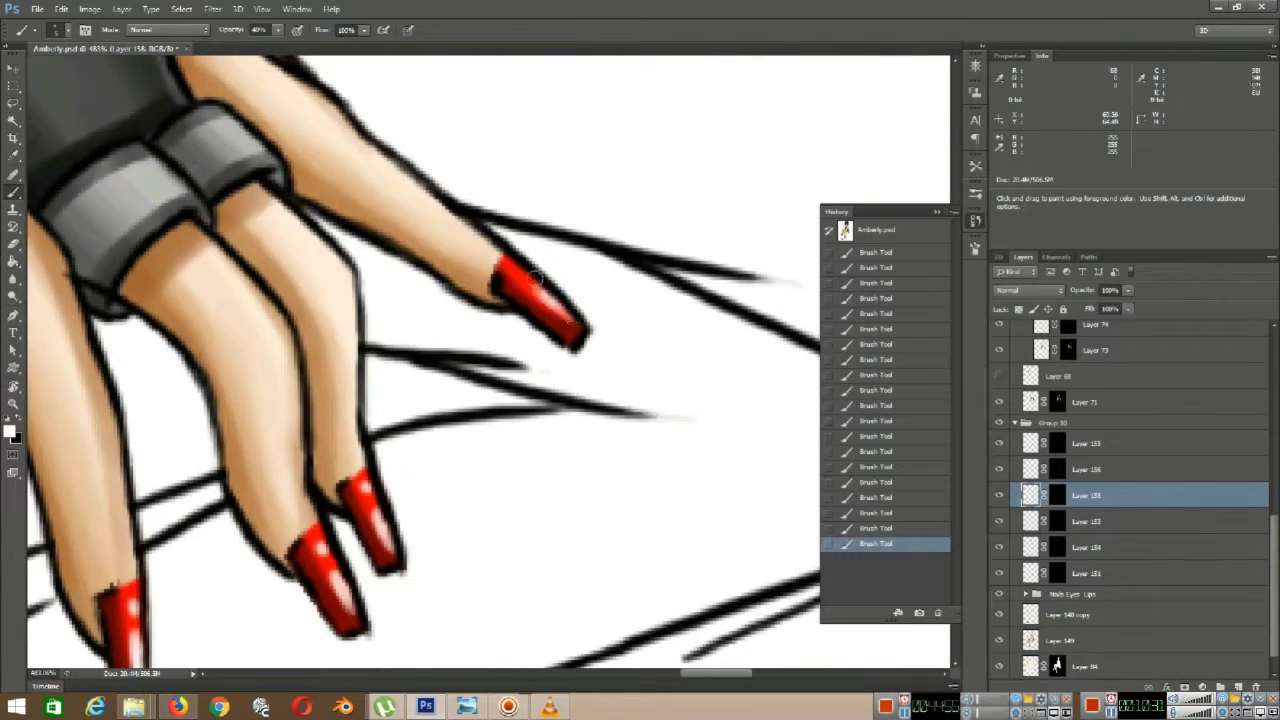
- Select Layer 151 and erase the red and mauve colour swatches beside the character's shoulder
scroll(451, 619, "down", 20)
left_click_drag(250, 100, 480, 550)
scroll(469, 452, "up", 13)
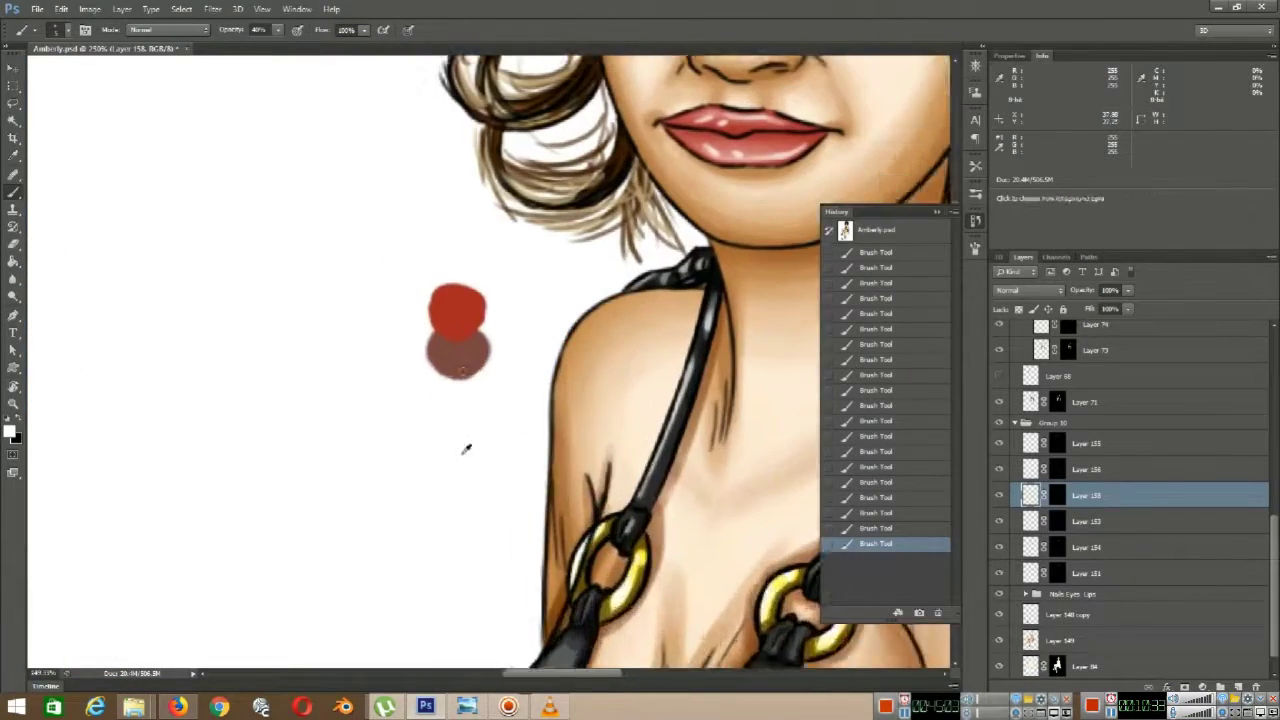
left_click_drag(462, 369, 401, 447)
left_click(1010, 573)
key("e")
mouse_move(398, 380)
left_mouse_down()
mouse_move(414, 457)
mouse_move(424, 361)
left_mouse_up()
scroll(414, 420, "down", 5)
scroll(430, 310, "down", 5)
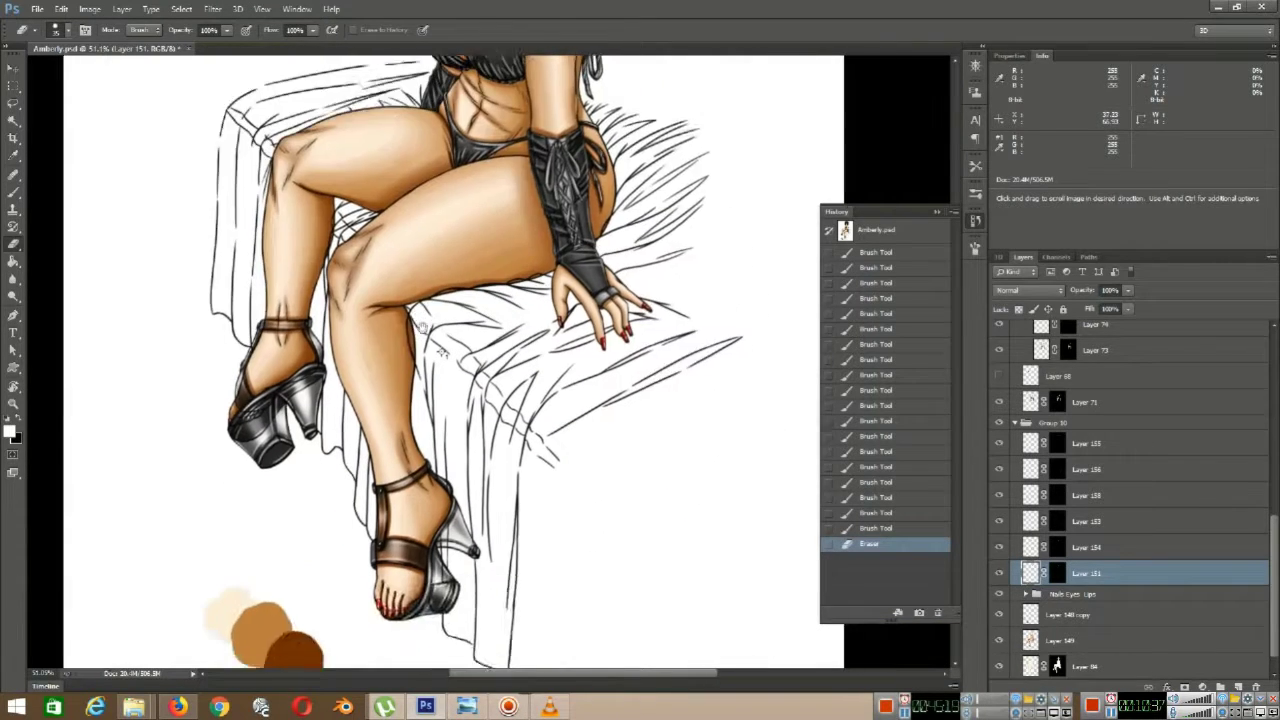
- Collapse the hair group, select Layer 111 in the Comforter Sheets group and set the foreground colour to light blue #56b9ff
scroll(424, 361, "down", 3)
scroll(1032, 432, "up", 6)
left_click(1015, 412)
left_click(1015, 395)
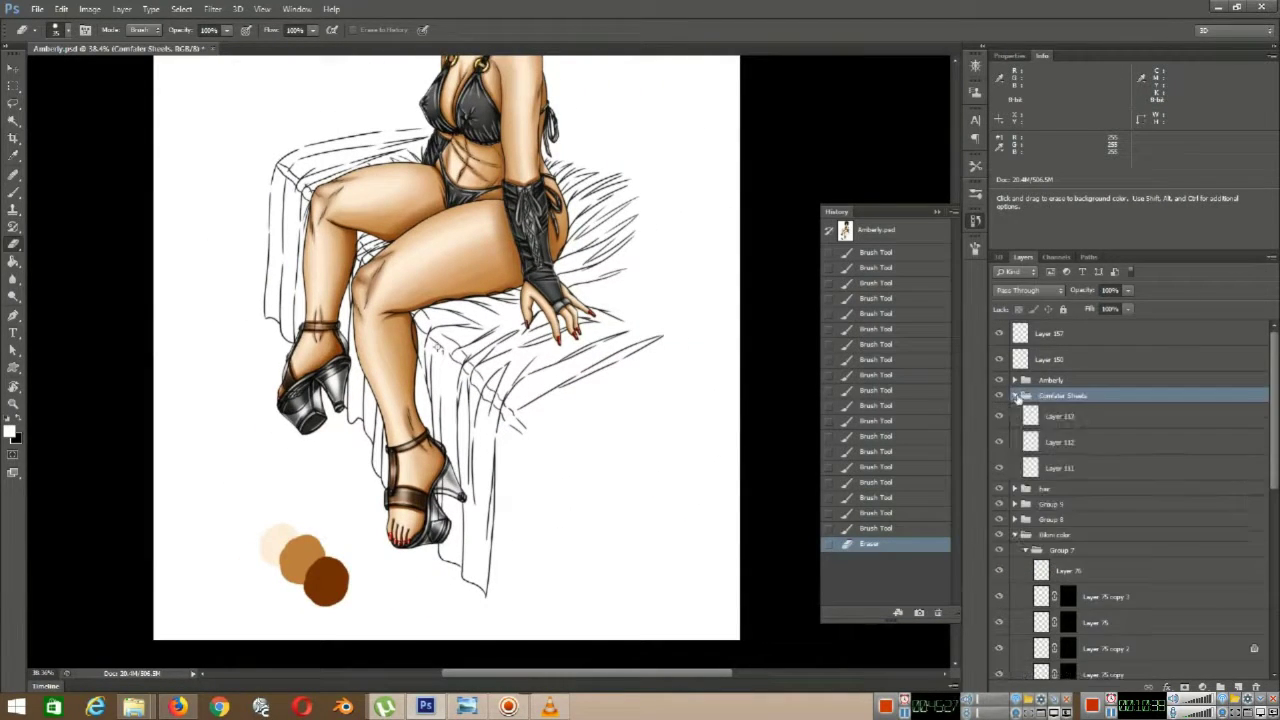
left_click(1046, 470)
left_click(9, 431)
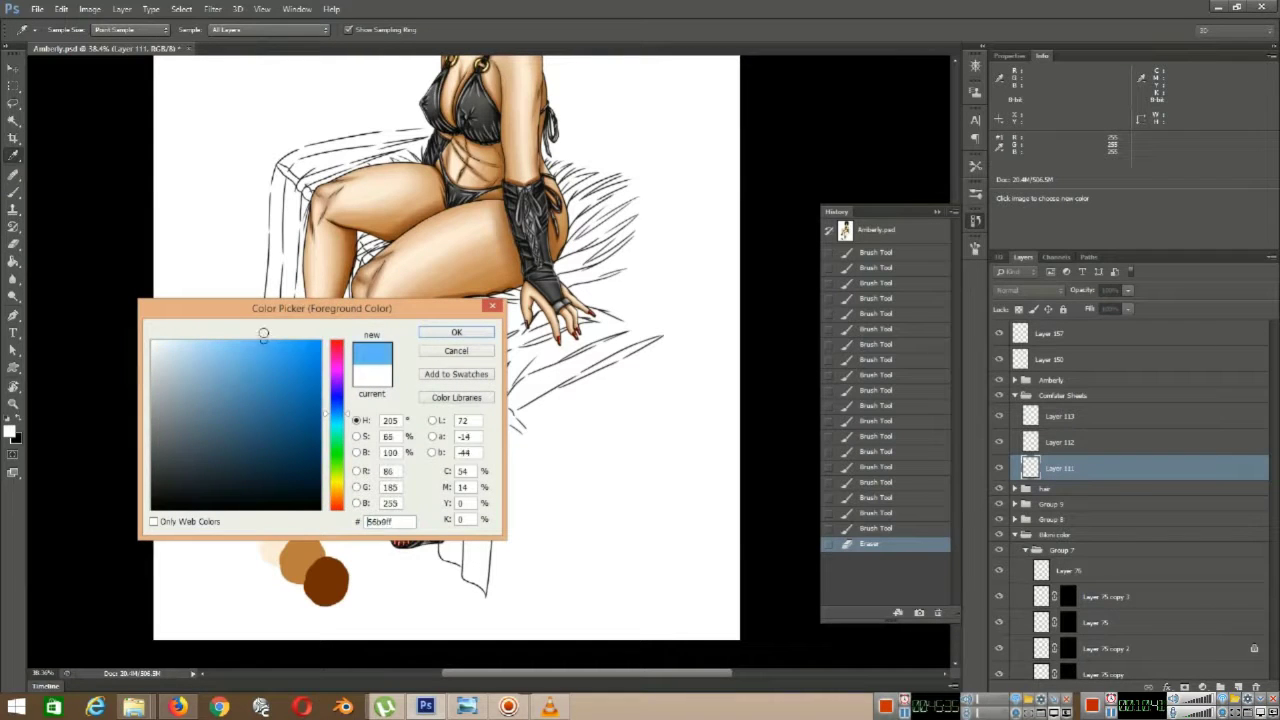
left_click(456, 332)
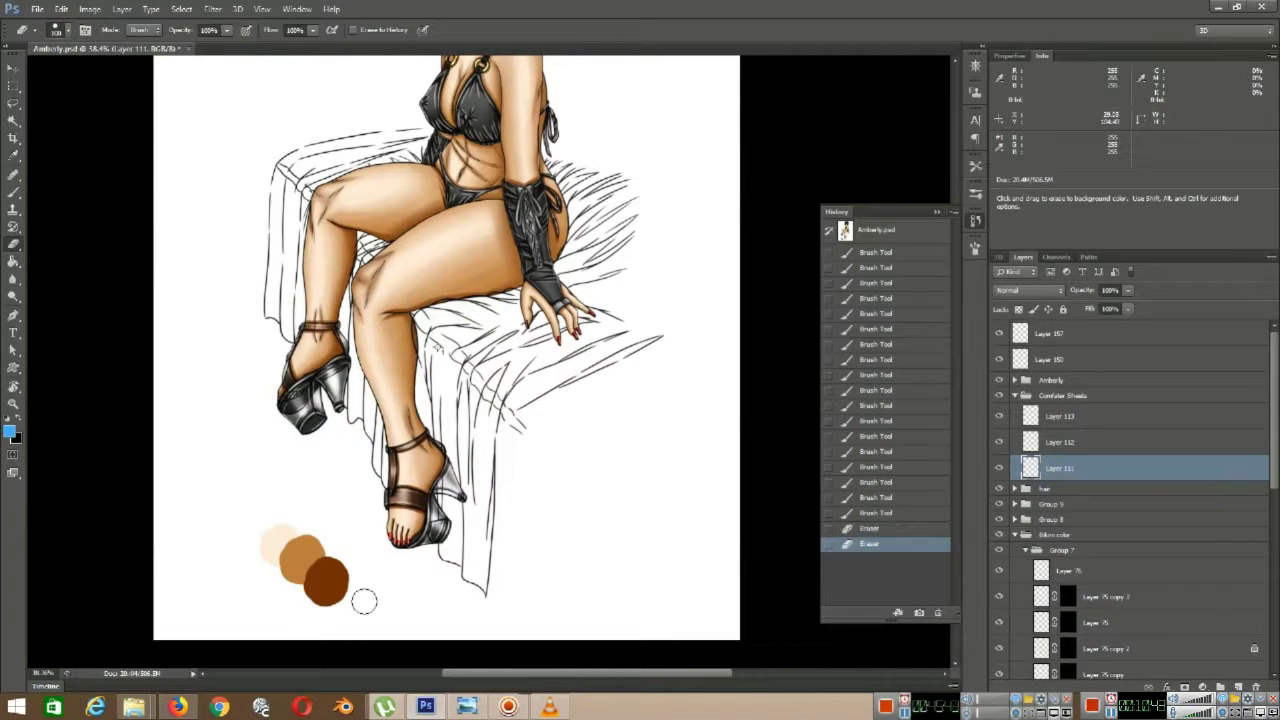
- Paint the blue base colour over the comforter sheets beside and behind the resting hand on Layer 111 at 100% brush opacity
key("b")
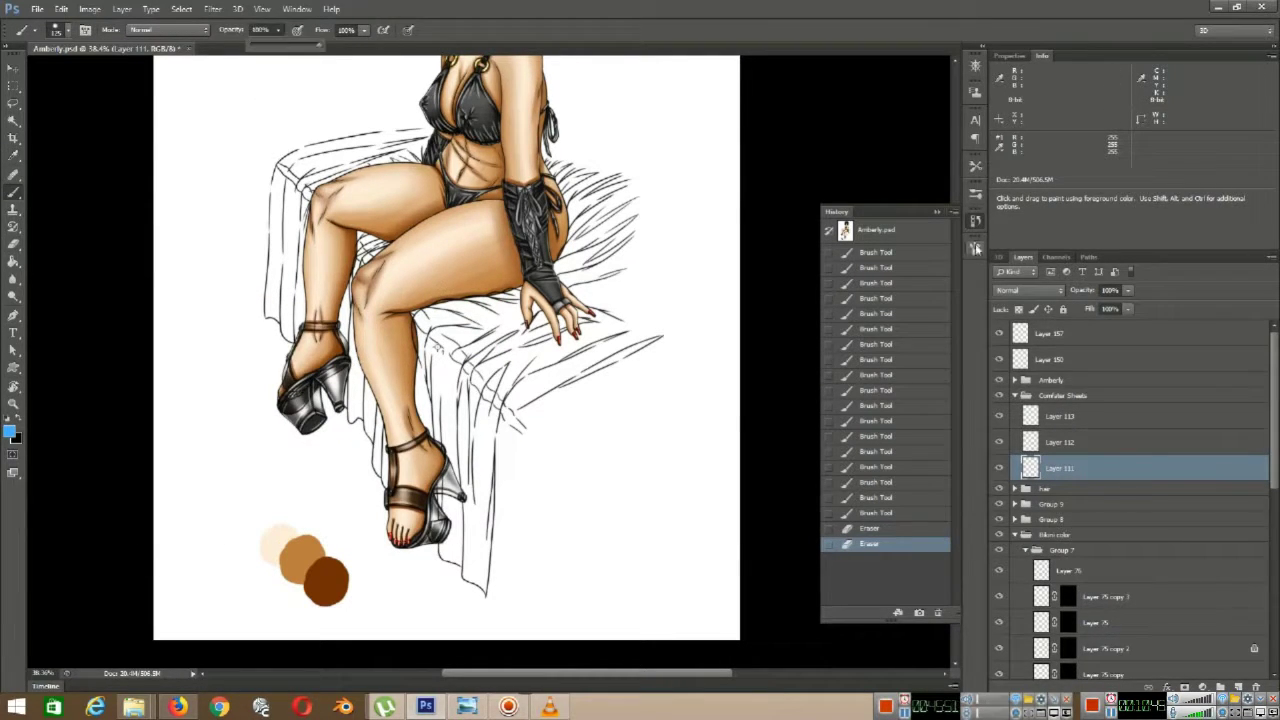
left_click(976, 249)
left_click(975, 248)
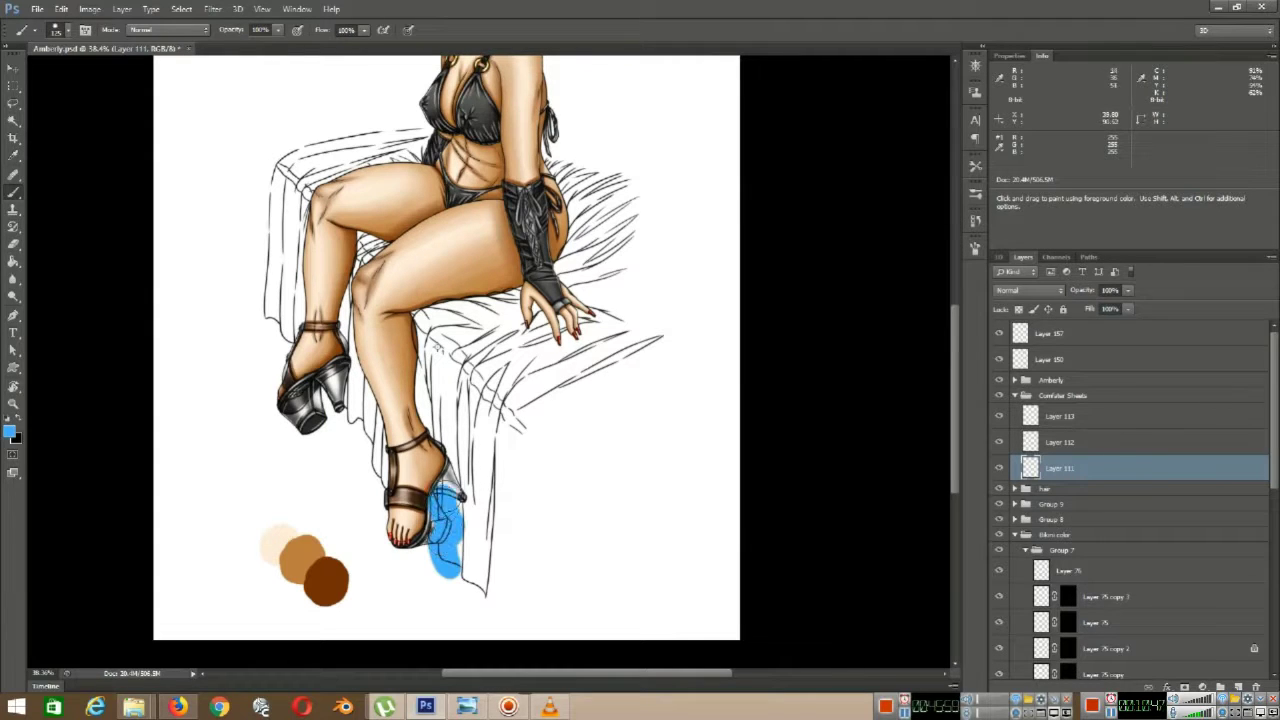
mouse_move(445, 485)
left_mouse_down()
mouse_move(413, 328)
mouse_move(510, 292)
mouse_move(543, 325)
mouse_move(580, 320)
mouse_move(550, 168)
mouse_move(647, 197)
mouse_move(620, 280)
mouse_move(665, 325)
mouse_move(560, 385)
mouse_move(460, 590)
left_mouse_up()
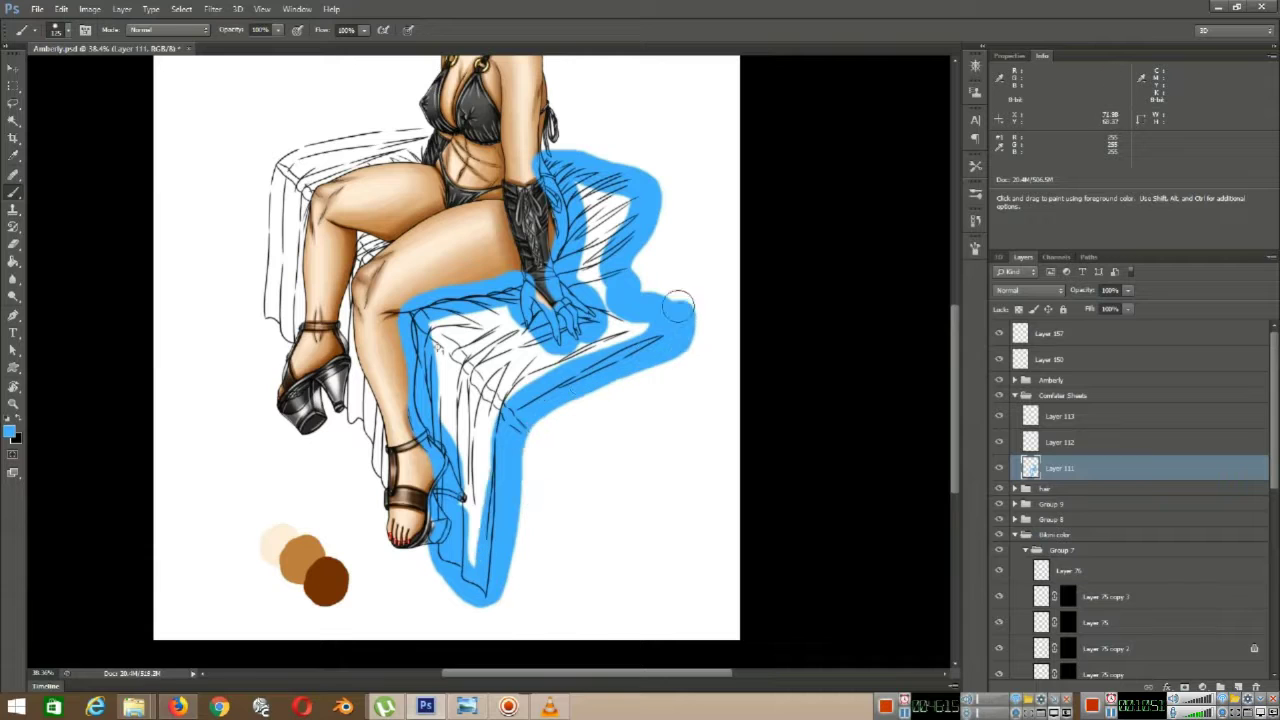
left_click_drag(677, 307, 625, 284)
mouse_move(617, 425)
left_mouse_down()
mouse_move(601, 342)
mouse_move(475, 494)
mouse_move(638, 322)
mouse_move(601, 294)
left_mouse_up()
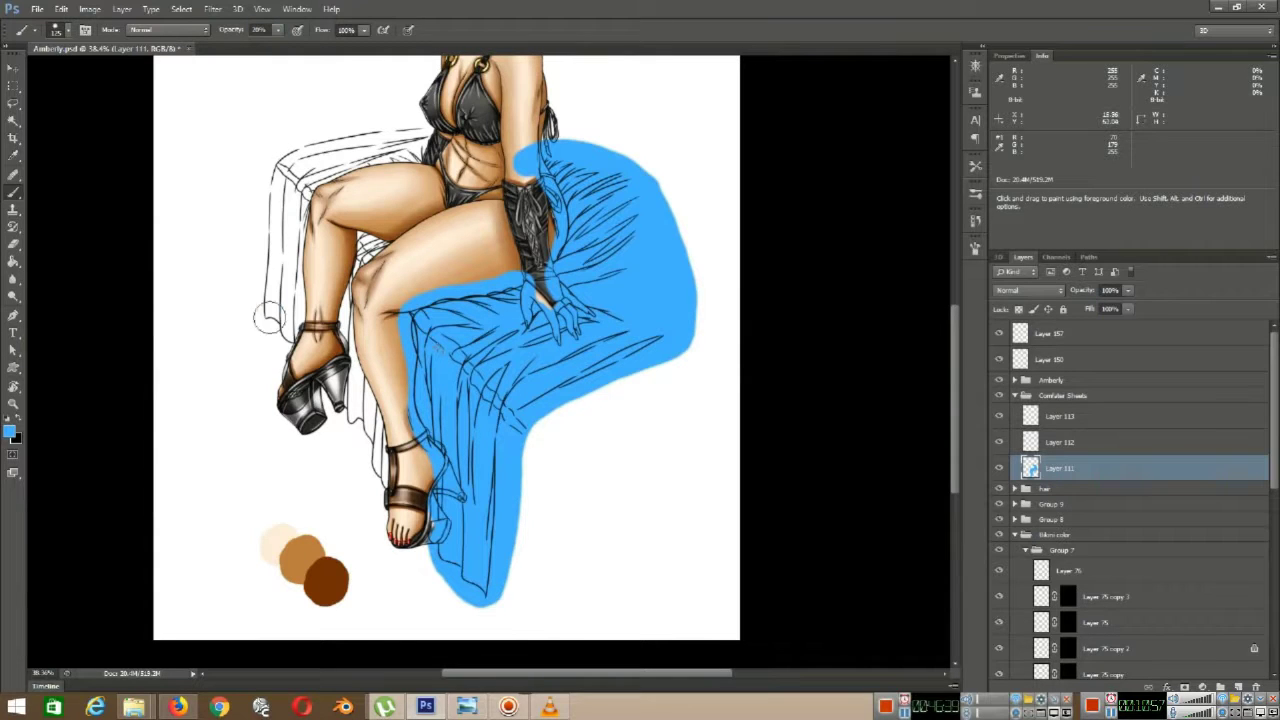
- Paint blue over the sheet drapery behind the far leg and between the shoes, using 20% brush opacity
mouse_move(269, 318)
left_mouse_down()
mouse_move(368, 142)
mouse_move(400, 178)
mouse_move(358, 194)
left_mouse_up()
mouse_move(274, 300)
left_mouse_down()
mouse_move(305, 350)
mouse_move(266, 212)
left_mouse_up()
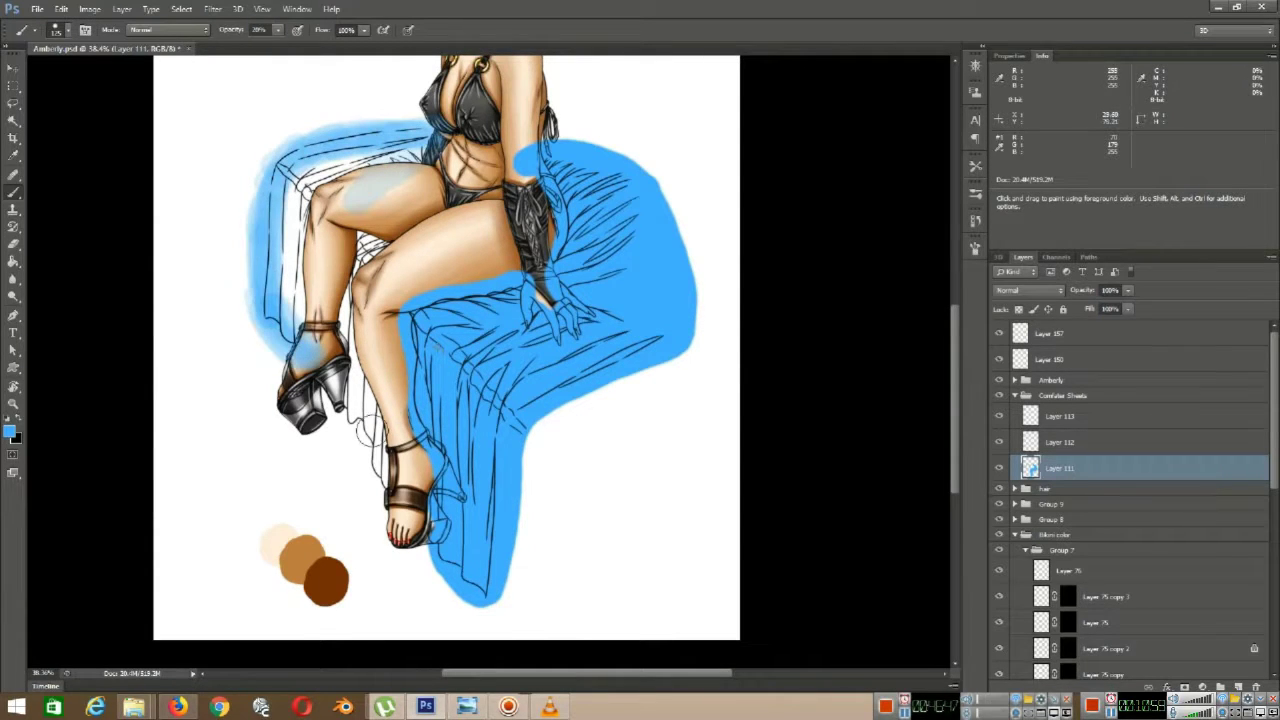
mouse_move(330, 380)
left_mouse_down()
mouse_move(410, 520)
mouse_move(360, 400)
mouse_move(410, 490)
left_mouse_up()
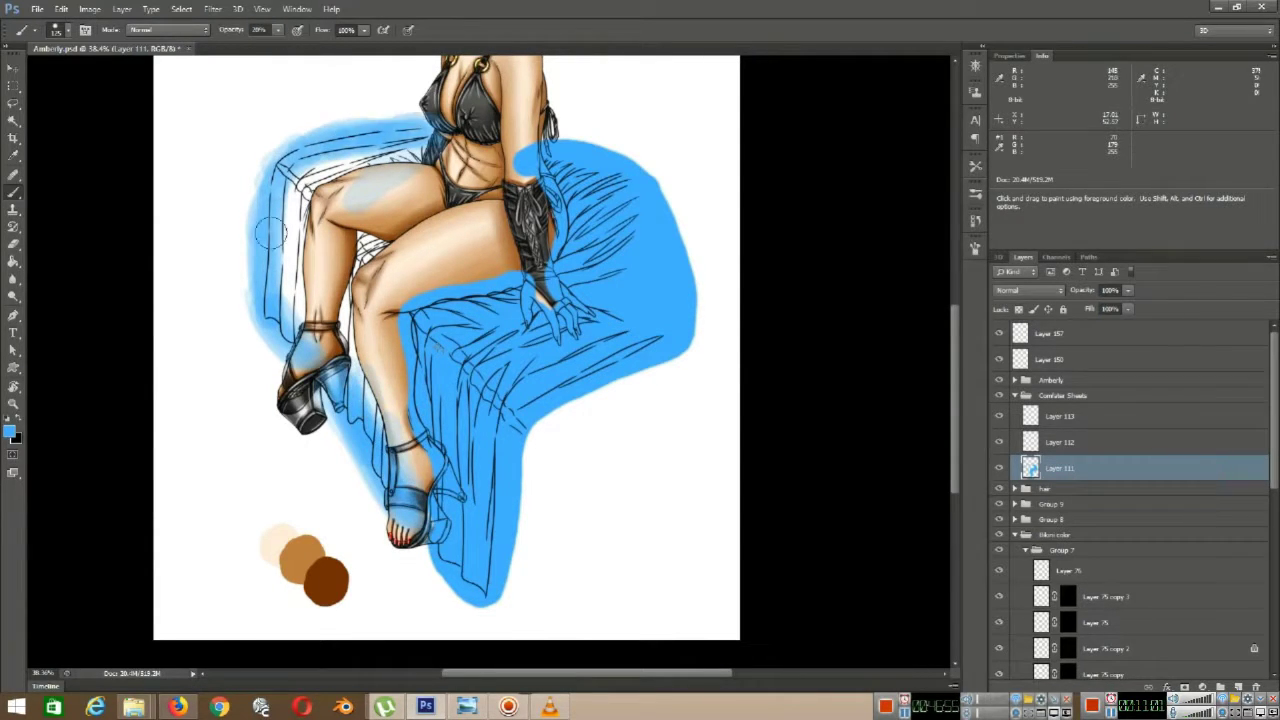
left_click_drag(270, 233, 338, 146)
- Erase the hard outer blue edge behind the resting hand and repaint it with soft strokes at 20% brush opacity
key("e")
mouse_move(525, 135)
left_mouse_down()
mouse_move(560, 215)
mouse_move(690, 360)
mouse_move(666, 343)
mouse_move(467, 580)
left_mouse_up()
key("b")
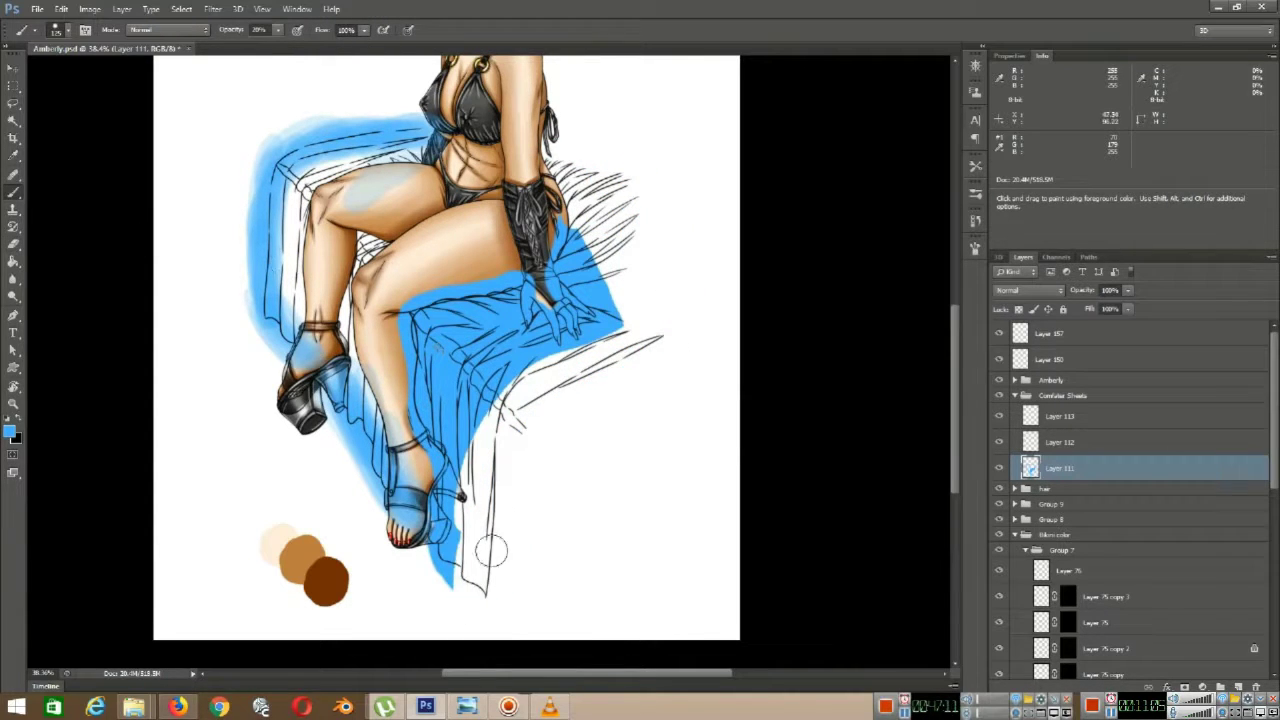
mouse_move(486, 537)
left_mouse_down()
mouse_move(500, 420)
mouse_move(627, 352)
mouse_move(663, 277)
mouse_move(525, 160)
mouse_move(650, 200)
left_mouse_up()
mouse_move(590, 230)
left_mouse_down()
mouse_move(612, 368)
mouse_move(503, 421)
left_mouse_up()
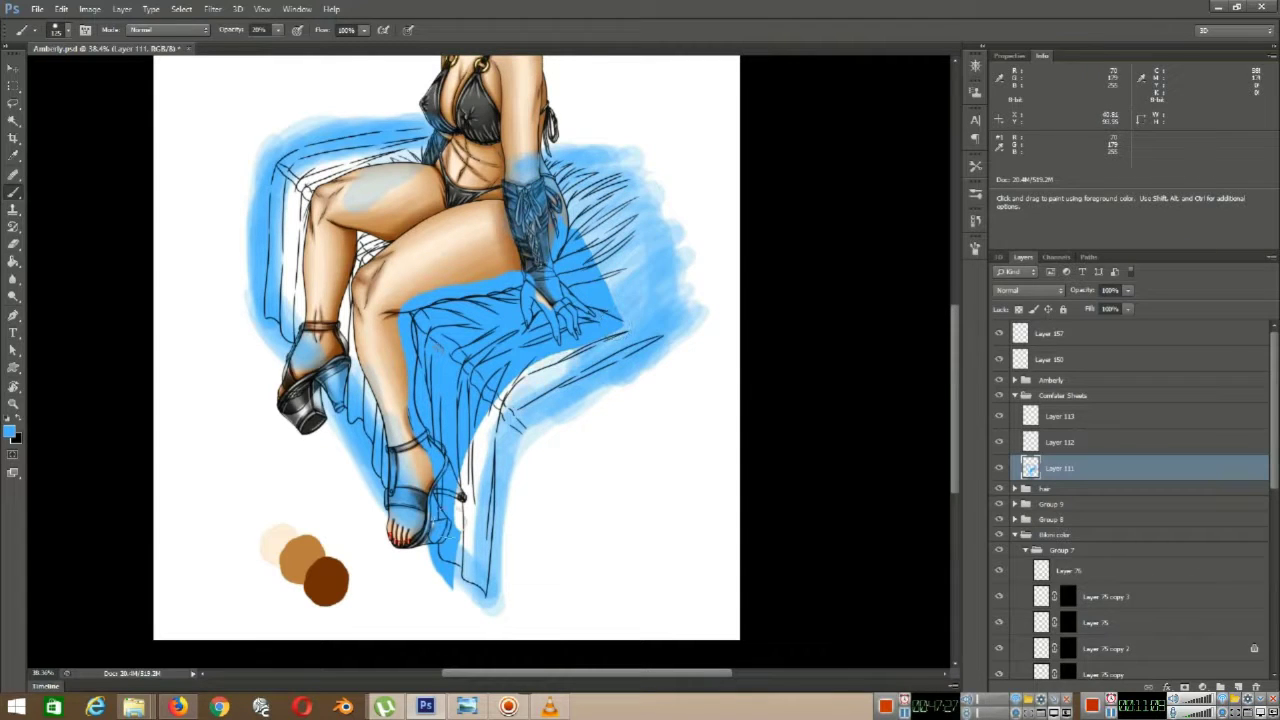
mouse_move(575, 180)
left_mouse_down()
mouse_move(646, 182)
mouse_move(695, 305)
left_mouse_up()
key("0")
left_click_drag(544, 203, 552, 228)
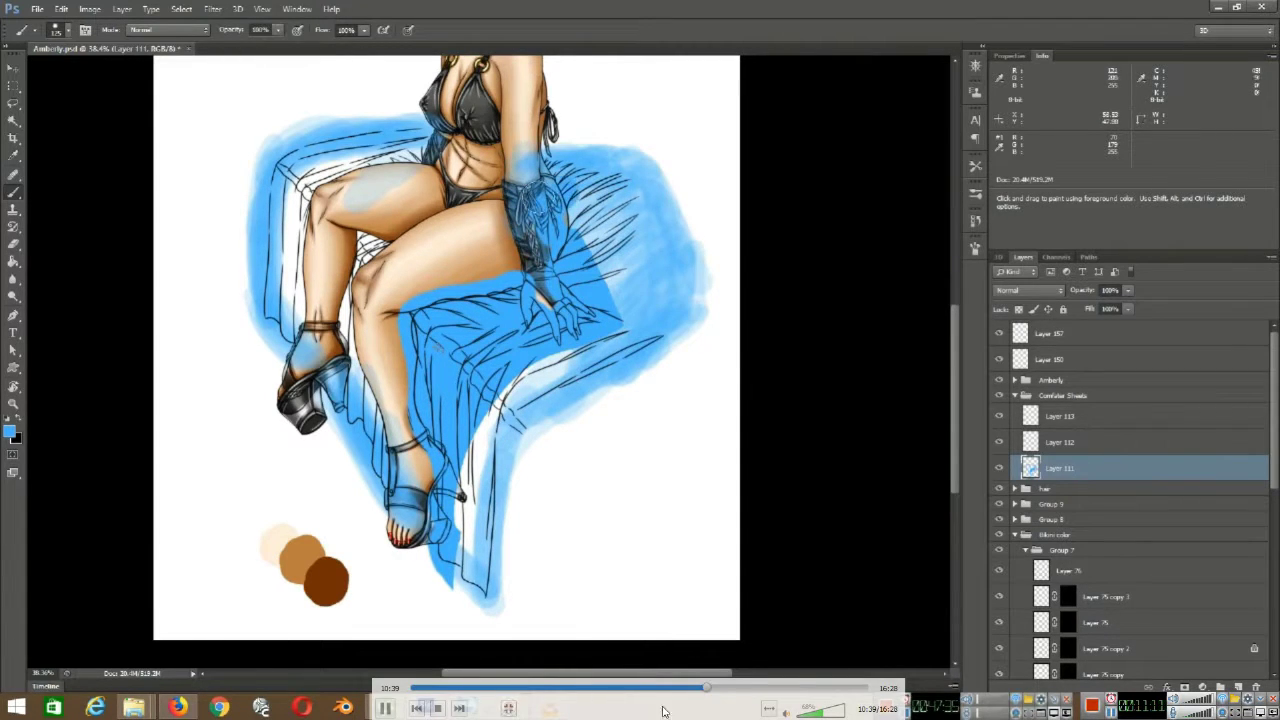
key("ctrl+z")
mouse_move(552, 177)
left_mouse_down()
mouse_move(577, 172)
mouse_move(636, 216)
left_mouse_up()
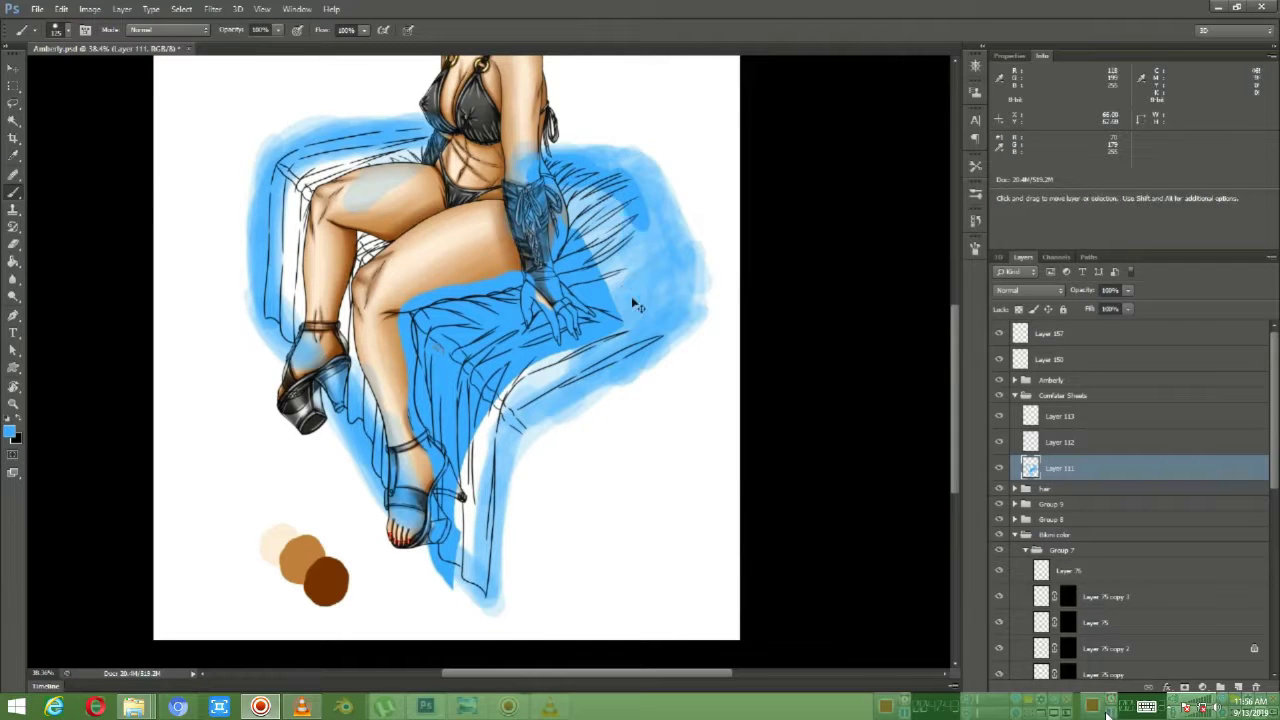
left_click(975, 221)
left_click(878, 498)
left_click(884, 483)
left_click(884, 468)
key("0")
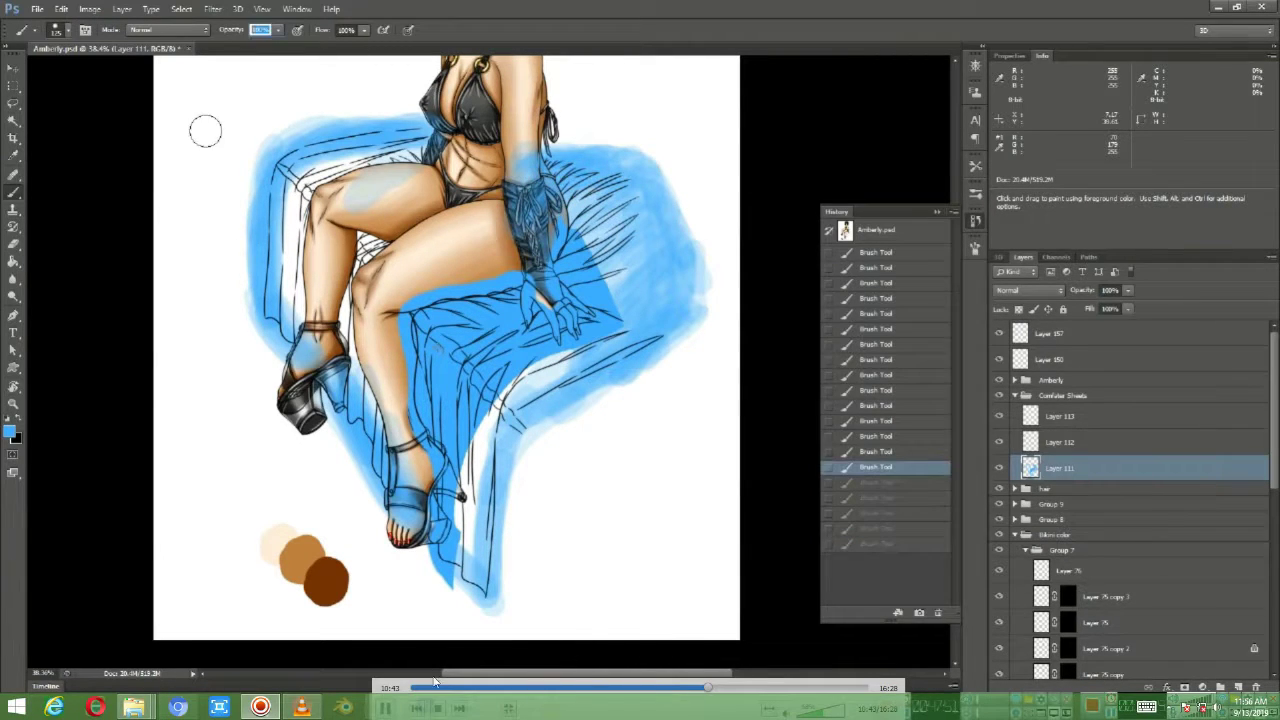
left_click(386, 709)
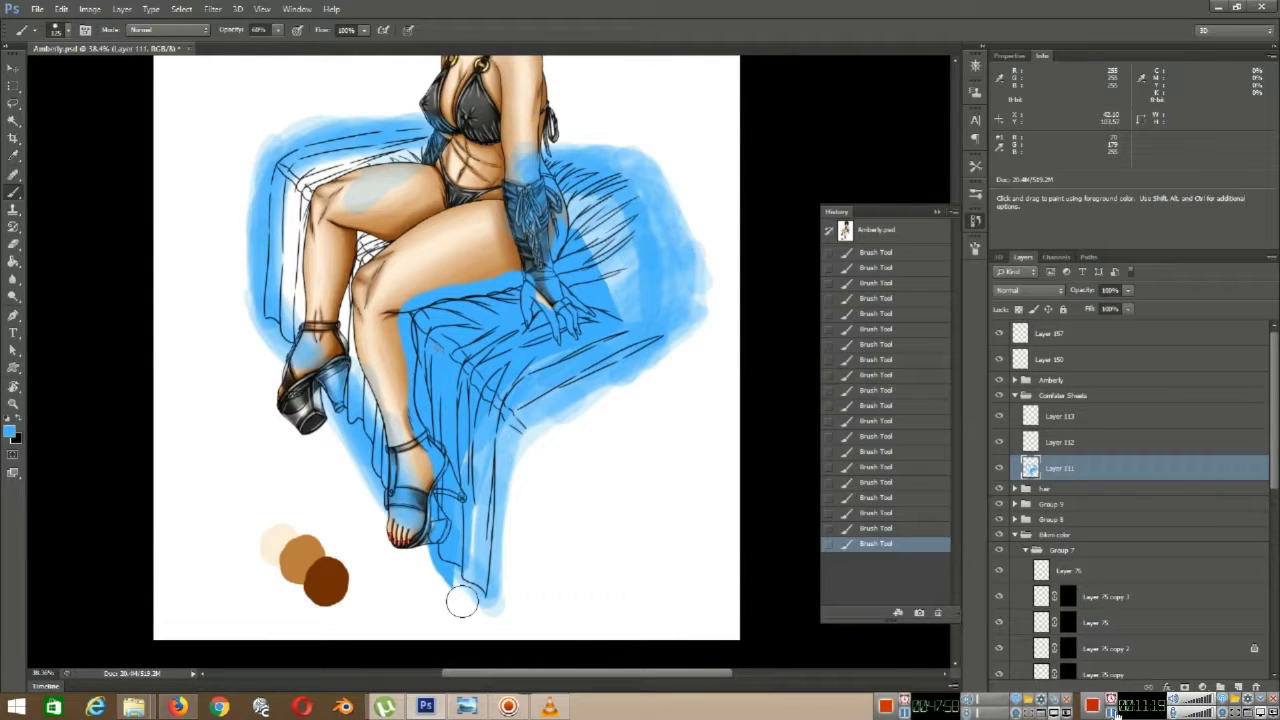
mouse_move(1108, 686)
left_click_drag(1128, 697, 1112, 593)
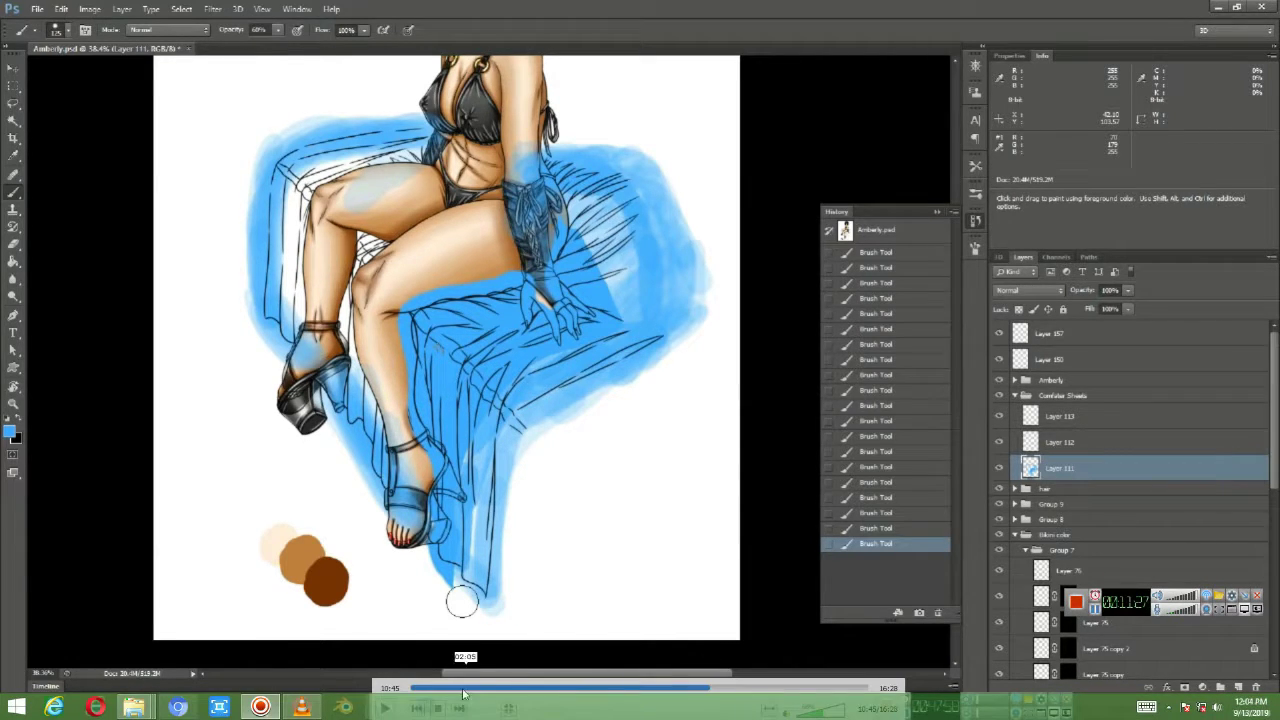
left_click(386, 708)
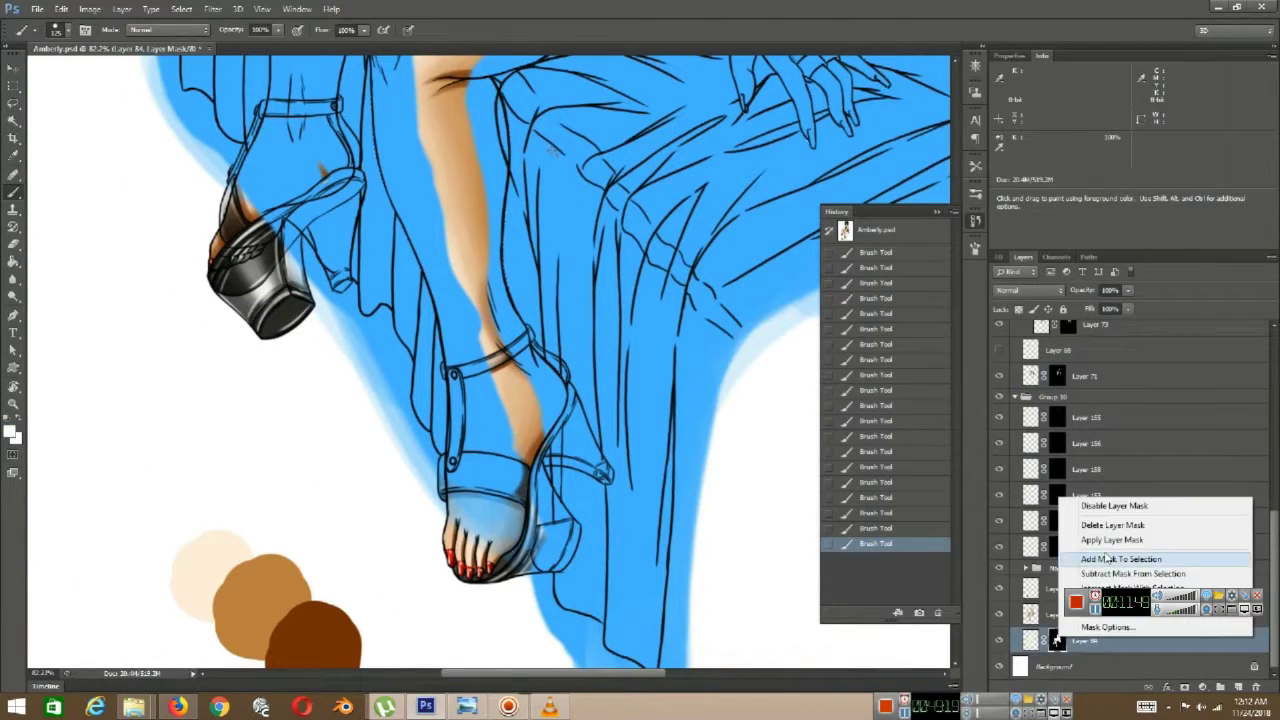
- Load the layer mask of the character's skin layer, Layer 84, as a selection
scroll(1008, 447, "up", 3)
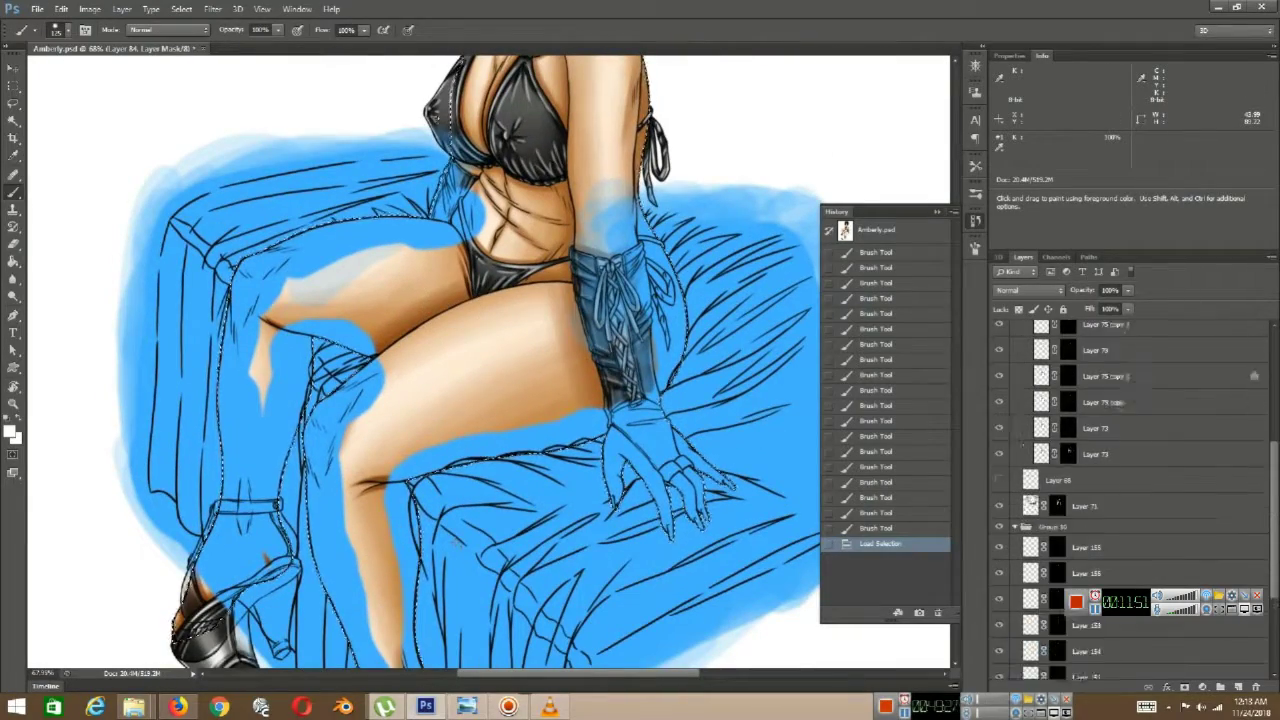
scroll(1010, 440, "up", 4)
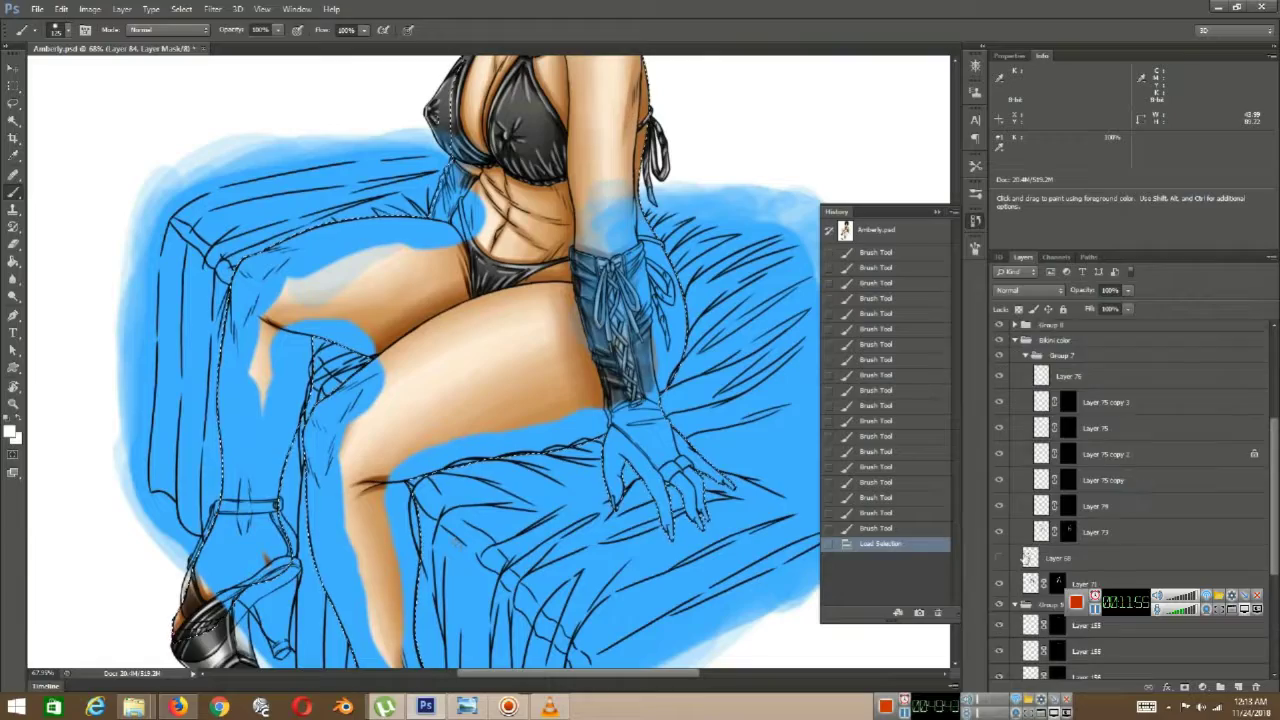
right_click(1030, 600)
left_click(1075, 331)
scroll(1057, 602, "down", 3)
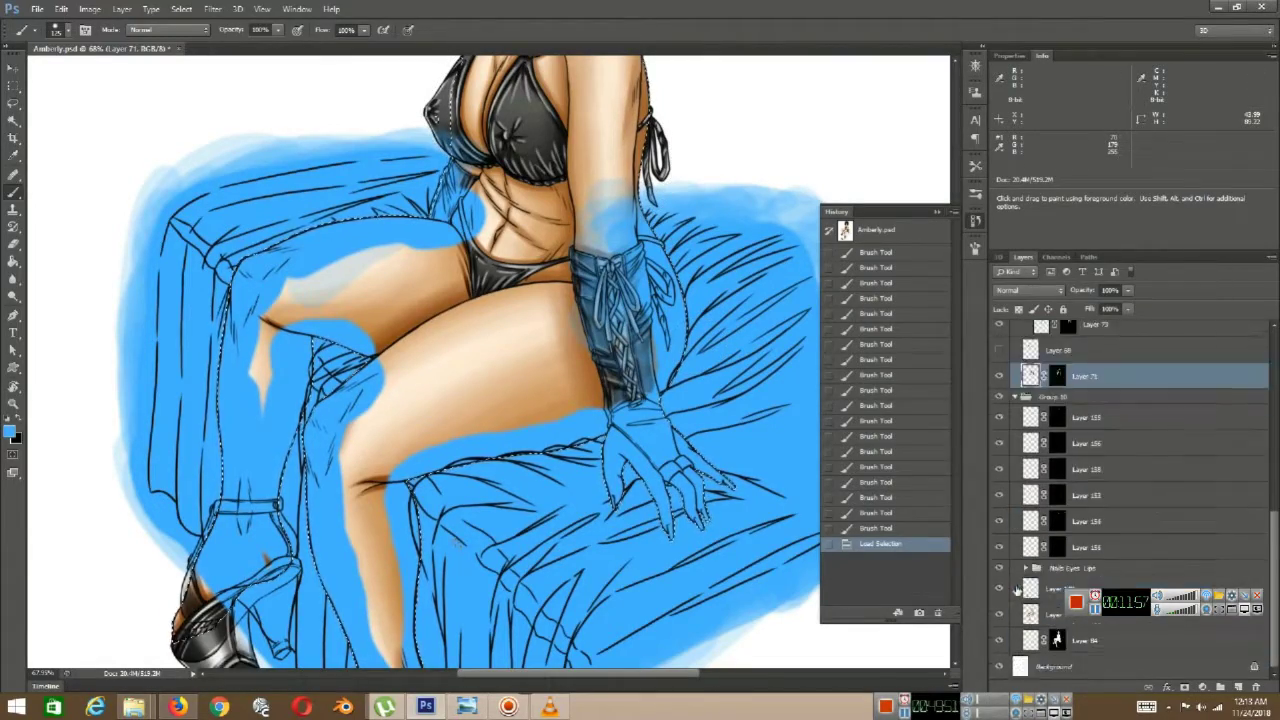
scroll(1050, 570, "up", 3)
right_click(1041, 527)
left_click(1082, 267)
scroll(528, 148, "up", 1)
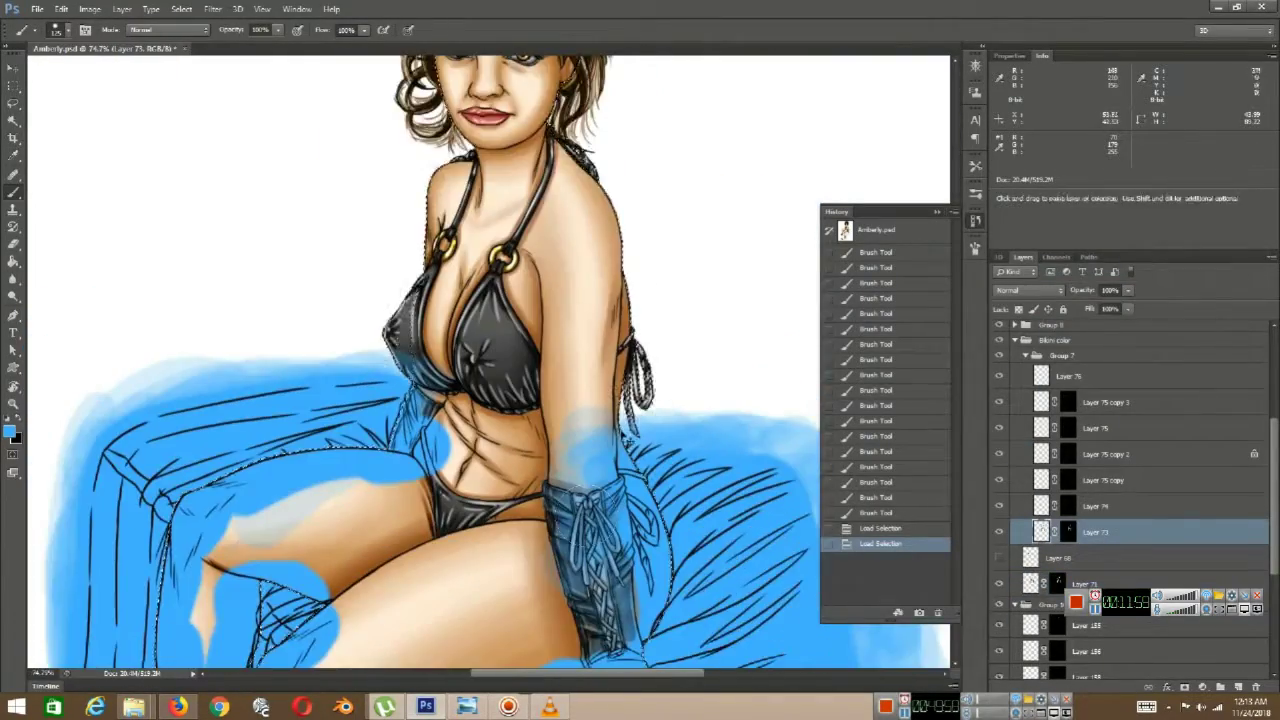
left_click_drag(676, 564, 716, 413)
key("ctrl+z")
right_click(1030, 585)
left_click(1066, 316)
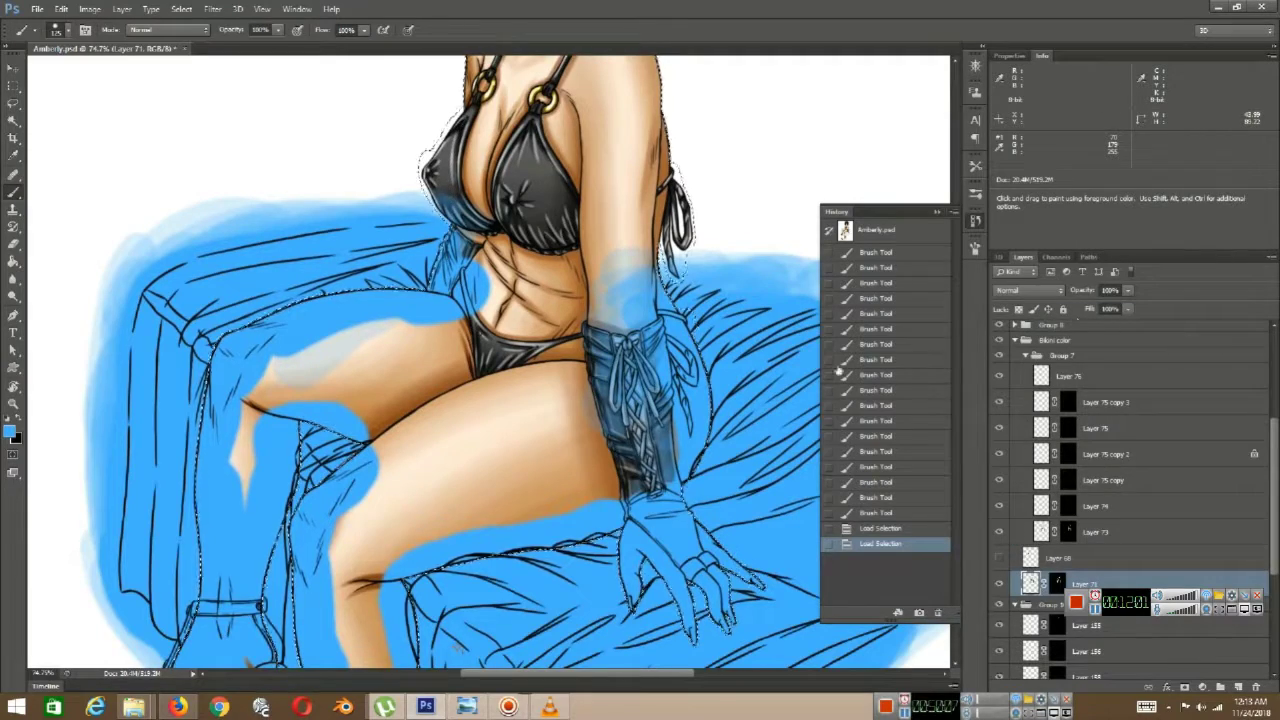
left_click_drag(812, 372, 778, 438)
key("ctrl+z")
- Add the layer masks of Layer 71 and Layer 73 to the character selection
right_click(1058, 594)
left_click(1096, 515)
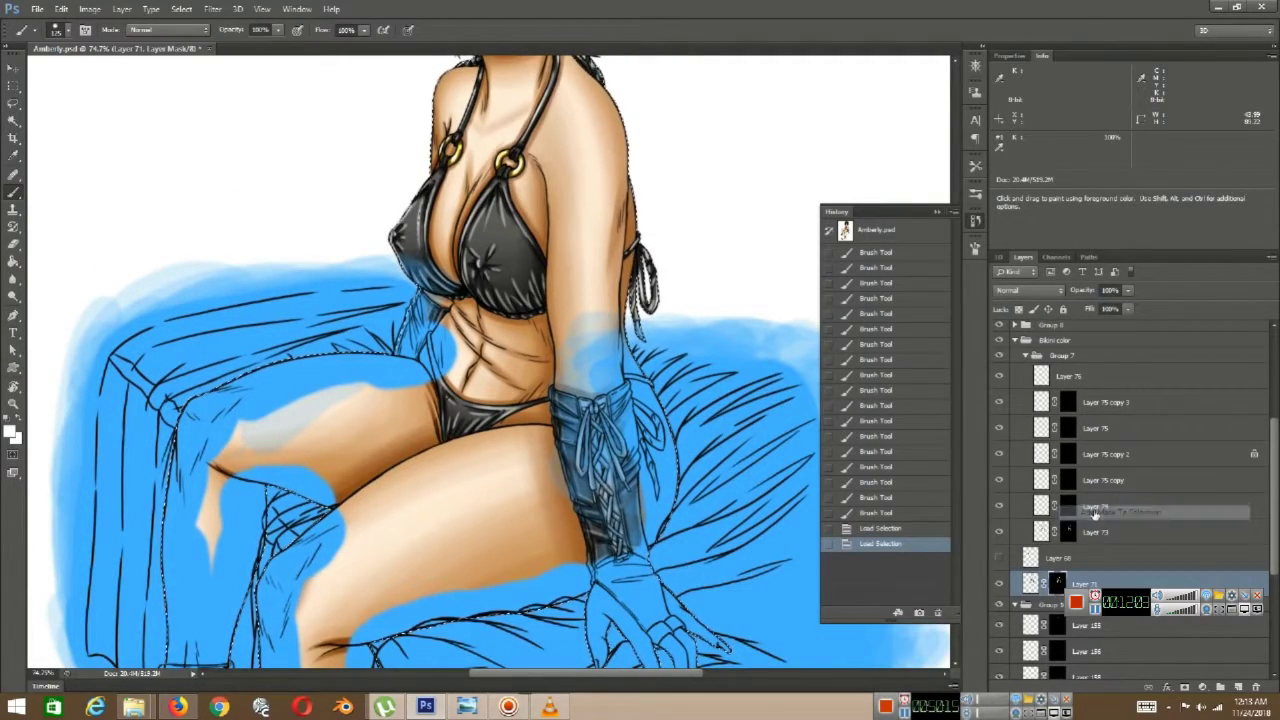
scroll(682, 342, "up", 3)
left_click_drag(682, 342, 755, 453)
right_click(1069, 532)
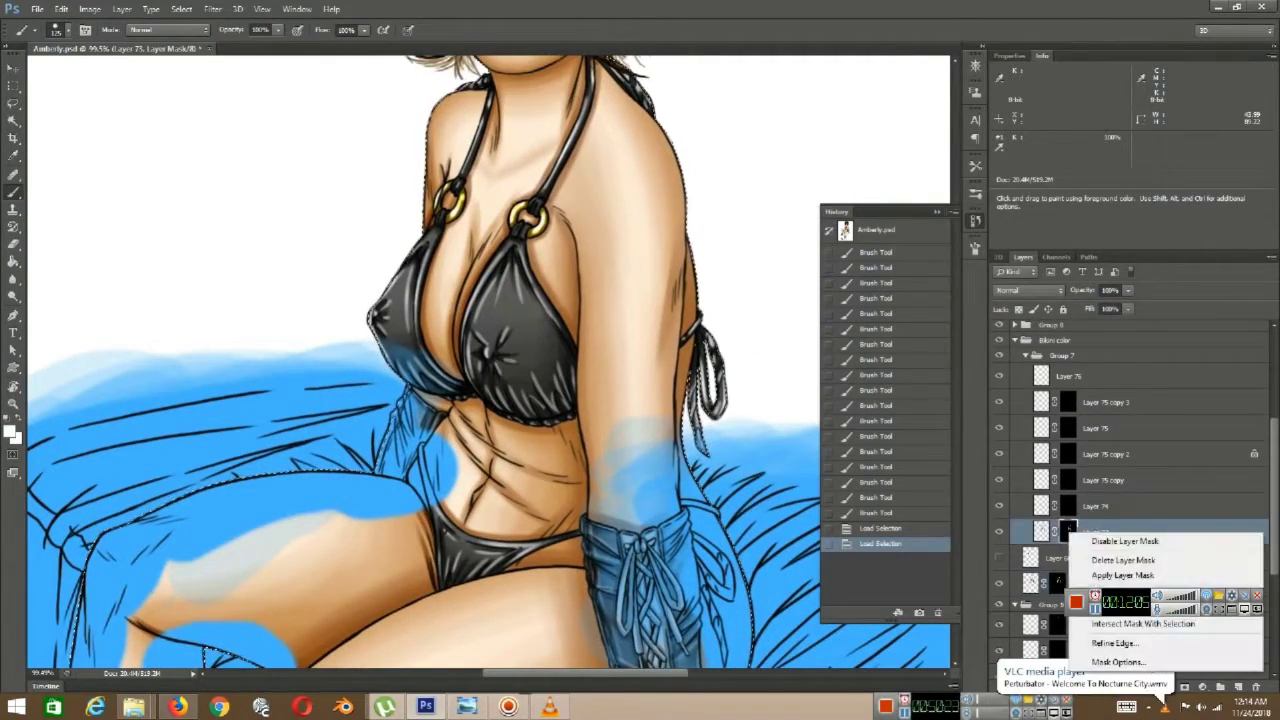
left_click(1108, 597)
left_click_drag(662, 452, 651, 520)
- Check what Layer 73 and Layer 71 cover, and add the mask of Layer 77 in Group 8 to the selection
left_click(999, 533)
left_click(999, 533)
left_click(999, 533)
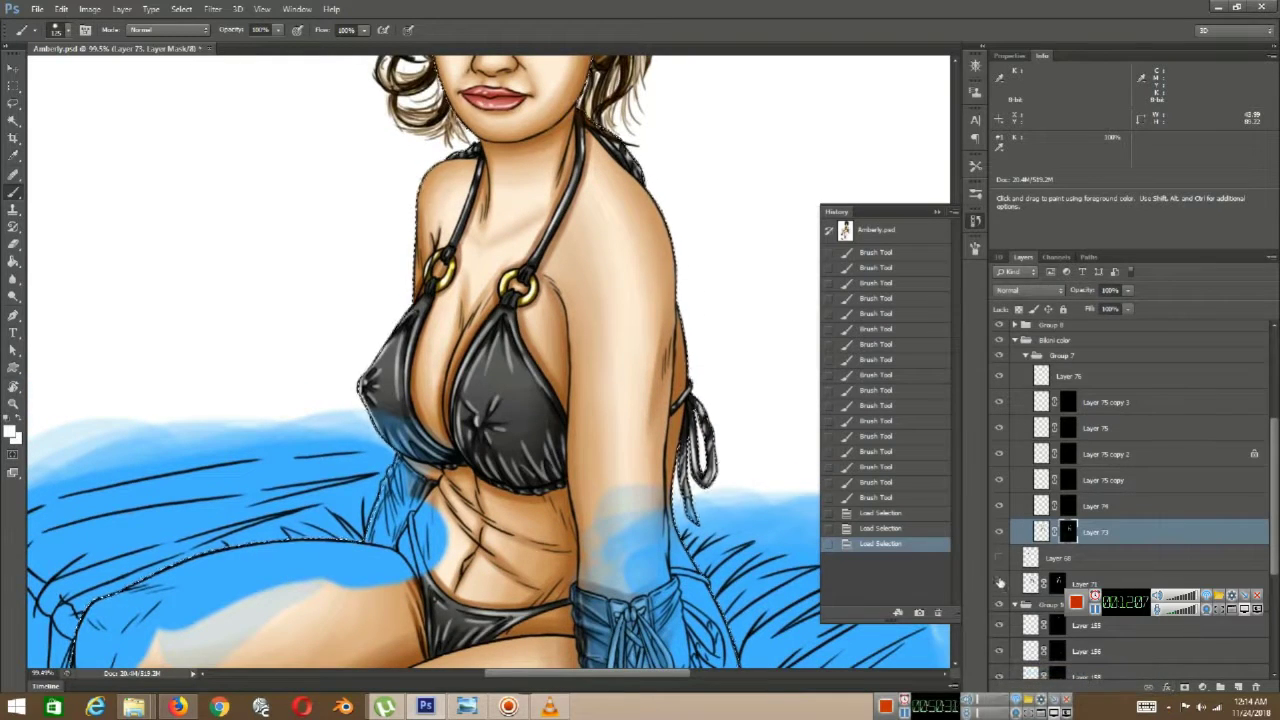
left_click(1000, 585)
left_click(1000, 585)
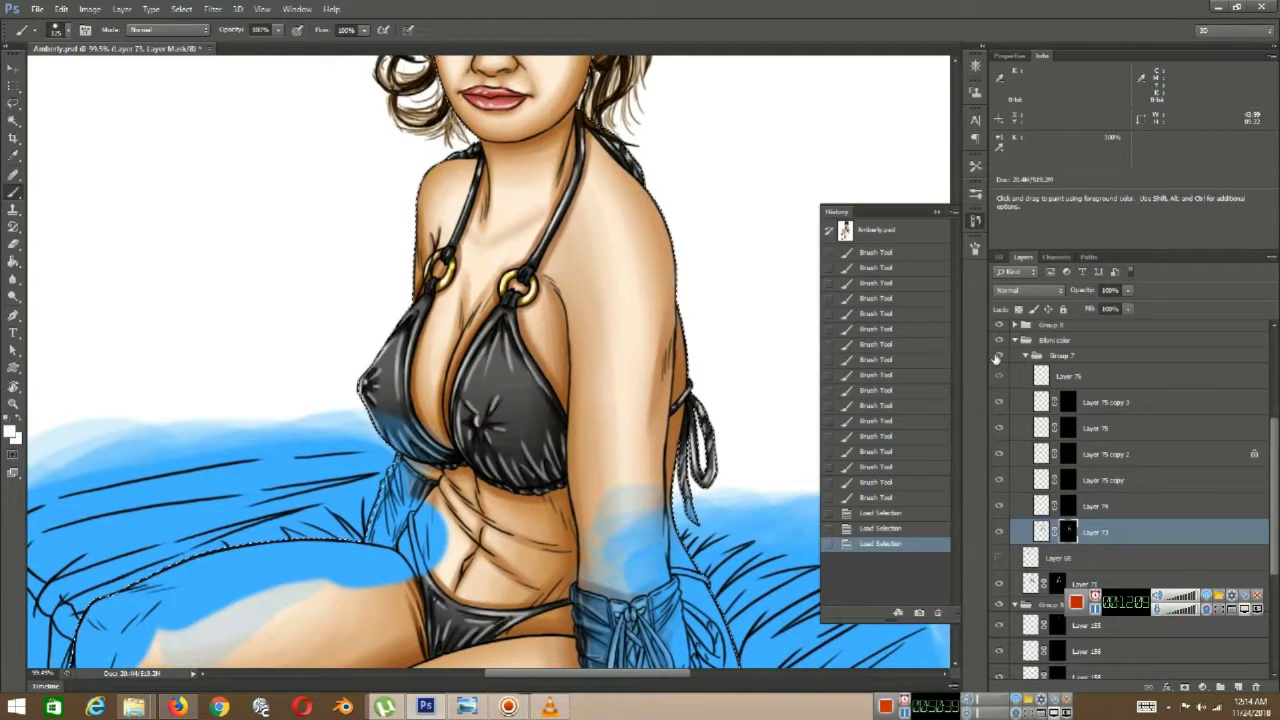
scroll(1000, 360, "up", 2)
left_click(1015, 376)
left_click(1062, 476)
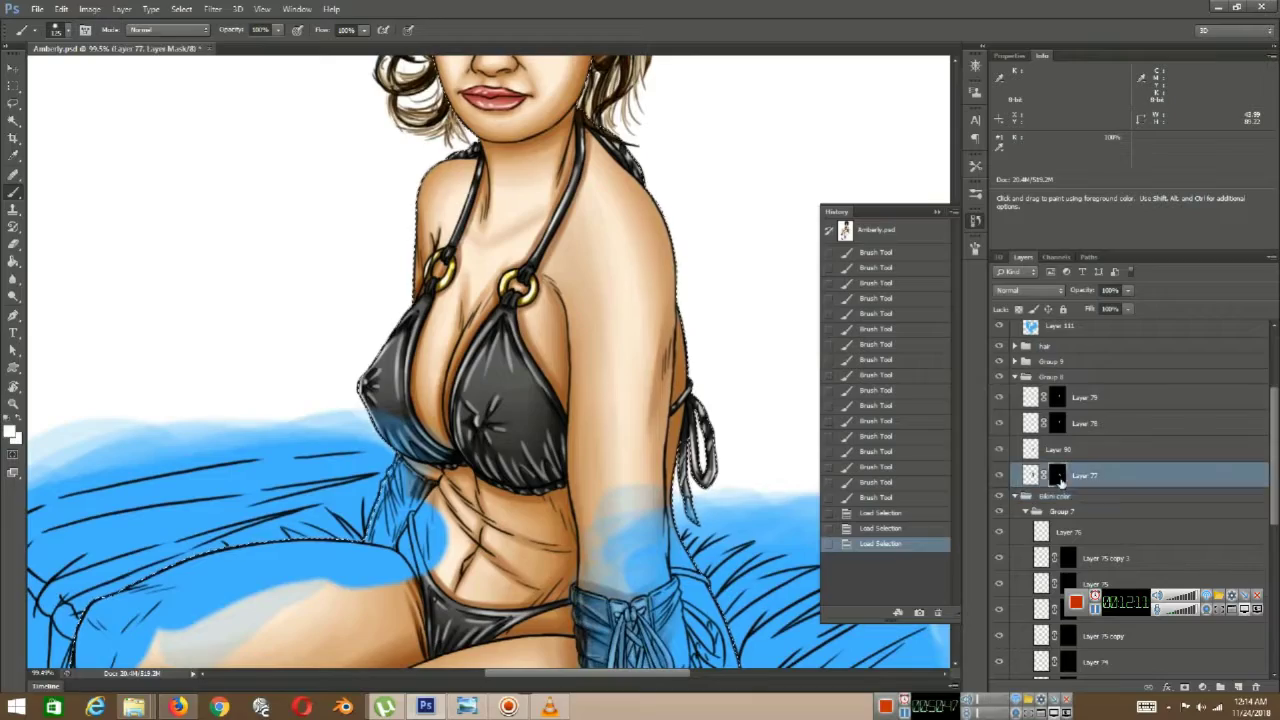
right_click(1061, 481)
left_click(1103, 541)
scroll(540, 462, "down", 5)
scroll(550, 480, "up", 3)
left_click_drag(568, 560, 563, 402)
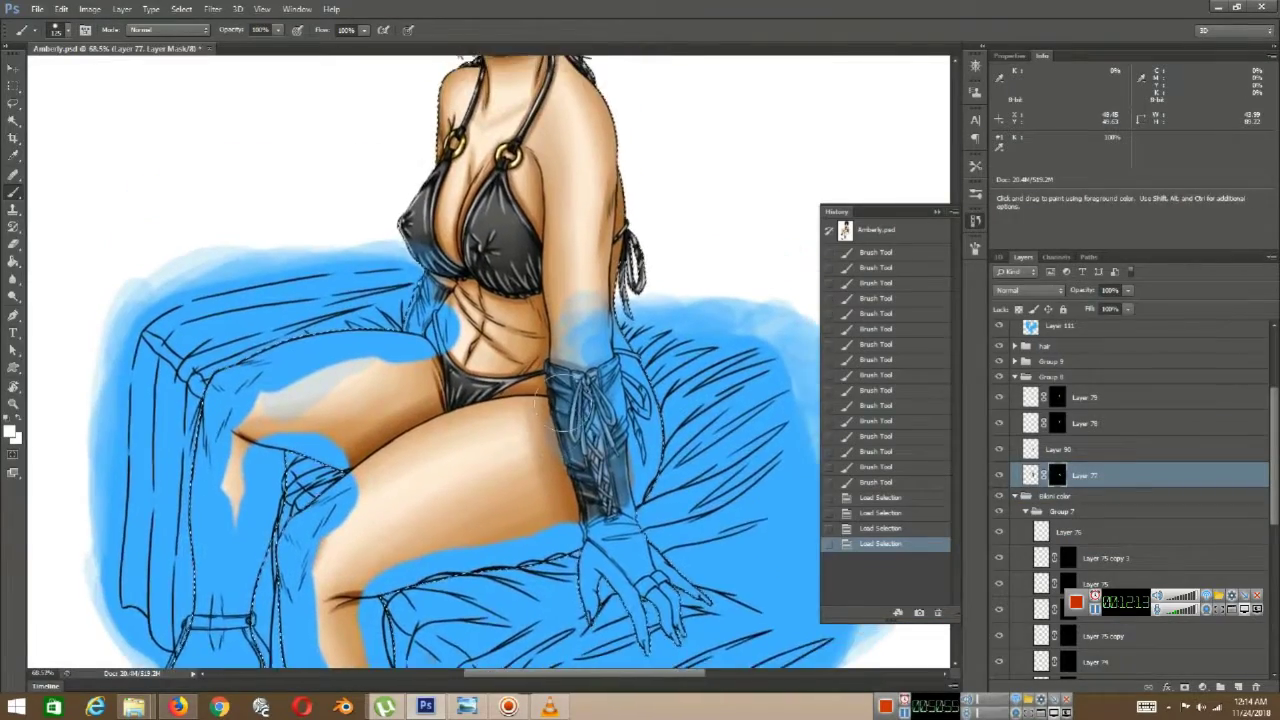
scroll(557, 424, "down", 4)
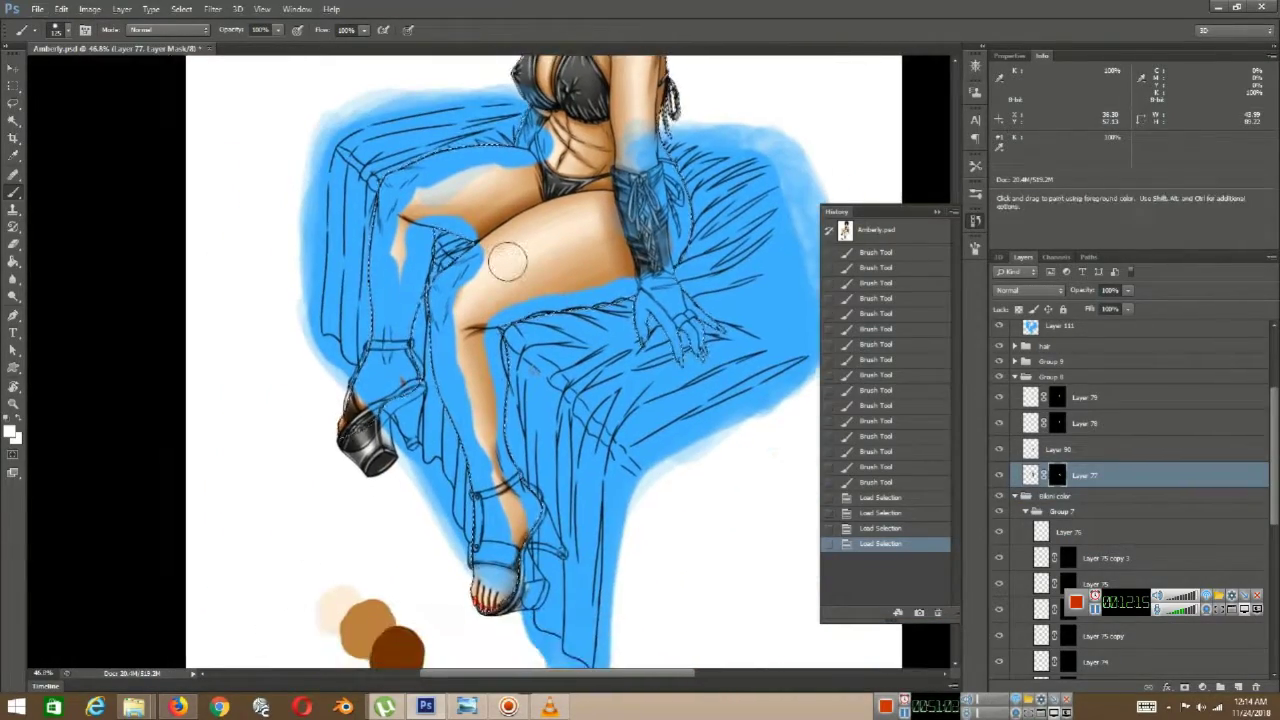
- Erase the blue overlapping the character's legs, arm and body inside the selection on Layer 111, using a much larger eraser
left_click(1037, 332)
key("e")
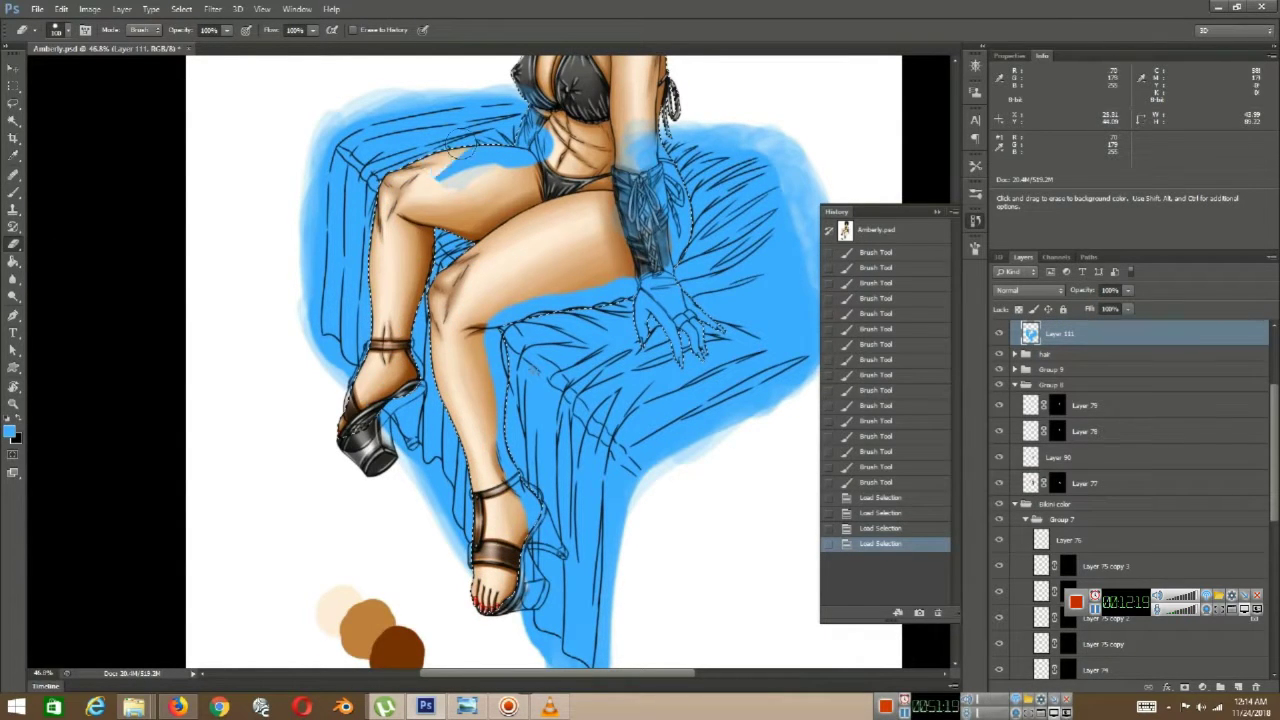
key("bracketright")
key("bracketright")
key("bracketright")
key("bracketright")
key("bracketright")
key("bracketright")
key("bracketright")
key("bracketright")
key("bracketright")
key("bracketright")
key("bracketright")
key("bracketright")
key("bracketright")
key("bracketright")
left_click_drag(462, 145, 515, 330)
left_click_drag(560, 300, 490, 413)
mouse_move(430, 500)
left_mouse_down()
mouse_move(566, 234)
mouse_move(625, 395)
mouse_move(487, 560)
left_mouse_up()
mouse_move(487, 574)
left_mouse_down()
mouse_move(537, 320)
mouse_move(394, 135)
left_mouse_up()
mouse_move(503, 230)
left_mouse_down()
mouse_move(526, 486)
mouse_move(478, 598)
left_mouse_up()
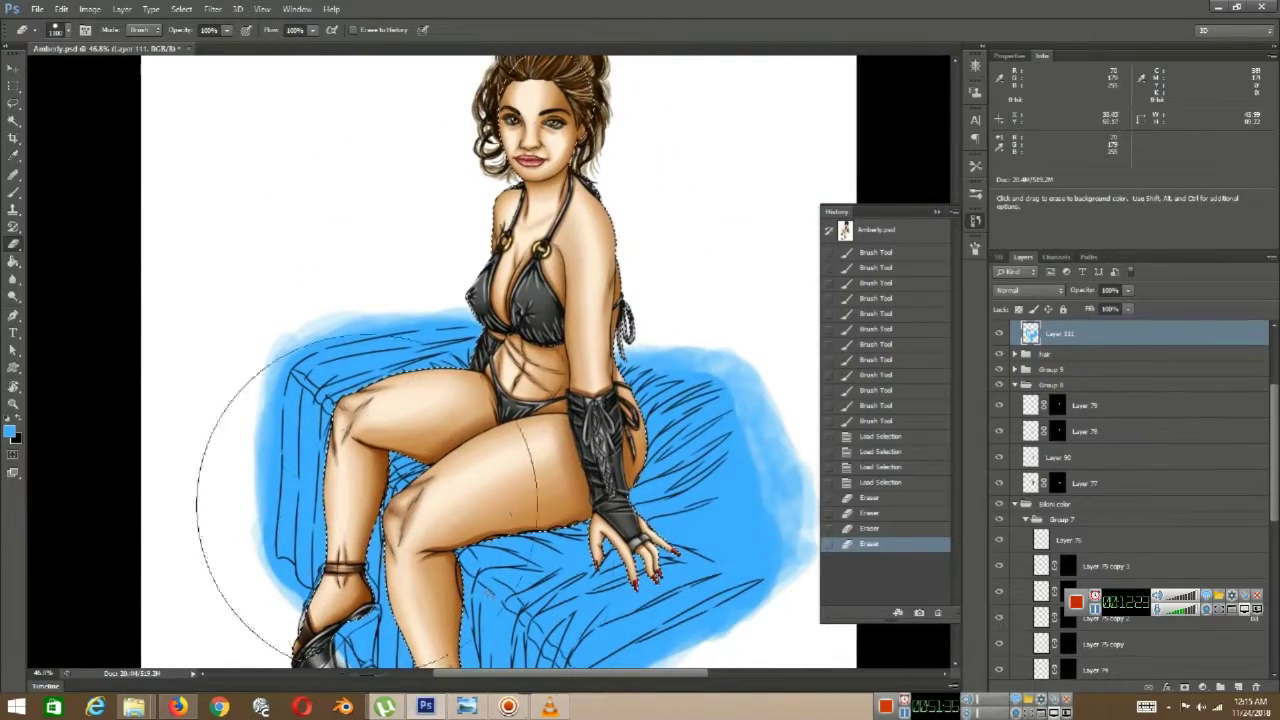
left_click_drag(367, 505, 564, 572)
left_click_drag(460, 660, 490, 307)
- Add the masks of Layer 80 and the layer directly below Layer 94 to the selection to cover the shoes
scroll(490, 307, "up", 8)
scroll(490, 307, "down", 2)
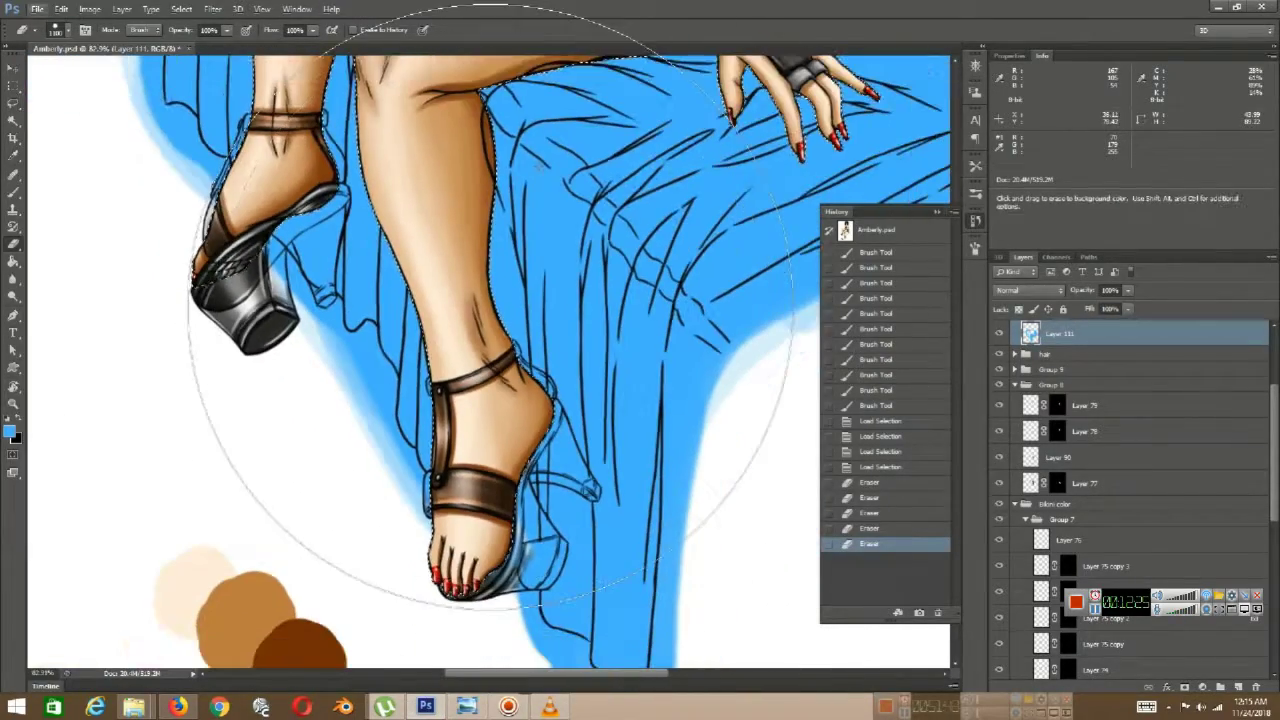
scroll(1018, 390, "up", 5)
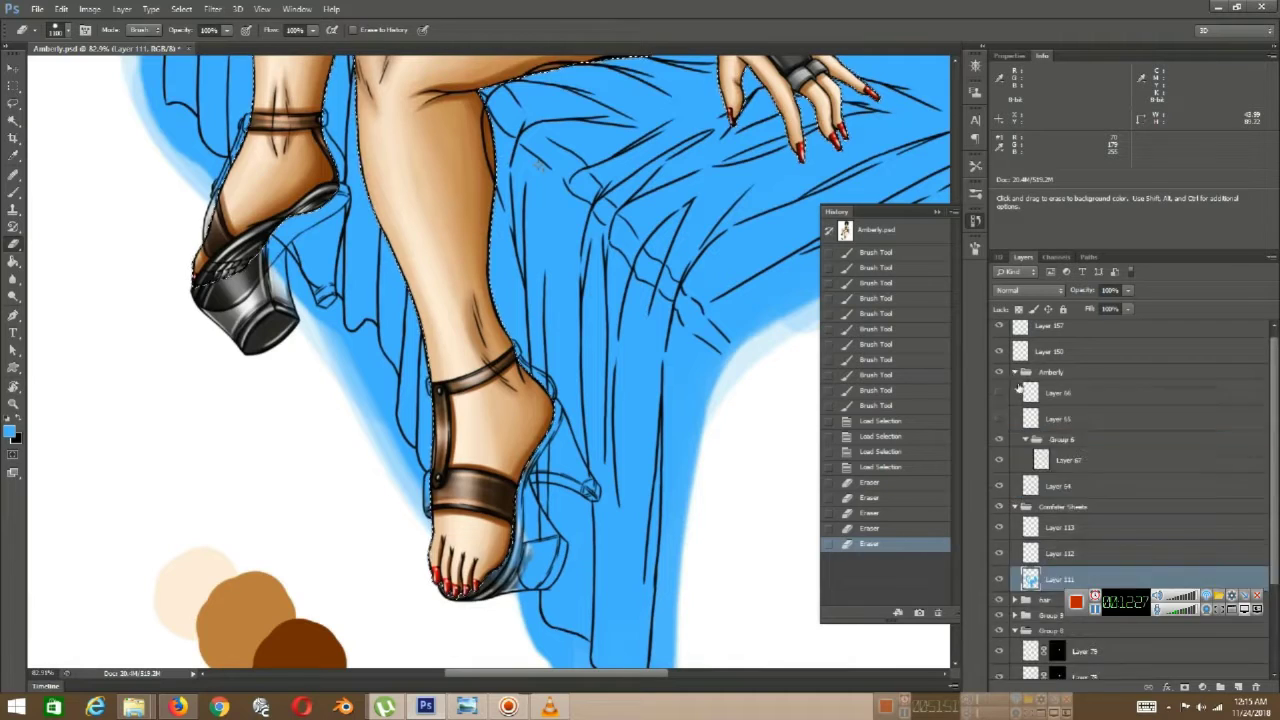
scroll(1018, 388, "down", 10)
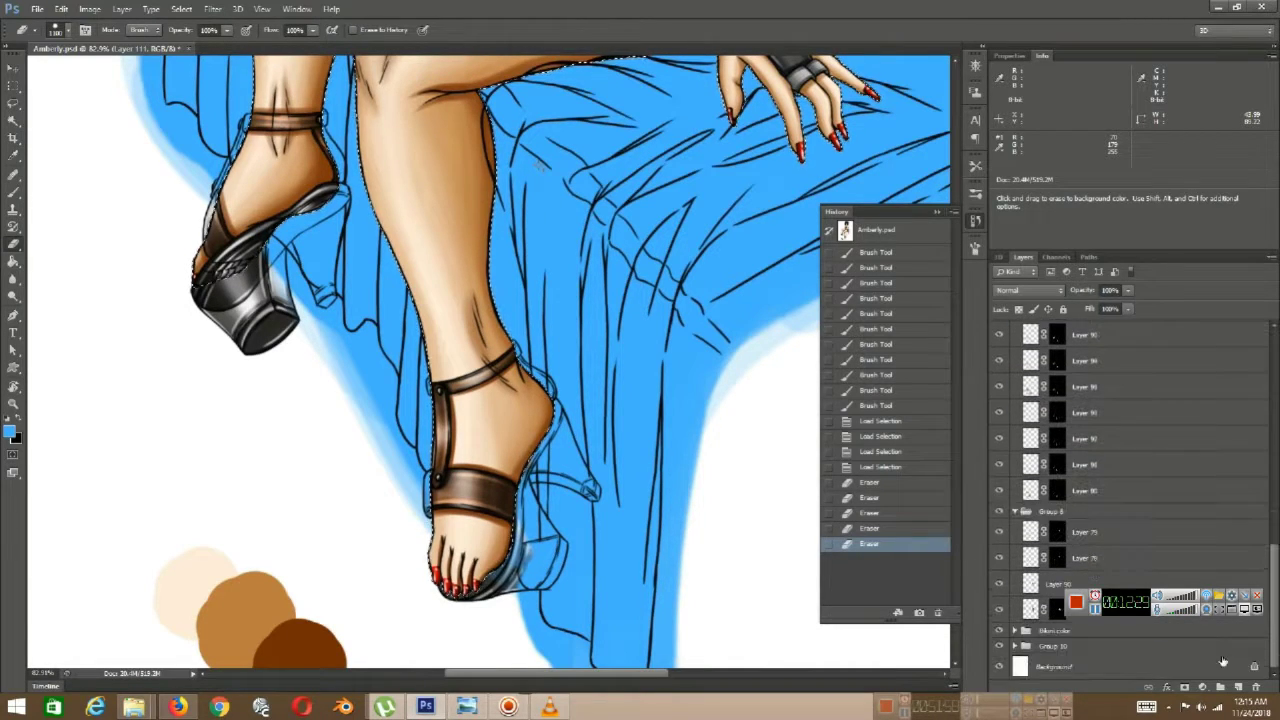
right_click(1057, 606)
left_click(1136, 537)
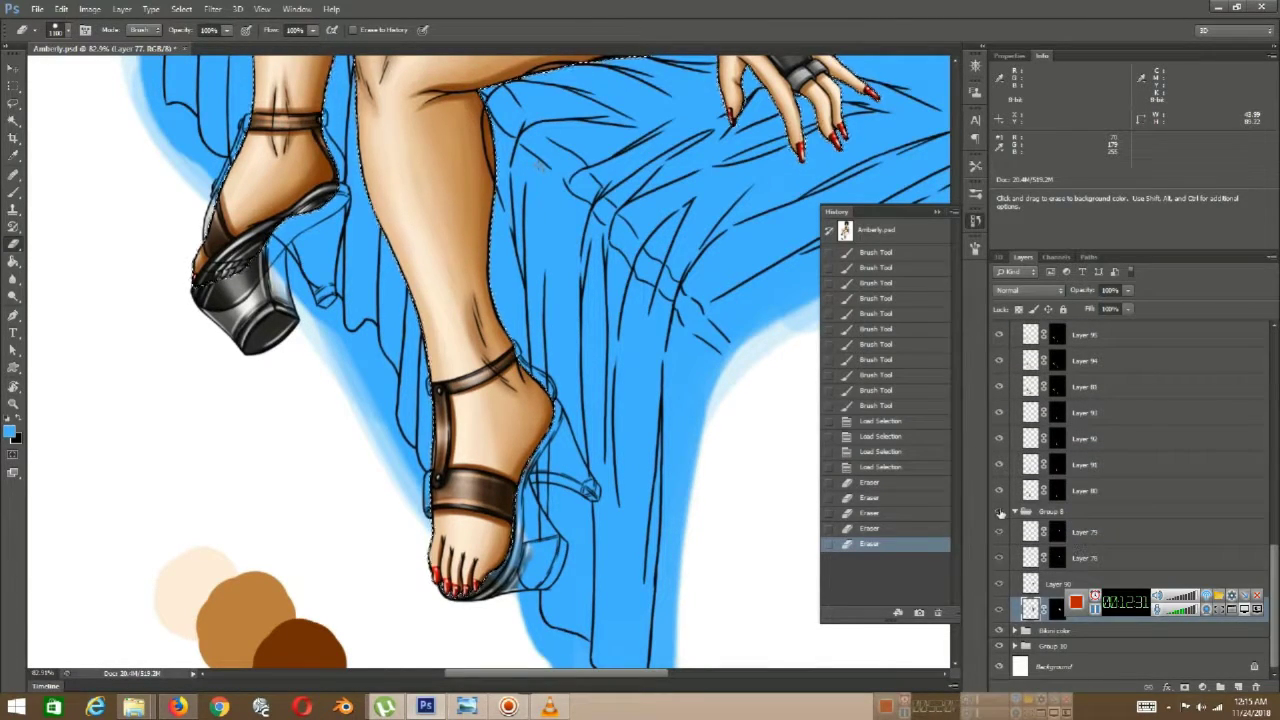
scroll(1020, 517, "up", 3)
right_click(1057, 646)
left_click(1110, 561)
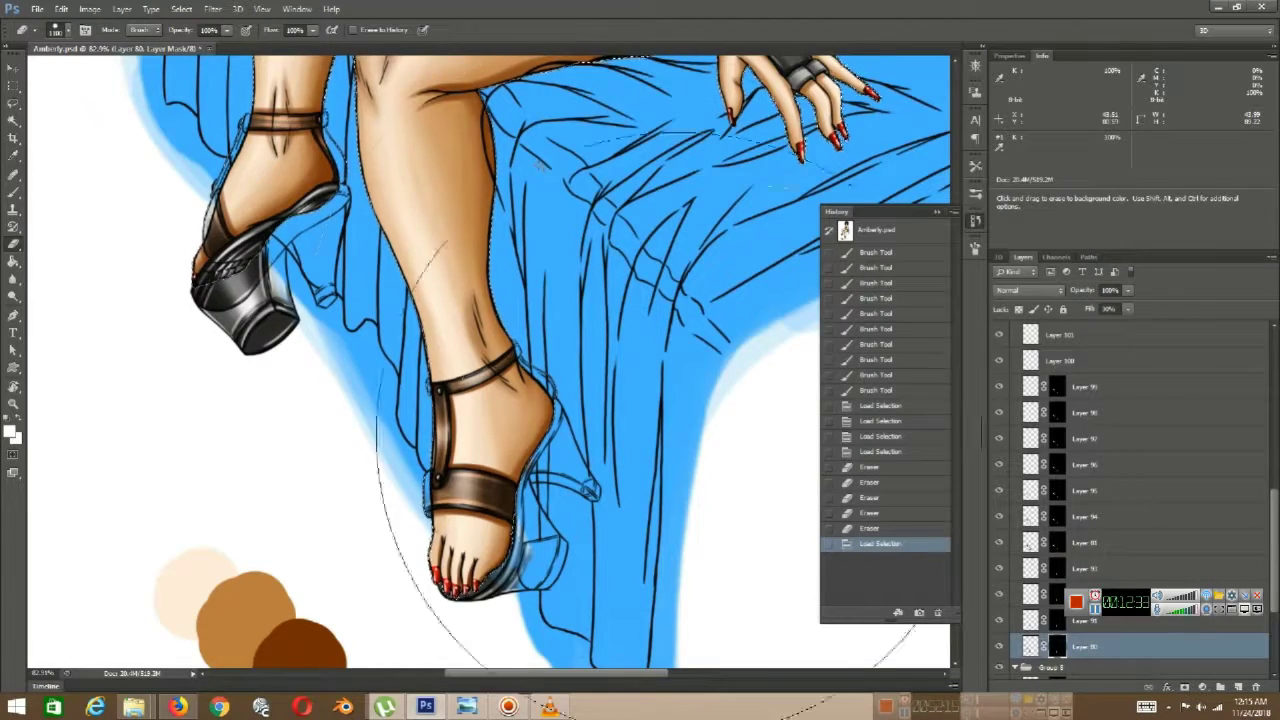
left_click_drag(933, 378, 942, 516)
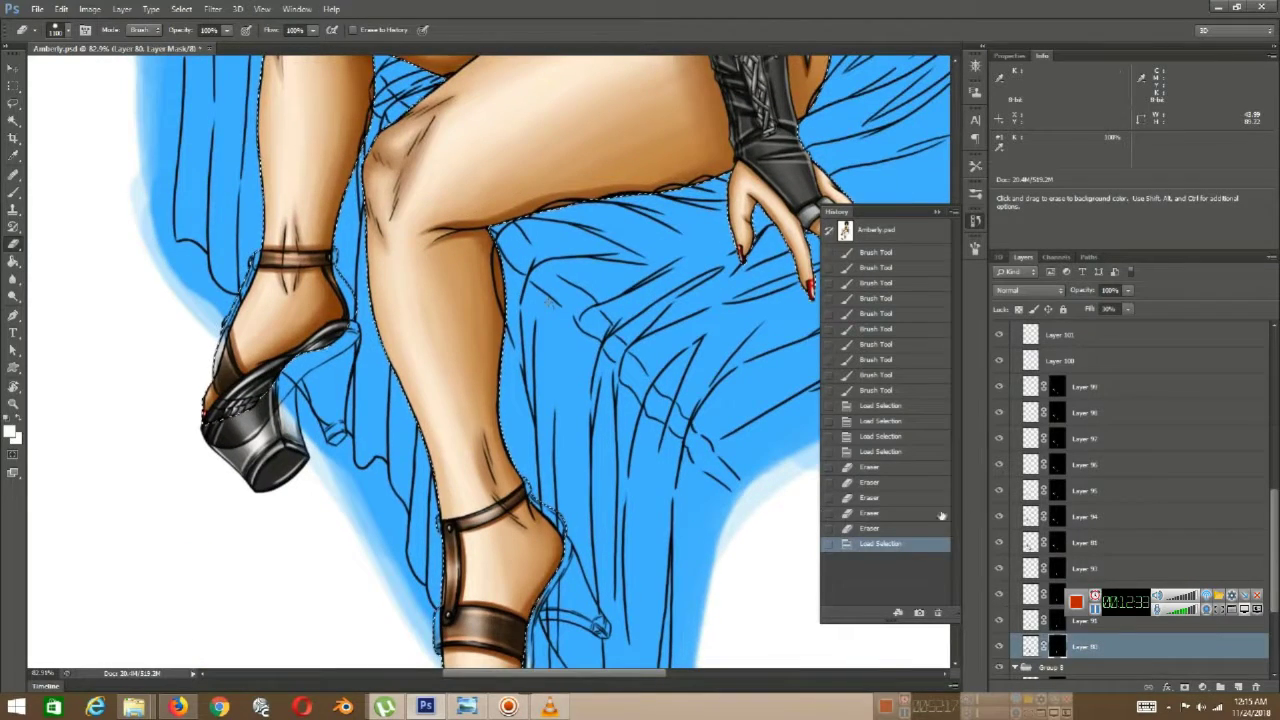
scroll(1068, 565, "up", 3)
scroll(1068, 564, "down", 3)
right_click(1061, 542)
left_click(1116, 604)
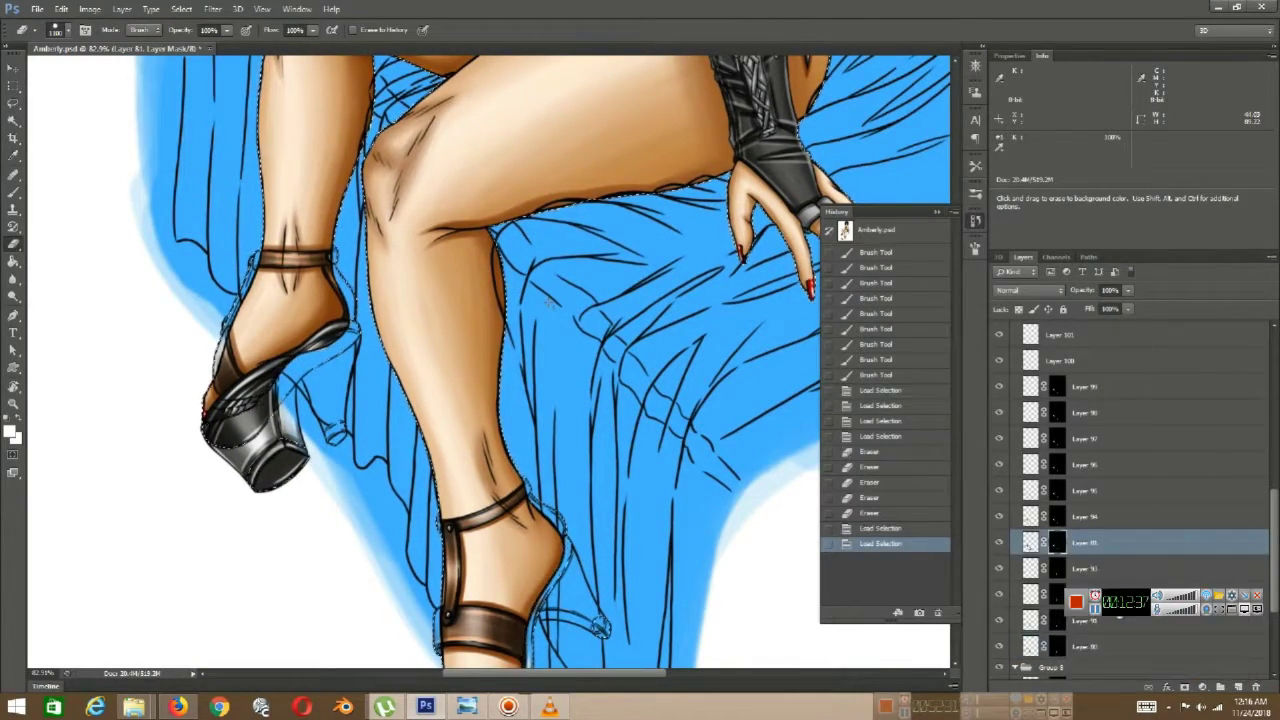
- Add the layer mask of Layer 82 to the selection to cover the remaining parts of the shoes
left_click(1018, 464)
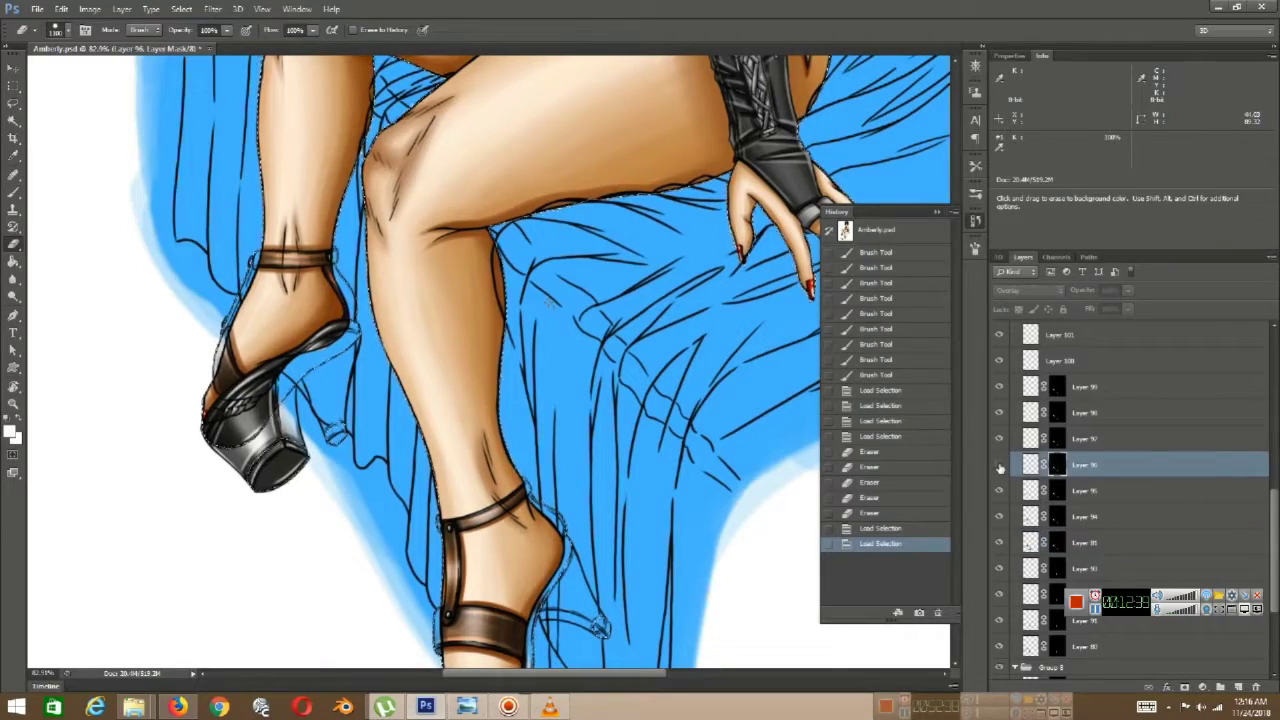
scroll(1018, 465, "up", 3)
left_click(1057, 438)
right_click(1057, 438)
left_click(1119, 505)
scroll(555, 460, "down", 4)
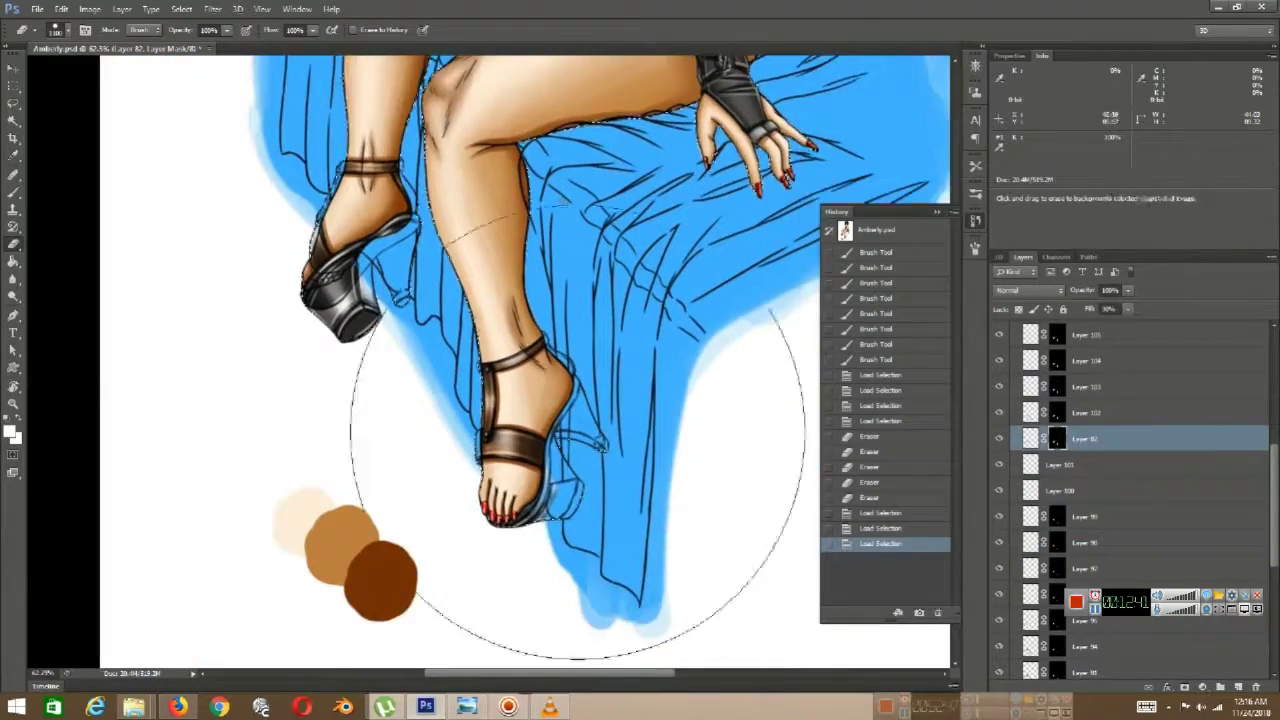
scroll(548, 486, "up", 3)
scroll(548, 430, "down", 1)
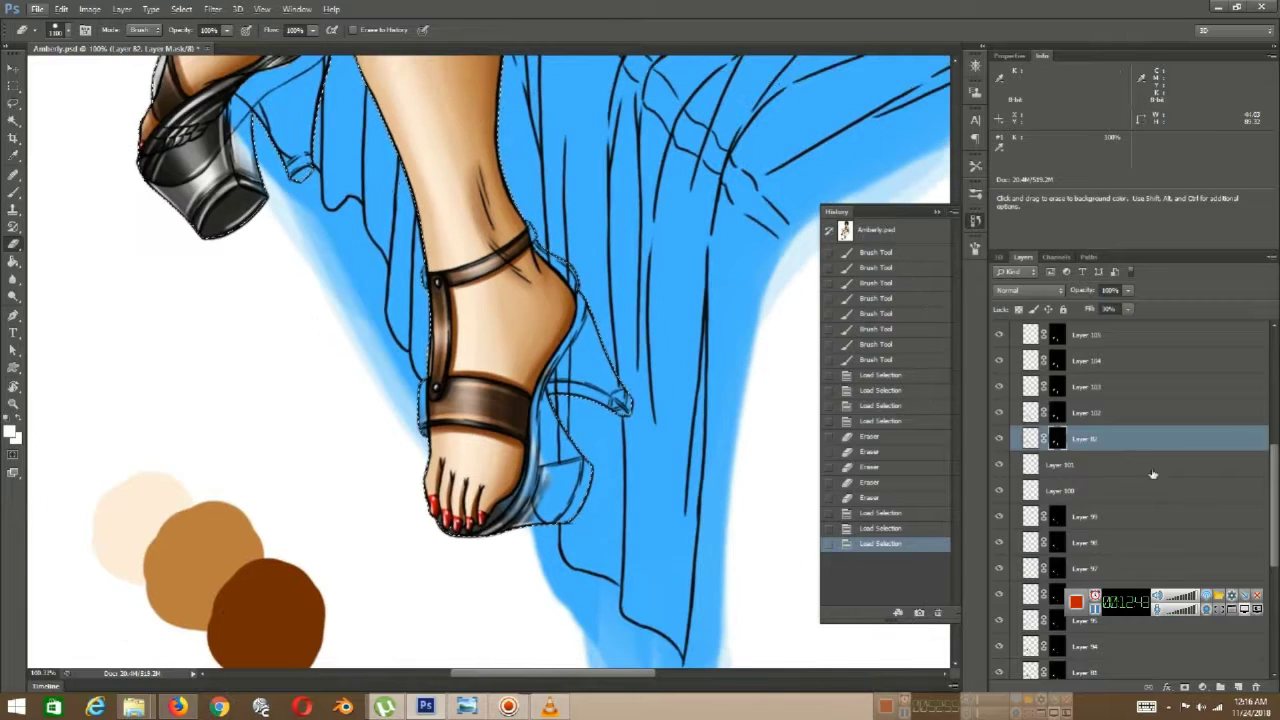
- Collapse Group 9, move it directly above the Comforter Sheets group, and clear the selection
left_click_drag(1273, 475, 1258, 302)
left_click(1053, 467)
left_click(1015, 396)
mouse_move(1048, 396)
left_mouse_down()
mouse_move(1064, 678)
mouse_move(1079, 652)
mouse_move(1083, 310)
mouse_move(1047, 388)
left_mouse_up()
left_click(1045, 427)
left_click(1015, 427)
scroll(488, 357, "down", 2)
left_click_drag(480, 125, 471, 471)
scroll(484, 355, "up", 2)
scroll(471, 471, "down", 3)
left_click(181, 8)
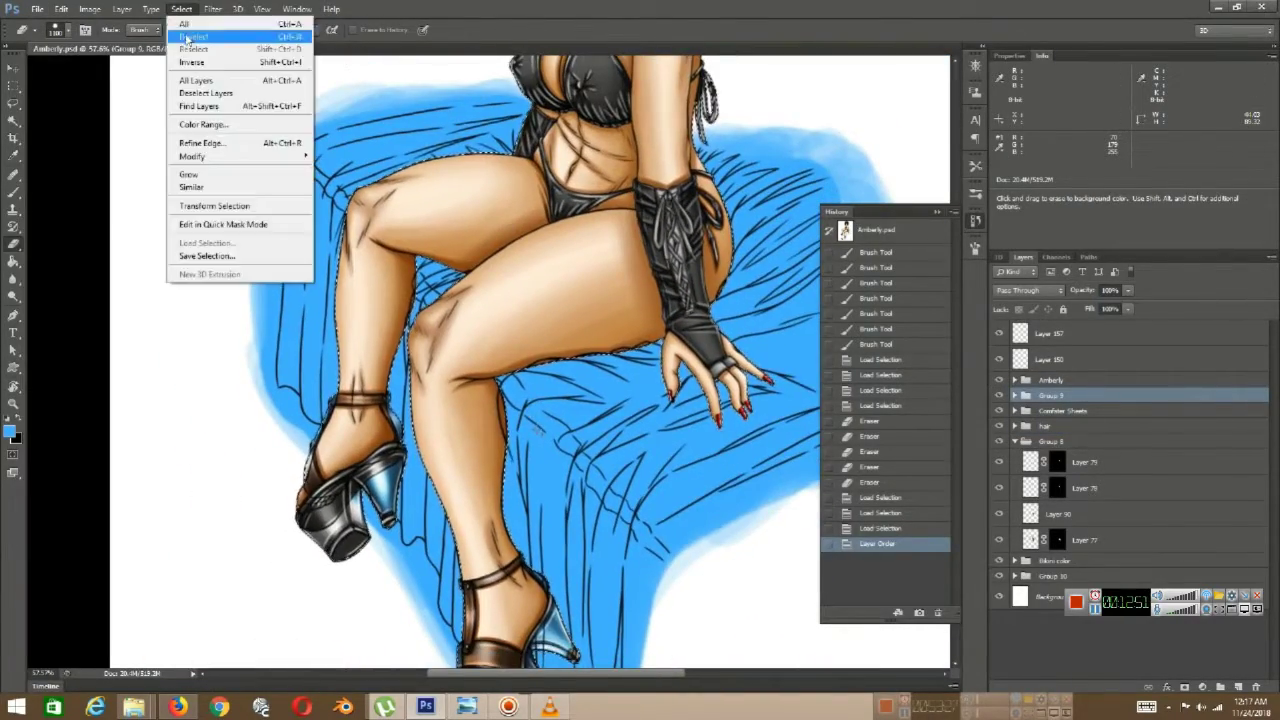
left_click(205, 37)
- On Layer 111 in the Comforter Sheets group, brush blue over the white gaps beside the character's fingers
scroll(551, 266, "up", 4)
scroll(665, 409, "up", 3)
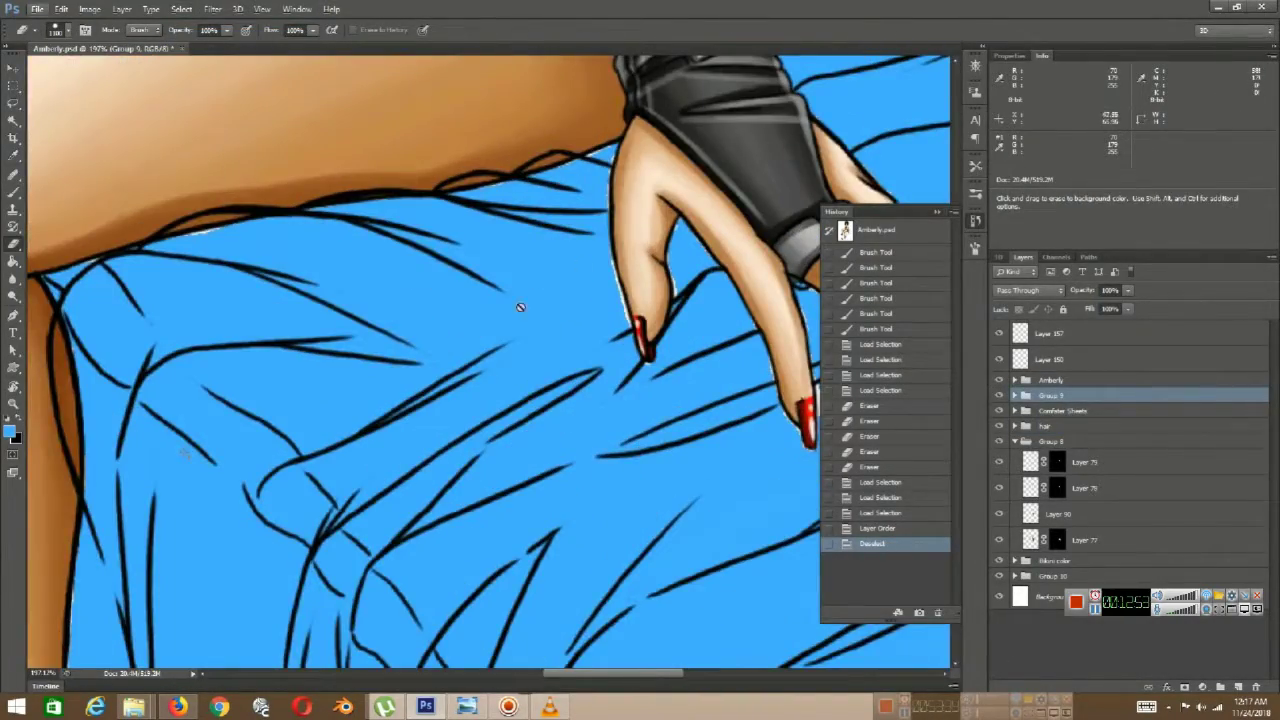
left_click(1042, 412)
left_click(1014, 411)
left_click(1055, 484)
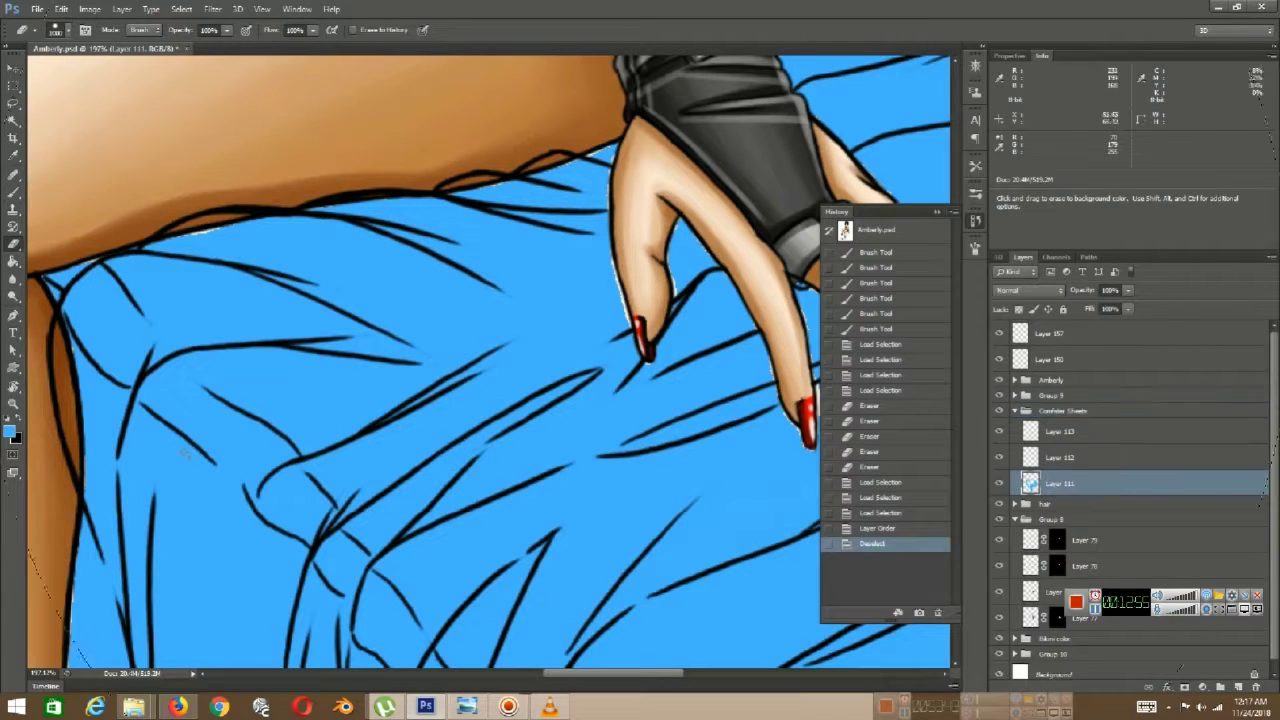
scroll(782, 251, "up", 6)
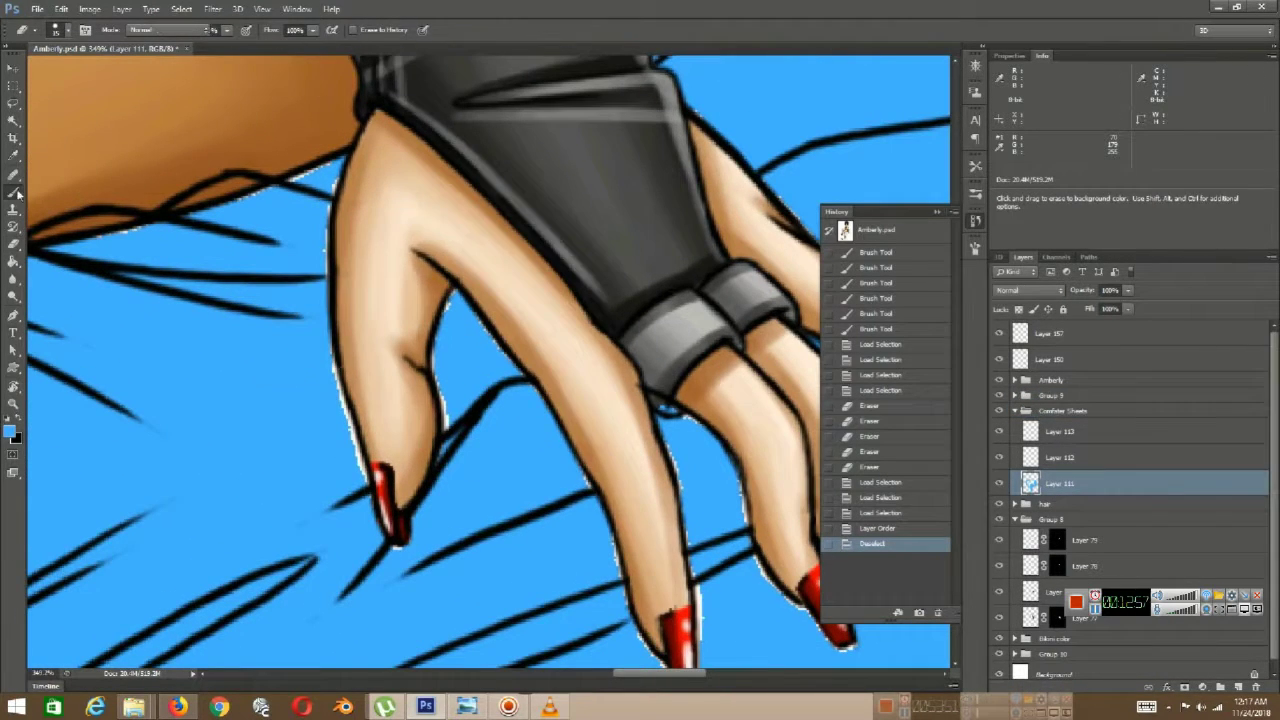
key("b")
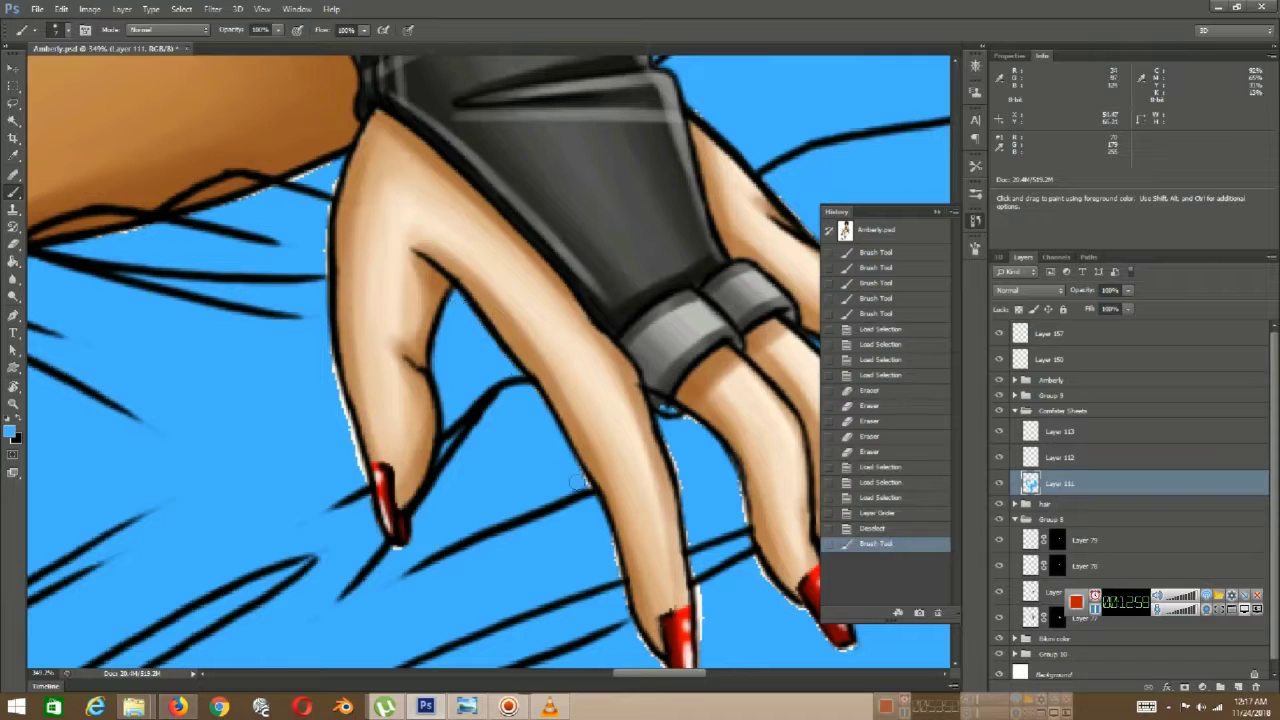
left_click_drag(577, 482, 604, 540)
left_click_drag(606, 543, 482, 335)
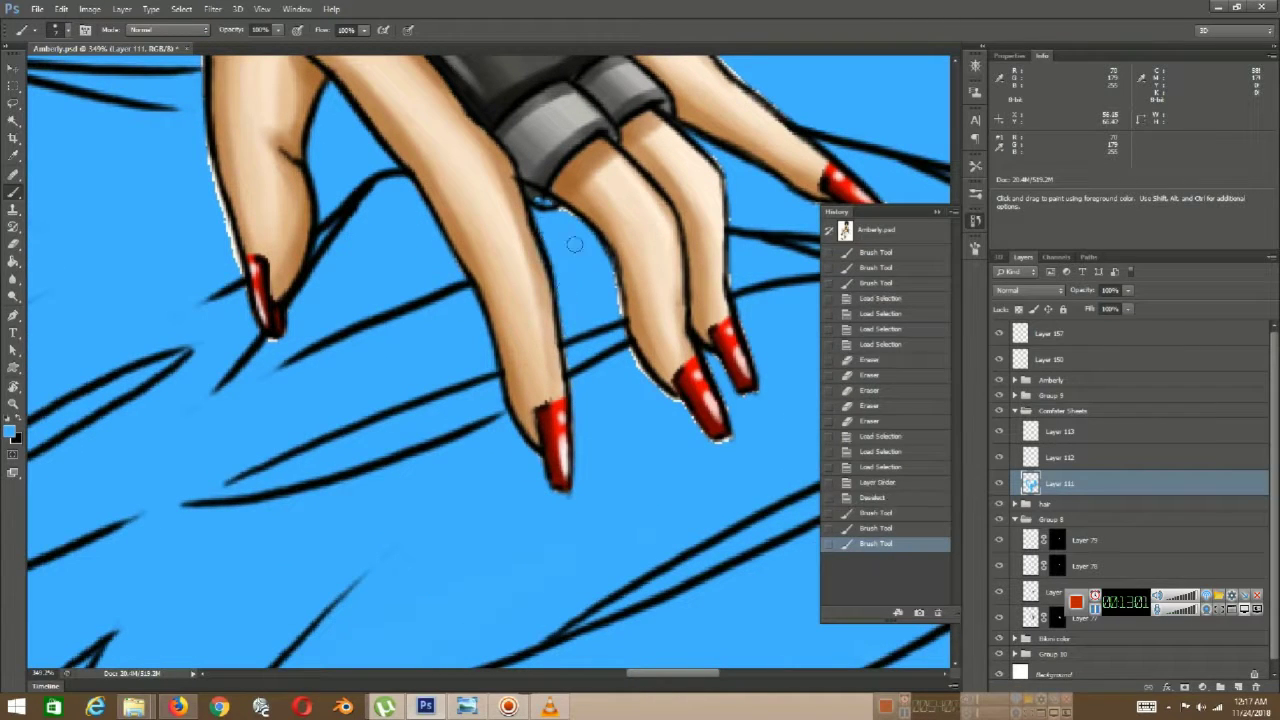
left_click_drag(571, 377, 575, 460)
- Step back one brush stroke and paint blue into the white gaps along the remaining fingers, nails and thumb
left_click(883, 530)
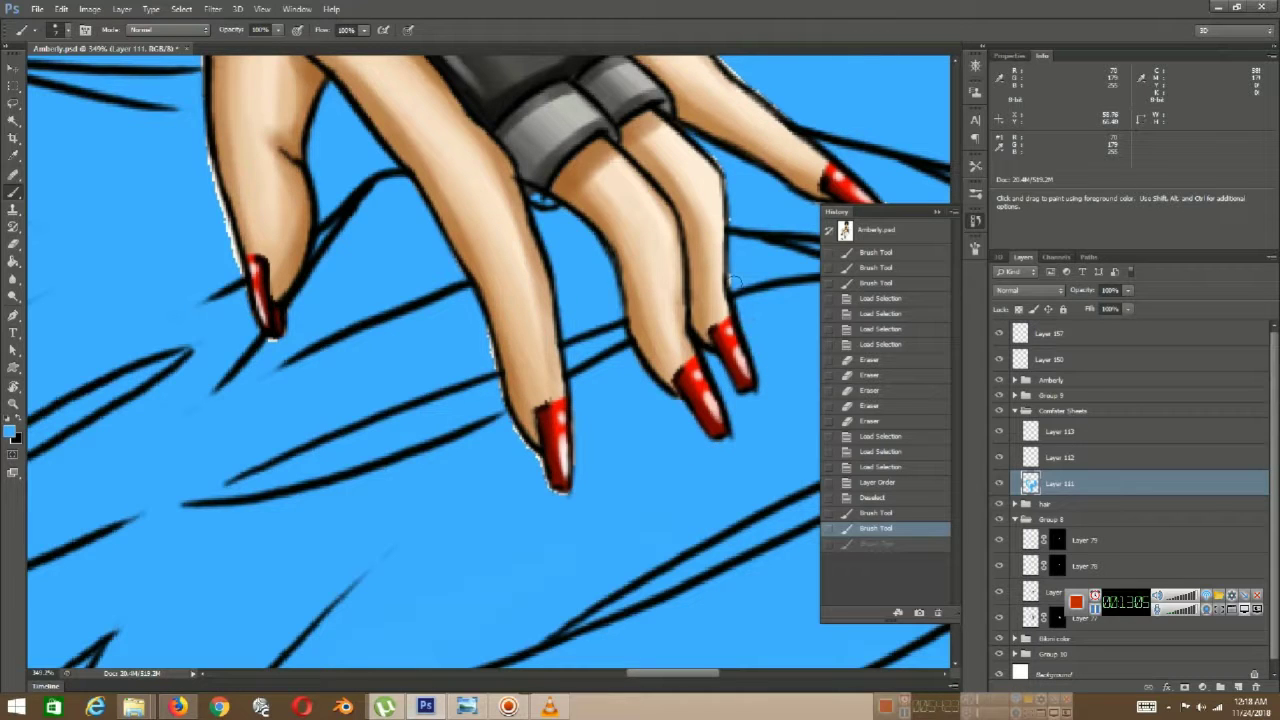
left_click_drag(735, 283, 725, 164)
mouse_move(749, 281)
left_mouse_down()
mouse_move(597, 351)
mouse_move(400, 472)
left_mouse_up()
left_click_drag(421, 287, 308, 185)
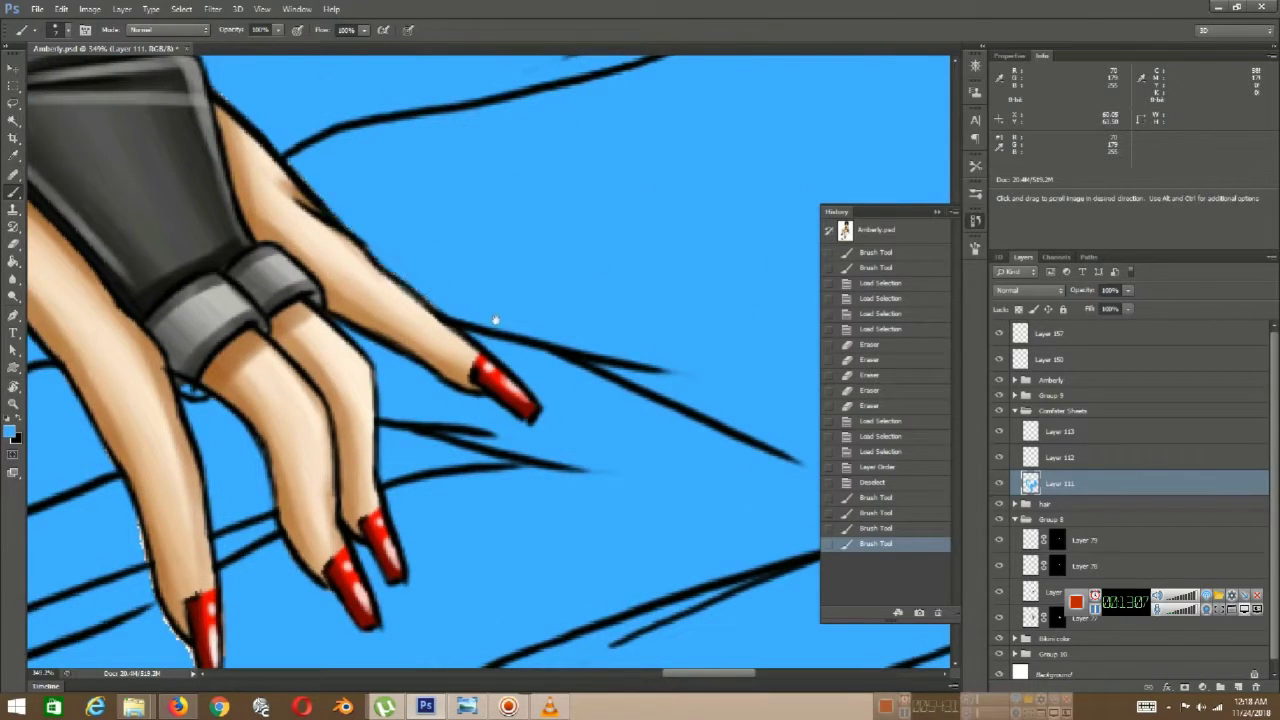
left_click_drag(494, 320, 820, 147)
left_click_drag(510, 474, 585, 567)
left_click_drag(478, 375, 640, 463)
left_click_drag(480, 513, 465, 516)
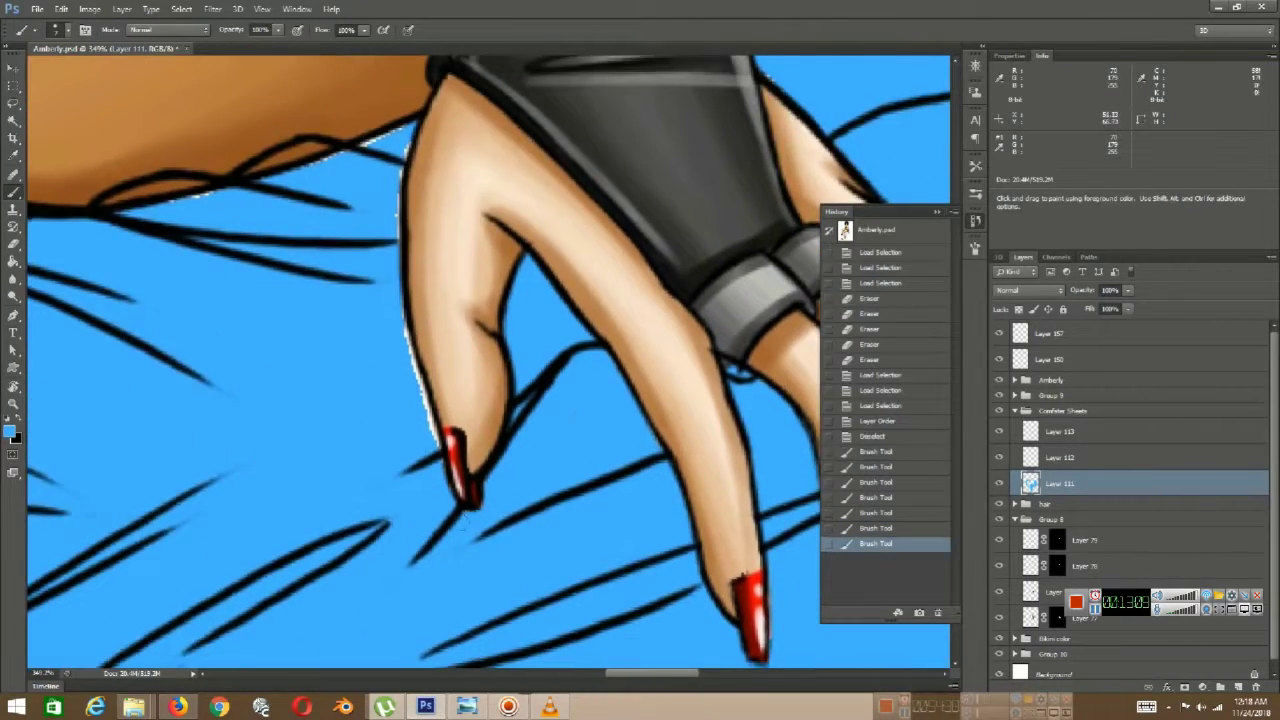
- Touch up the blue edge between thumb and thigh, and erase the stray blue beneath the glove's finger band
left_click_drag(350, 151, 310, 164)
mouse_move(638, 314)
left_mouse_down()
mouse_move(418, 295)
mouse_move(507, 318)
left_mouse_up()
key("ctrl+z")
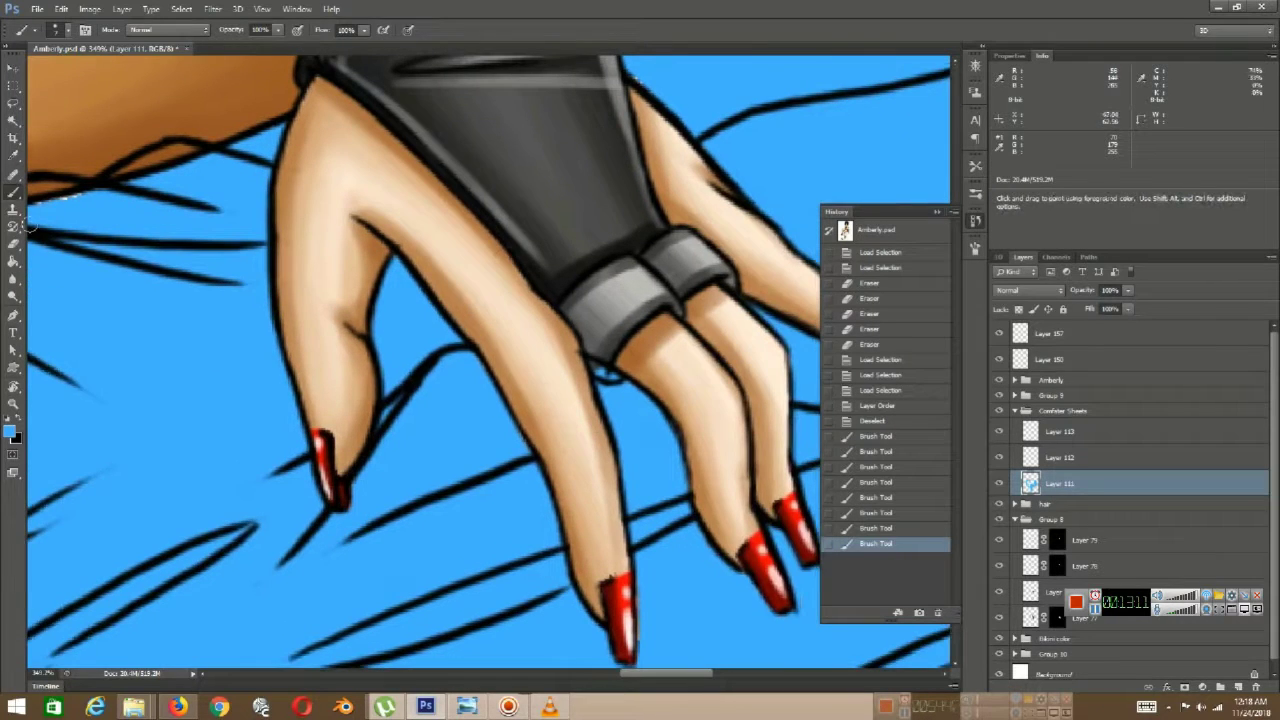
key("e")
left_click(606, 358)
mouse_move(539, 235)
left_mouse_down()
mouse_move(706, 347)
mouse_move(419, 482)
left_mouse_up()
key("b")
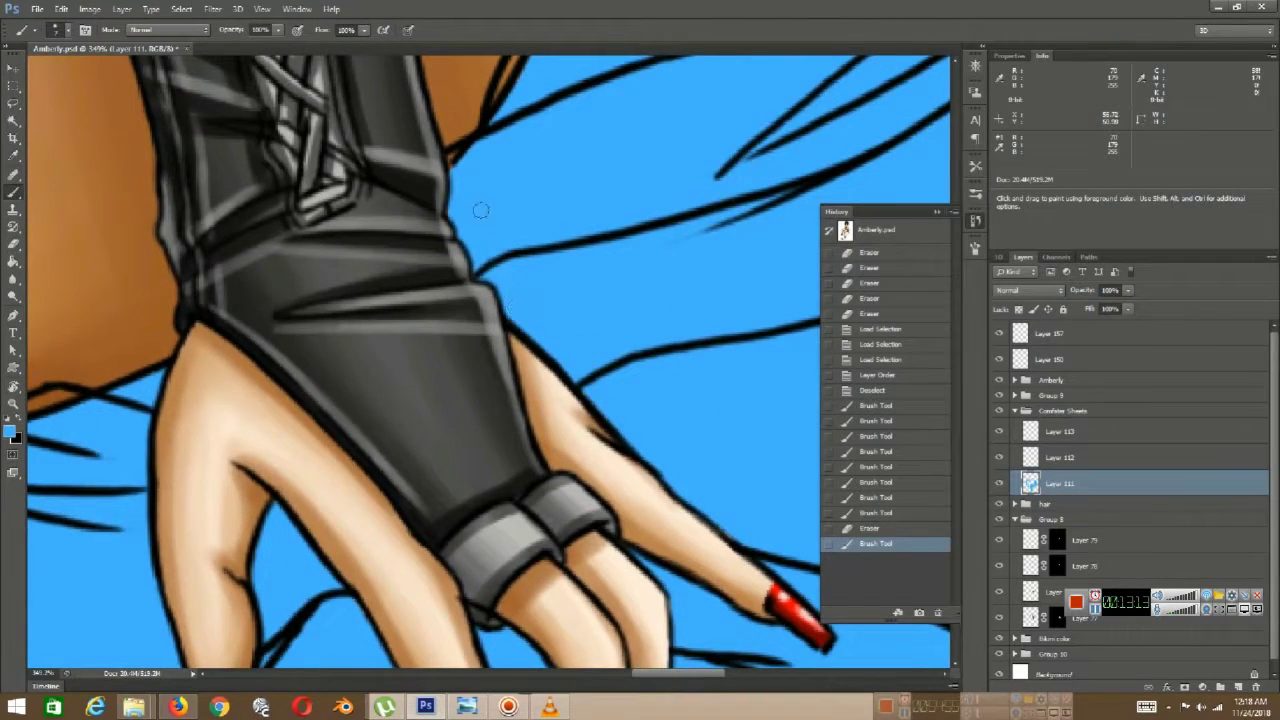
- Brush blue into the white gaps and fold outlines along the underside of the near thigh up to the knee crease
left_click_drag(290, 300, 918, 147)
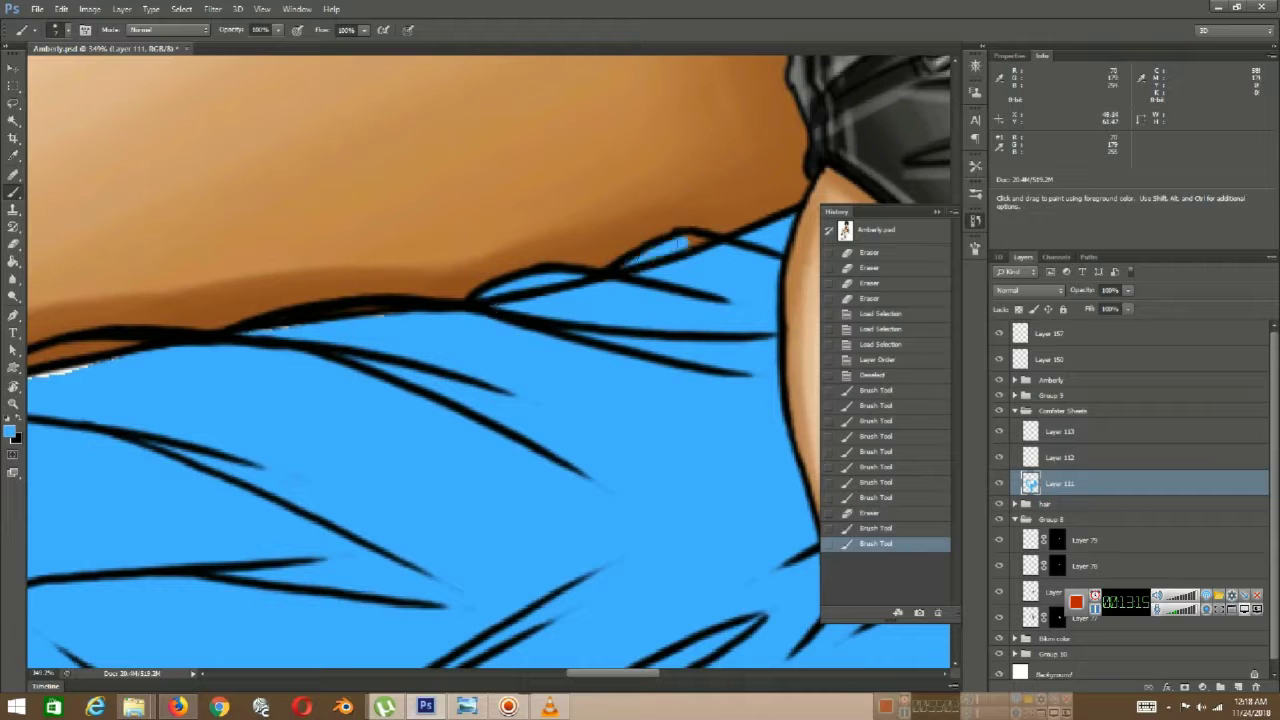
left_click_drag(682, 243, 722, 256)
mouse_move(248, 340)
left_mouse_down()
mouse_move(614, 277)
mouse_move(481, 318)
left_mouse_up()
left_click_drag(483, 317, 585, 289)
left_click_drag(577, 380, 458, 341)
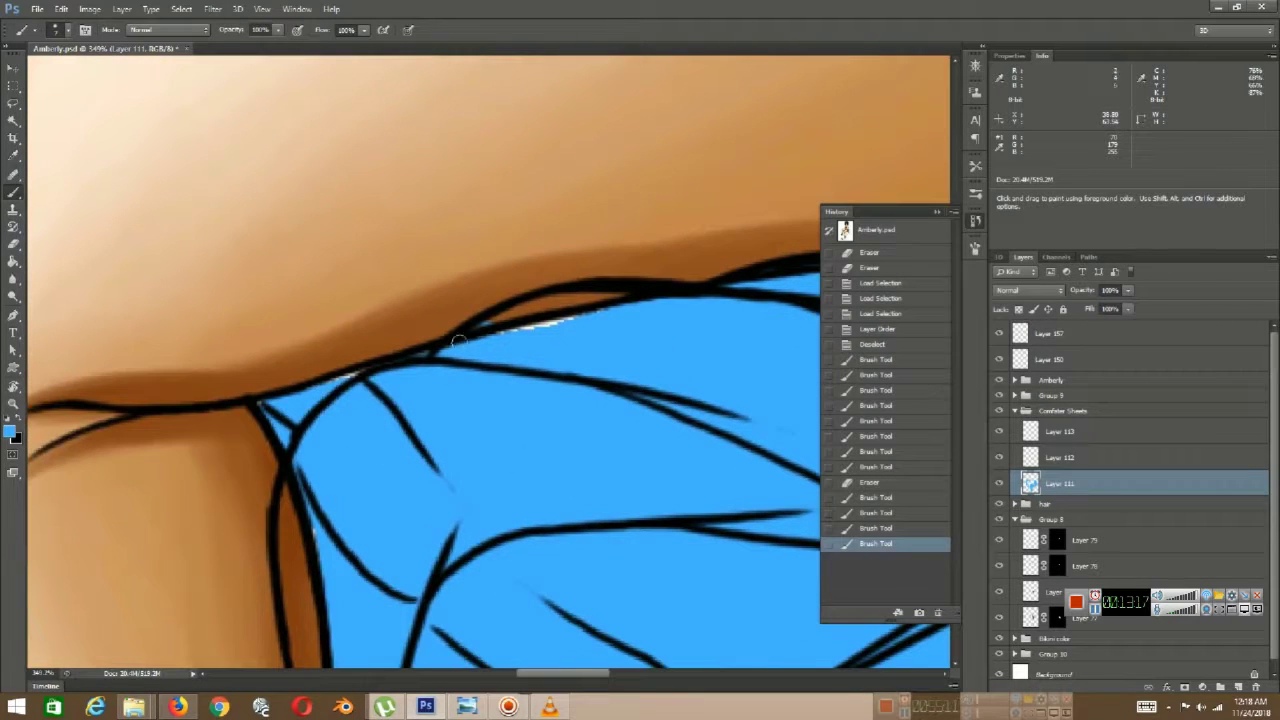
left_click_drag(541, 319, 498, 333)
mouse_move(545, 409)
left_mouse_down()
mouse_move(677, 357)
mouse_move(701, 371)
left_mouse_up()
left_click_drag(422, 371, 499, 348)
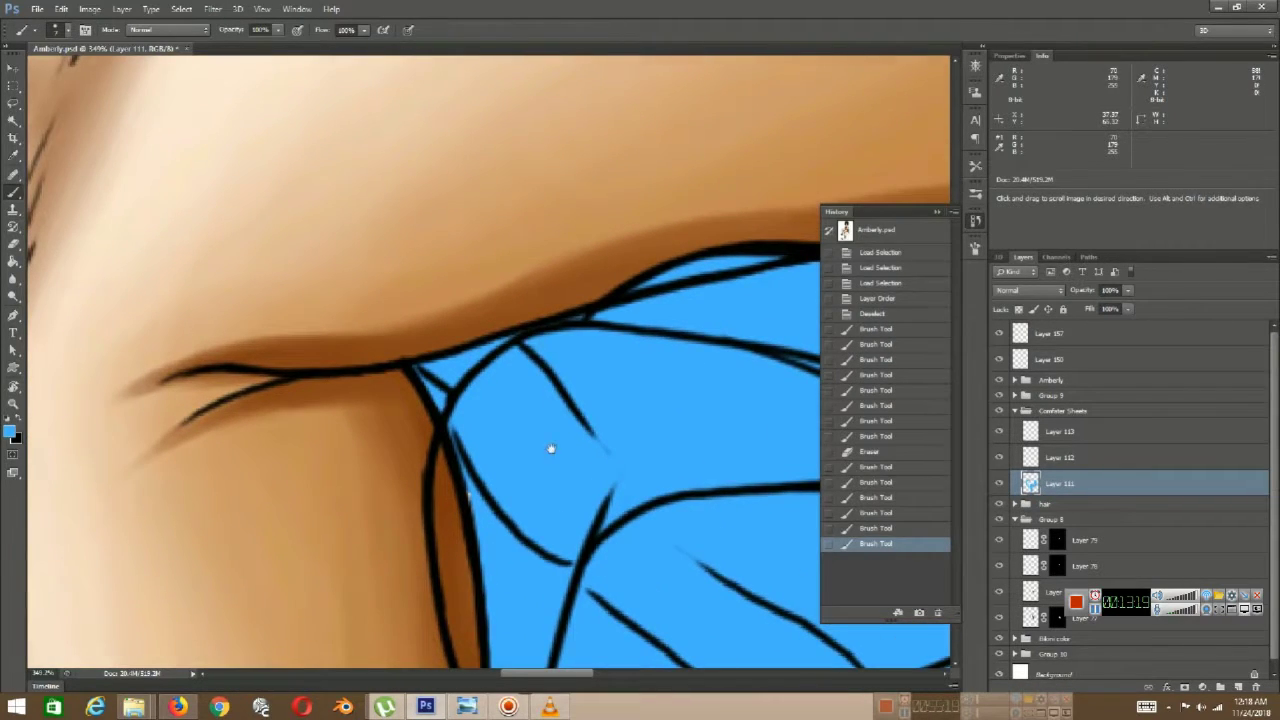
- Enlarge the brush and fill the gaps along the back of the near calf down to the shoe's heel
left_click_drag(551, 449, 583, 216)
key("bracketright")
key("bracketright")
key("bracketright")
left_click_drag(505, 448, 512, 486)
left_click_drag(504, 456, 474, 242)
left_click_drag(596, 483, 632, 94)
mouse_move(535, 286)
left_mouse_down()
mouse_move(543, 534)
mouse_move(546, 188)
left_mouse_up()
mouse_move(525, 195)
left_mouse_down()
mouse_move(569, 362)
mouse_move(608, 438)
left_mouse_up()
left_click_drag(675, 534, 542, 90)
left_click_drag(800, 580, 723, 192)
left_click_drag(656, 660, 671, 340)
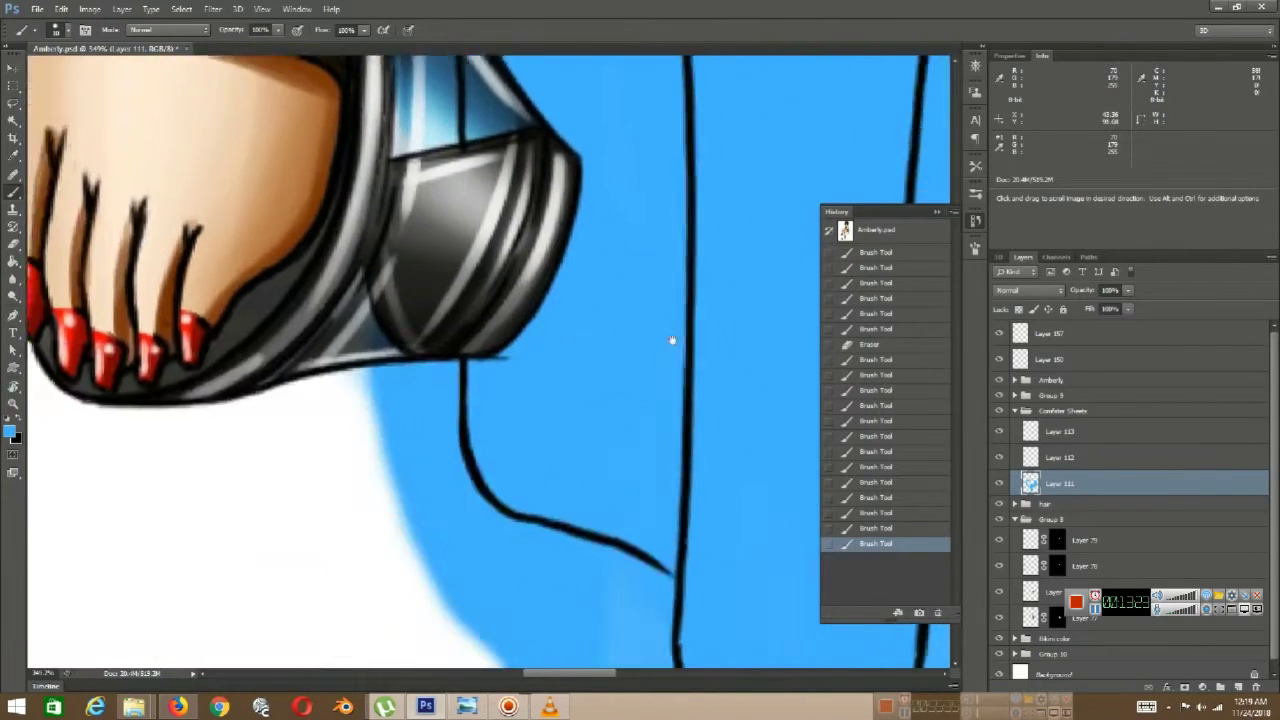
- Paint blue along the front edge of the near shoe's straps and ankle
left_click_drag(415, 134, 723, 394)
left_click_drag(290, 290, 482, 490)
left_click_drag(487, 398, 471, 582)
left_click_drag(486, 388, 474, 446)
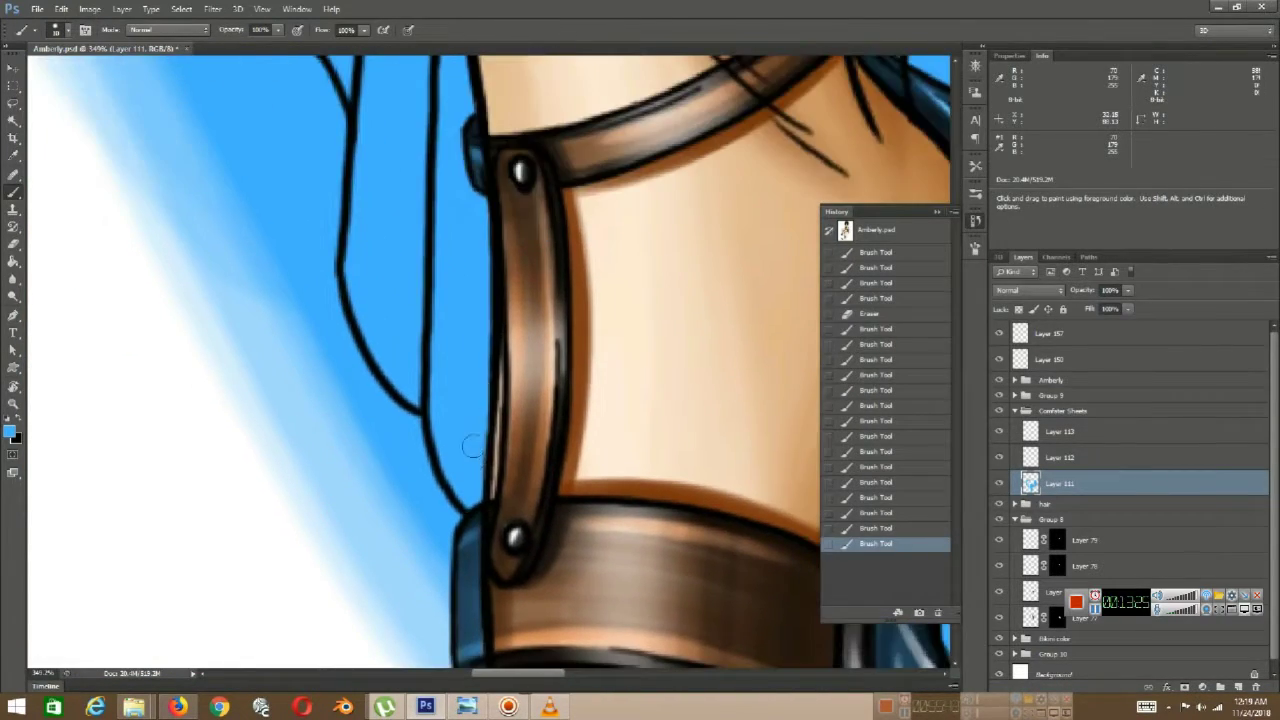
left_click_drag(480, 169, 454, 282)
mouse_move(475, 573)
left_mouse_down()
mouse_move(471, 458)
mouse_move(492, 648)
left_mouse_up()
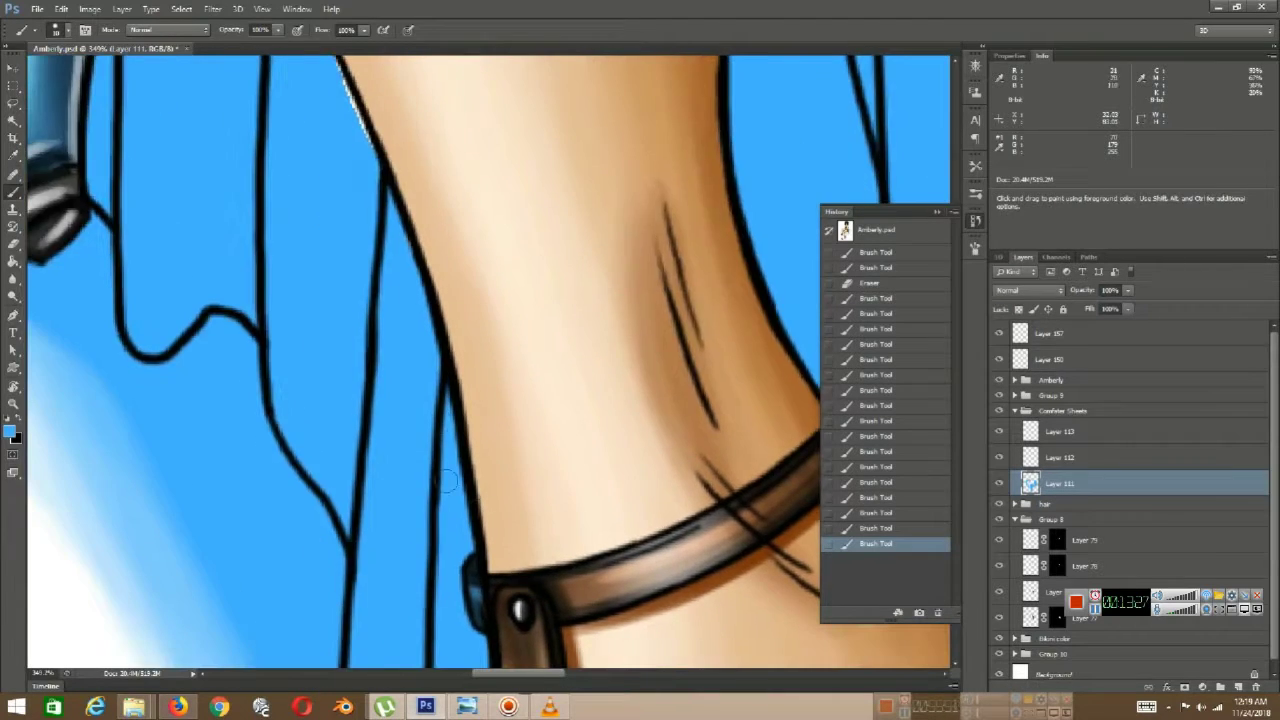
- Fill the white gaps along the near leg's shin from the ankle strap up to the knee
left_click_drag(451, 471, 372, 180)
left_click_drag(412, 290, 537, 654)
left_click_drag(455, 438, 381, 242)
key("ctrl+z")
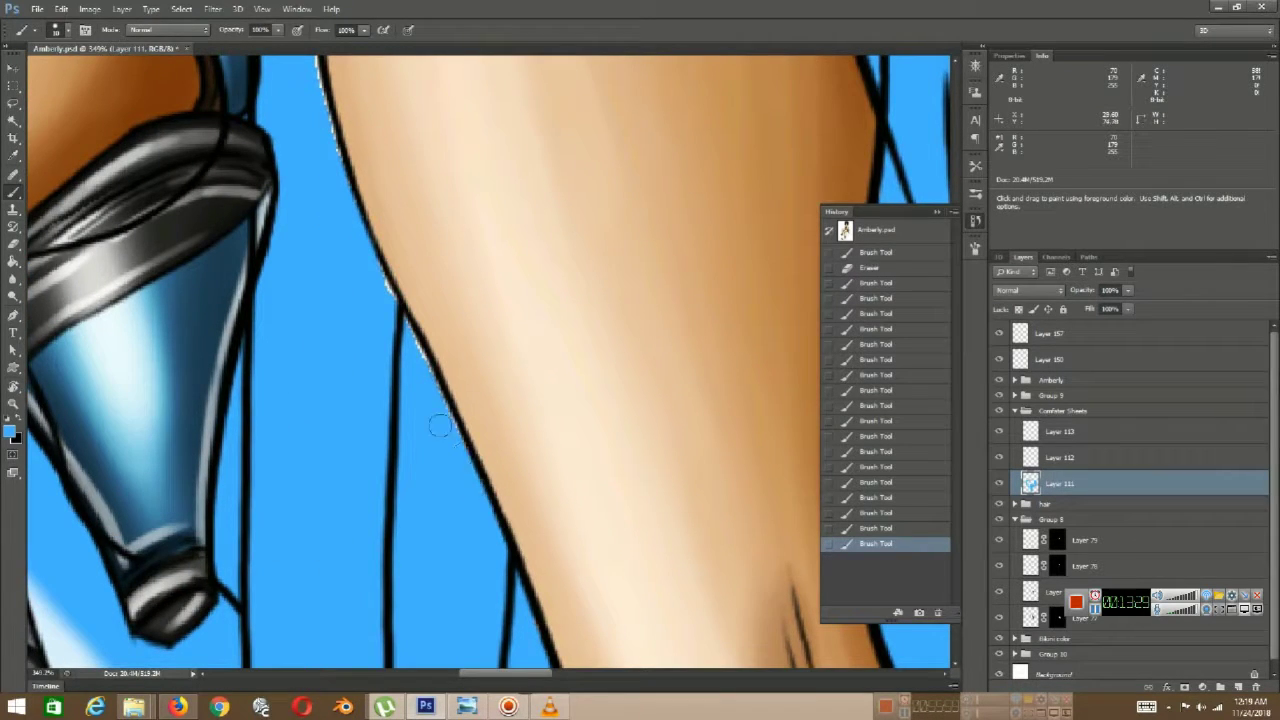
left_click_drag(440, 426, 378, 250)
left_click_drag(343, 185, 448, 606)
mouse_move(424, 485)
left_mouse_down()
mouse_move(394, 255)
mouse_move(406, 579)
left_mouse_up()
left_click_drag(402, 545, 390, 402)
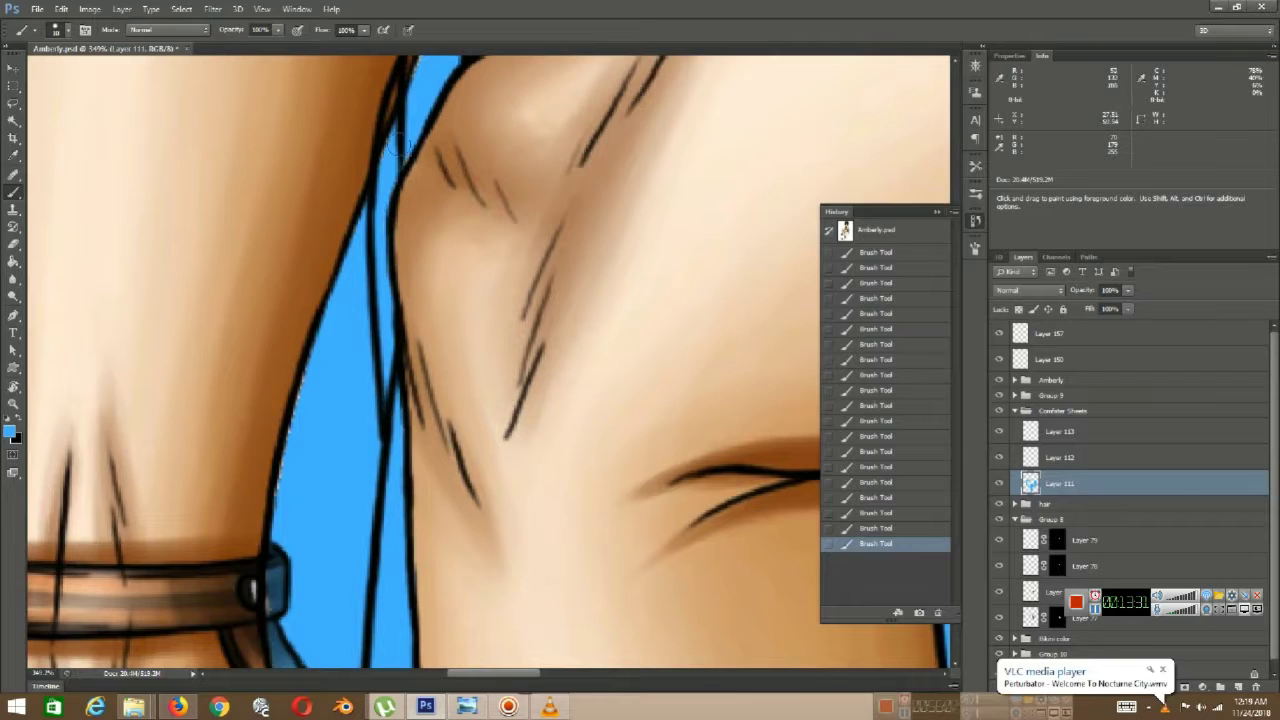
- Erase the blue spilling over the outline at the corner where the two thighs meet
scroll(397, 147, "up", 5)
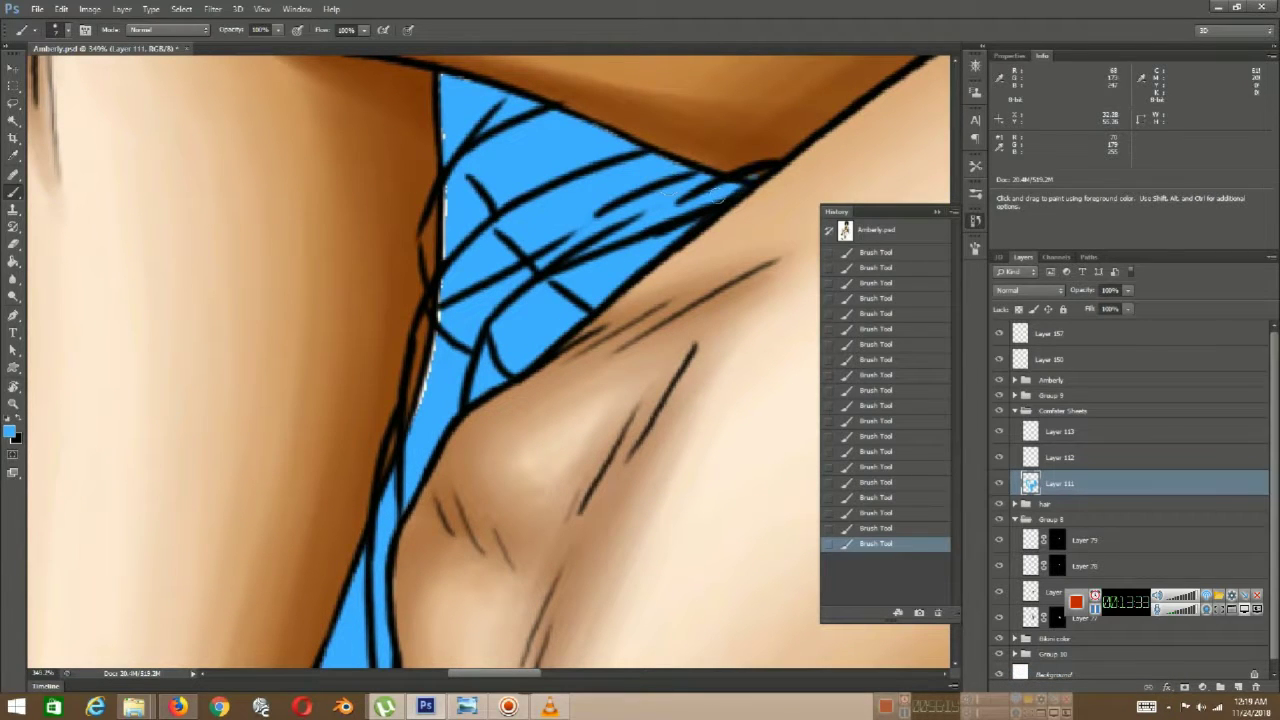
left_click(13, 245)
left_click(768, 198)
left_click(775, 144)
mouse_move(723, 215)
left_mouse_down()
mouse_move(763, 309)
mouse_move(840, 72)
left_mouse_up()
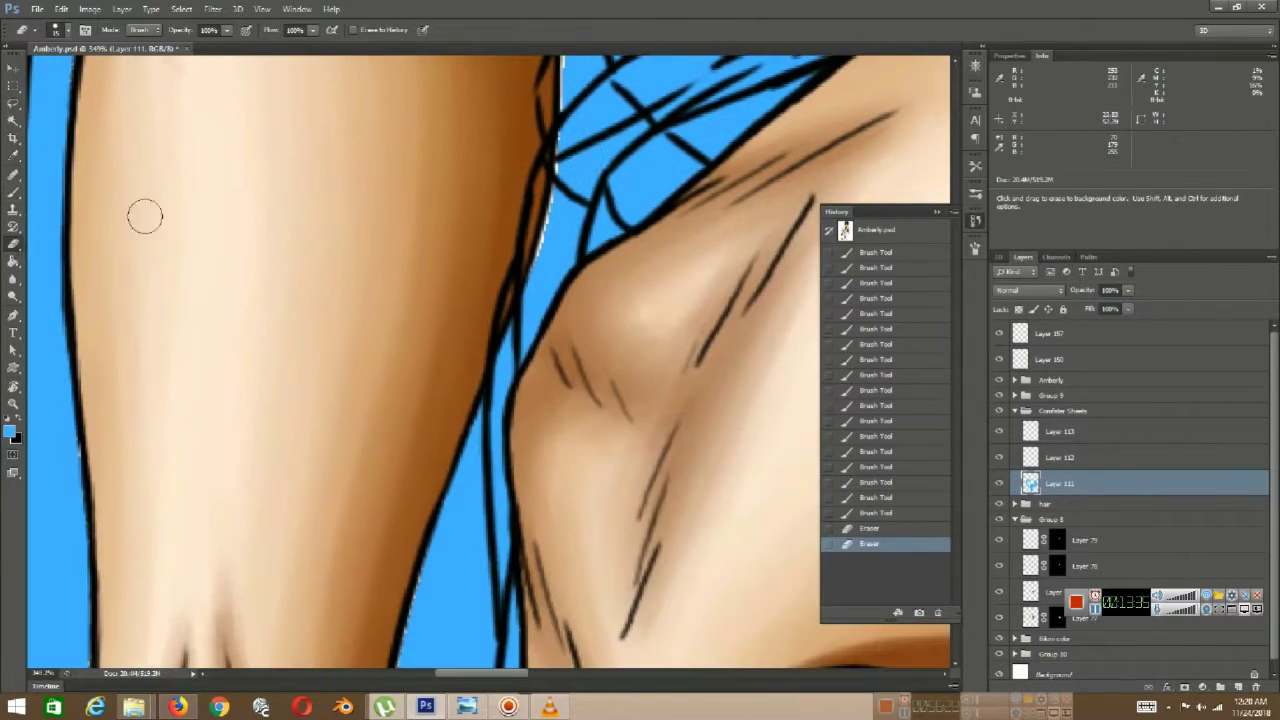
- Brush blue into the white gaps along the far leg's inner edge and the sheet area between the legs
left_click(13, 191)
left_click_drag(505, 328, 524, 263)
left_click_drag(548, 165, 525, 275)
scroll(525, 275, "up", 5)
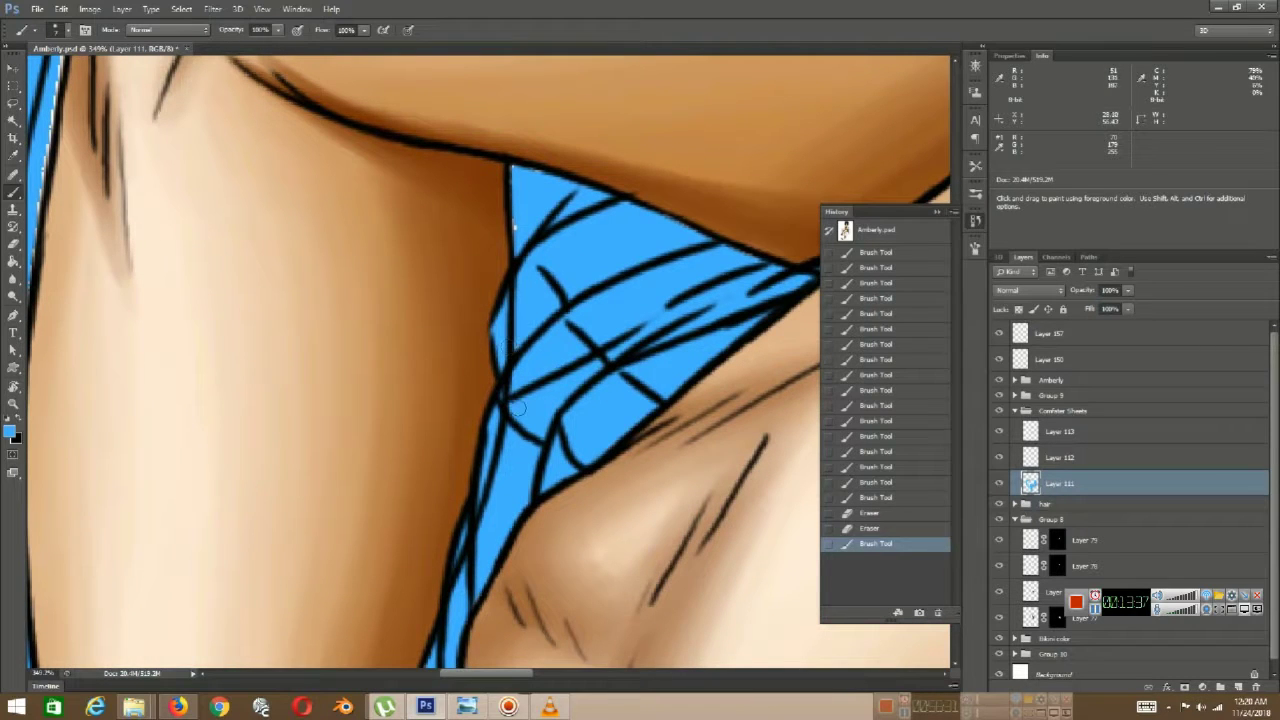
left_click_drag(515, 173, 538, 176)
left_click_drag(676, 317, 682, 336)
left_click_drag(624, 222, 650, 232)
- Fill the white gaps along the far leg's lower inner calf and up its outer shin
mouse_move(781, 516)
left_mouse_down()
mouse_move(597, 323)
mouse_move(640, 120)
left_mouse_up()
left_click_drag(425, 600, 608, 274)
left_click_drag(560, 165, 573, 105)
left_click_drag(576, 157, 531, 452)
left_click_drag(532, 382, 545, 315)
mouse_move(561, 330)
left_mouse_down()
mouse_move(531, 434)
mouse_move(552, 360)
left_mouse_up()
left_click_drag(290, 600, 722, 100)
left_click_drag(570, 150, 471, 487)
left_click_drag(496, 442, 502, 360)
mouse_move(484, 195)
left_mouse_down()
mouse_move(477, 491)
mouse_move(470, 430)
left_mouse_up()
left_click_drag(465, 160, 438, 645)
left_click_drag(453, 485, 468, 318)
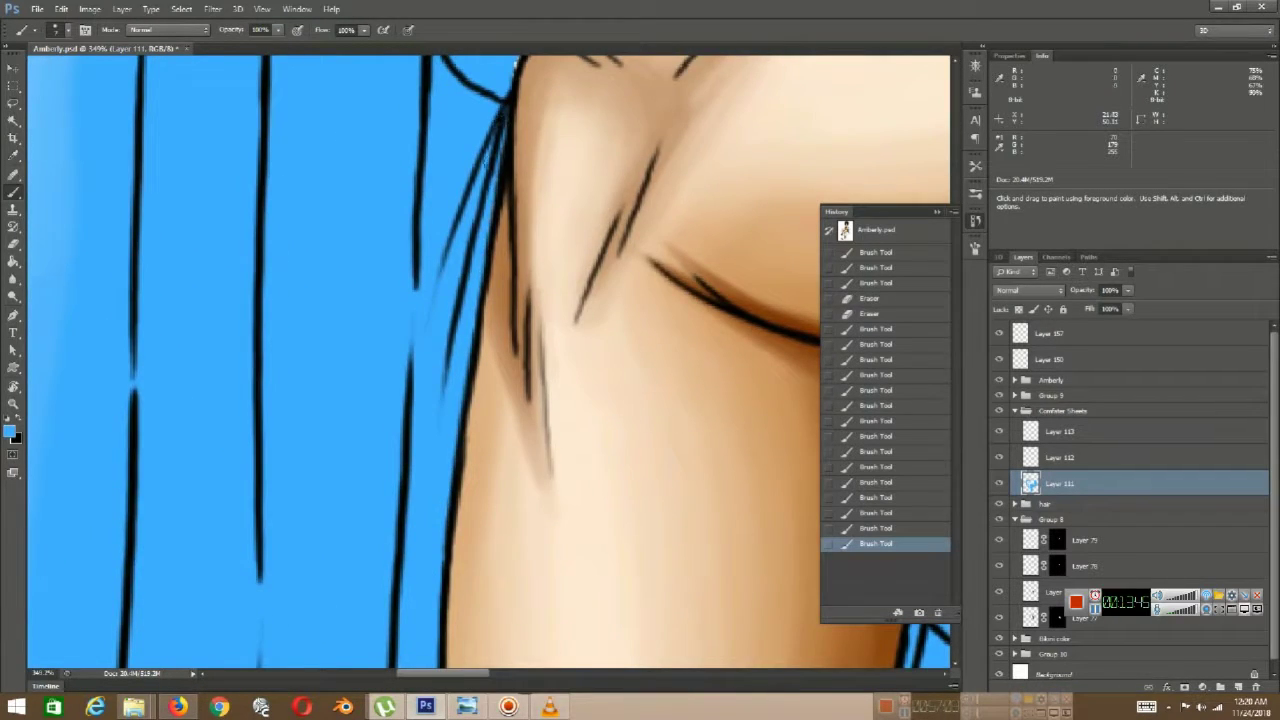
- Paint blue into the gaps around the far knee and along the top of the far thigh up to the glove
left_click_drag(487, 162, 507, 85)
left_click_drag(516, 62, 461, 482)
left_click_drag(496, 407, 530, 376)
left_click_drag(625, 325, 506, 346)
left_click_drag(639, 292, 792, 238)
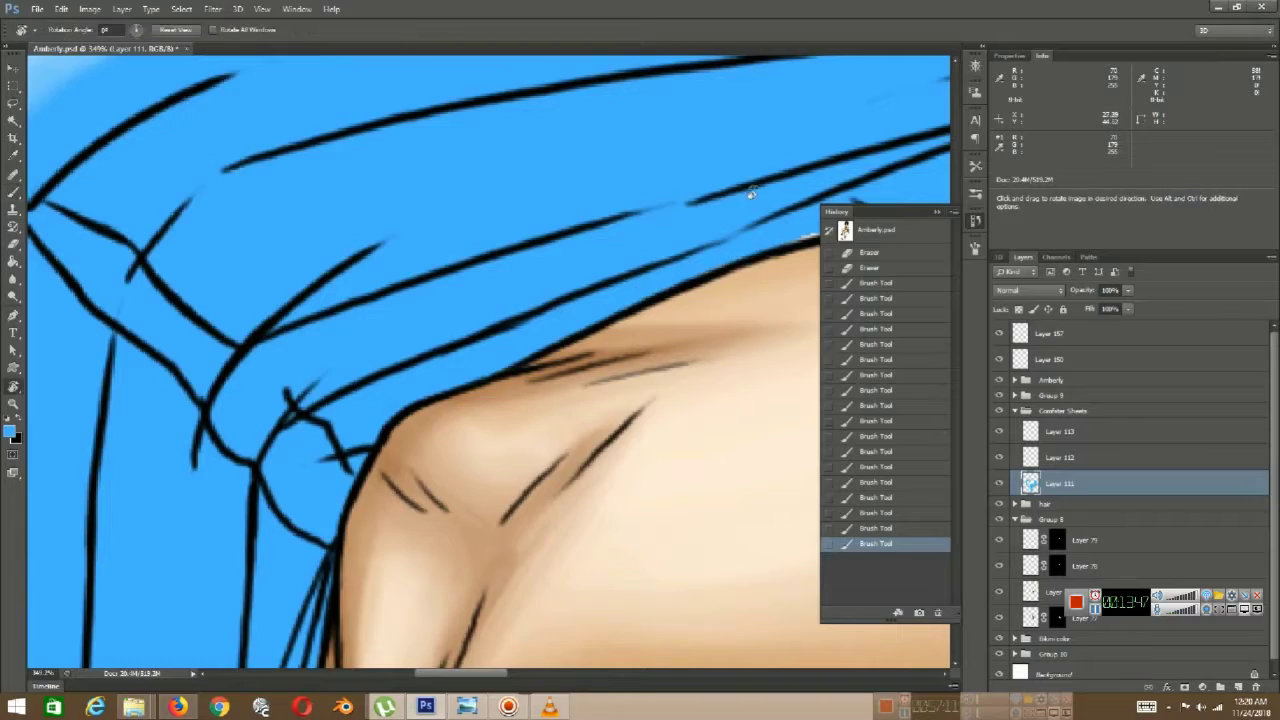
mouse_move(751, 189)
left_mouse_down()
mouse_move(440, 531)
mouse_move(382, 655)
left_mouse_up()
left_click_drag(545, 155, 573, 121)
left_click_drag(595, 115, 460, 400)
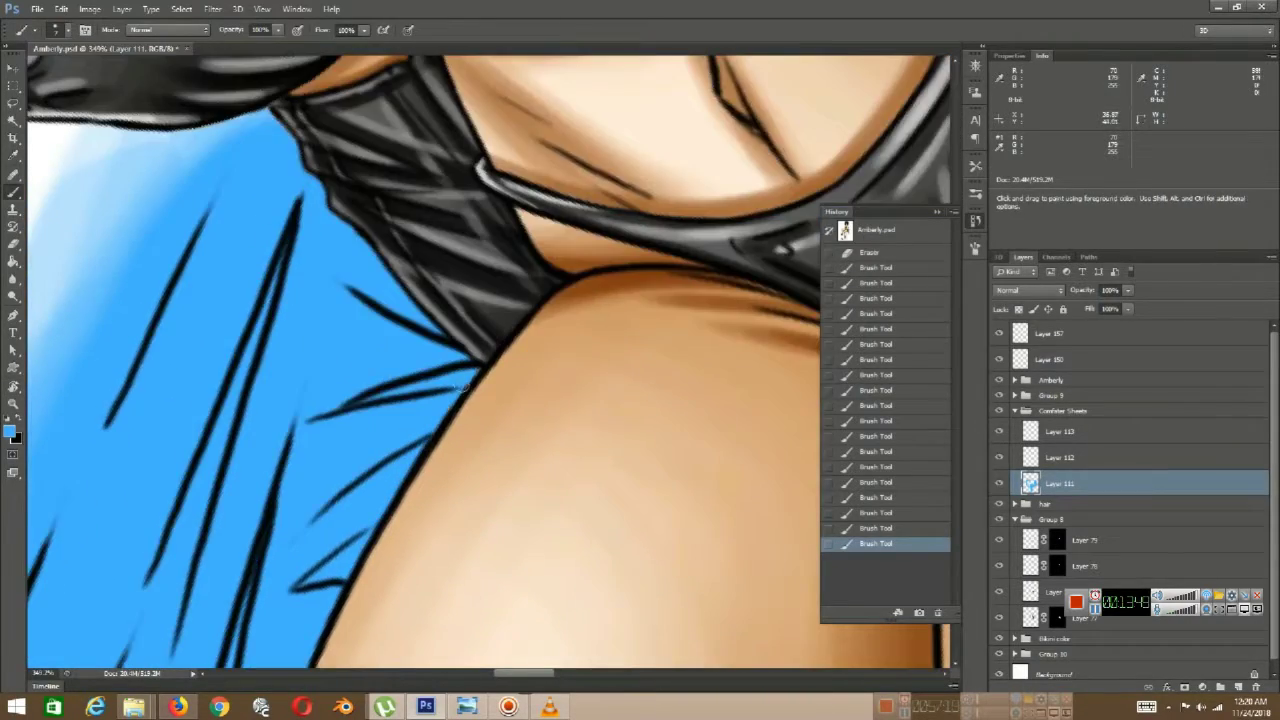
- Touch up the blue edges beside the far glove, around the hip and along the near arm's glove
mouse_move(488, 228)
left_mouse_down()
mouse_move(711, 414)
mouse_move(643, 263)
left_mouse_up()
mouse_move(680, 360)
left_mouse_down()
mouse_move(753, 455)
mouse_move(620, 463)
mouse_move(554, 346)
left_mouse_up()
left_click_drag(480, 530, 688, 117)
left_click_drag(638, 118, 579, 317, "ctrl")
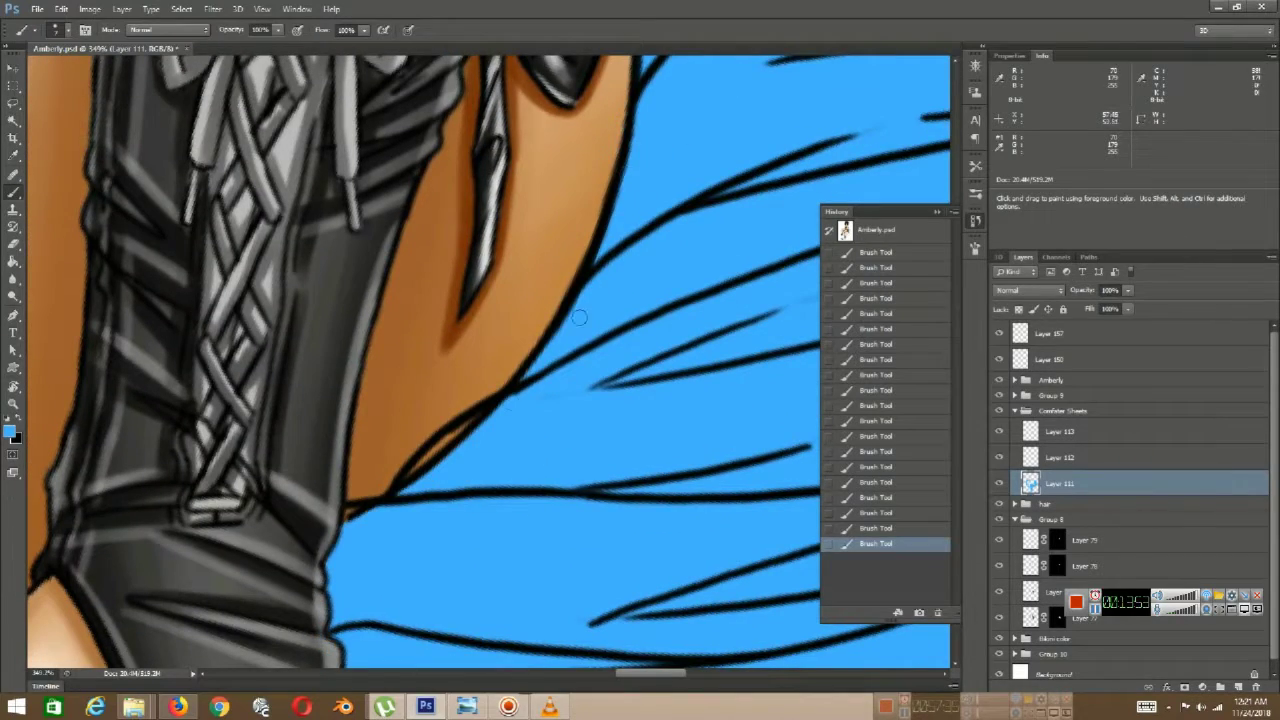
left_click_drag(375, 512, 557, 372)
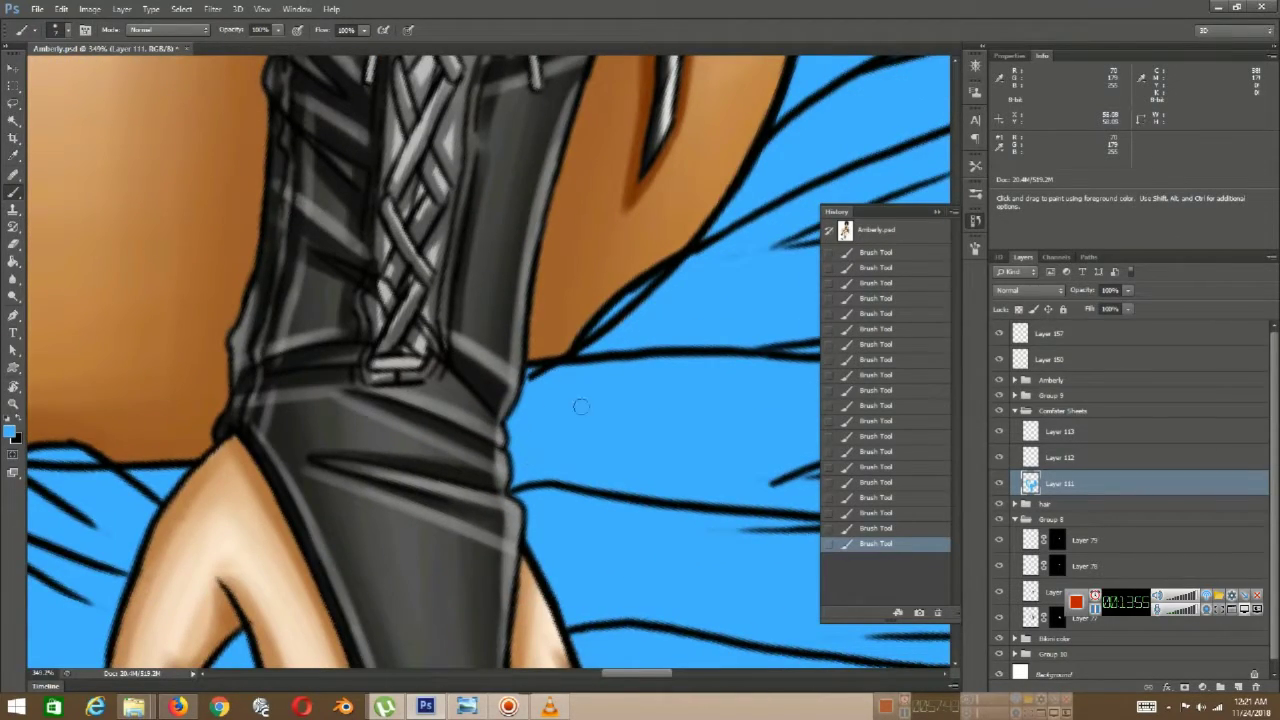
left_click_drag(915, 64, 607, 456)
left_click_drag(620, 150, 466, 461)
- Examine the blue sheet coverage around the whole figure for remaining gaps or spills
scroll(375, 517, "down", 5)
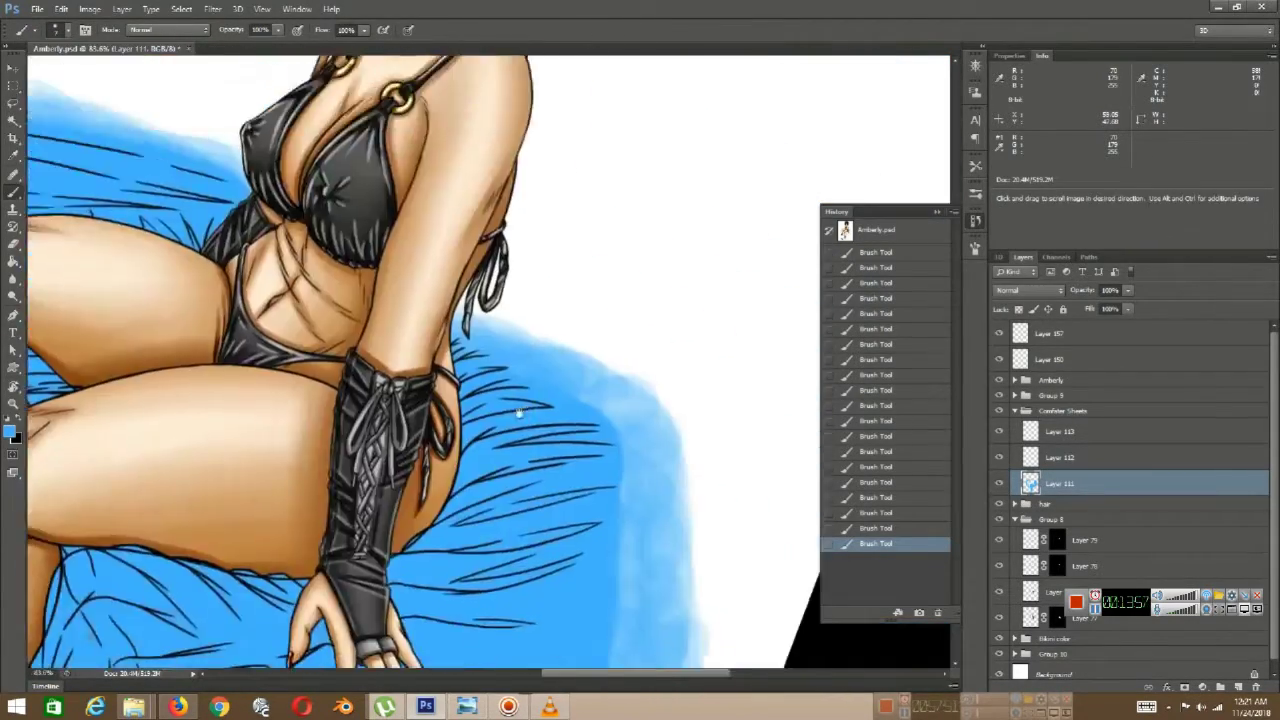
left_click_drag(520, 414, 698, 148)
key("r")
left_click_drag(350, 500, 460, 416)
scroll(440, 400, "down", 5)
left_click_drag(425, 223, 405, 316)
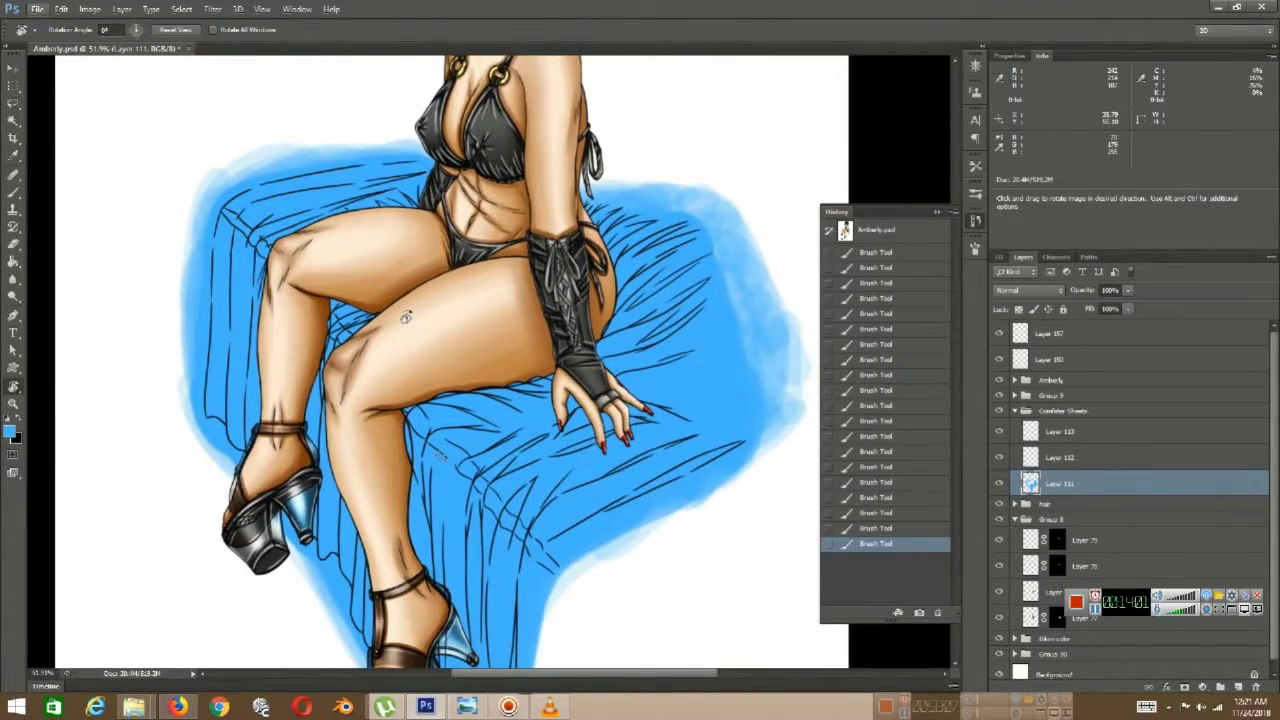
scroll(510, 400, "down", 6)
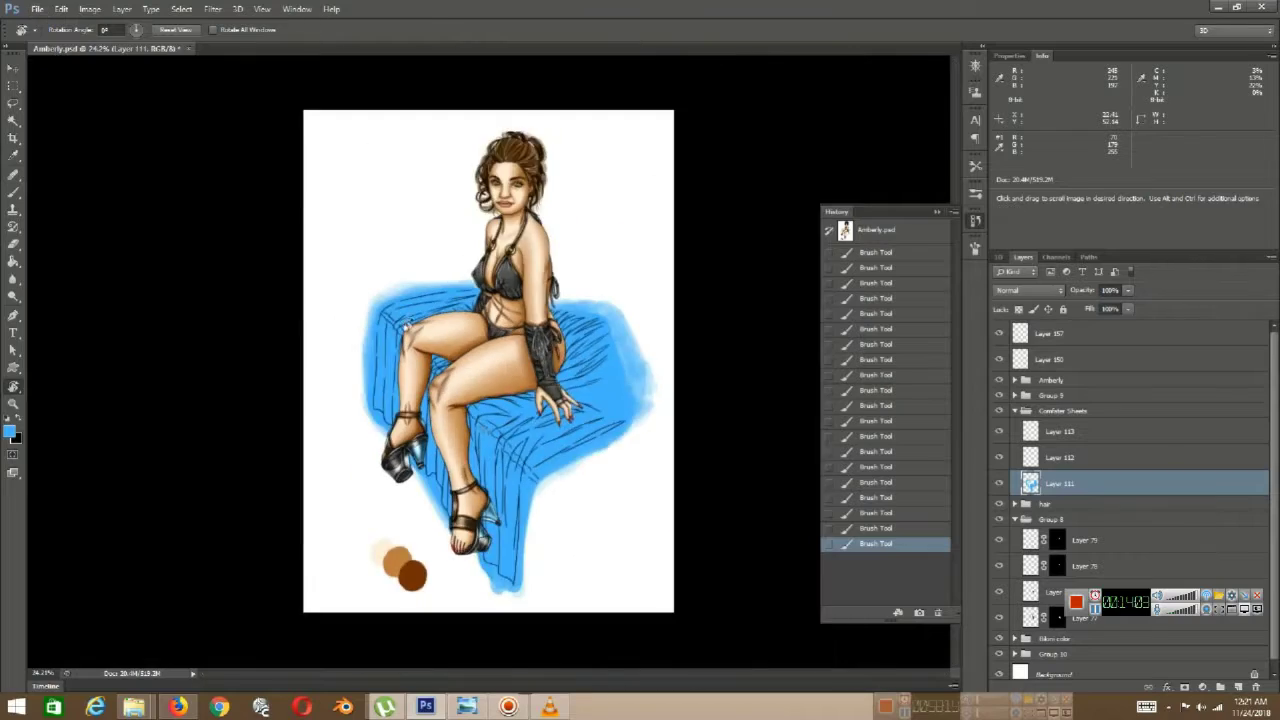
scroll(470, 440, "up", 8)
scroll(560, 380, "down", 3)
left_click_drag(531, 420, 509, 323)
scroll(509, 323, "down", 4)
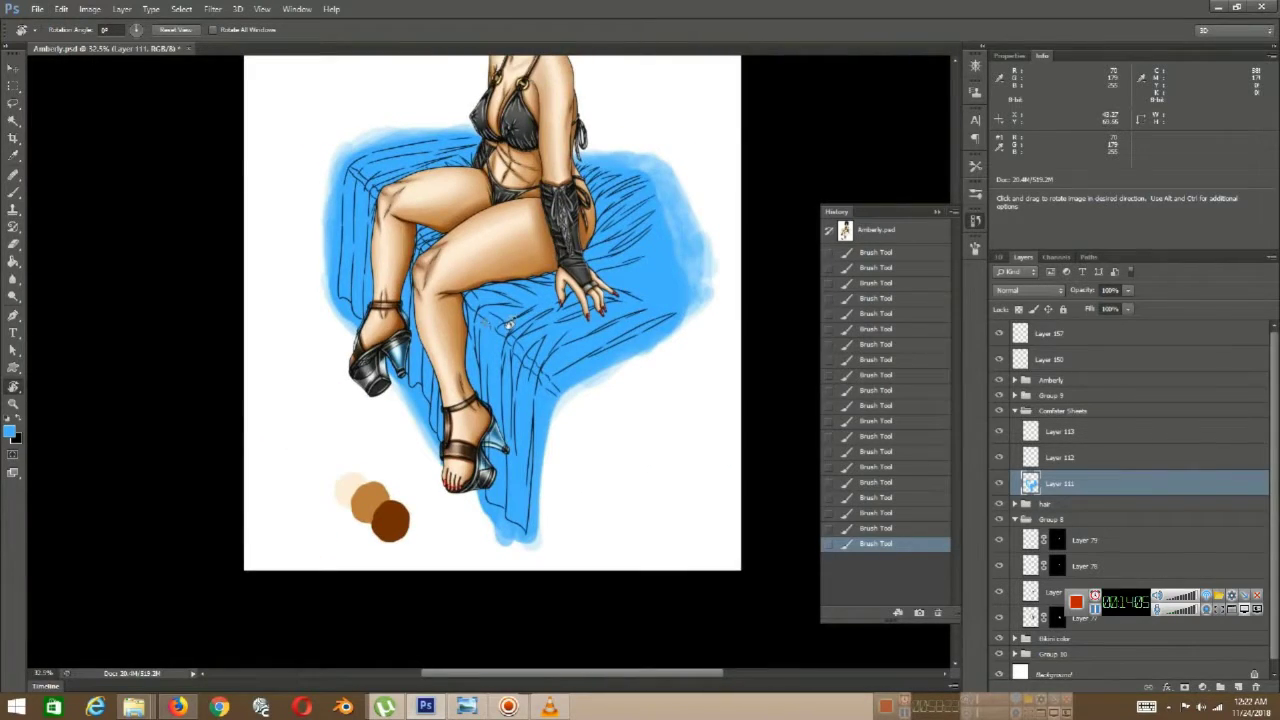
scroll(507, 270, "up", 2)
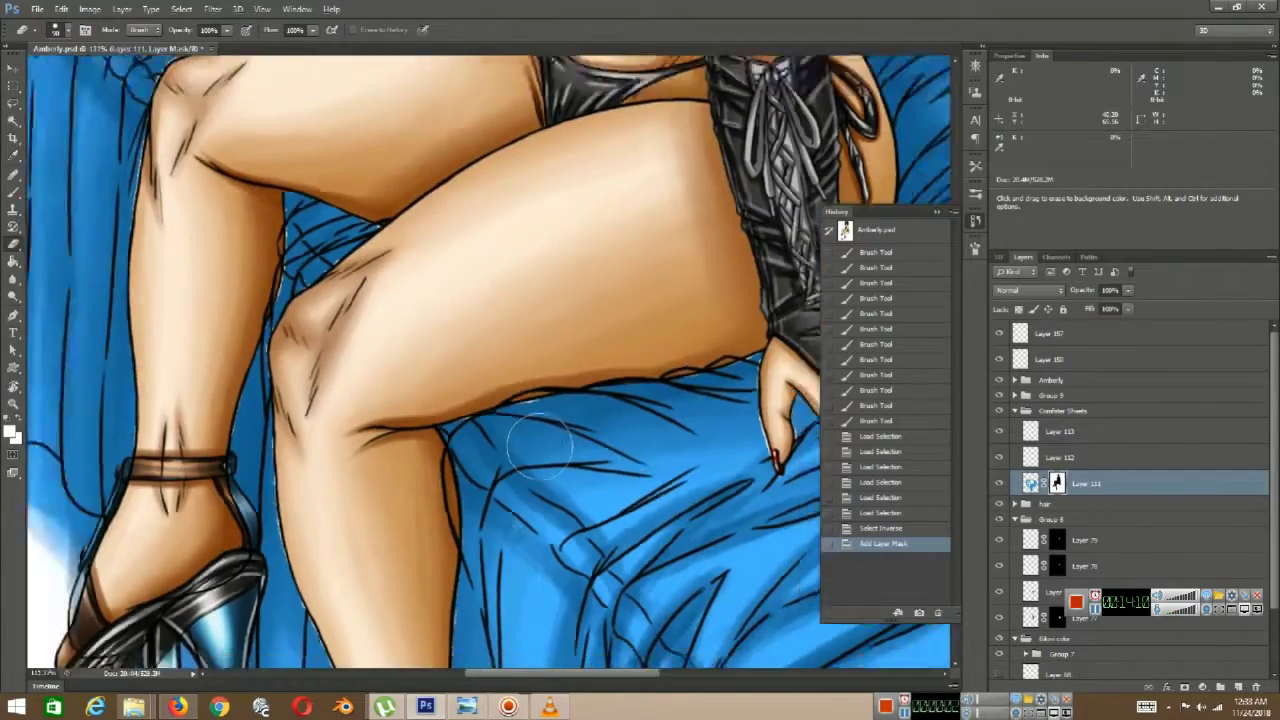
- Set the brush to 100% opacity for touching up Layer 111's mask beneath the near thigh
scroll(540, 445, "up", 3)
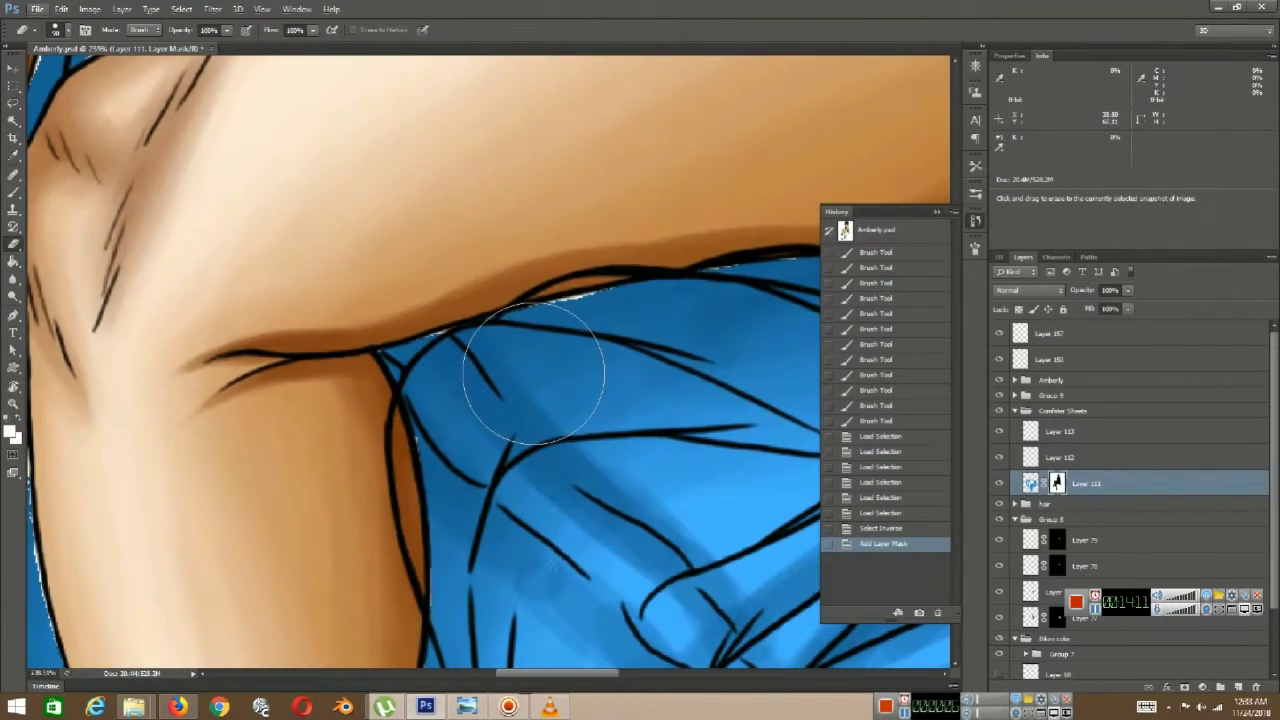
key("r")
mouse_move(530, 333)
left_mouse_down()
mouse_move(500, 286)
mouse_move(476, 346)
left_mouse_up()
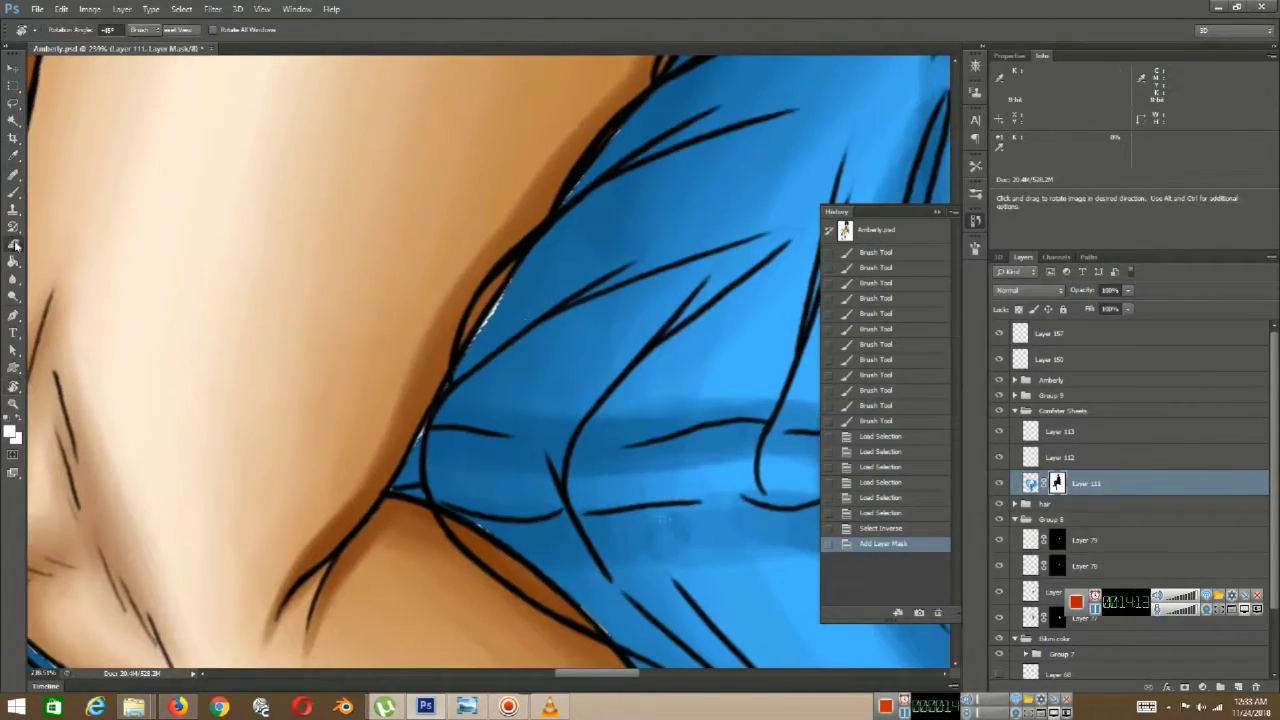
key("b")
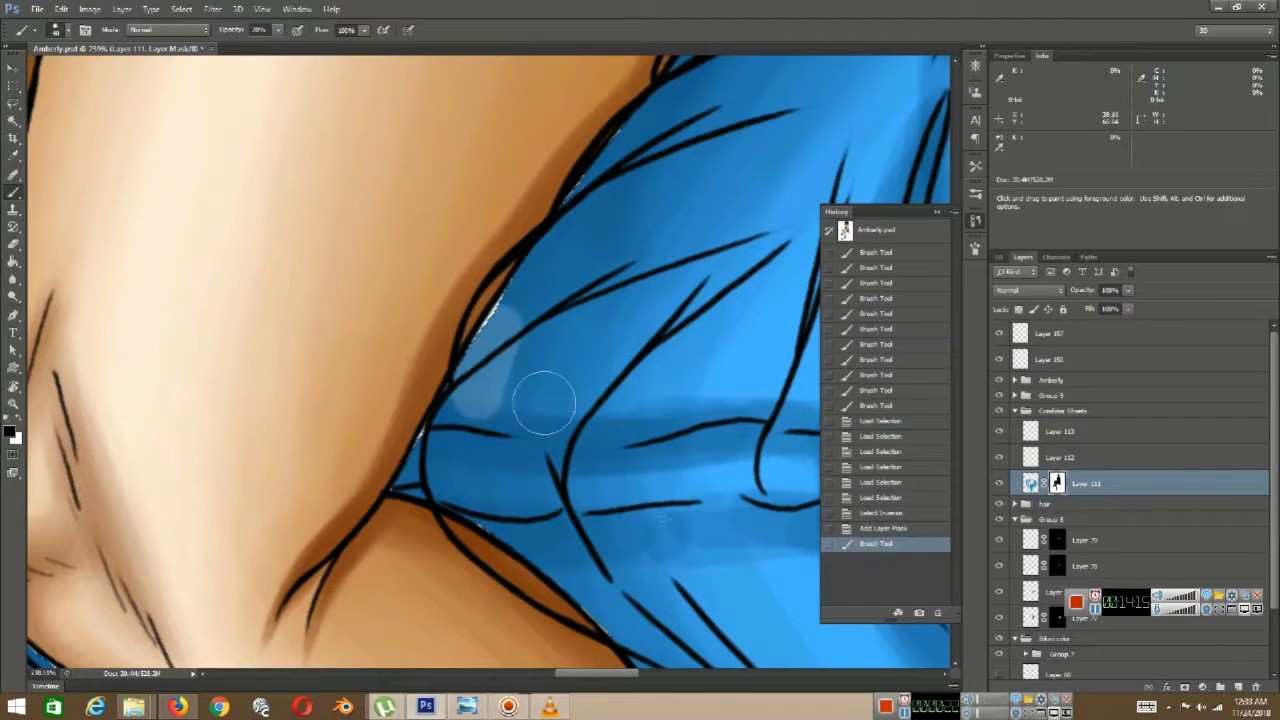
left_click_drag(493, 305, 489, 322)
left_click_drag(489, 322, 491, 301)
left_click(278, 30)
left_click(332, 48)
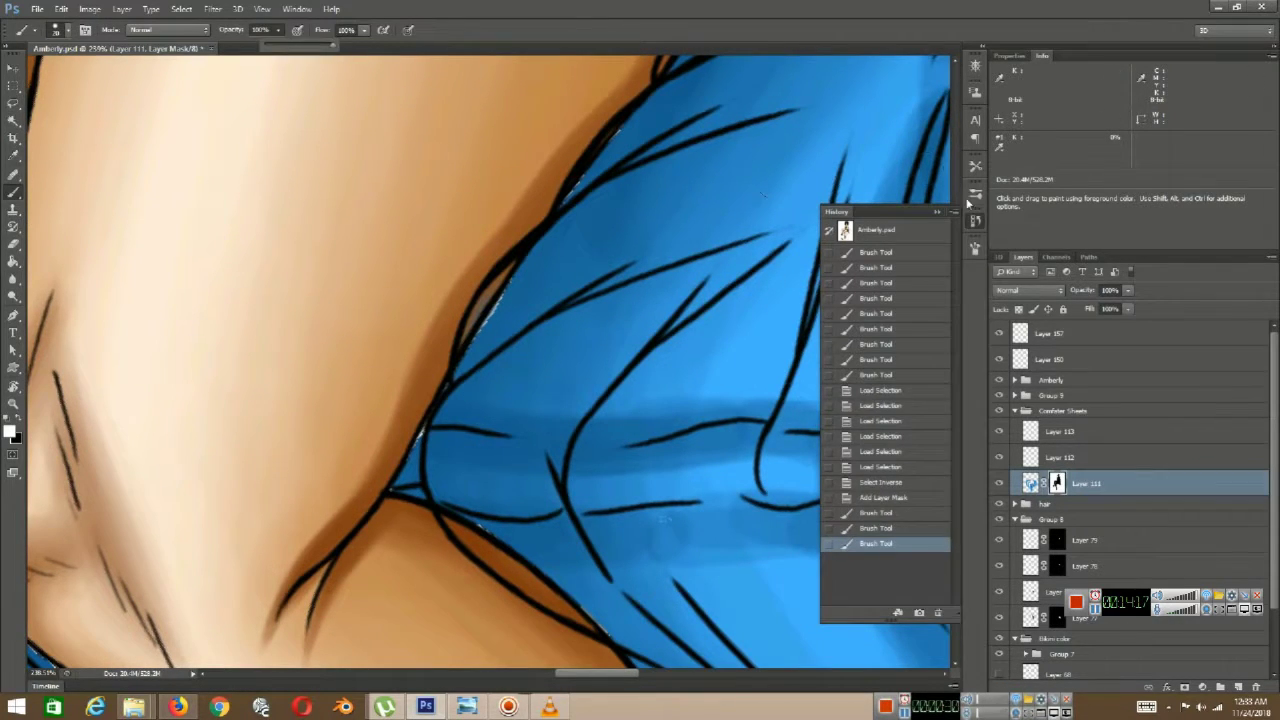
- Paint white on the mask to close the gaps along the underside of the near thigh
left_click(973, 250)
key("F5")
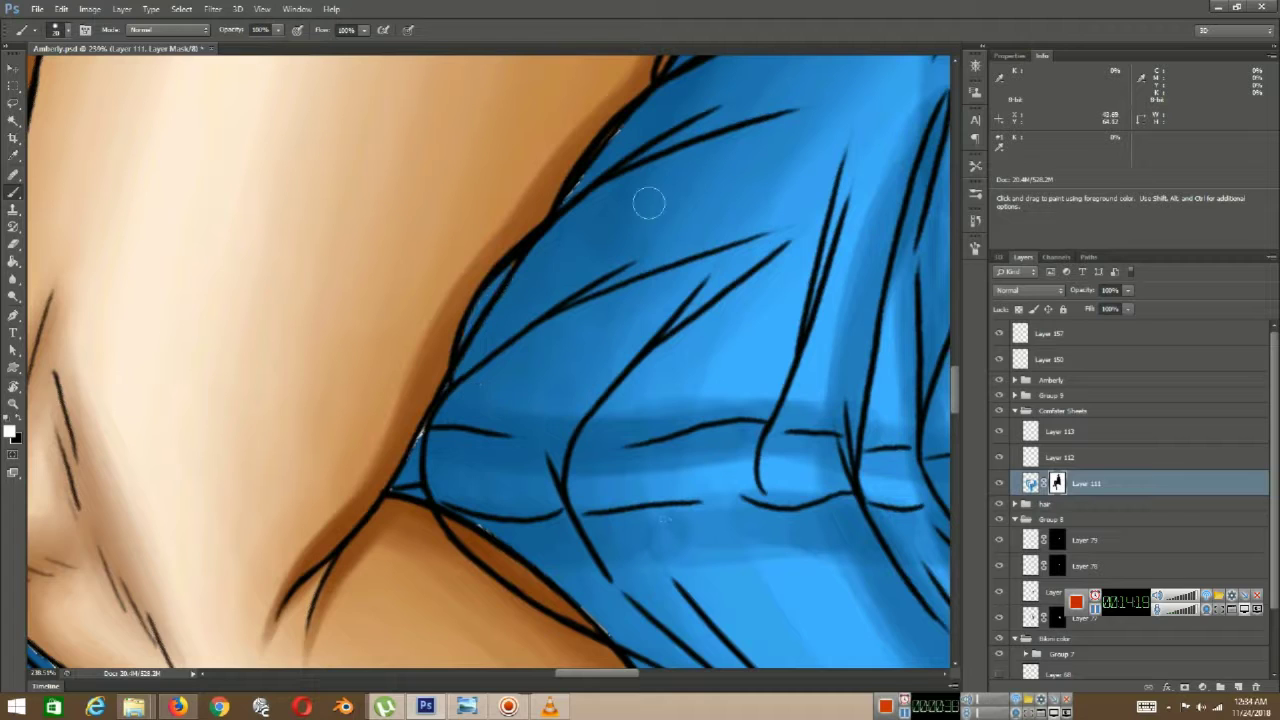
mouse_move(649, 203)
left_mouse_down()
mouse_move(592, 335)
mouse_move(576, 336)
left_mouse_up()
left_click_drag(617, 231, 571, 336)
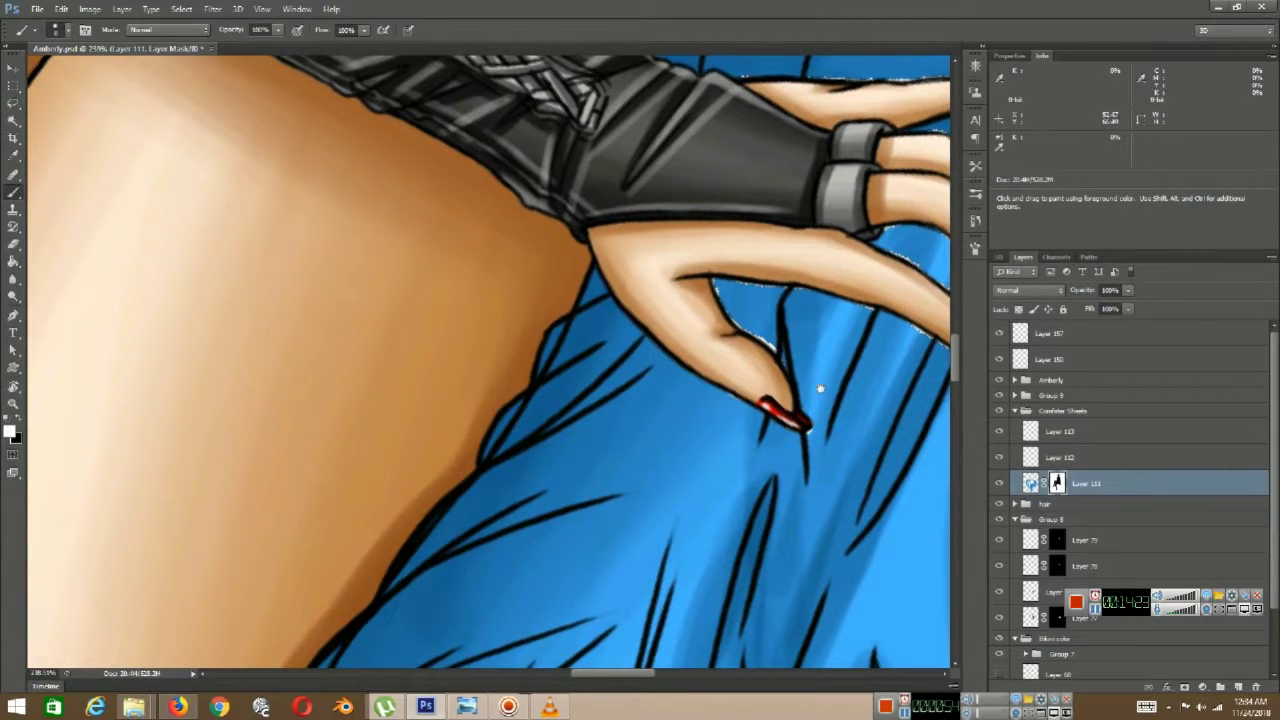
- Restore the blue in the gaps around the thumb and along the index finger of the gloved hand
left_click_drag(820, 388, 631, 449)
key("r")
left_click_drag(525, 121, 634, 166)
left_click_drag(633, 340, 705, 342)
left_click_drag(623, 573, 623, 420)
key("b")
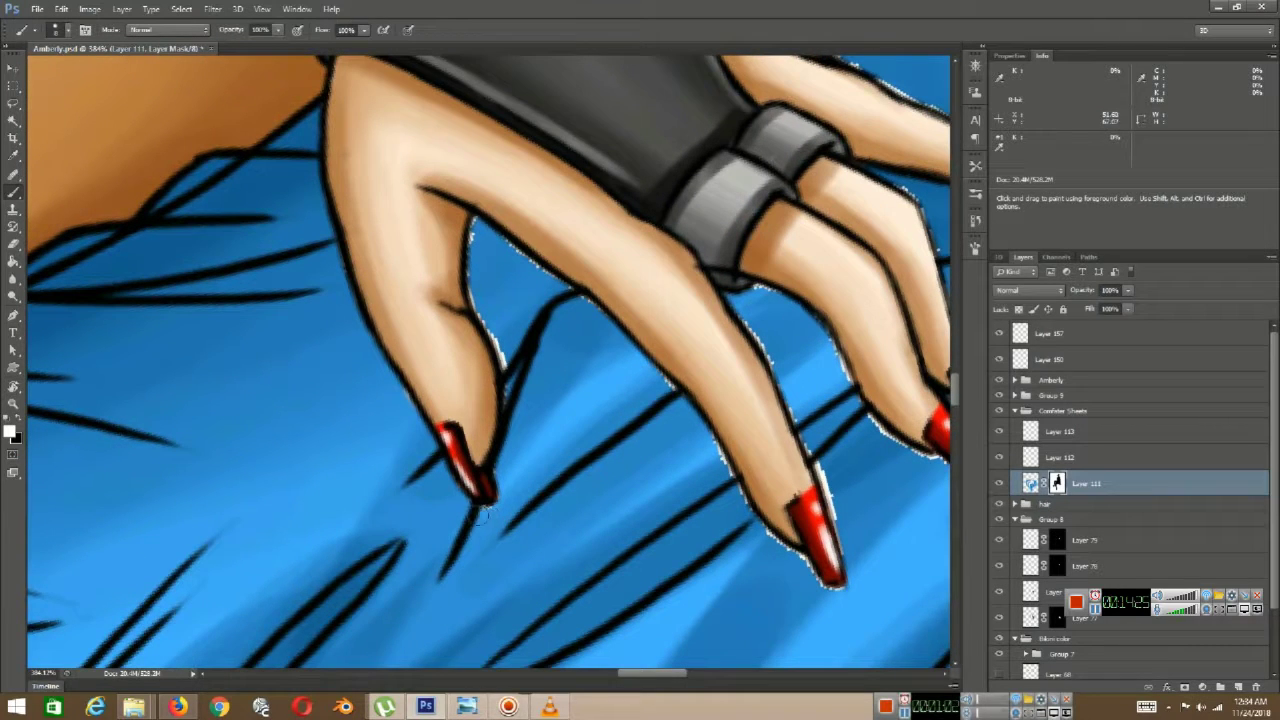
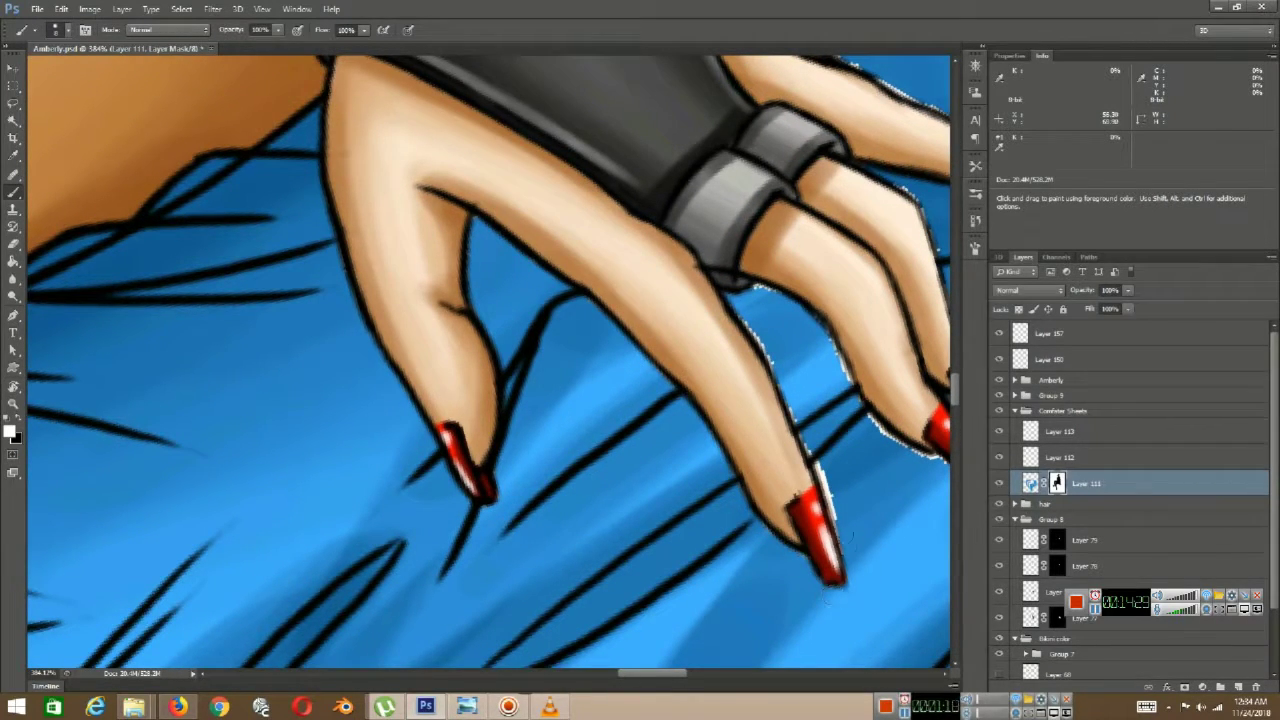
- Restore the blue around the remaining fingers and red nails, including both sides of the little finger
left_click_drag(873, 325, 483, 397)
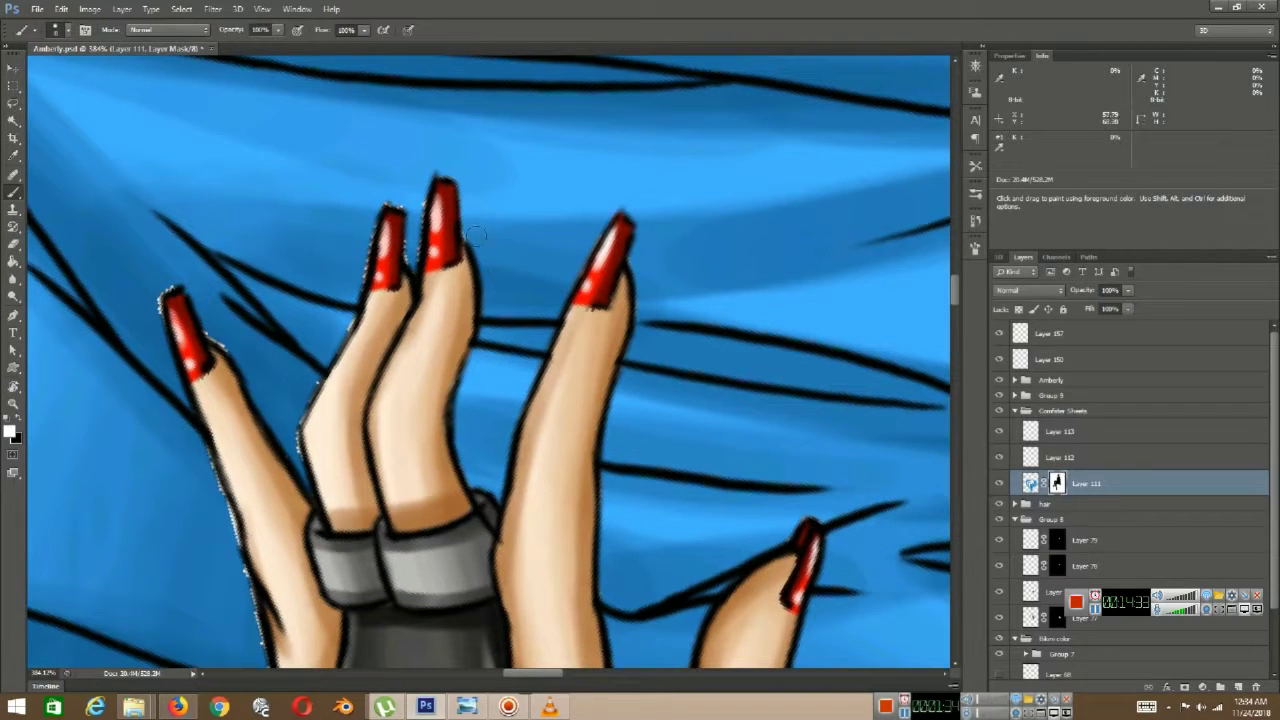
left_click_drag(296, 410, 430, 429)
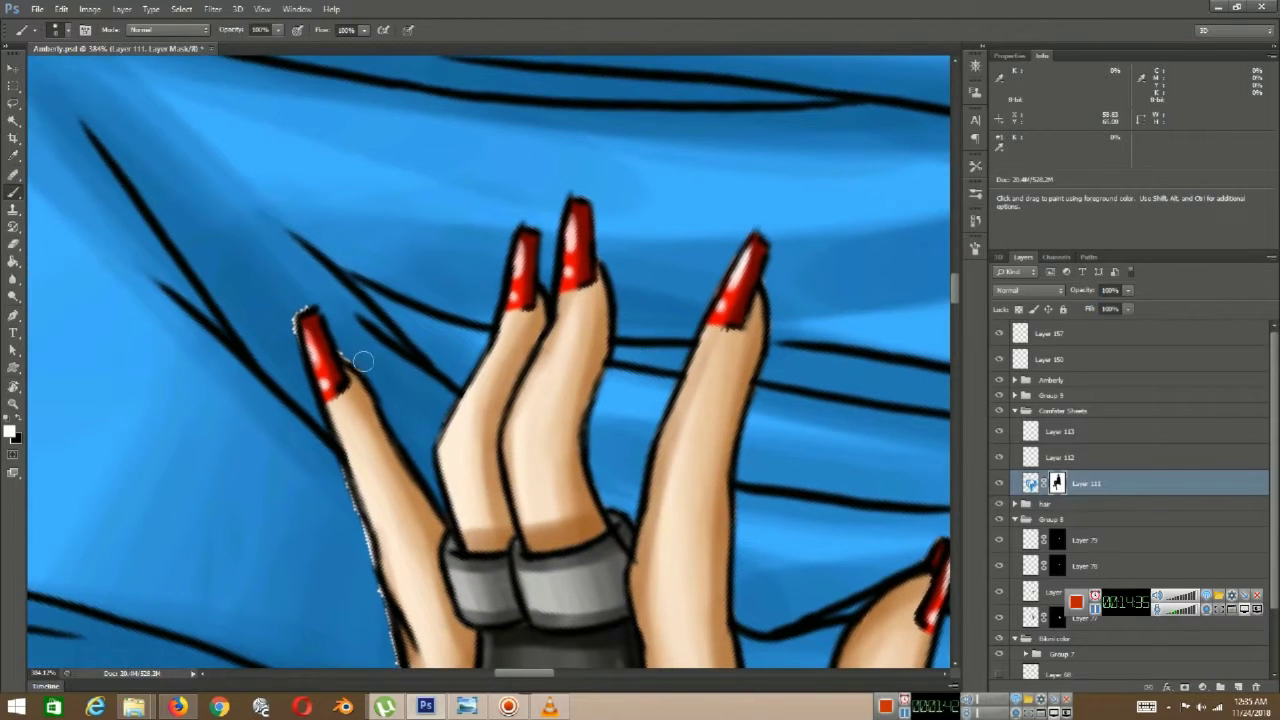
left_click_drag(365, 551, 458, 367)
left_click_drag(508, 245, 453, 434)
left_click_drag(453, 434, 430, 506)
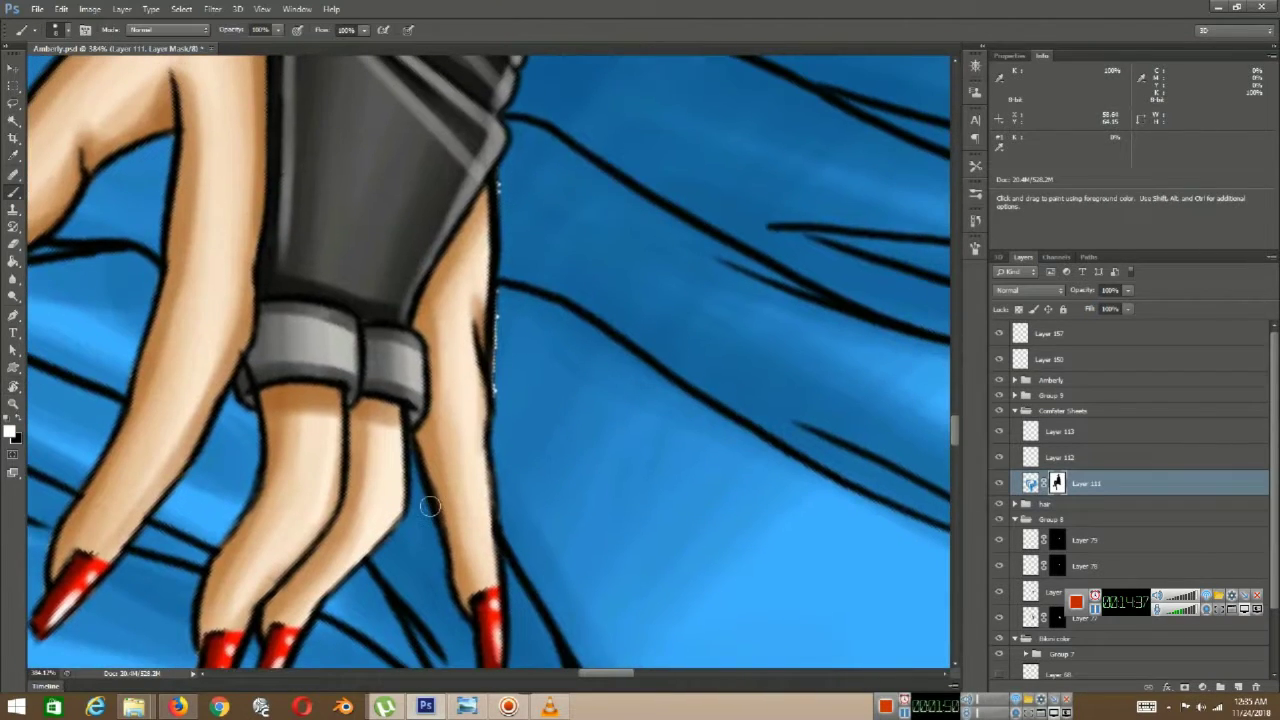
- Touch up the mask along the hand's outer edge, the glove and the hip up to the waist
left_click_drag(499, 387, 501, 180)
mouse_move(542, 166)
left_mouse_down()
mouse_move(466, 577)
mouse_move(480, 525)
left_mouse_up()
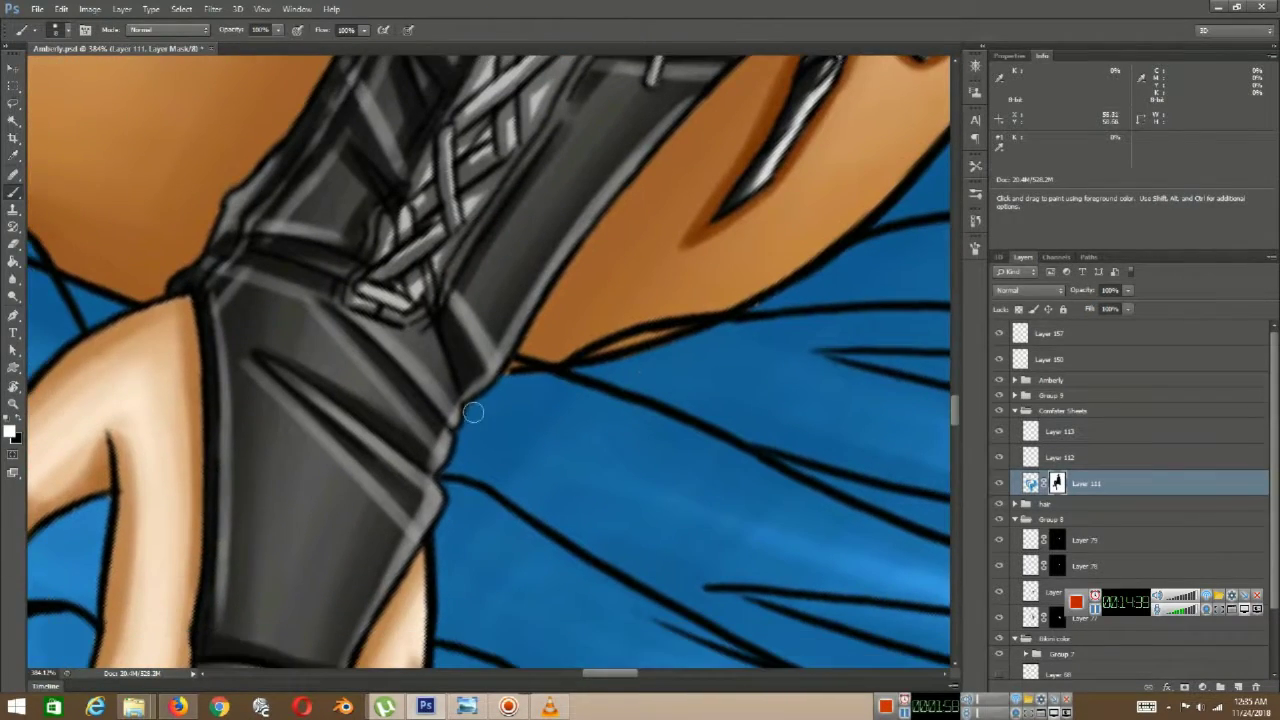
mouse_move(648, 405)
left_mouse_down()
mouse_move(486, 434)
mouse_move(498, 435)
left_mouse_up()
left_click_drag(728, 274, 430, 652)
left_click_drag(600, 380, 515, 523)
left_click_drag(552, 442, 574, 393)
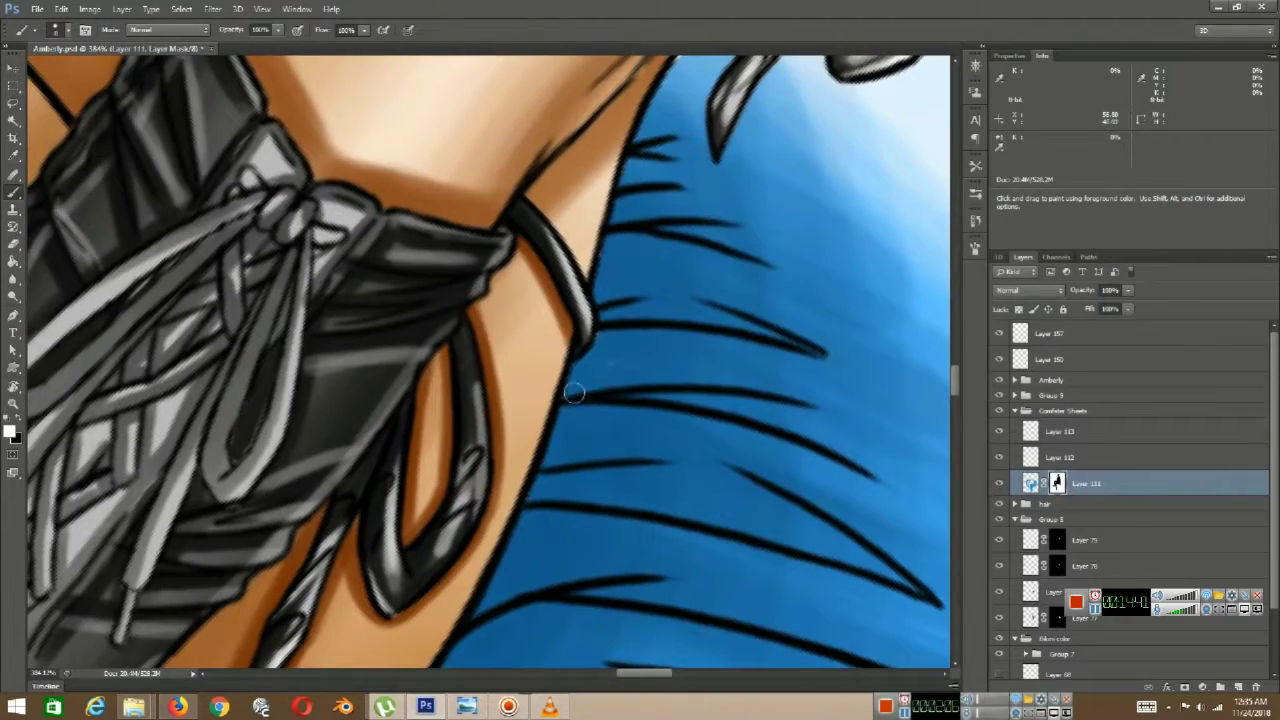
- Fill the white gaps behind the near knee and along the underside of the near calf
scroll(594, 340, "down", 10)
left_click_drag(300, 345, 591, 425)
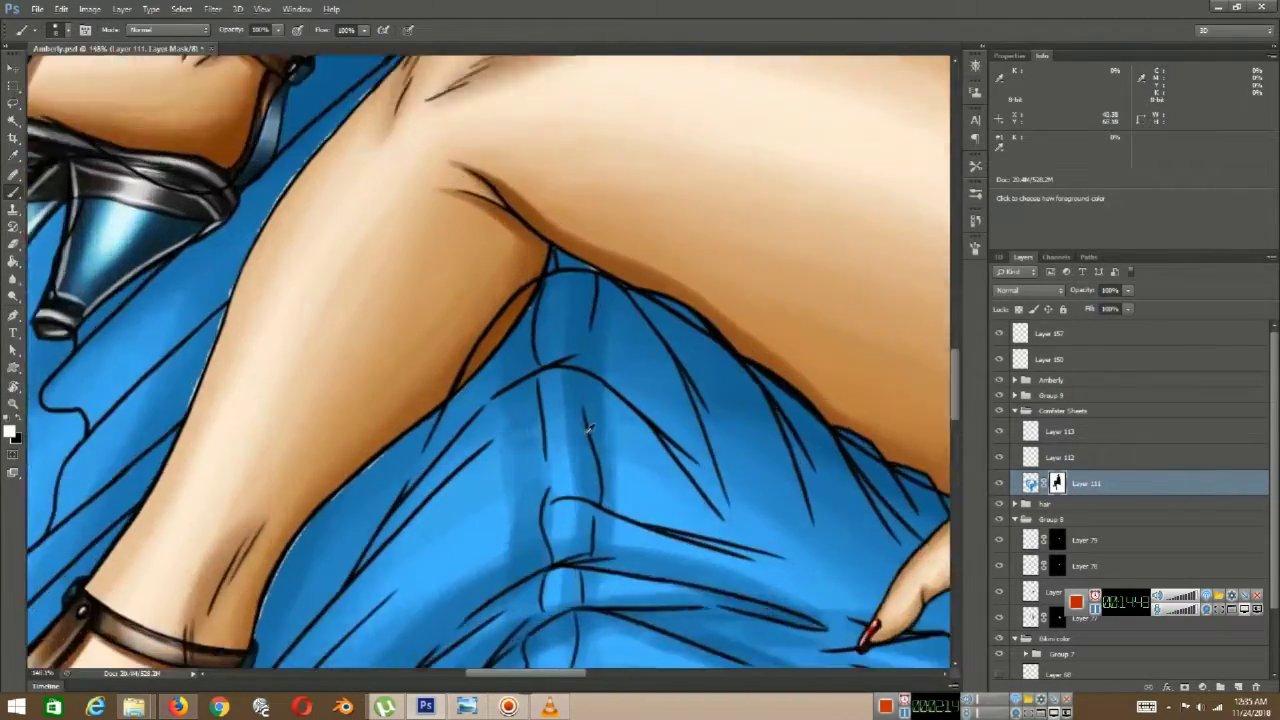
scroll(547, 460, "up", 10)
scroll(491, 337, "up", 5)
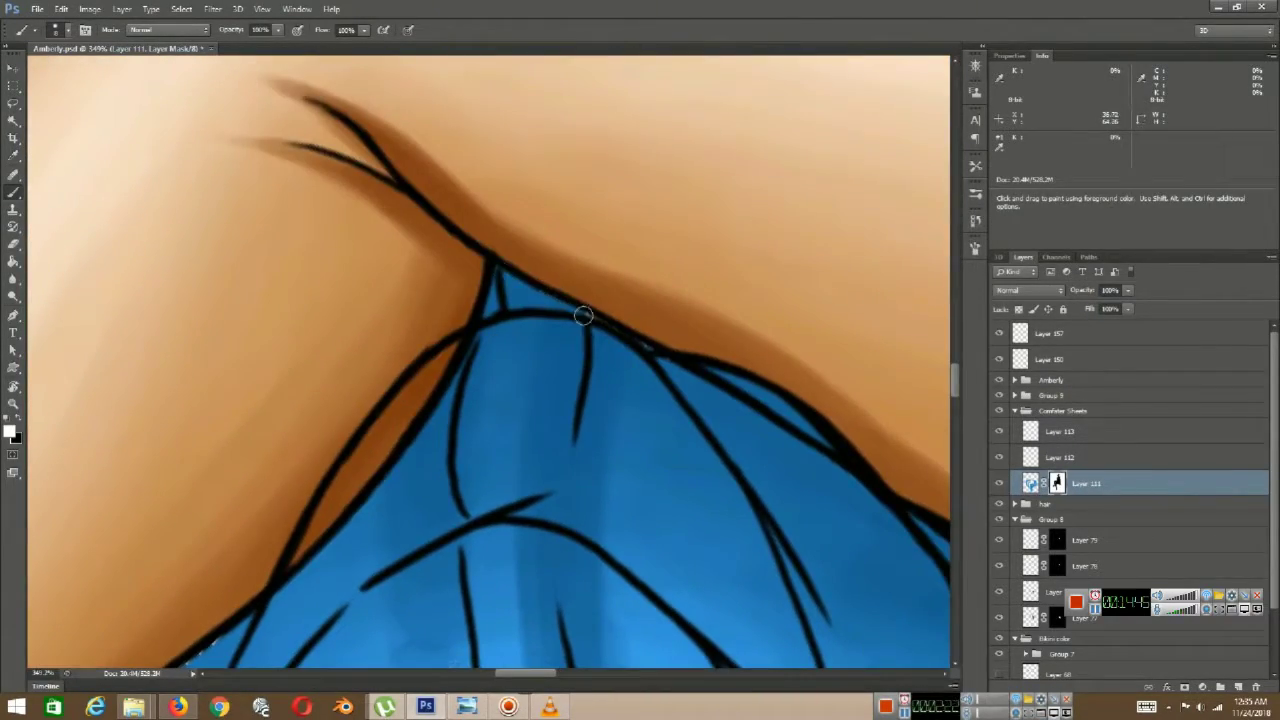
left_click_drag(860, 480, 480, 320)
left_click_drag(126, 388, 786, 291)
left_click_drag(469, 388, 815, 130)
left_click_drag(812, 137, 720, 212)
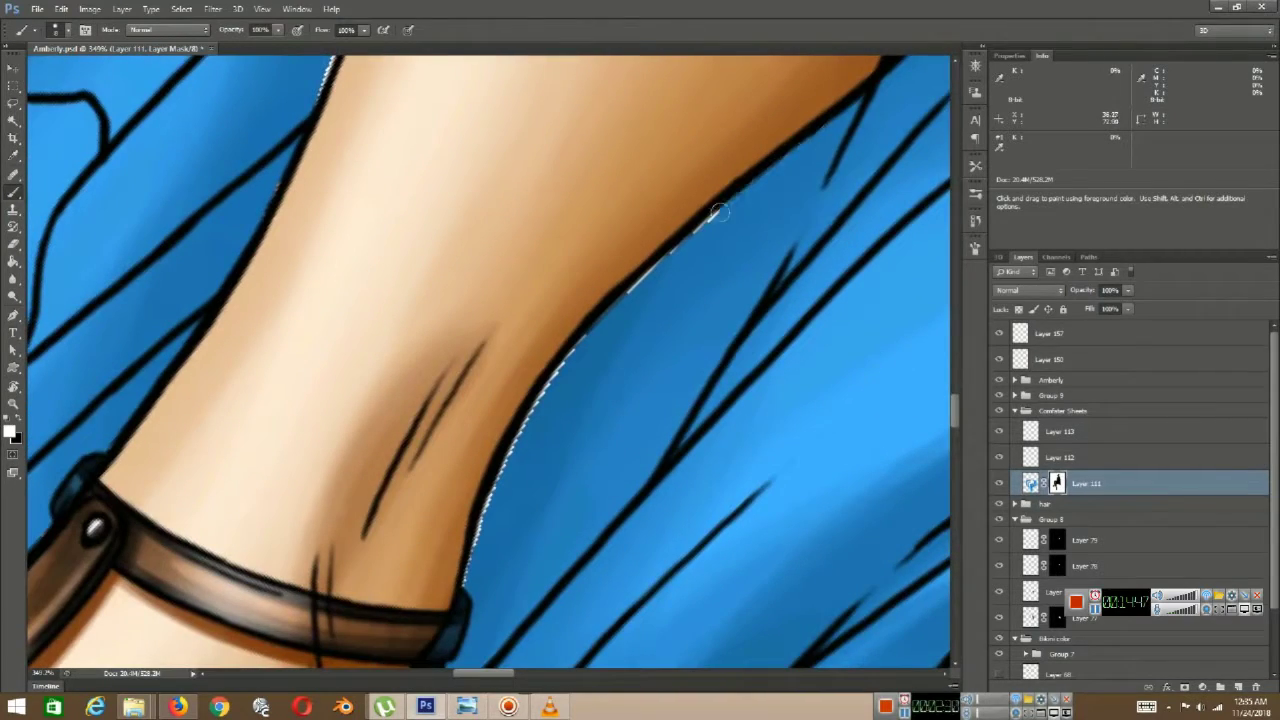
- Touch up the mask edges around the near sandal's heel and ankle strap
scroll(475, 545, "down", 10)
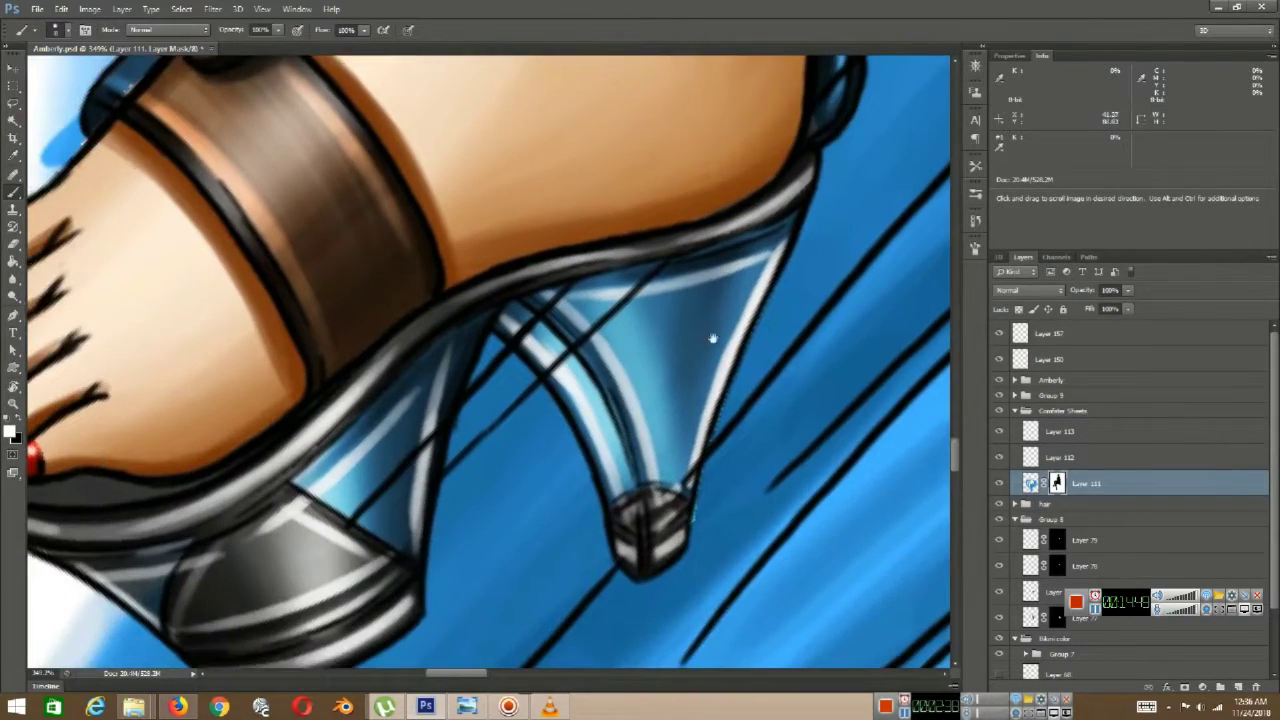
scroll(705, 508, "up", 10)
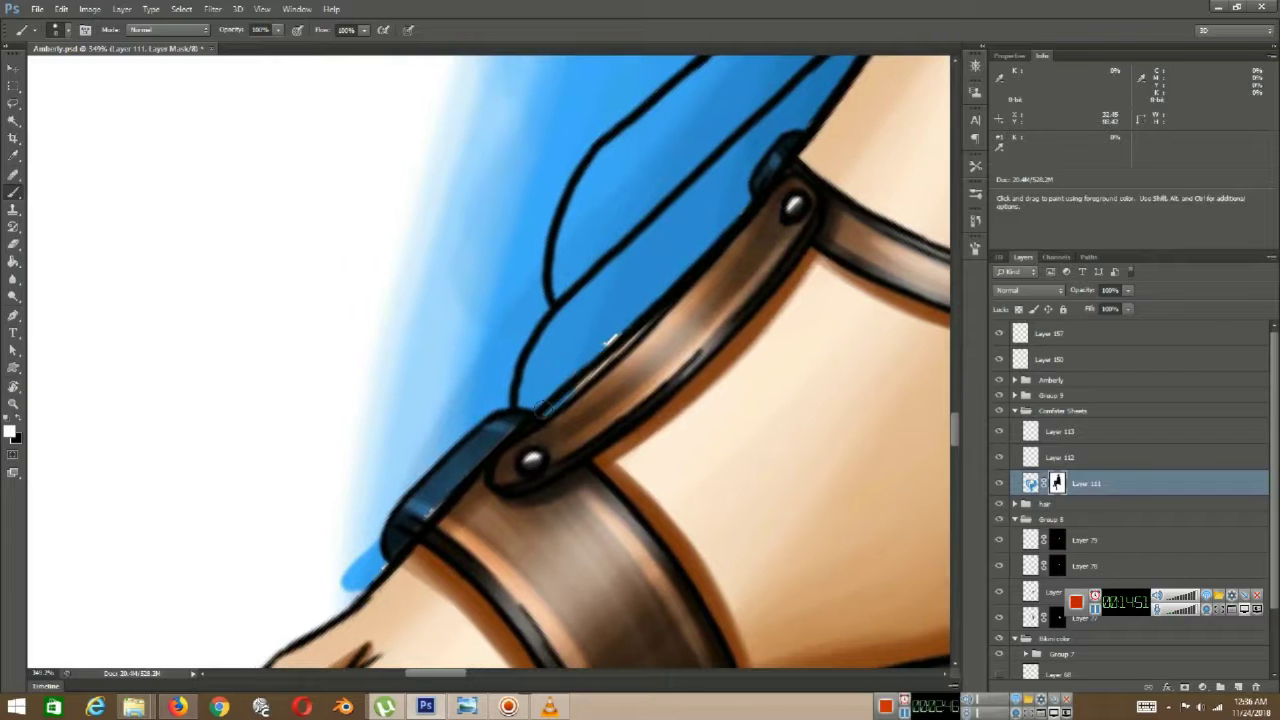
scroll(603, 348, "up", 8)
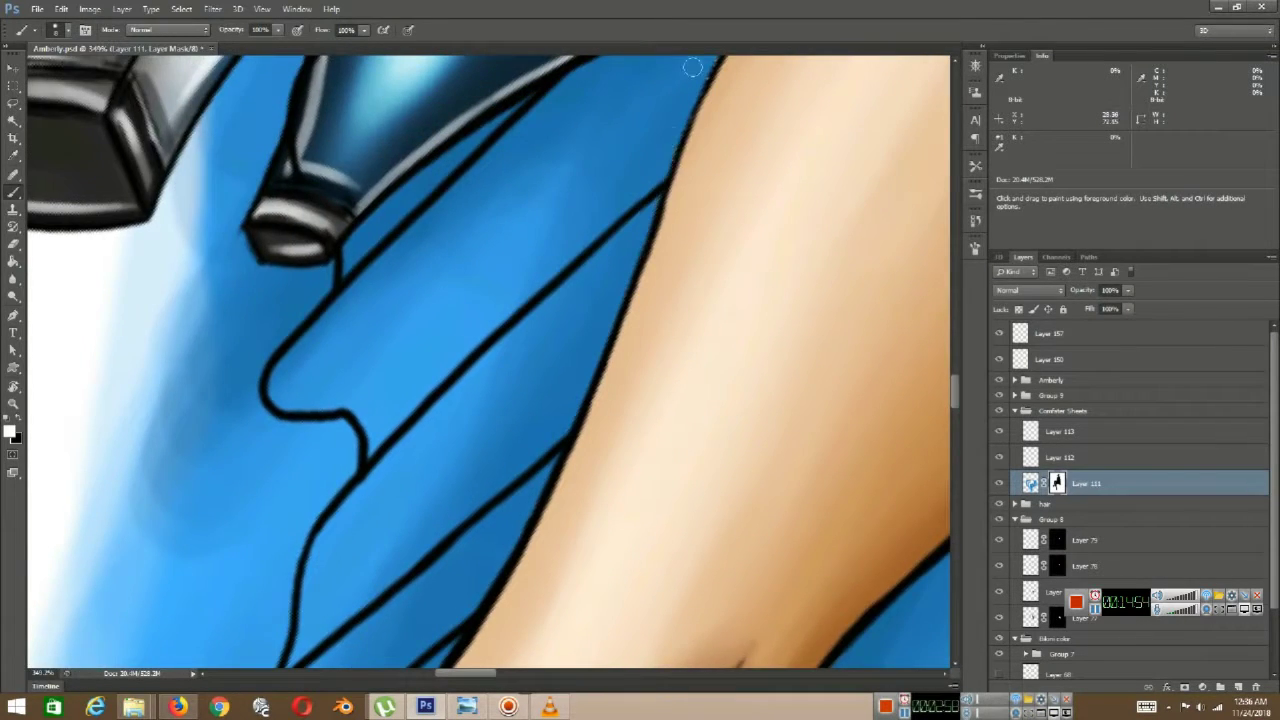
- Fill the white gaps along the near leg's shin up to the knee
left_click_drag(692, 67, 508, 547)
mouse_move(508, 547)
left_mouse_down()
mouse_move(610, 375)
mouse_move(716, 264)
left_mouse_up()
left_click_drag(826, 135, 638, 302)
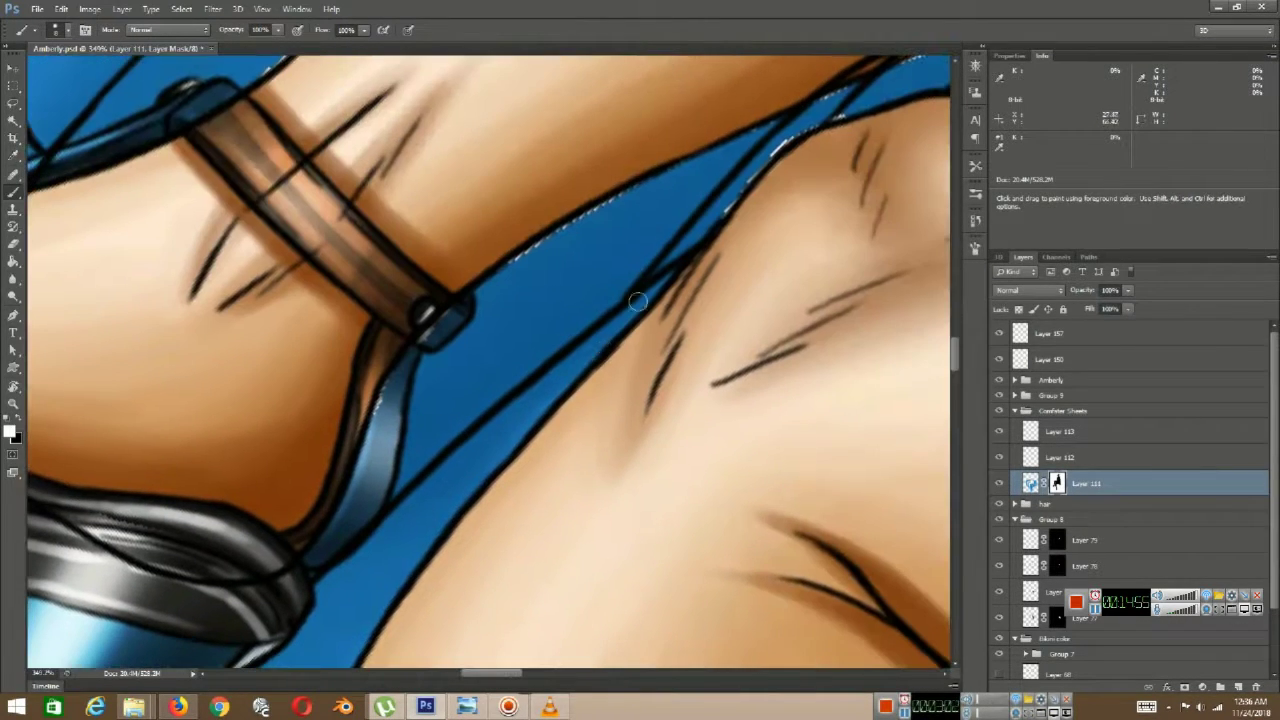
- Restore the blue between the legs, from the far ankle strap up to the triangle beneath the thighs
scroll(600, 385, "down", 6)
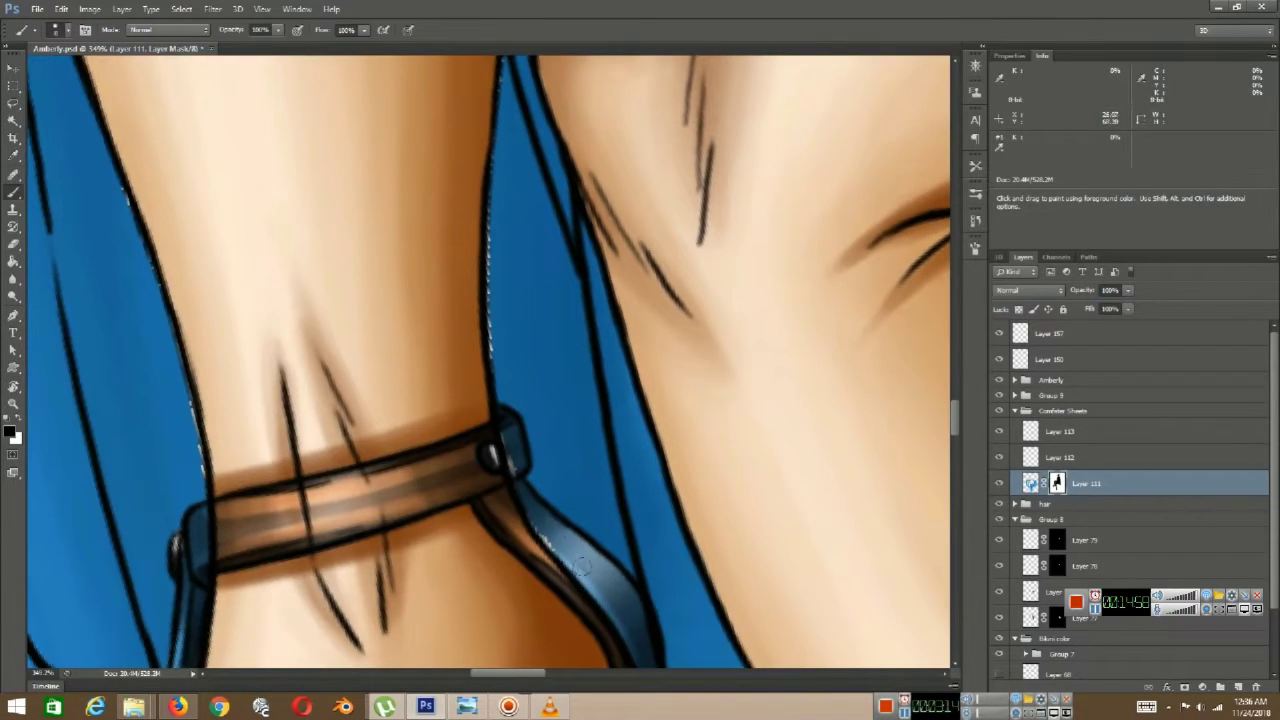
left_click_drag(582, 566, 546, 528)
key("ctrl+z")
scroll(505, 381, "up", 5)
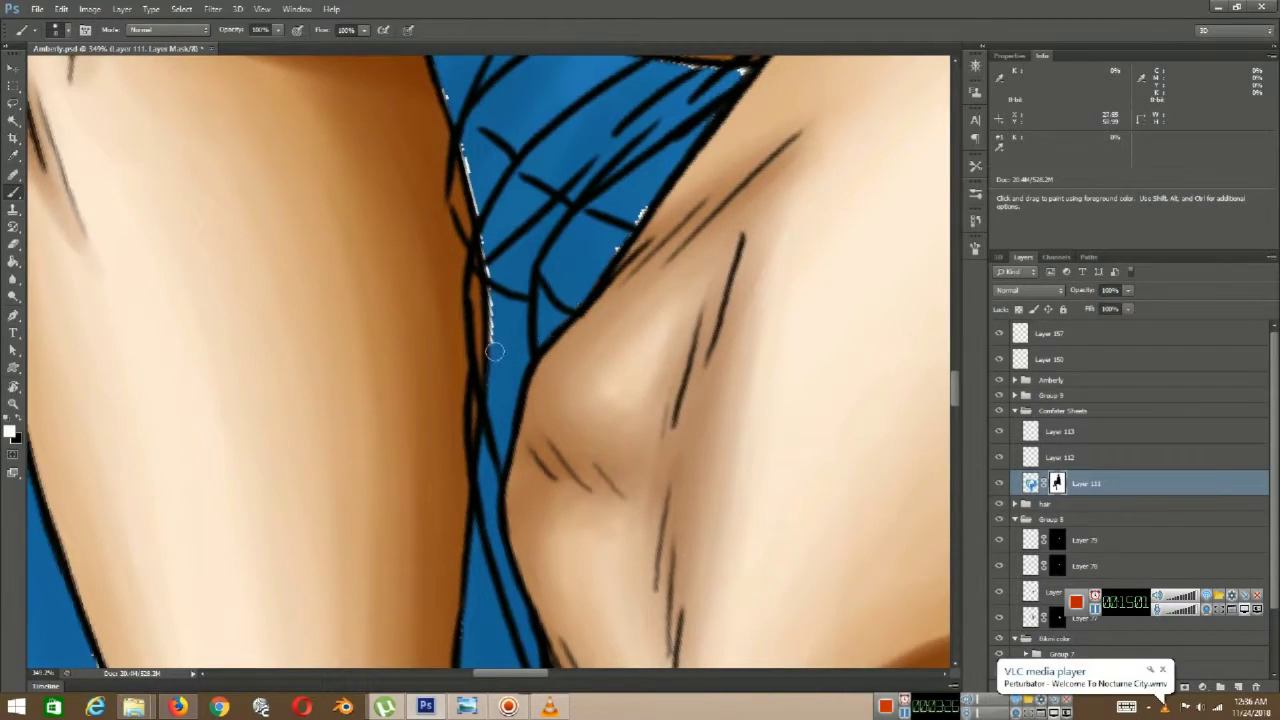
scroll(493, 234, "up", 3)
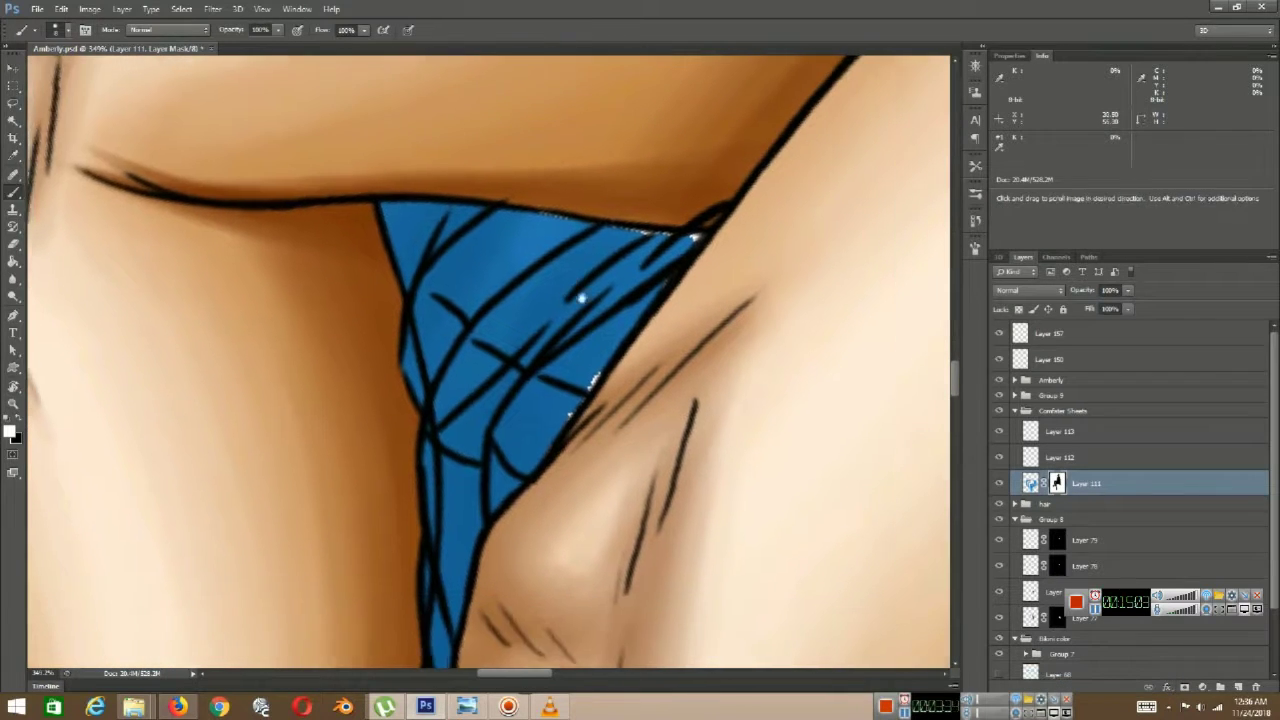
scroll(560, 300, "down", 1)
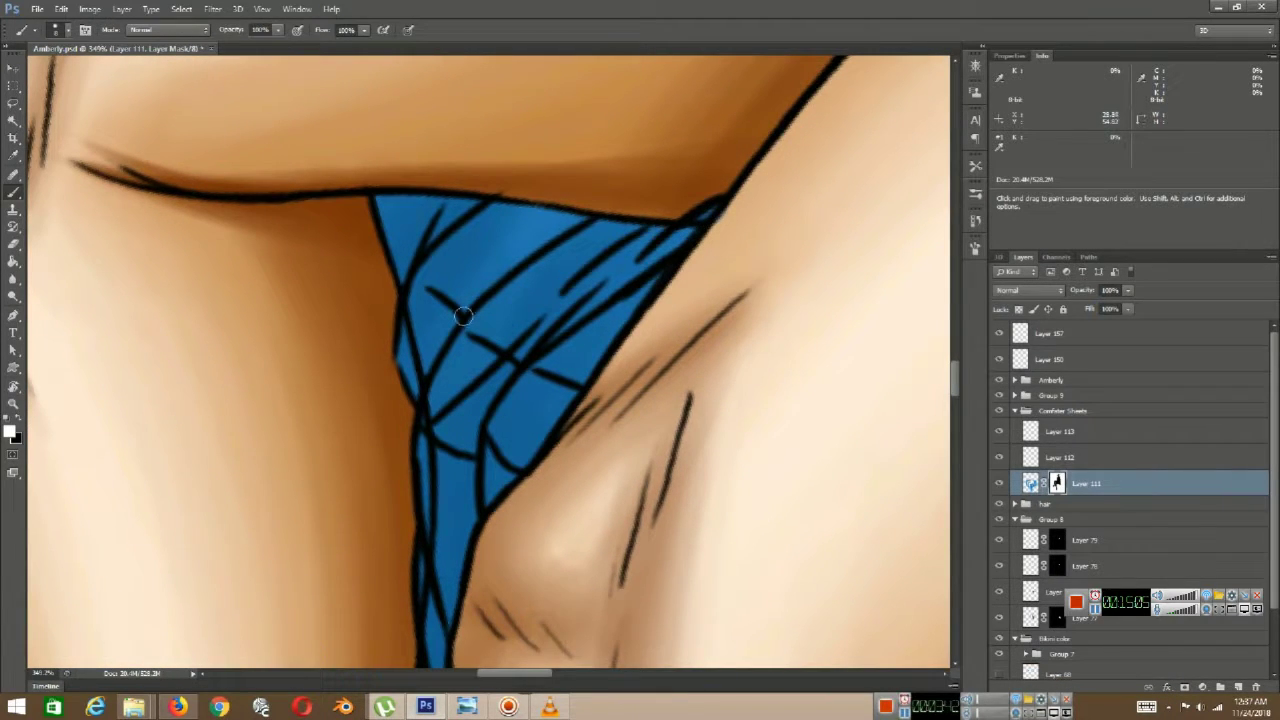
- Close the gaps along the far leg's outer edge from the ankle strap up to the knee
left_click_drag(640, 590, 708, 257)
left_click_drag(680, 370, 800, 552)
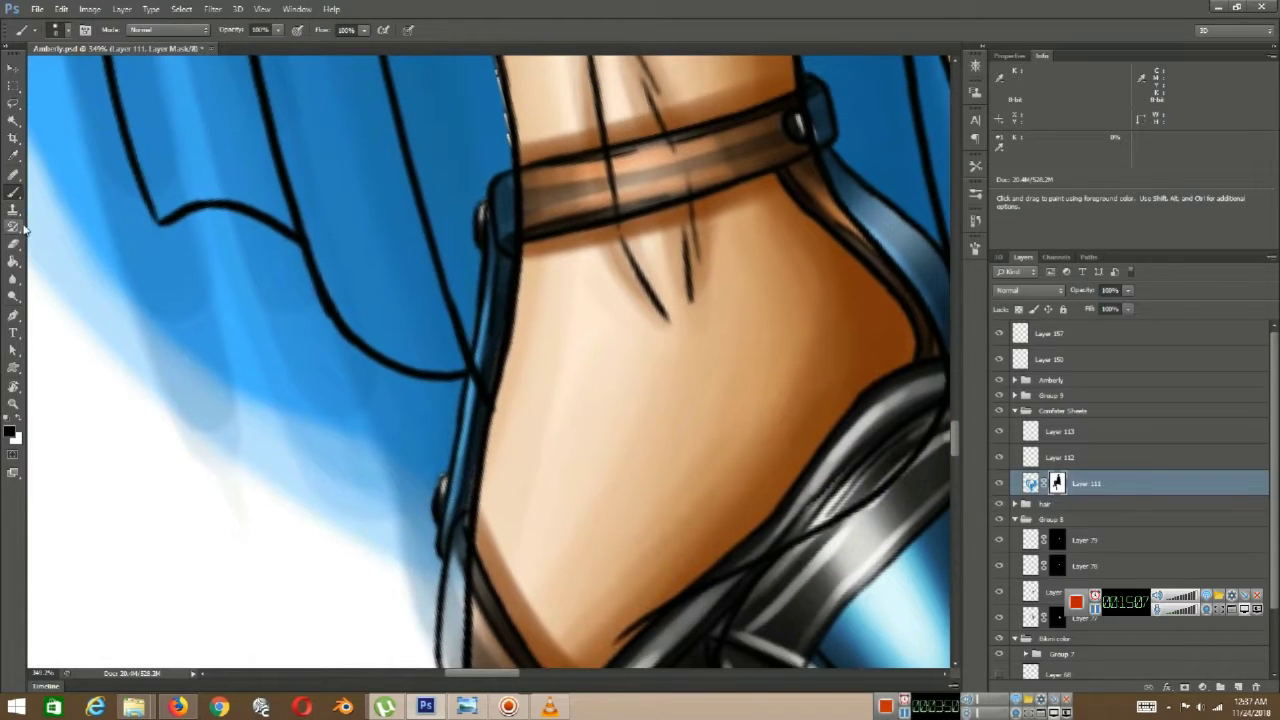
scroll(496, 256, "up", 4)
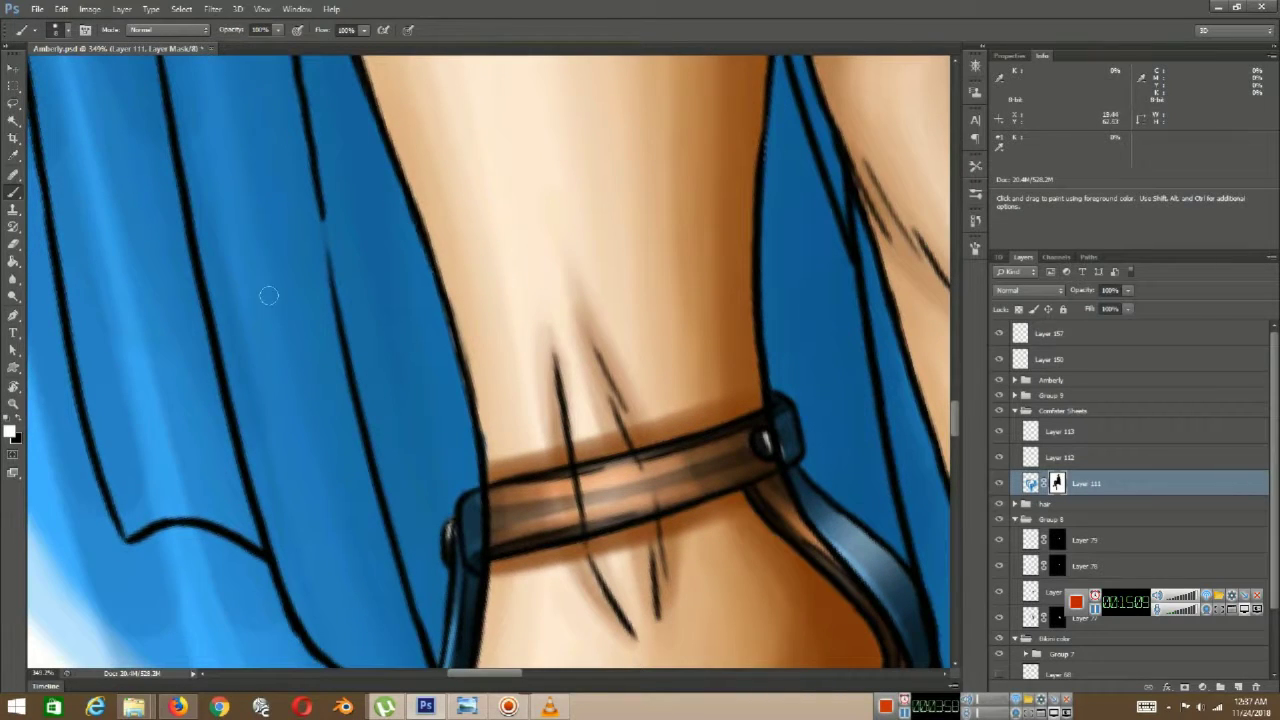
left_click_drag(440, 120, 527, 350)
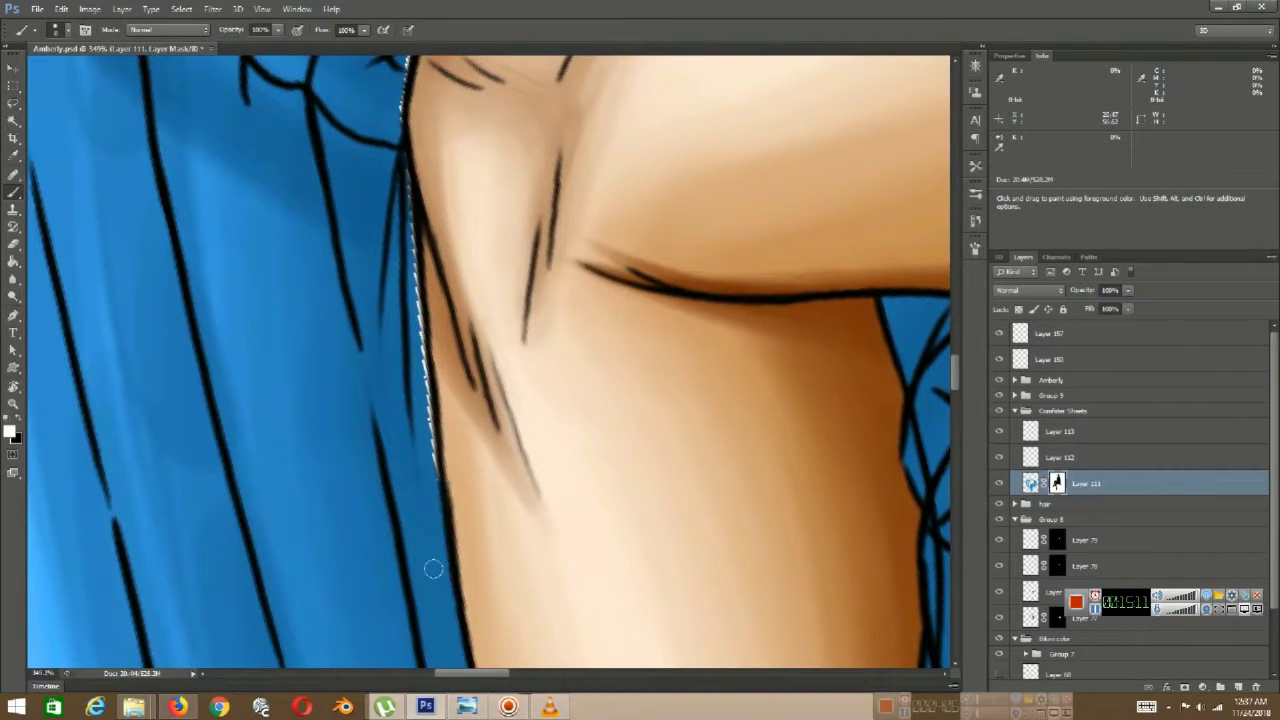
scroll(440, 450, "up", 5)
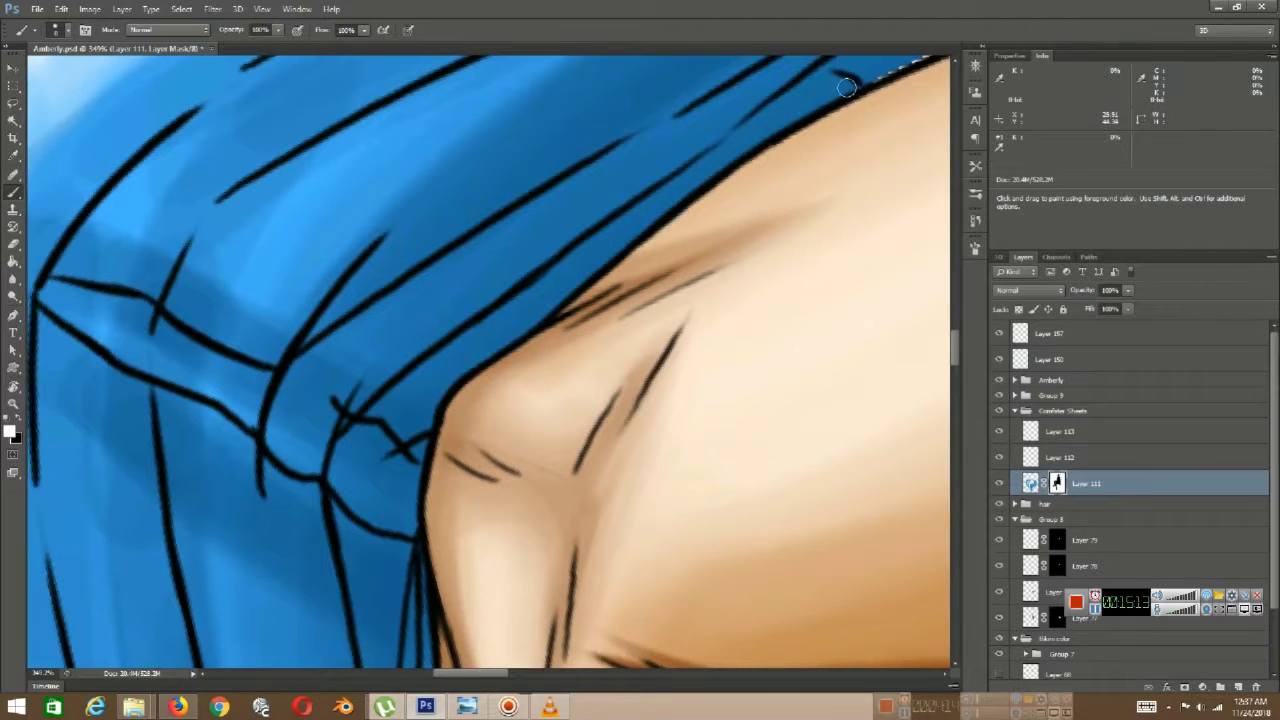
- Refine the mask along the top of the far thigh toward the hip, alternating between white and black paint
left_click_drag(843, 90, 778, 187)
left_click_drag(545, 400, 468, 367)
mouse_move(590, 300)
left_mouse_down()
mouse_move(491, 240)
mouse_move(417, 403)
mouse_move(416, 498)
left_mouse_up()
key("ctrl+z")
key("x")
mouse_move(422, 446)
left_mouse_down()
mouse_move(418, 480)
mouse_move(456, 290)
left_mouse_up()
left_click_drag(485, 217, 412, 497)
mouse_move(459, 376)
left_mouse_down()
mouse_move(446, 446)
mouse_move(529, 130)
left_mouse_up()
left_click(17, 418)
left_click_drag(457, 344, 451, 384)
left_click_drag(505, 362, 426, 677)
- Mask the blue along the outside of the sheet's hem, from its lowest corner up to the near shoe
scroll(500, 380, "down", 10)
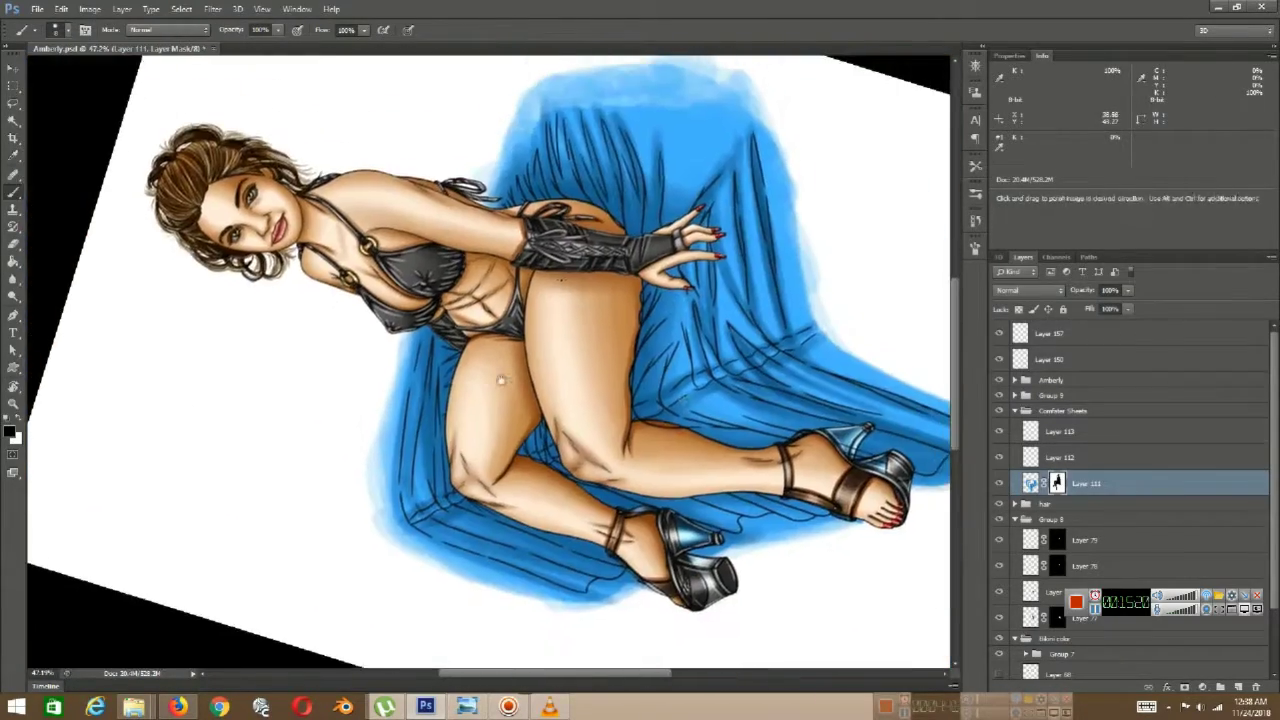
key("r")
left_click_drag(500, 380, 372, 357)
scroll(461, 390, "up", 8)
left_click_drag(440, 600, 453, 281)
left_click_drag(340, 362, 414, 233)
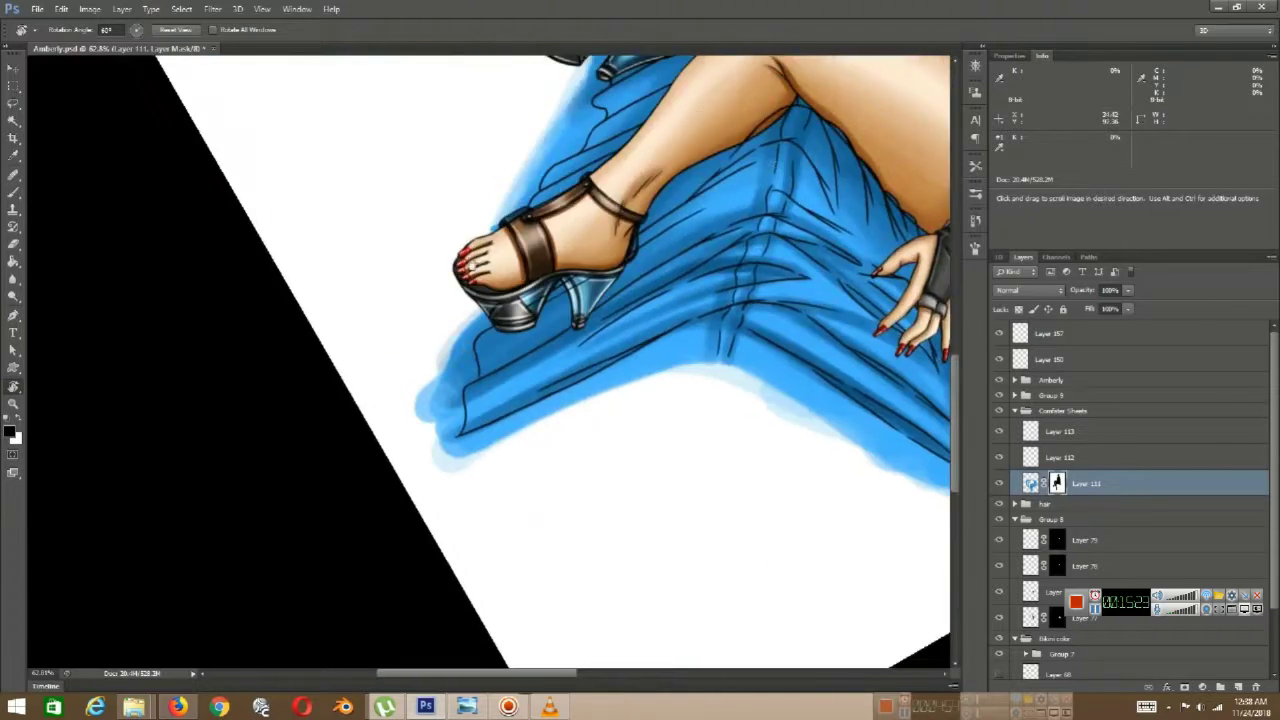
scroll(425, 396, "up", 14)
left_click(13, 244)
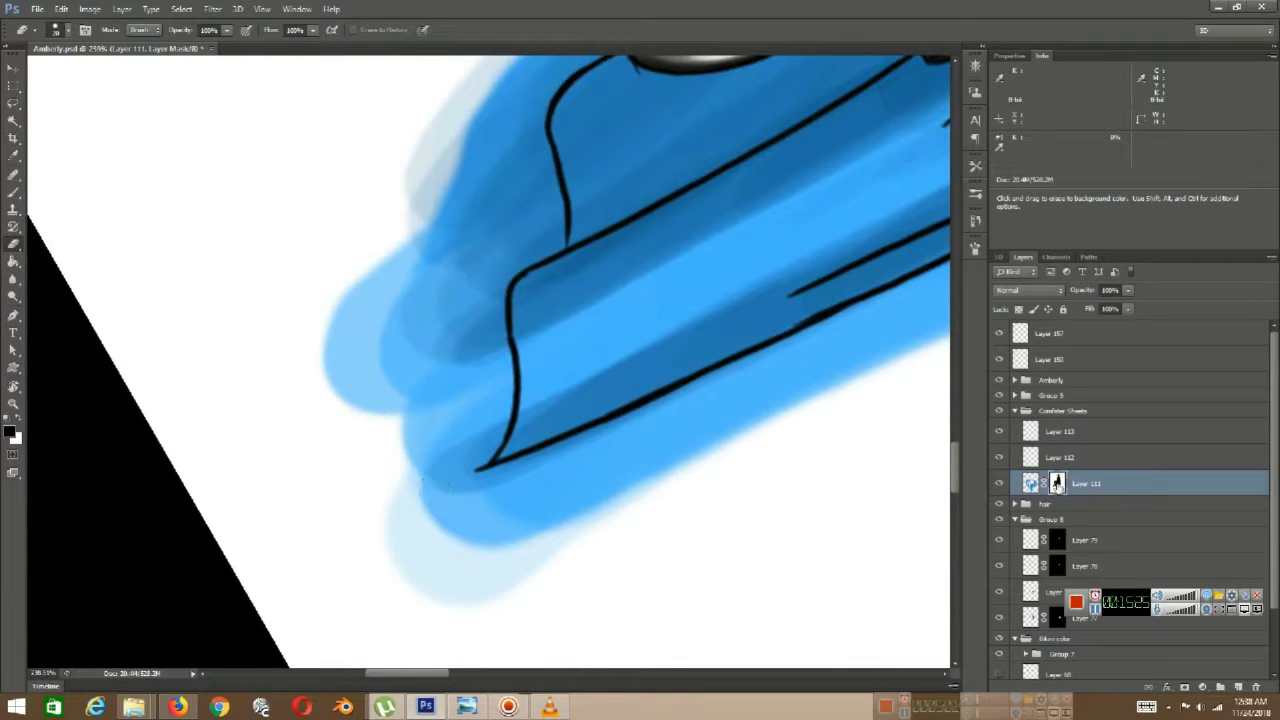
left_click(20, 420)
key("b")
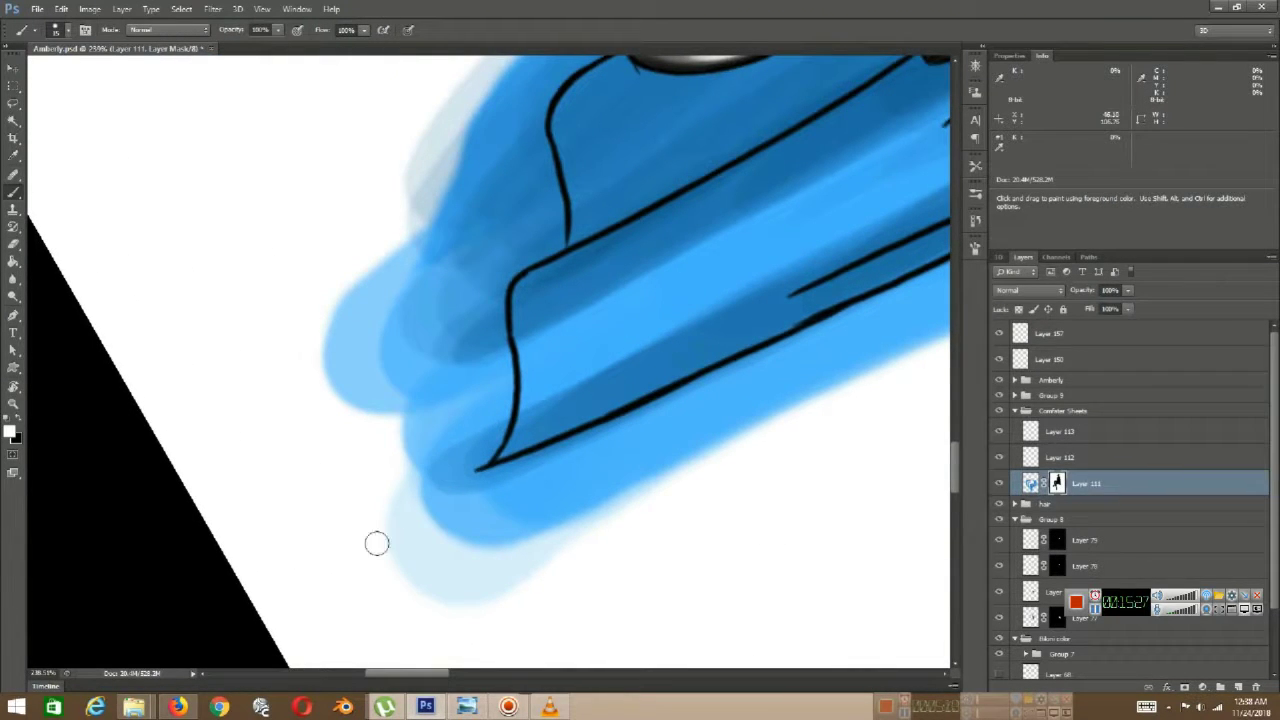
key("space")
left_click_drag(555, 420, 517, 373)
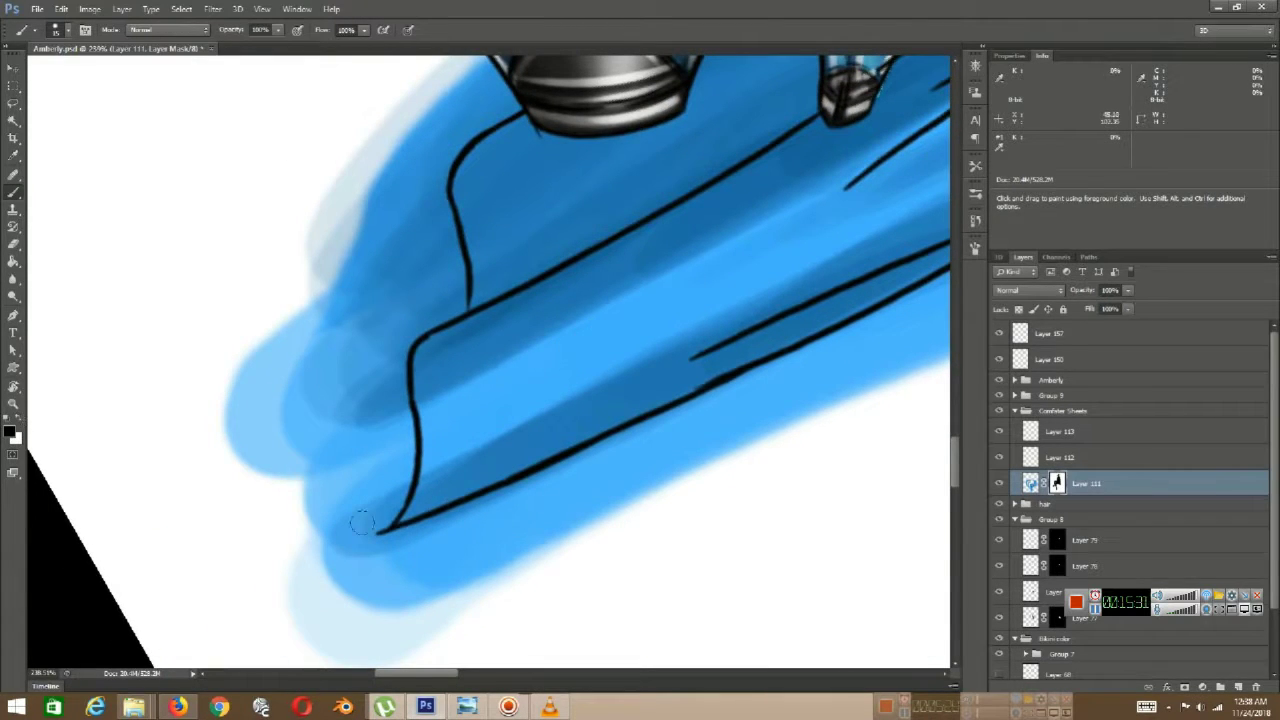
mouse_move(318, 560)
left_mouse_down()
mouse_move(400, 414)
mouse_move(414, 334)
mouse_move(462, 283)
mouse_move(505, 110)
left_mouse_up()
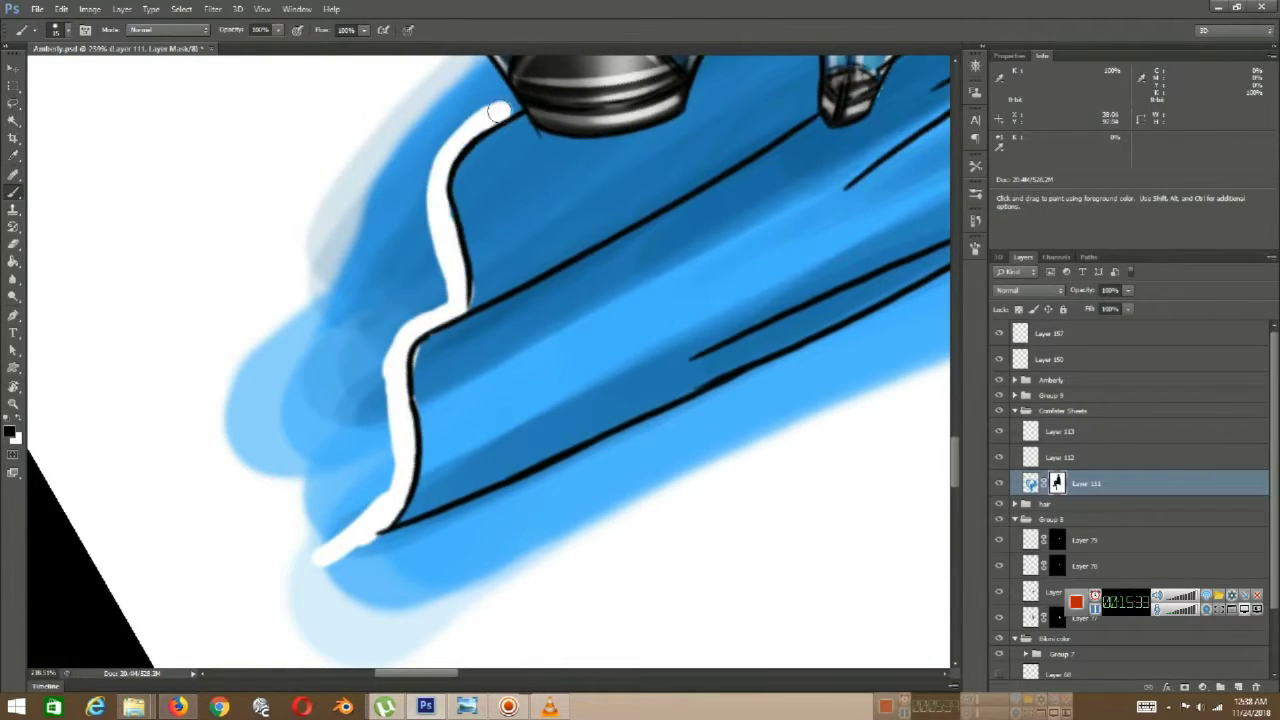
- Mask a band outside the hem from the near shoe up to the far shoe's heel, and undo the last stray stroke
scroll(455, 432, "up", 8)
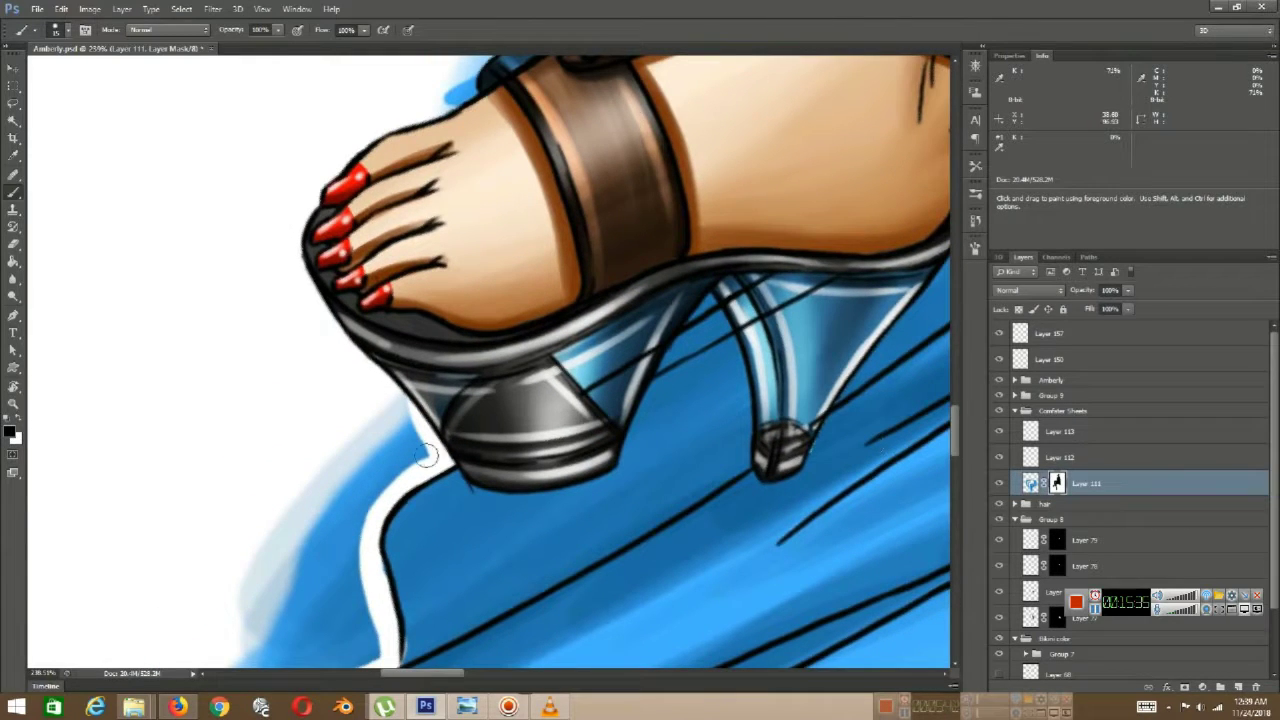
scroll(427, 456, "up", 8)
mouse_move(435, 385)
left_mouse_down()
mouse_move(675, 90)
mouse_move(517, 339)
left_mouse_up()
mouse_move(517, 339)
left_mouse_down()
mouse_move(601, 279)
mouse_move(674, 97)
left_mouse_up()
left_click_drag(674, 97, 526, 330)
mouse_move(526, 330)
left_mouse_down()
mouse_move(563, 198)
mouse_move(535, 296)
left_mouse_up()
mouse_move(535, 296)
left_mouse_down()
mouse_move(524, 269)
mouse_move(588, 180)
left_mouse_up()
left_click_drag(597, 156, 562, 417)
mouse_move(720, 182)
left_mouse_down()
mouse_move(566, 368)
mouse_move(608, 166)
mouse_move(595, 132)
left_mouse_up()
left_click_drag(605, 162, 583, 267)
key("ctrl+z")
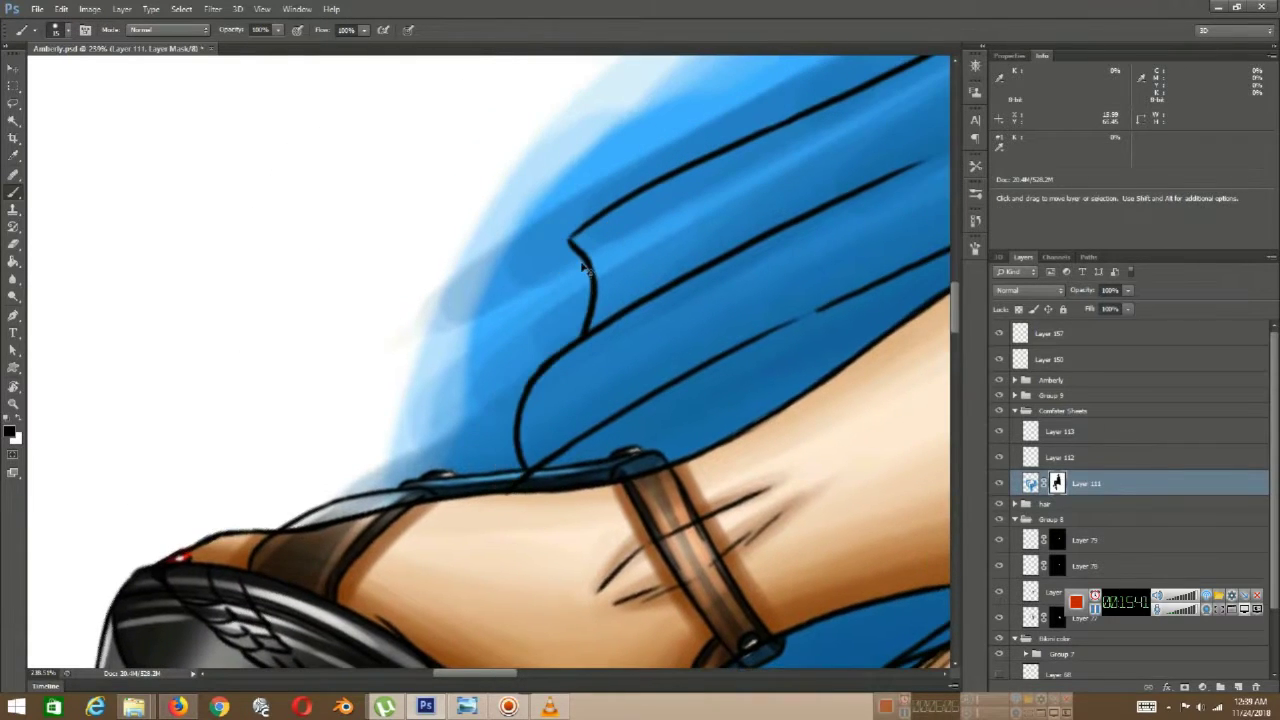
- Mask the blue outside the hem above the far ankle strap, refining the edge with white and black paint
left_click(976, 222)
mouse_move(515, 465)
left_mouse_down()
mouse_move(595, 325)
mouse_move(600, 170)
left_mouse_up()
left_click_drag(630, 412, 742, 146)
left_click_drag(649, 254, 776, 110)
left_click_drag(648, 291, 400, 640)
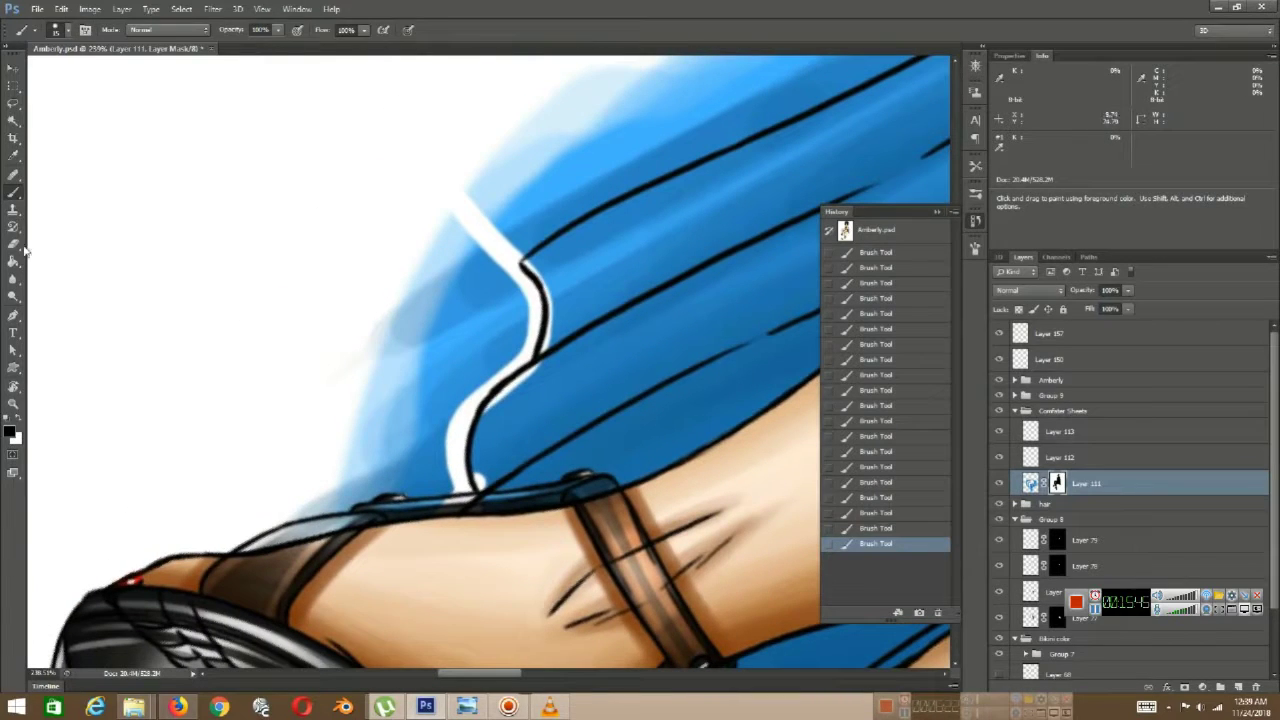
left_click(13, 405)
left_click(17, 418)
key("b")
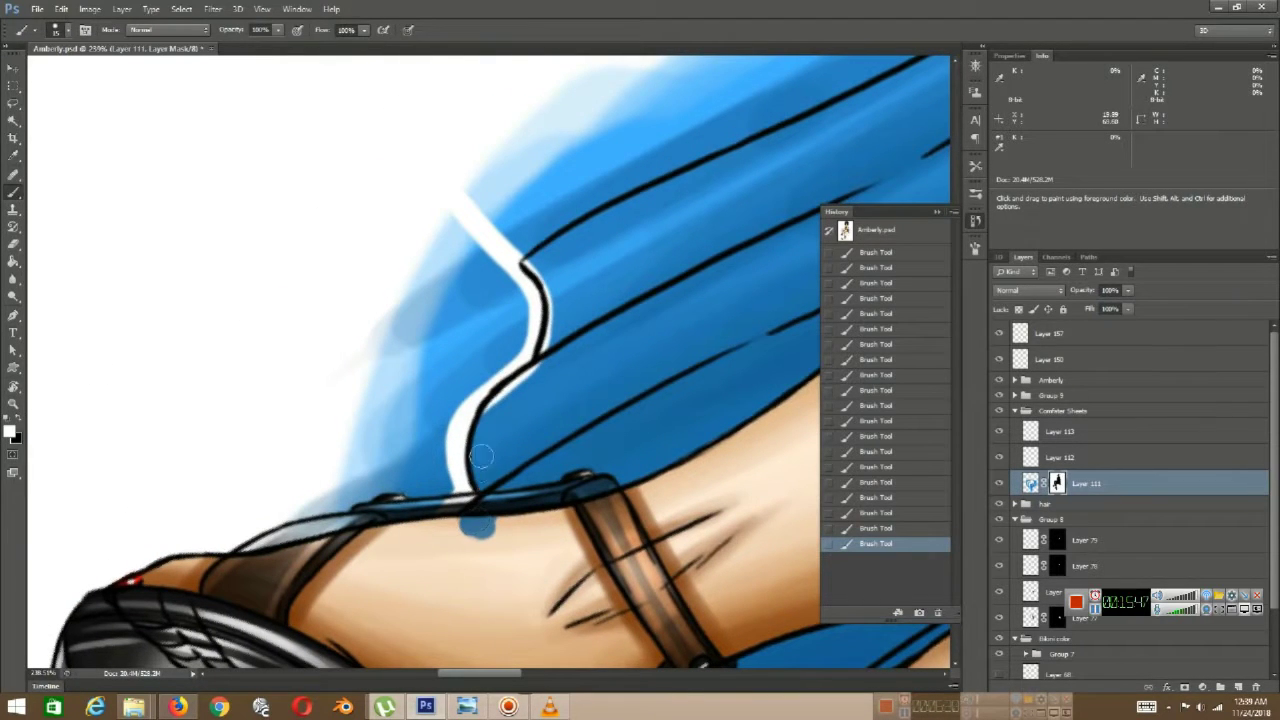
left_click_drag(551, 341, 444, 139)
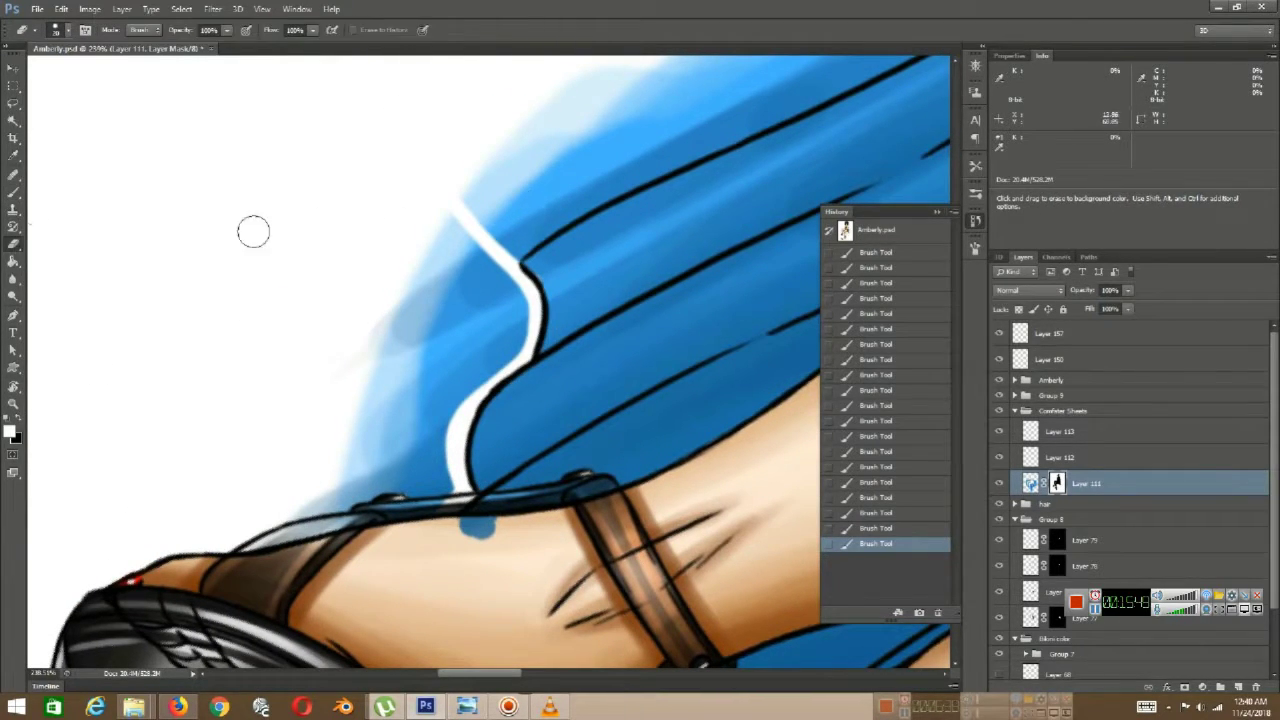
mouse_move(465, 220)
left_mouse_down()
mouse_move(501, 257)
mouse_move(491, 163)
mouse_move(511, 123)
left_mouse_up()
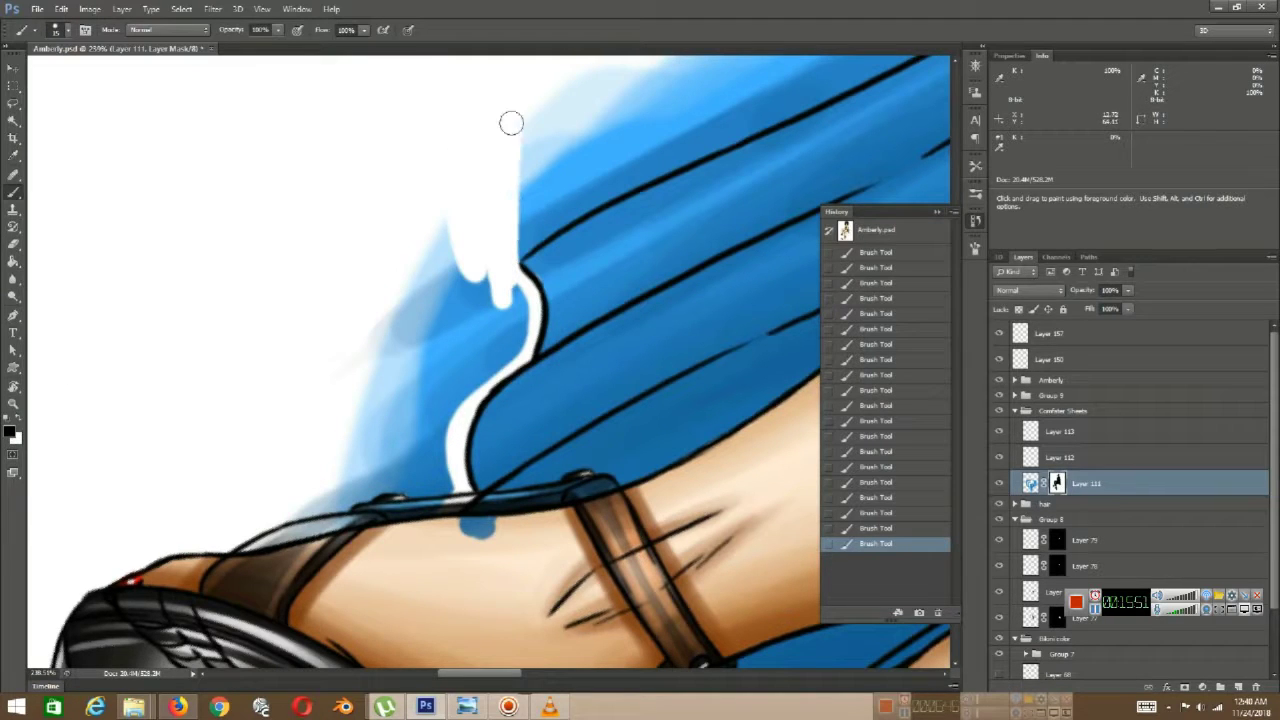
- Touch up the mask edge along the hem between the far shoe's heel and the near foot
mouse_move(450, 526)
left_mouse_down()
mouse_move(543, 386)
mouse_move(580, 392)
left_mouse_up()
left_click_drag(545, 500, 594, 386)
left_click_drag(460, 640, 627, 378)
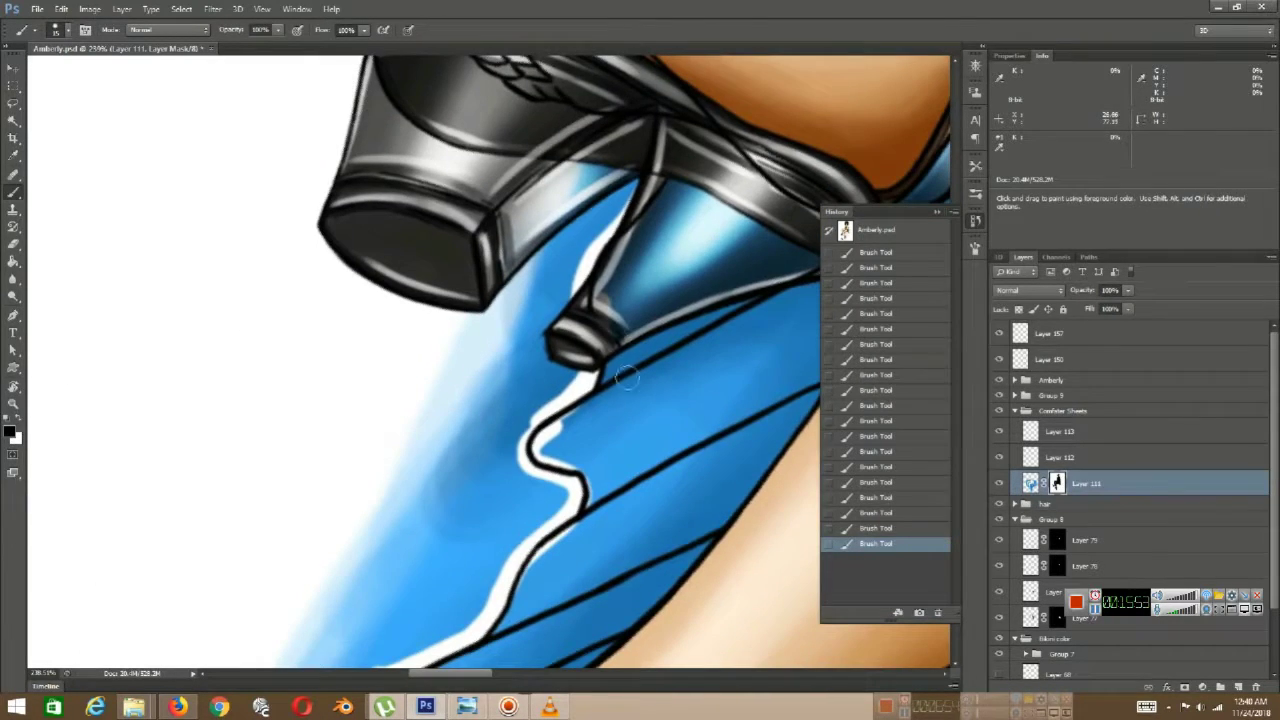
scroll(651, 224, "down", 5)
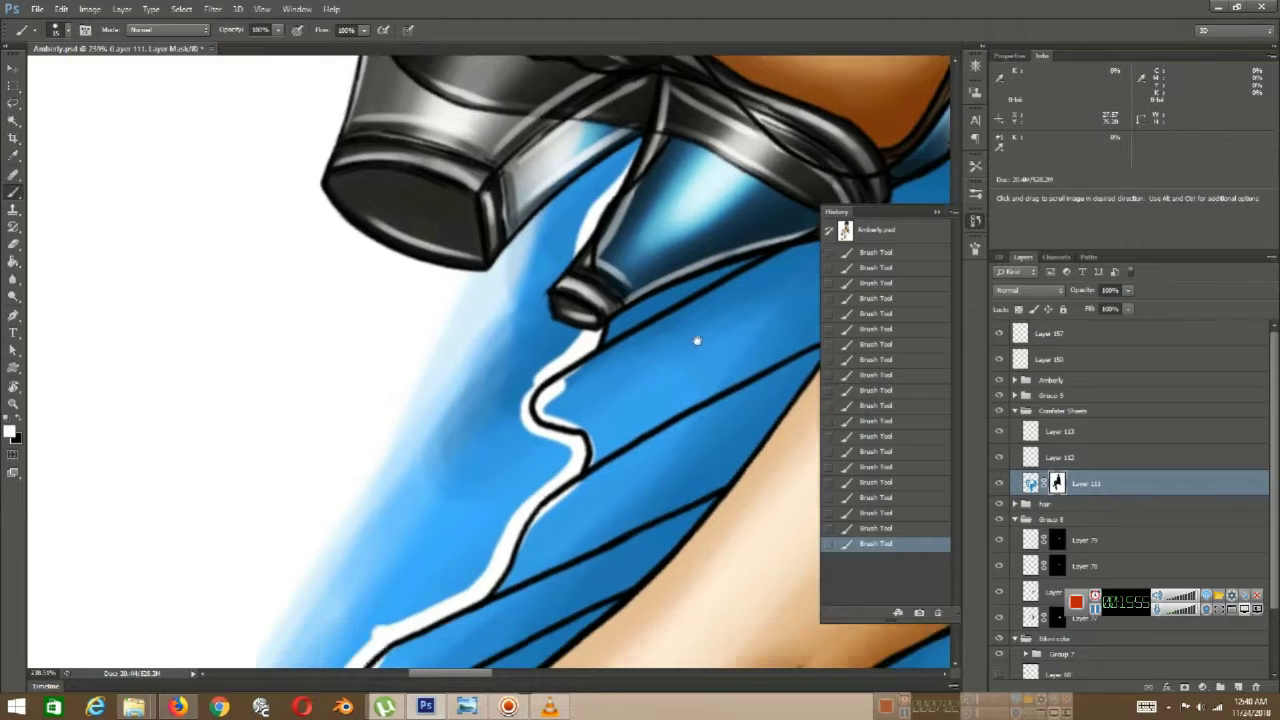
scroll(628, 236, "down", 15)
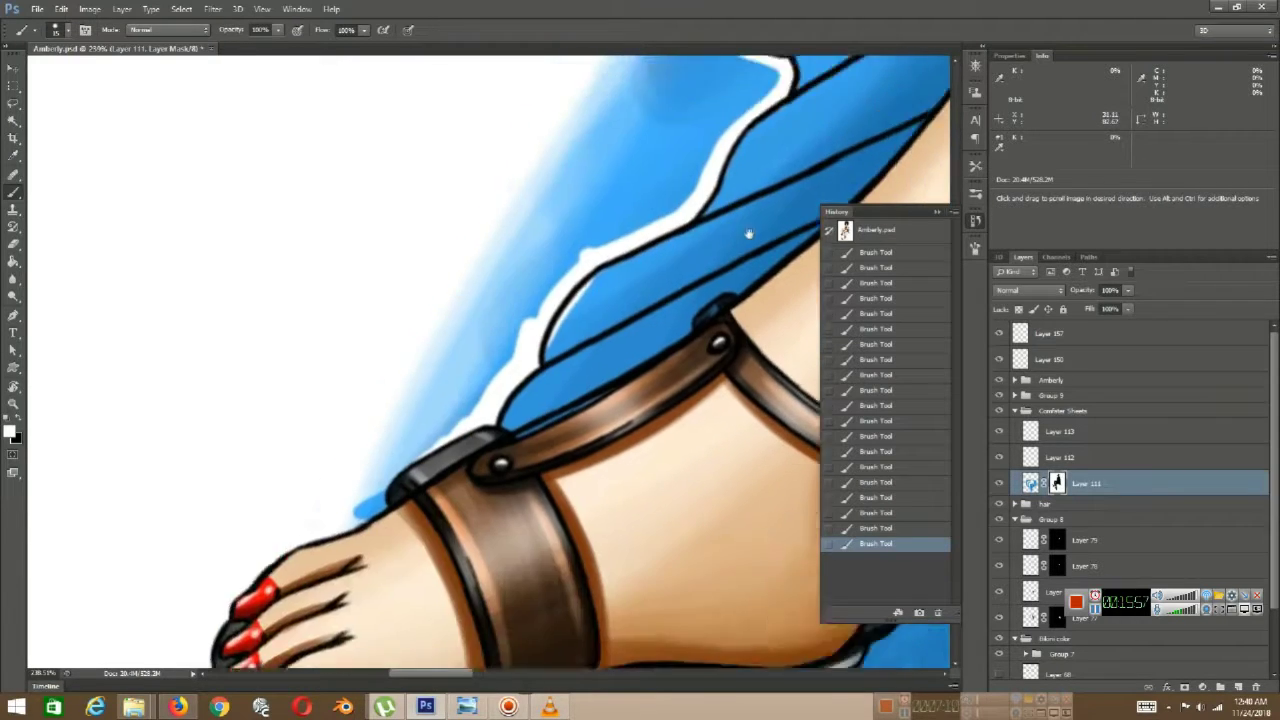
scroll(788, 150, "down", 4)
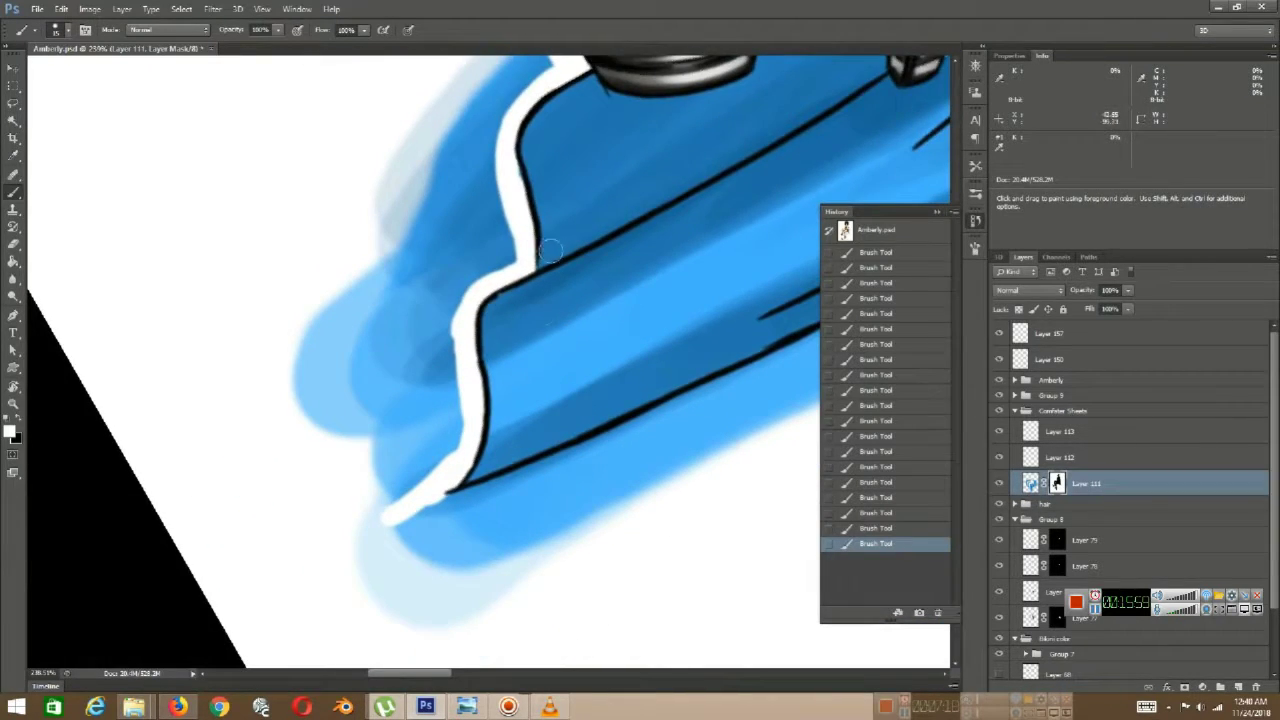
- Mask out the remaining blue overspill outside the hem between the sheet's lowest corner and the near shoe
scroll(551, 250, "down", 3)
mouse_move(477, 372)
left_mouse_down()
mouse_move(486, 480)
mouse_move(469, 500)
left_mouse_up()
scroll(453, 429, "down", 8)
scroll(468, 436, "up", 2)
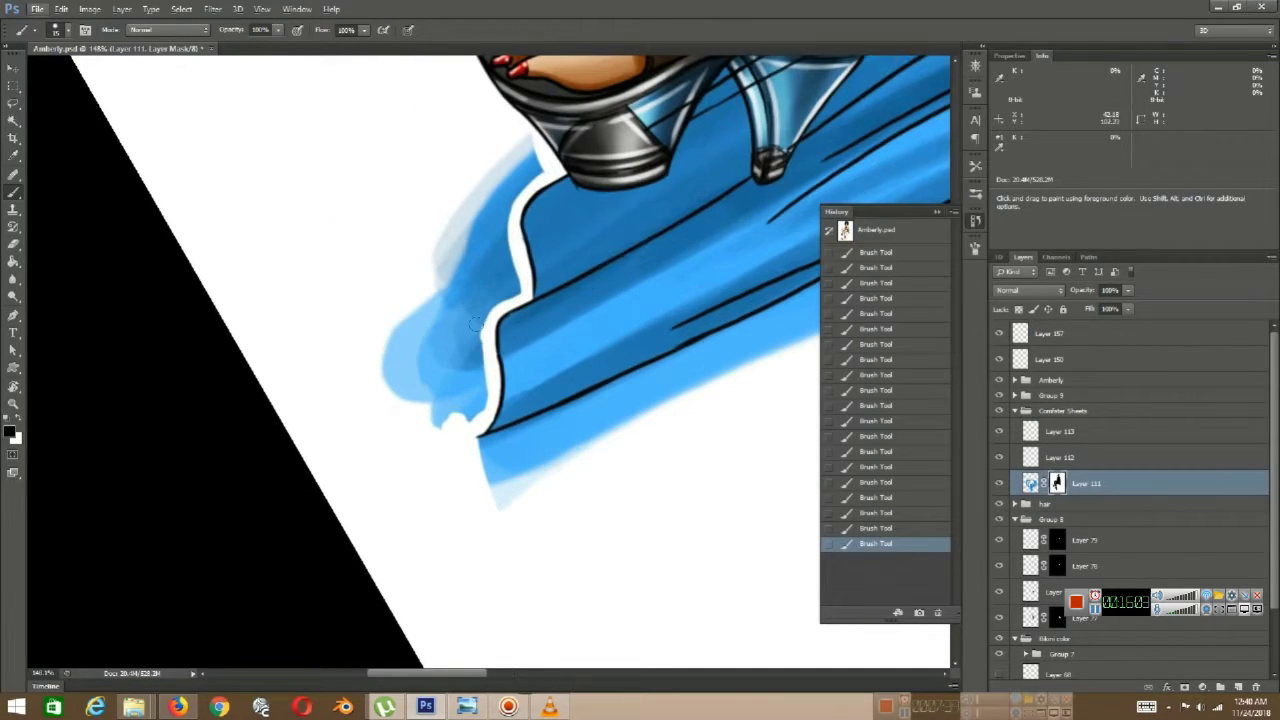
mouse_move(470, 420)
left_mouse_down()
mouse_move(491, 277)
mouse_move(529, 172)
mouse_move(457, 194)
left_mouse_up()
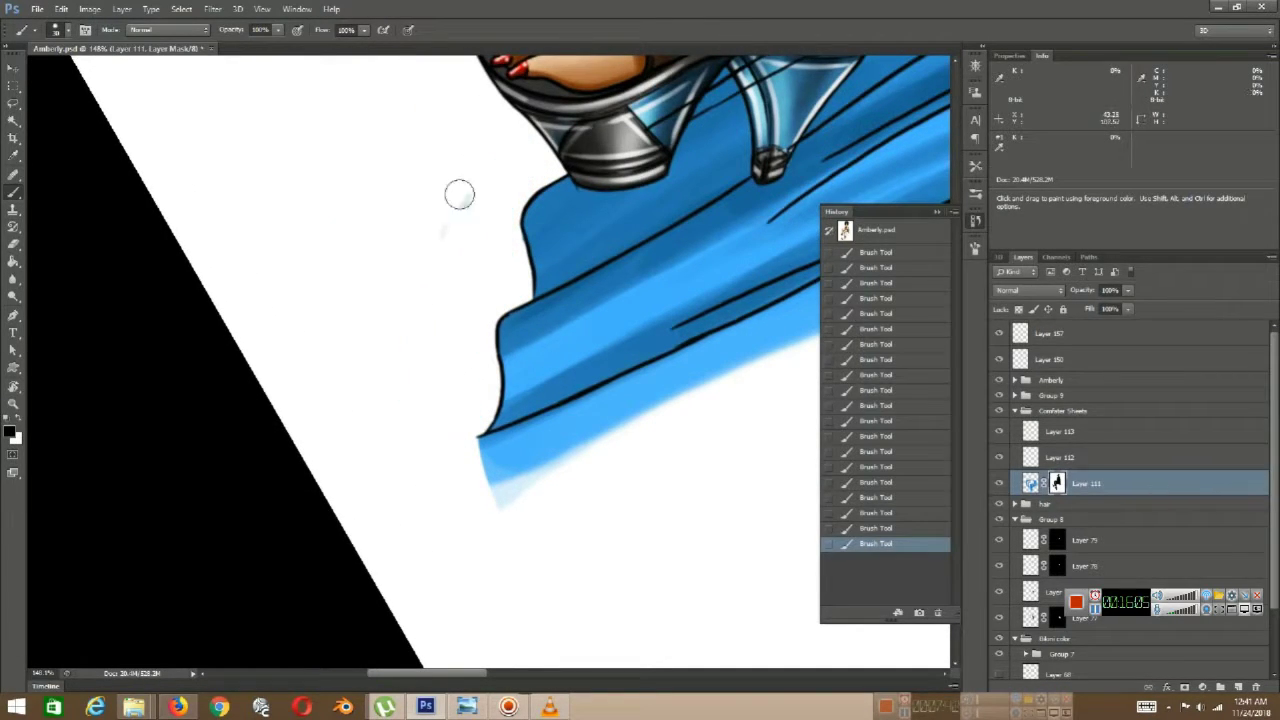
- Mask out the leftover blue outside the hem between the near foot and the far shoe
left_click_drag(561, 159, 434, 394)
left_click_drag(571, 276, 551, 380)
left_click_drag(433, 273, 434, 259)
left_click_drag(487, 206, 447, 388)
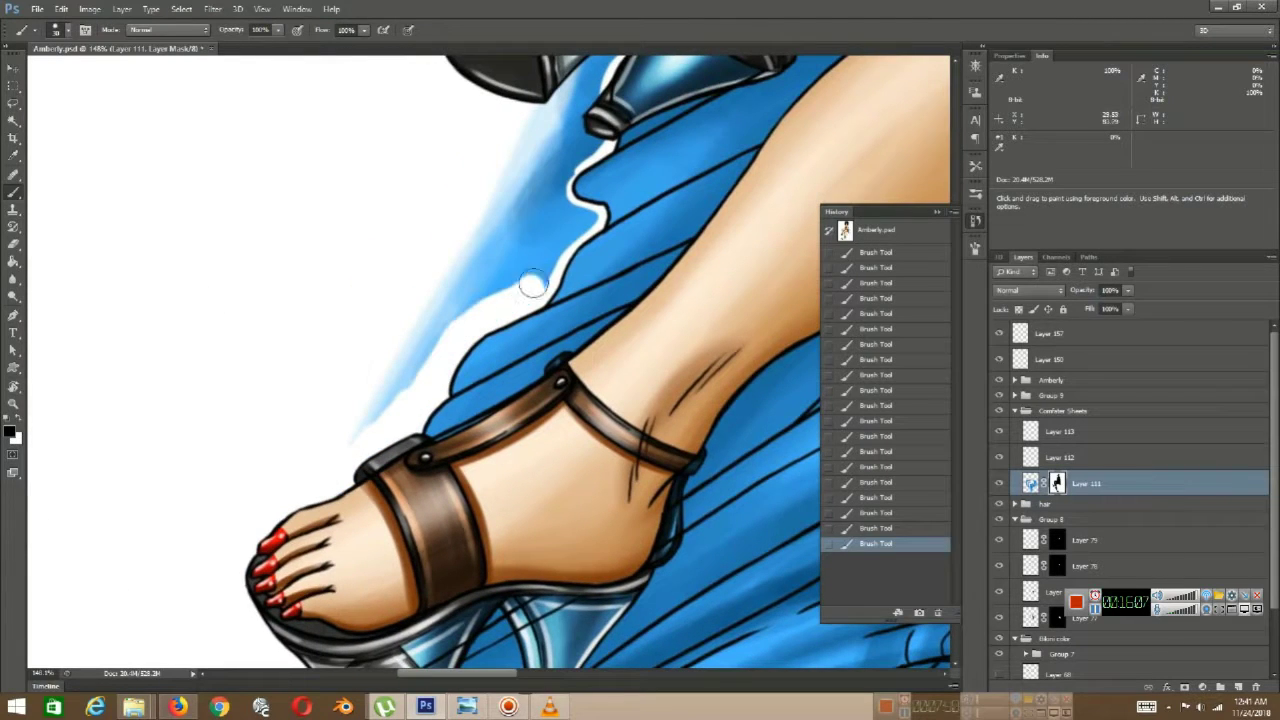
left_click_drag(570, 215, 521, 311)
mouse_move(497, 252)
left_mouse_down()
mouse_move(453, 345)
mouse_move(433, 440)
left_mouse_up()
left_click_drag(451, 399, 547, 201)
left_click_drag(482, 302, 393, 412)
- Clear the leftover blue patch outside the hem above the far foot and ankle strap
left_click_drag(536, 136, 514, 180)
left_click_drag(514, 180, 440, 402)
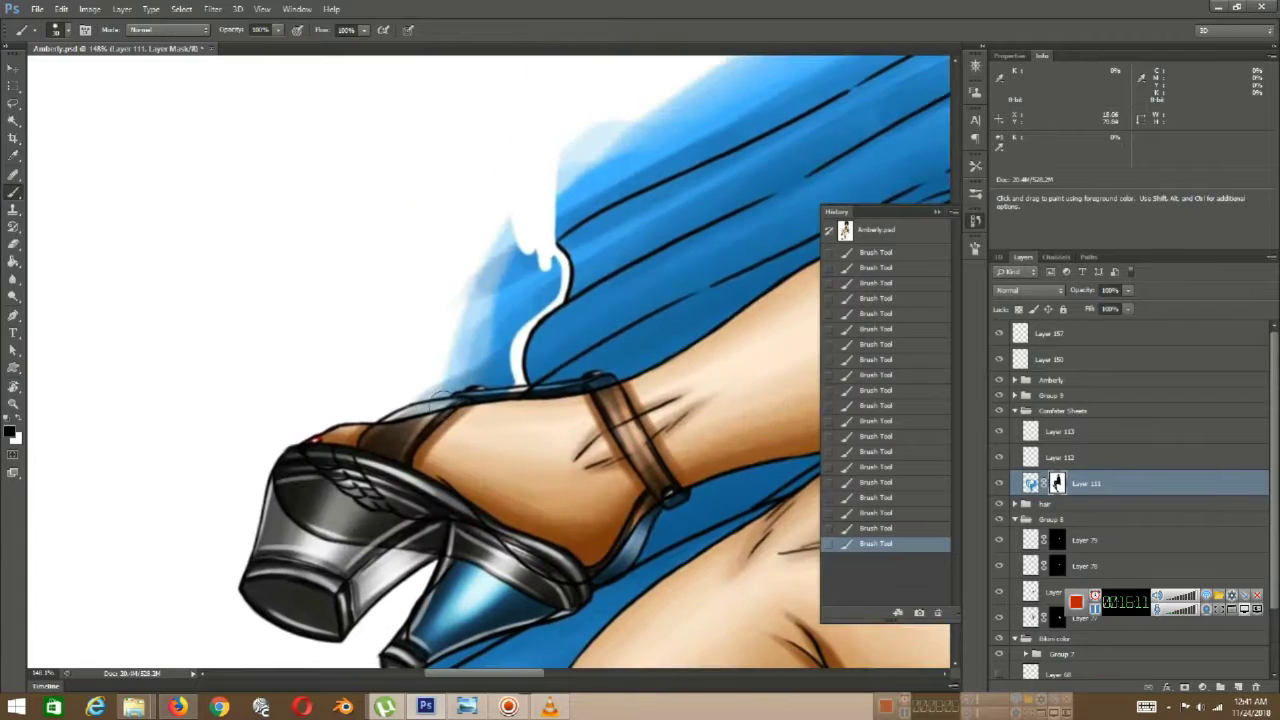
left_click_drag(457, 309, 452, 361)
- Inspect the sheet's outer edge from the far foot up to the corner beside the far knee
key("r")
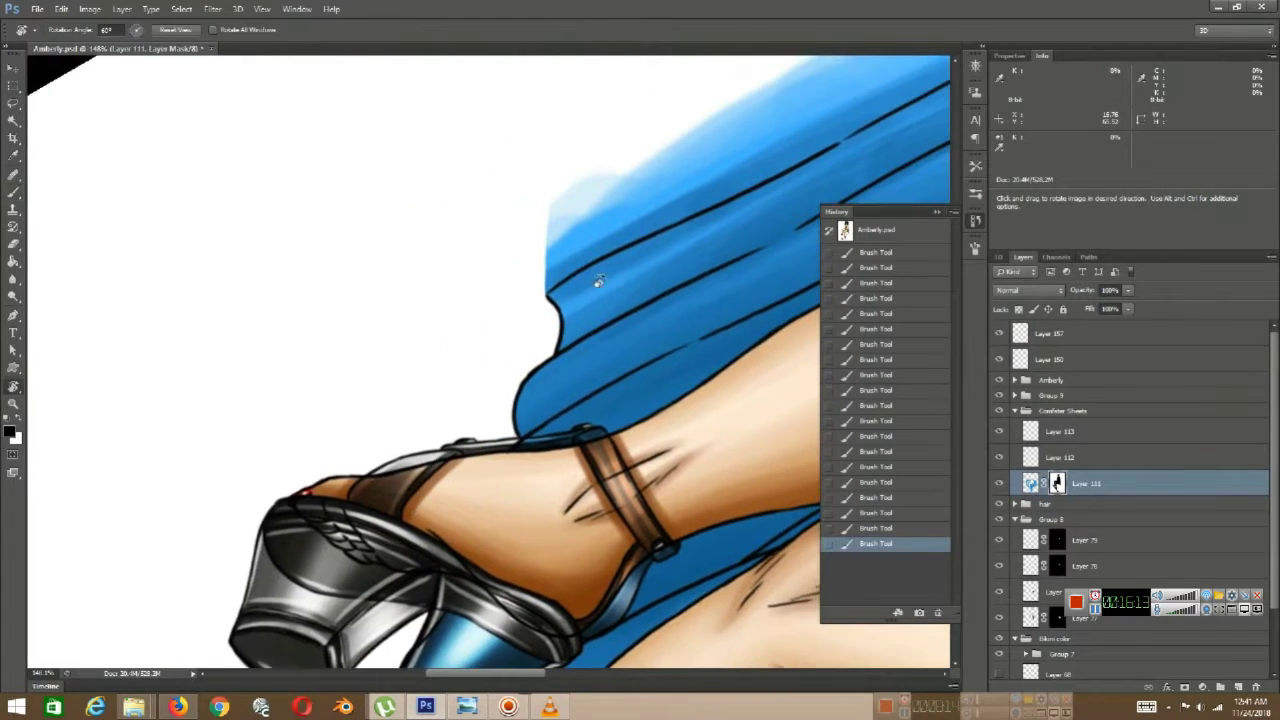
left_click_drag(597, 280, 495, 228)
left_click_drag(531, 192, 469, 391)
left_click_drag(328, 302, 346, 531)
left_click_drag(322, 112, 312, 511)
left_click_drag(297, 238, 280, 463)
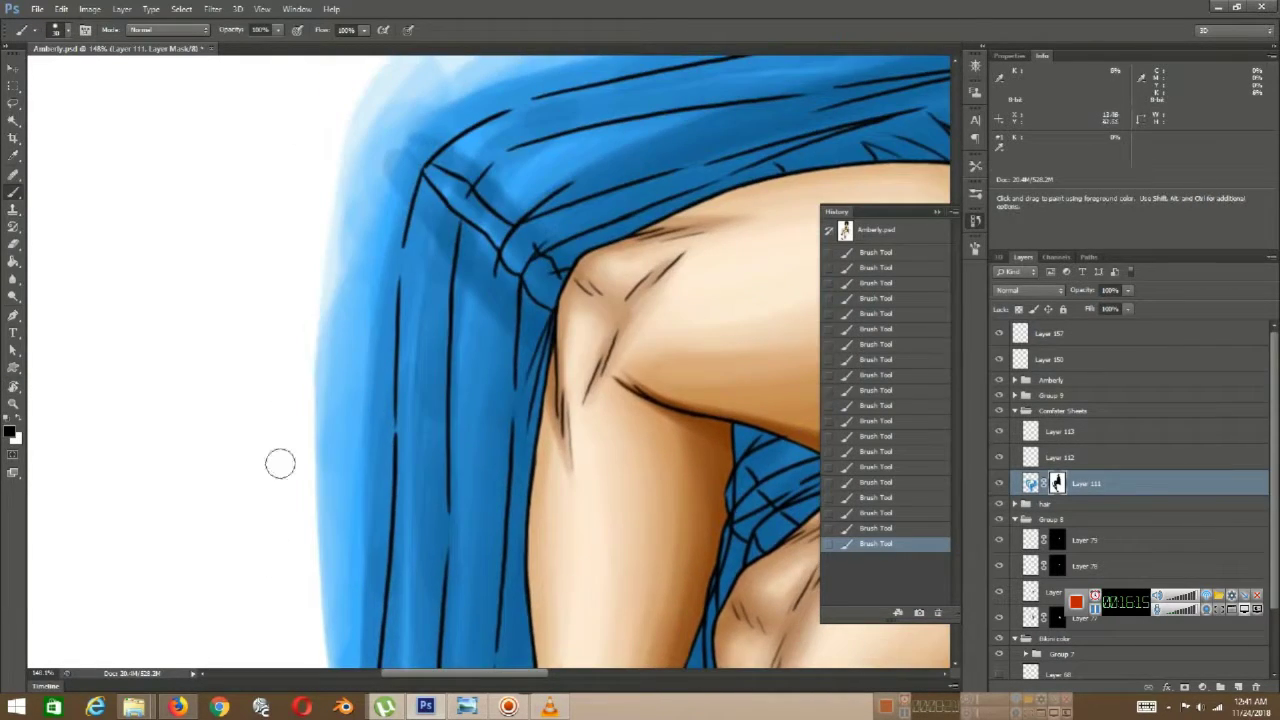
left_click_drag(454, 532, 100, 175)
left_click_drag(603, 263, 330, 80)
mouse_move(720, 640)
left_mouse_down()
mouse_move(543, 440)
mouse_move(551, 250)
left_mouse_up()
left_click_drag(456, 503, 489, 170)
mouse_move(560, 105)
left_mouse_down()
mouse_move(529, 397)
mouse_move(480, 462)
mouse_move(437, 397)
mouse_move(454, 323)
left_mouse_up()
- Review the whole illustration, checking the masked sheet around the character, the upper body and the shoes
scroll(478, 461, "down", 10)
scroll(437, 450, "up", 6)
scroll(442, 443, "down", 3)
scroll(437, 397, "up", 4)
scroll(438, 396, "down", 3)
scroll(454, 323, "up", 5)
scroll(456, 320, "down", 4)
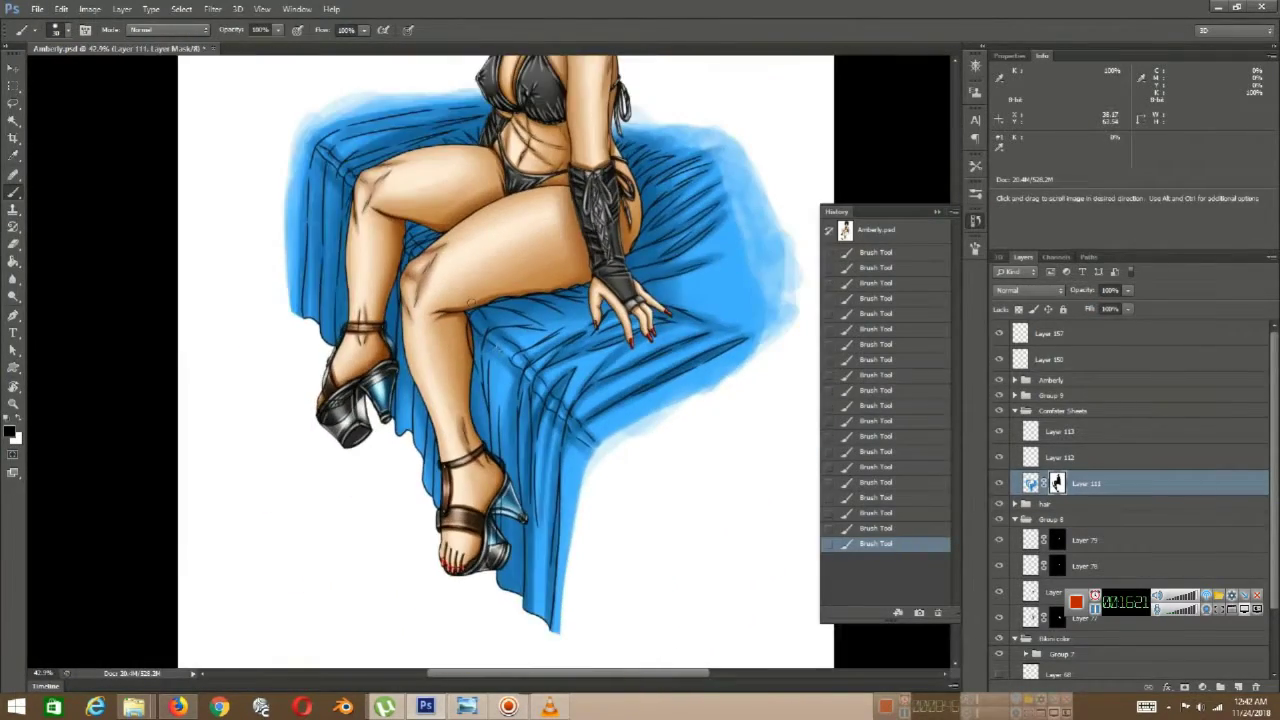
scroll(470, 299, "down", 3)
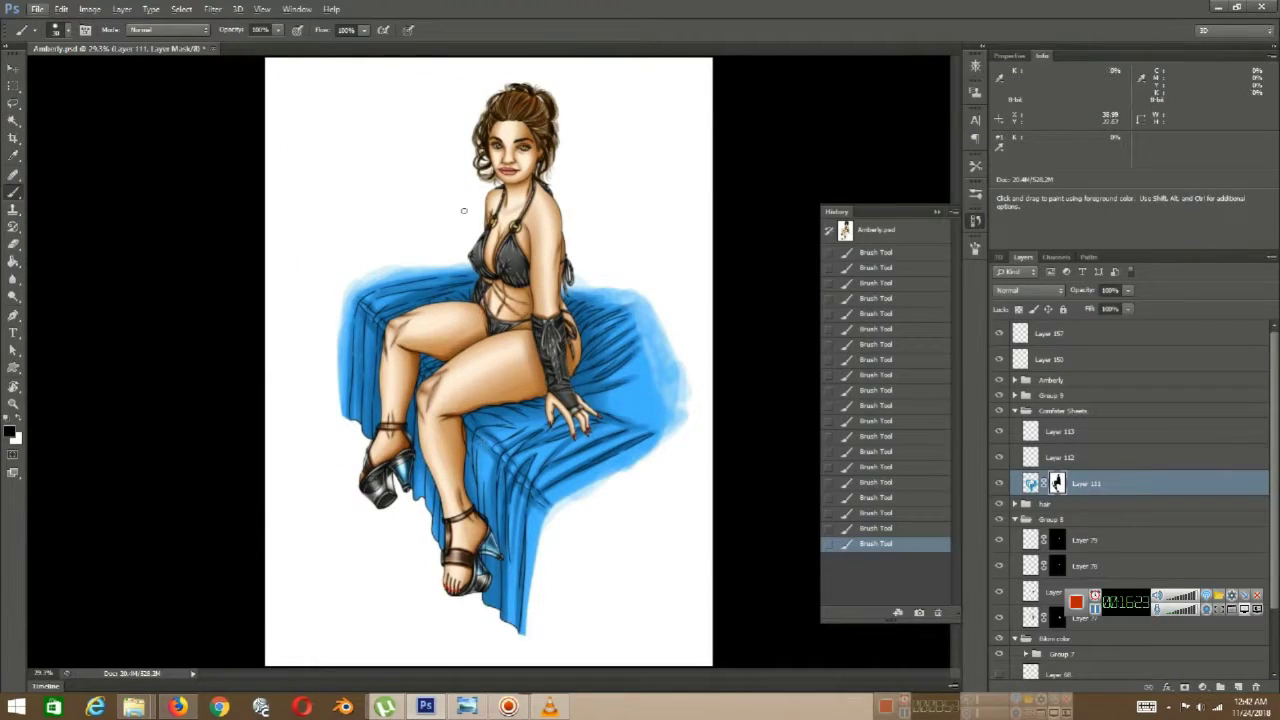
scroll(463, 316, "up", 6)
scroll(463, 250, "up", 6)
left_click_drag(500, 150, 469, 226)
scroll(468, 150, "down", 5)
left_click(137, 712)
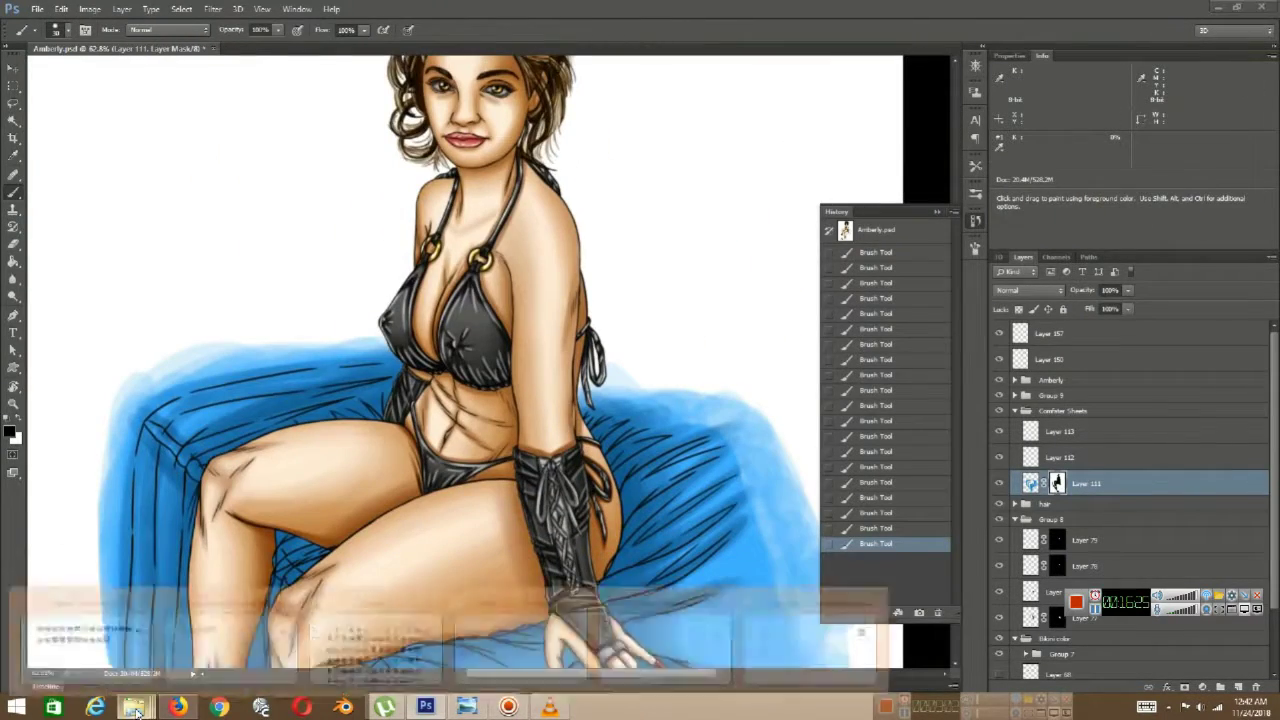
scroll(513, 398, "down", 4)
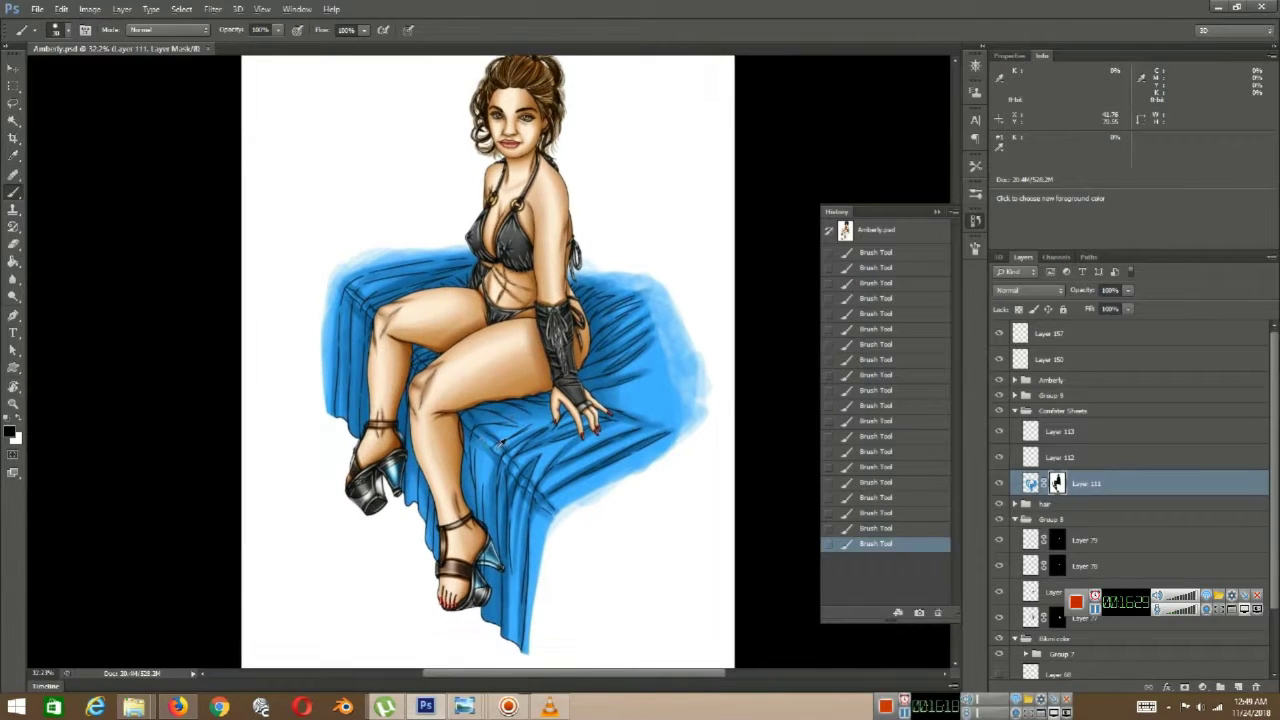
scroll(444, 419, "up", 5)
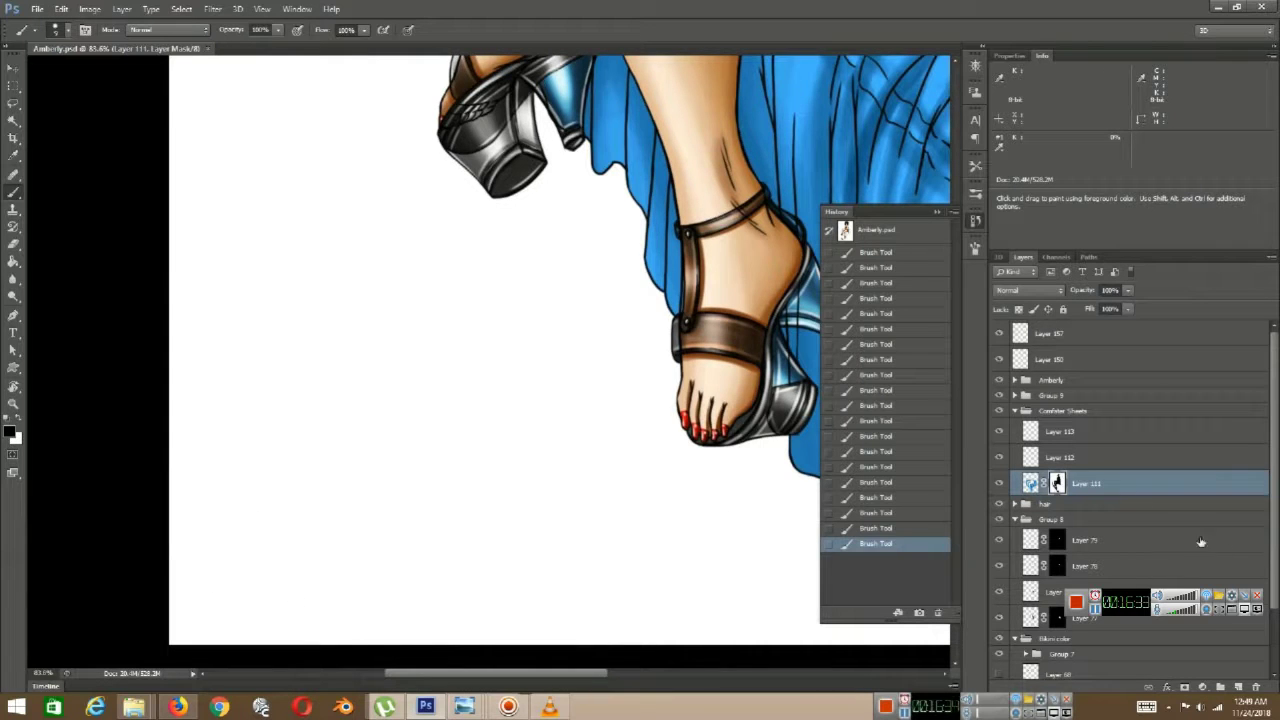
- Paint the artist's initials and handwritten signature in dark blue on a new layer, in the blank area beside the near shoe
key("ctrl+shift+alt+n")
mouse_move(205, 562)
left_mouse_down()
mouse_move(345, 560)
mouse_move(420, 465)
left_mouse_up()
left_click_drag(402, 545, 544, 481)
mouse_move(269, 469)
left_mouse_down()
mouse_move(329, 460)
mouse_move(288, 488)
left_mouse_up()
mouse_move(314, 488)
left_mouse_down()
mouse_move(352, 482)
mouse_move(343, 451)
left_mouse_up()
left_click(296, 487)
left_click(371, 480)
left_click_drag(526, 408, 329, 295)
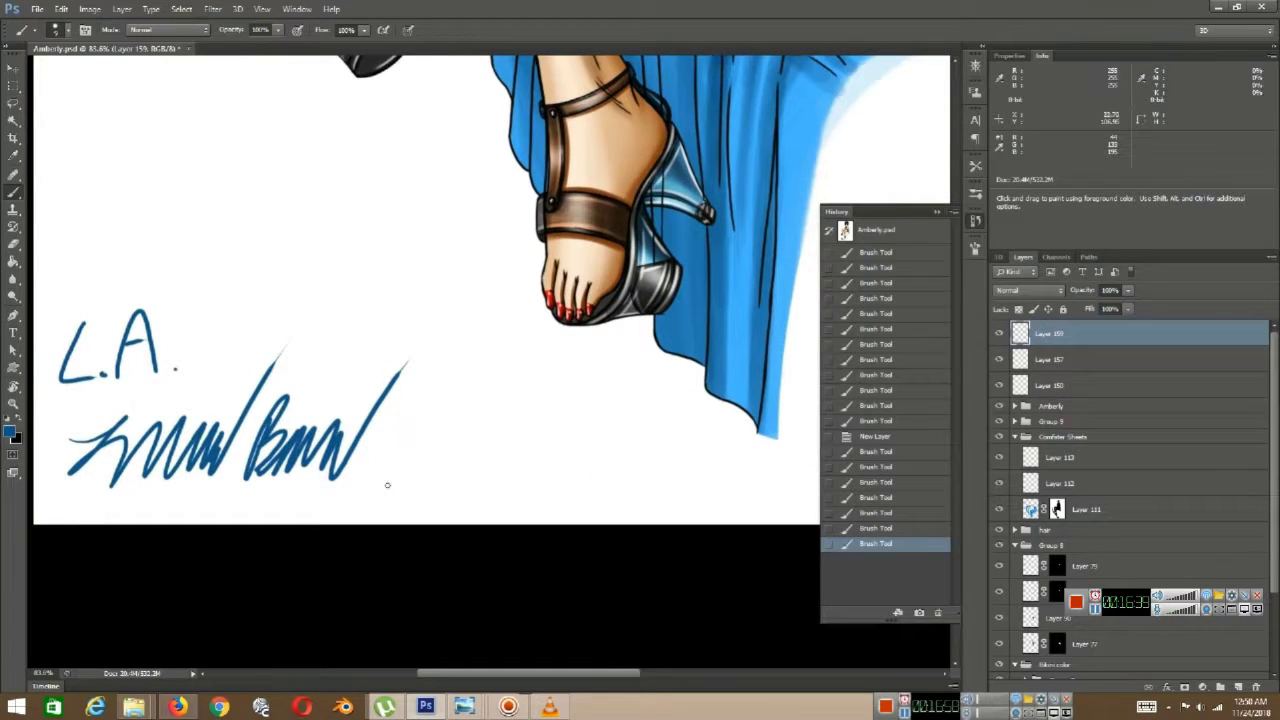
- Create a text box above the signature and set its font to Dead Kansas after trying another font
key("t")
left_click_drag(116, 116, 384, 311)
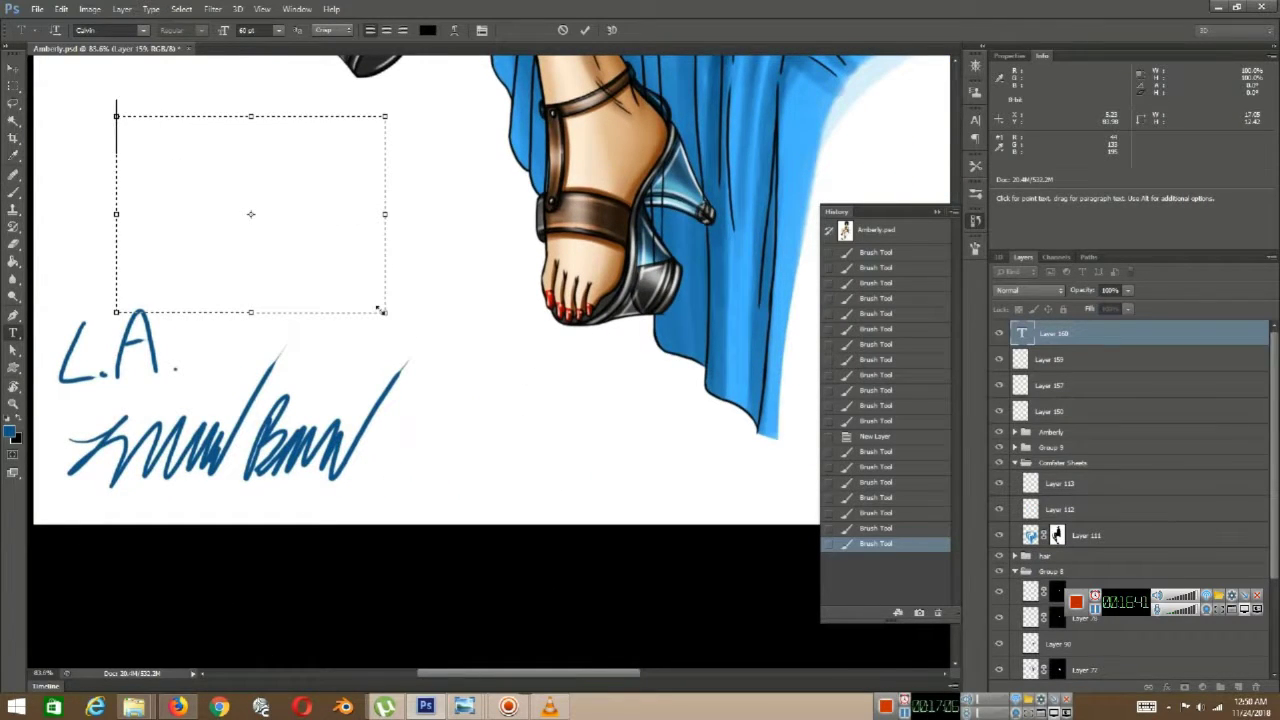
left_click(143, 30)
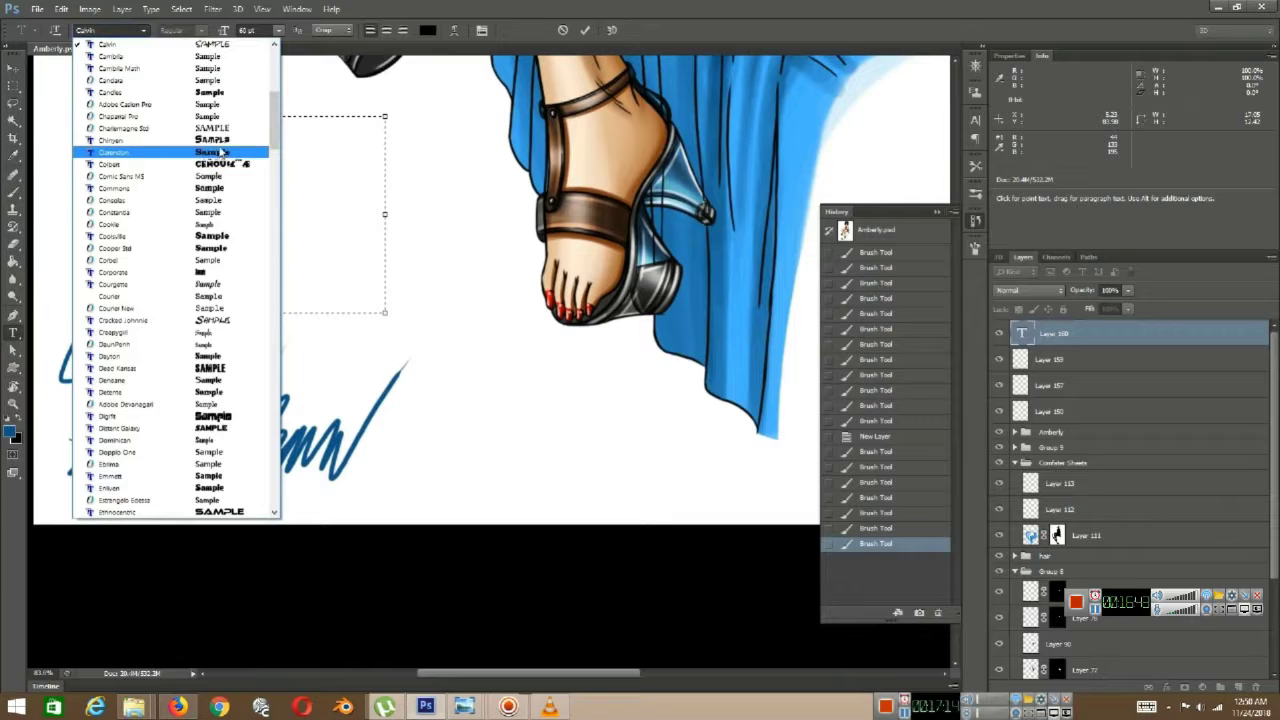
left_click(210, 219)
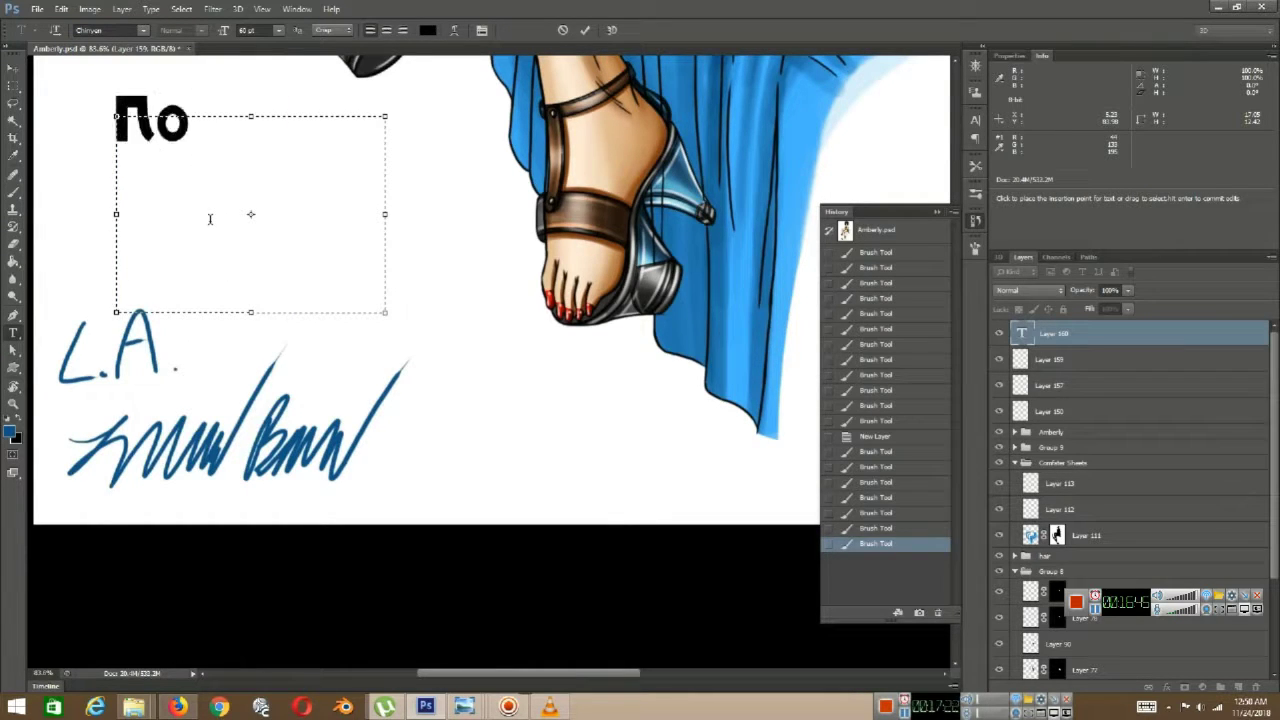
key("BackSpace")
key("BackSpace")
left_click(143, 30)
left_click(208, 277)
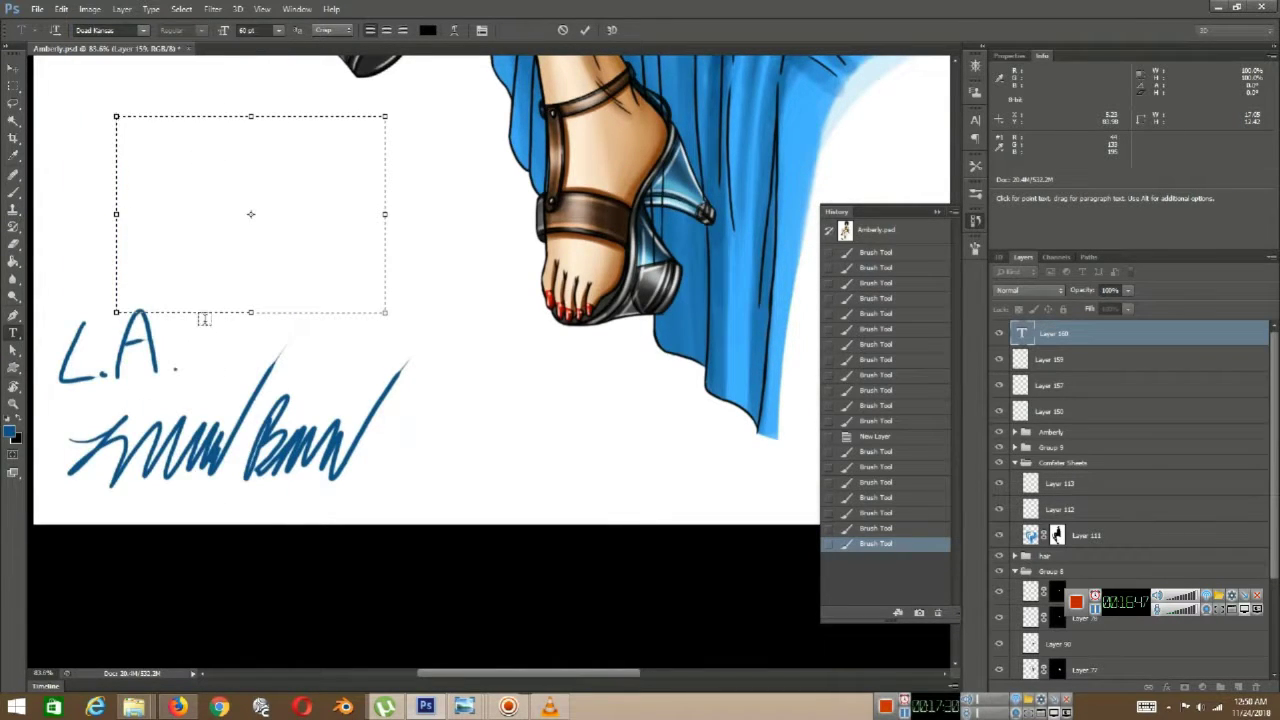
- Enter the date "NOVEMBER 24 2018" in the text box above the signature
type("NOVEMBER")
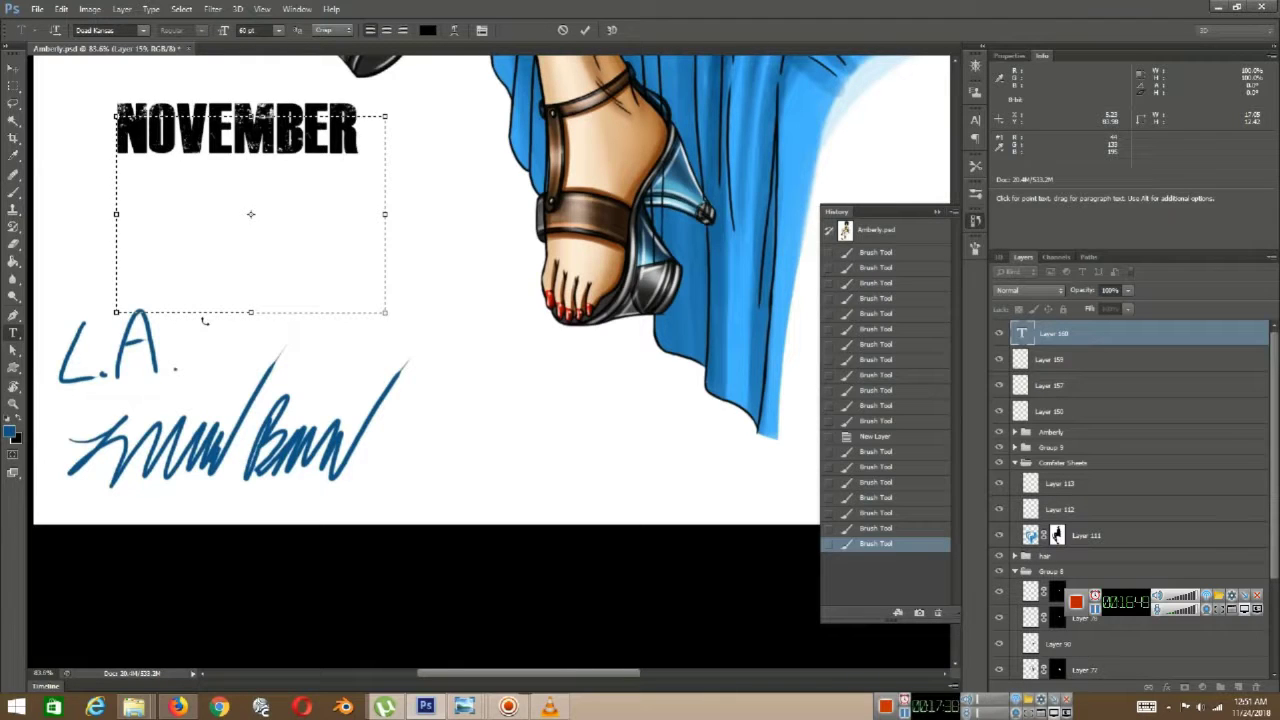
type(" 11")
key("BackSpace")
key("BackSpace")
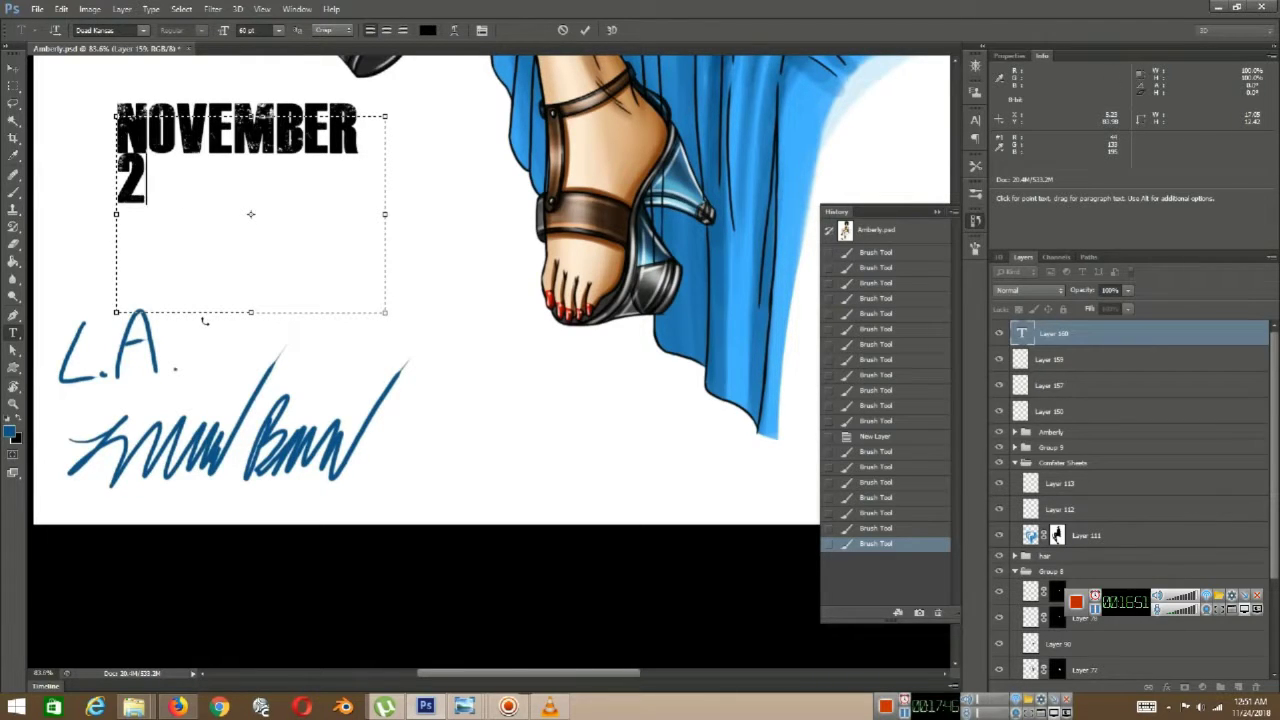
key("BackSpace")
key("BackSpace")
key("BackSpace")
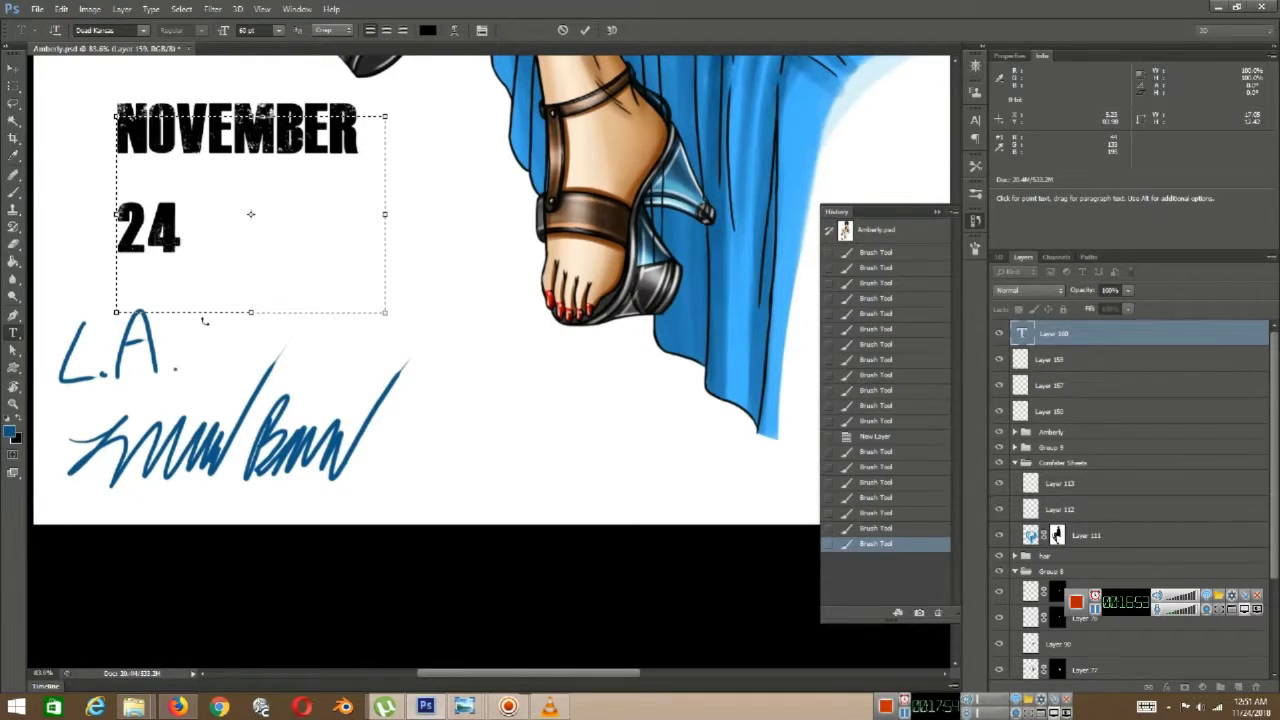
type("24 2018")
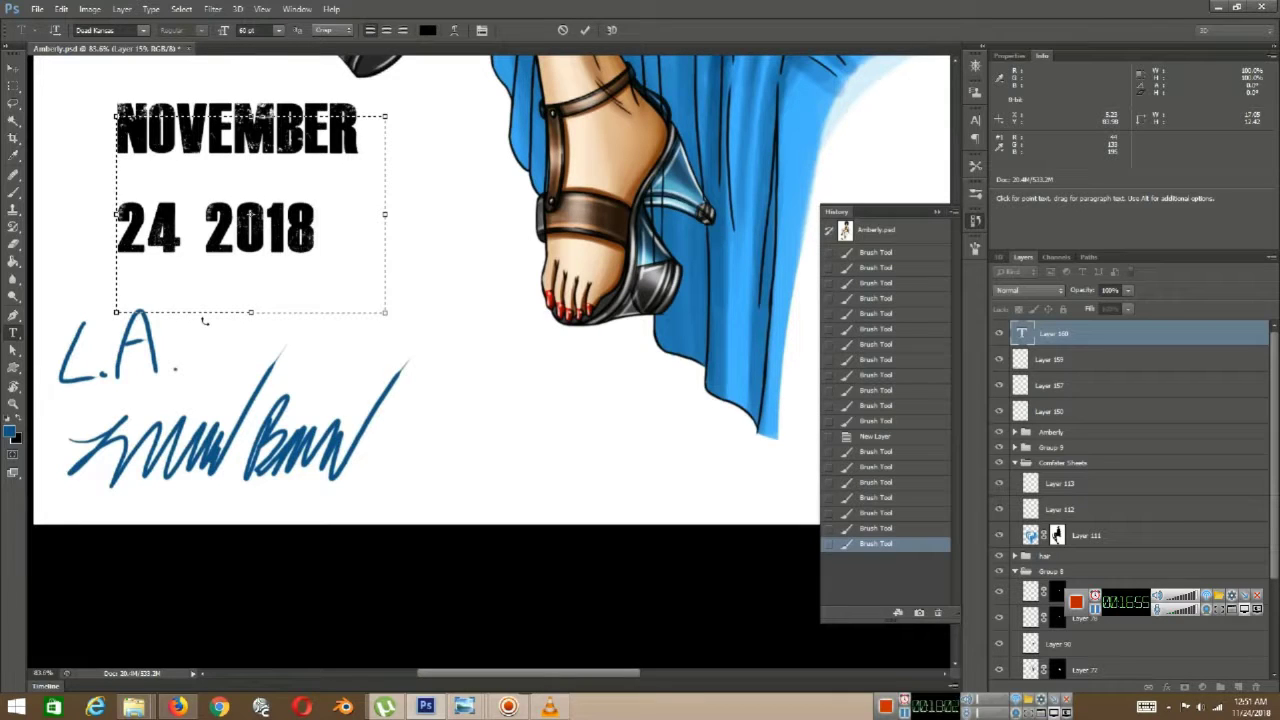
key("BackSpace")
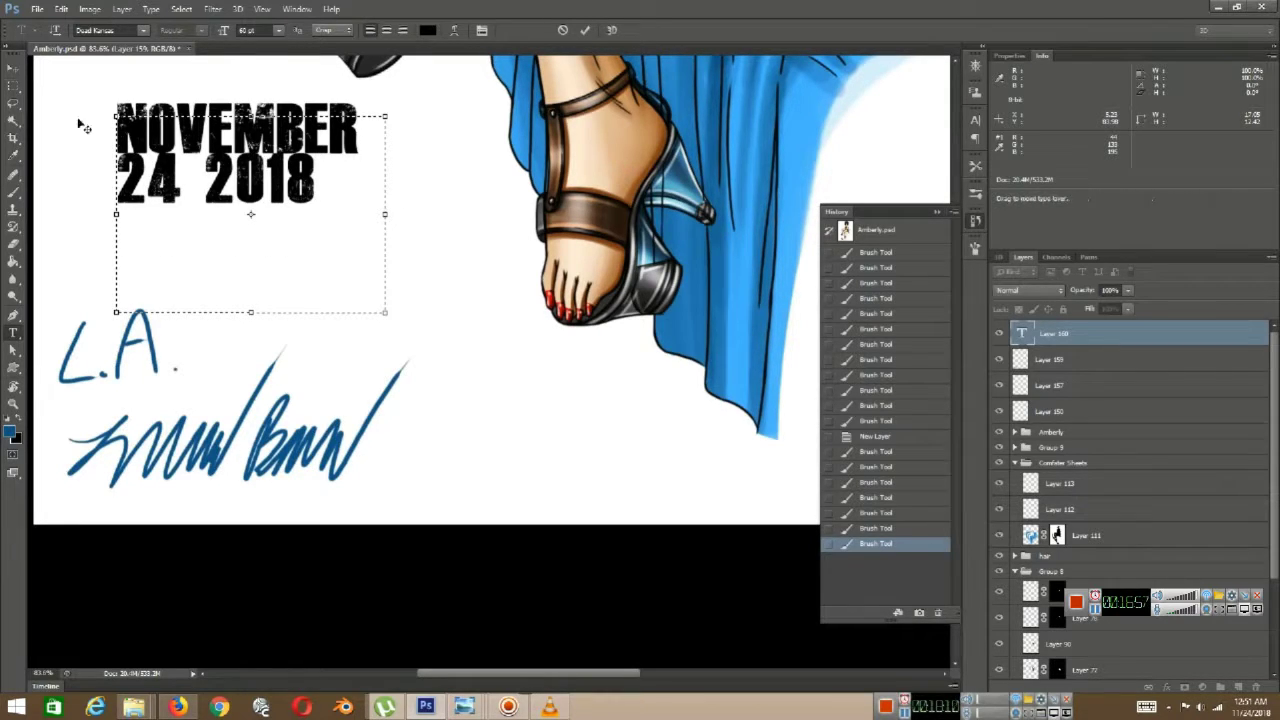
left_click(13, 69)
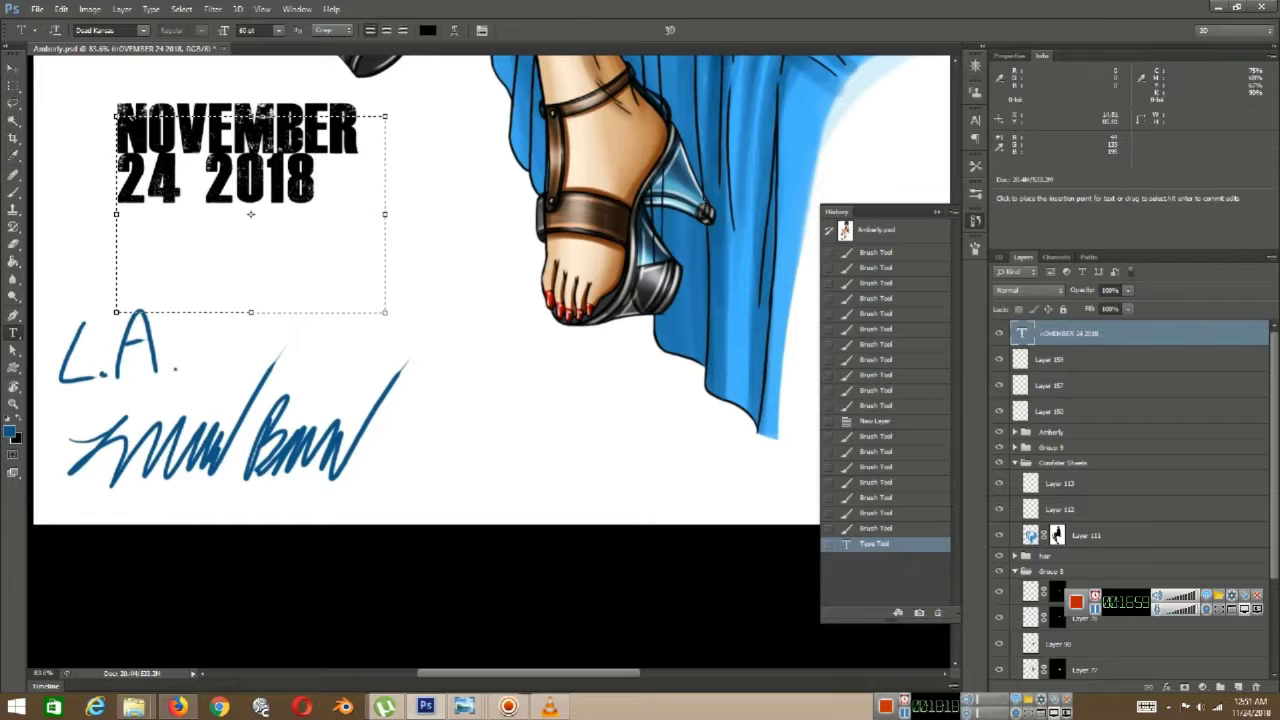
- Reduce the whole date text to 30 pt after trying 24 pt and 36 pt, keeping the date on one line
left_click(268, 148)
key("ctrl+a")
left_click(278, 30)
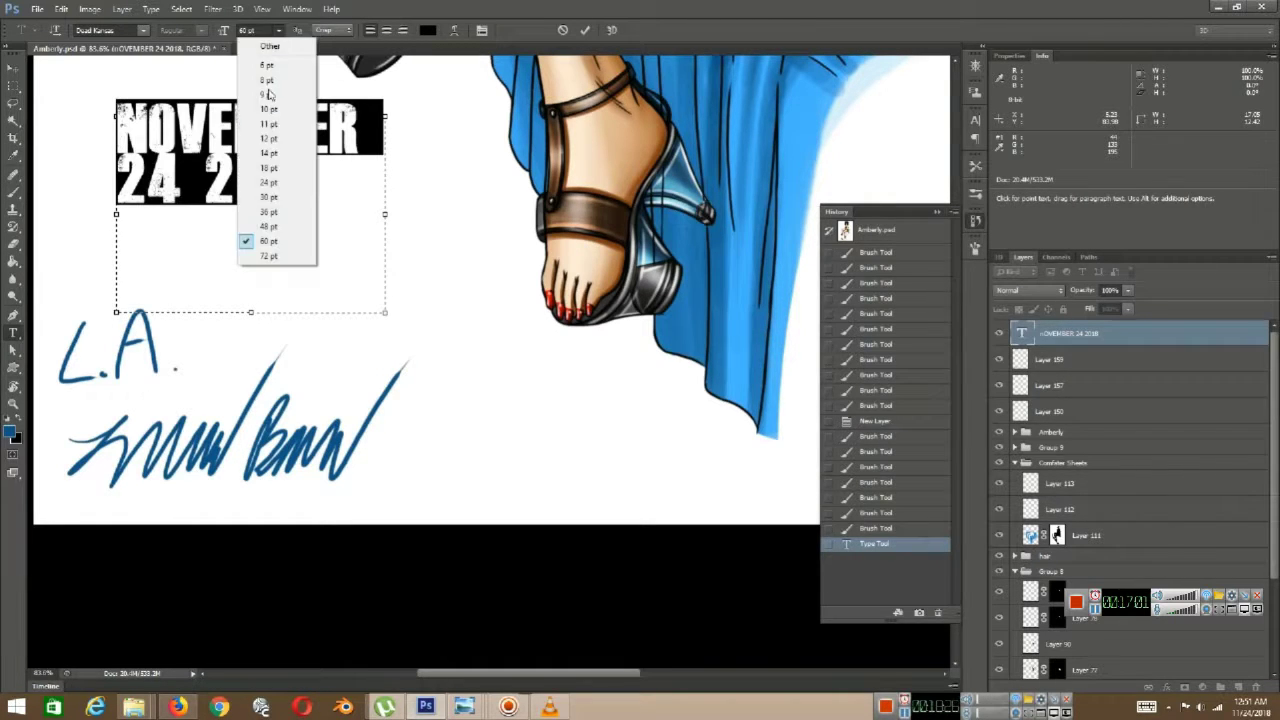
left_click(290, 117)
left_click(279, 31)
left_click(268, 183)
left_click(279, 31)
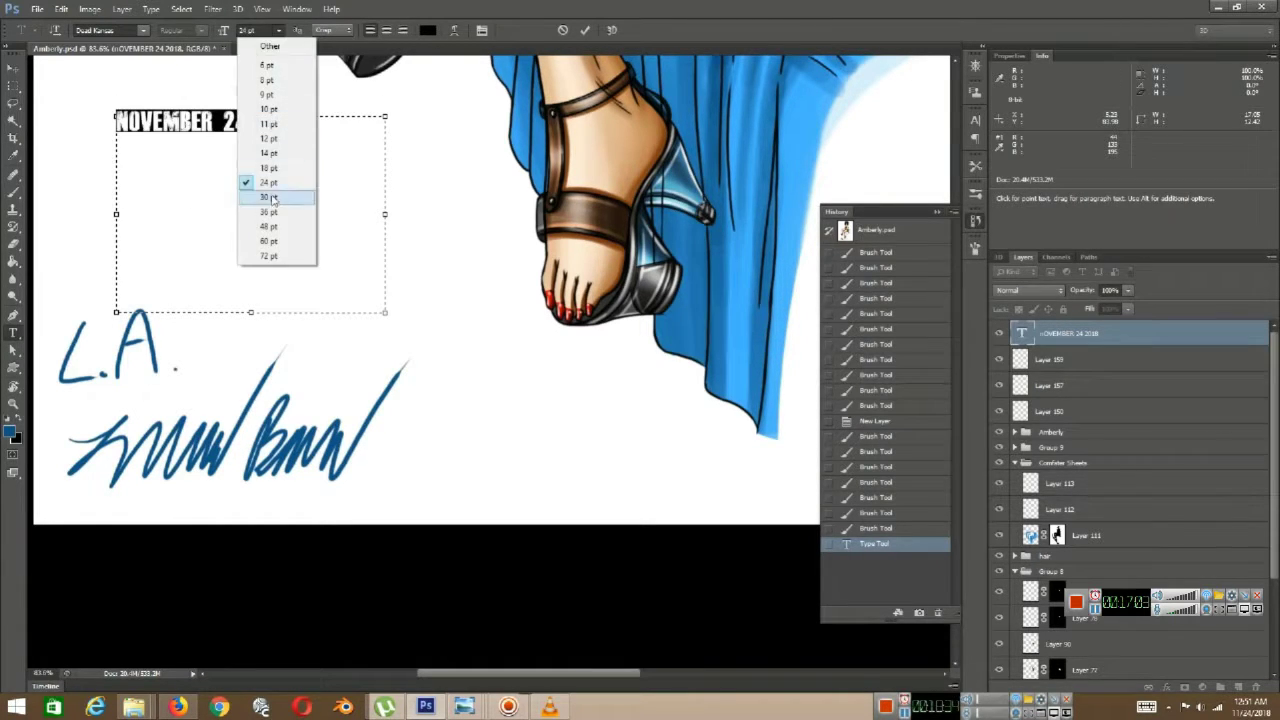
left_click(268, 211)
left_click(279, 31)
left_click(267, 195)
left_click(290, 133)
key("Return")
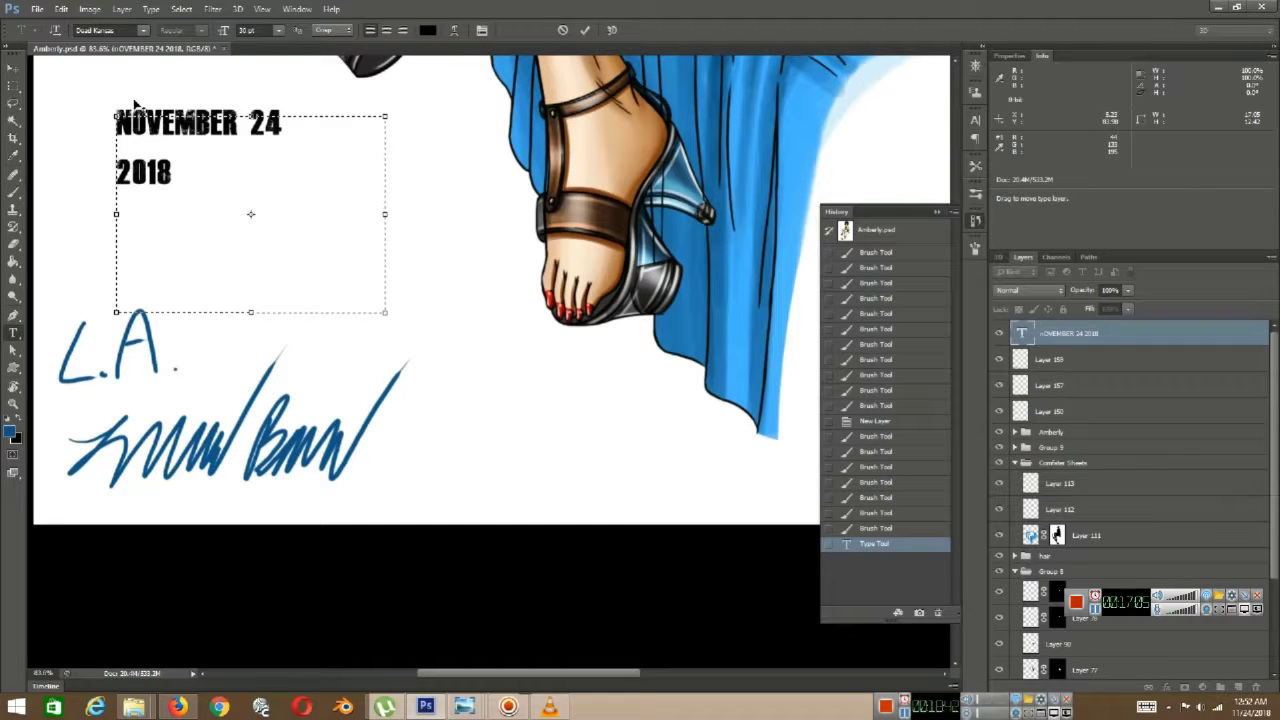
key("BackSpace")
- Move the date down to the blank area beside the end of the signature, near the canvas's lower edge
left_click(13, 69)
left_click_drag(357, 192, 379, 245)
left_click_drag(584, 488, 584, 488)
scroll(434, 387, "down", 5)
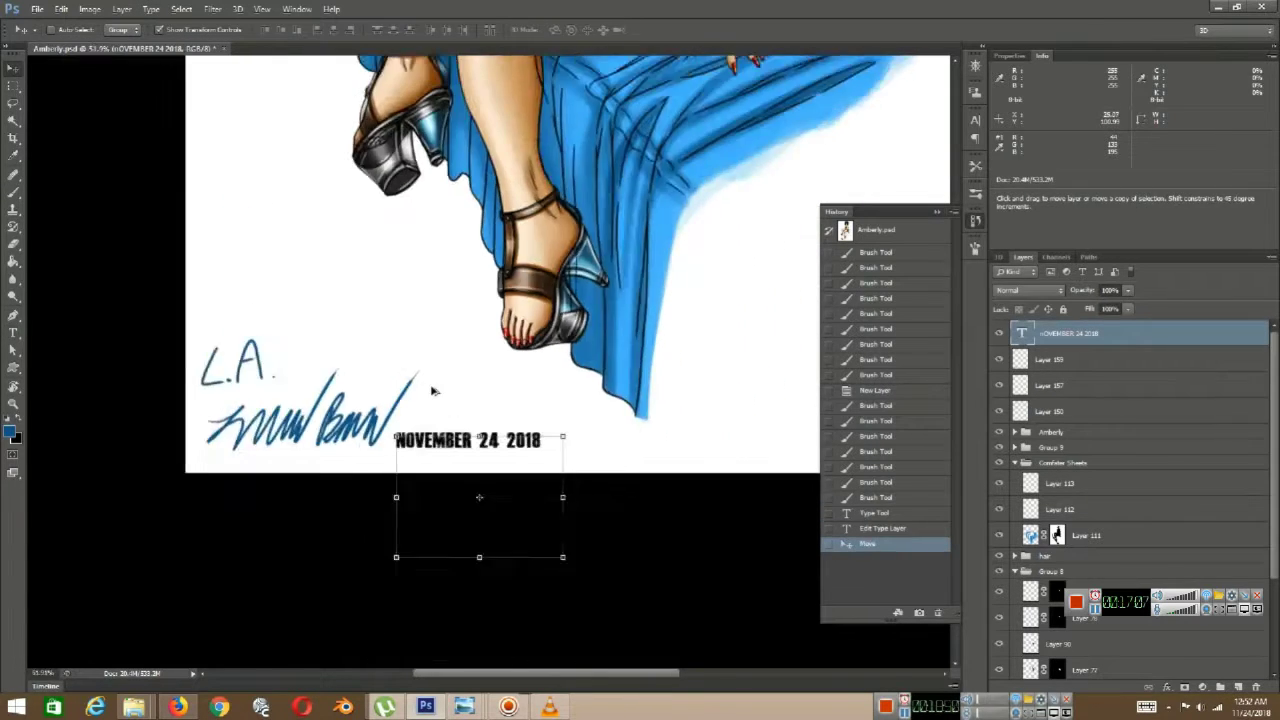
left_click_drag(434, 387, 482, 464)
scroll(469, 497, "down", 1)
scroll(416, 441, "up", 4)
scroll(376, 397, "up", 2)
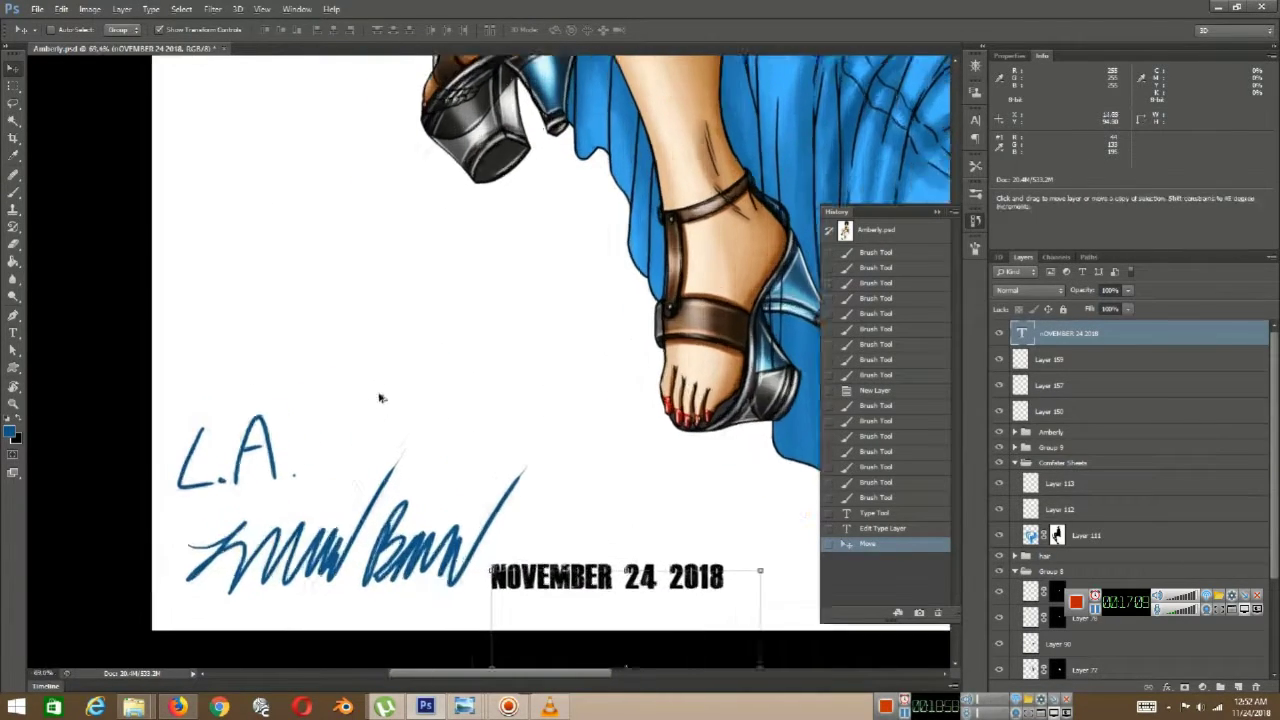
scroll(500, 468, "down", 4)
mouse_move(575, 532)
left_mouse_down()
mouse_move(500, 468)
mouse_move(517, 519)
left_mouse_up()
scroll(500, 474, "up", 2)
key("o")
scroll(502, 485, "up", 1)
scroll(517, 519, "down", 3)
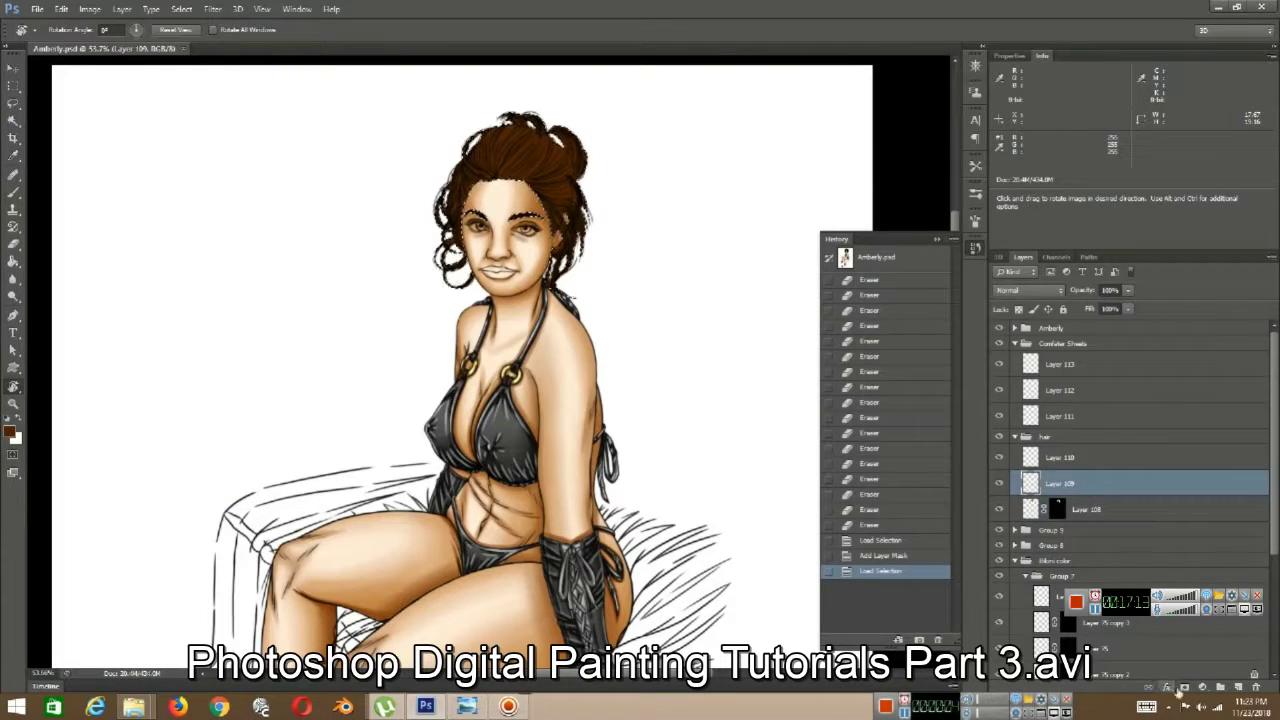
- Add layer masks to Layer 109 and Layer 110 in the hair group, using the hair selection from the existing mask
left_click(1184, 687)
right_click(1057, 477)
left_click(1108, 539)
left_click(1064, 459)
left_click(1184, 687)
- Duplicate the masked Layer 110 three times in the hair group, keeping the default copy names
right_click(1028, 460)
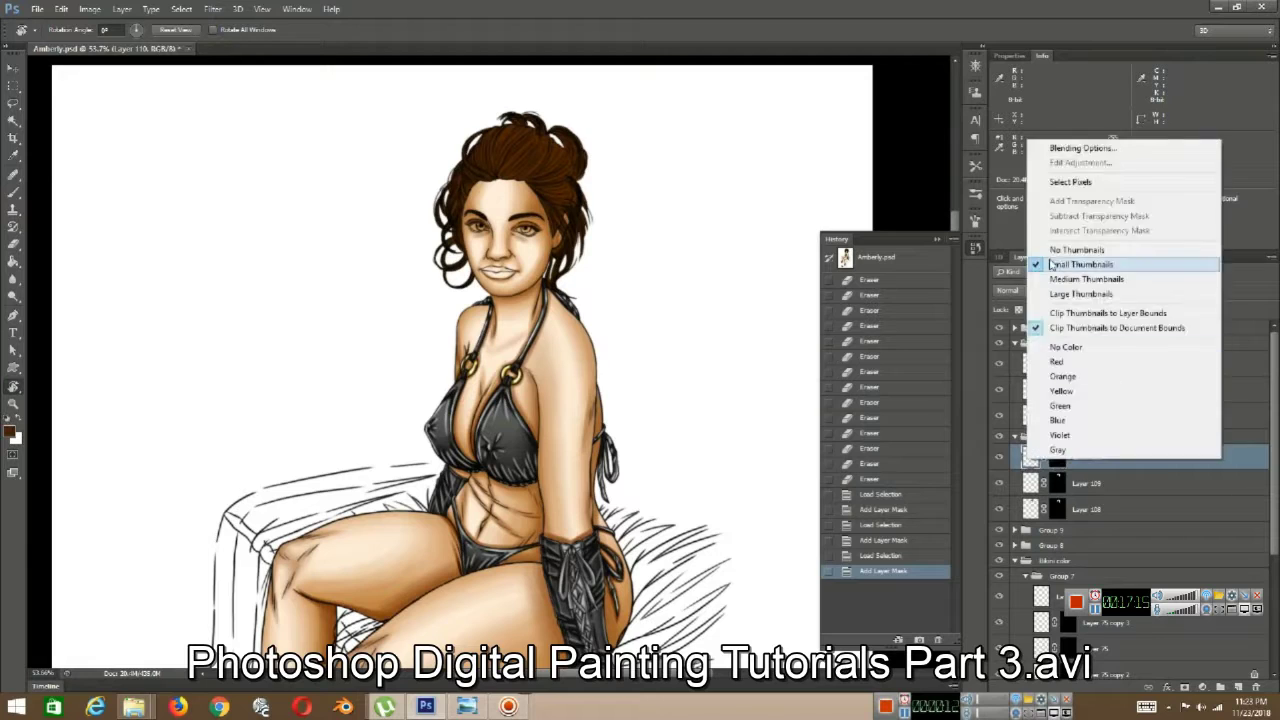
right_click(1038, 463)
right_click(1126, 463)
left_click(965, 217)
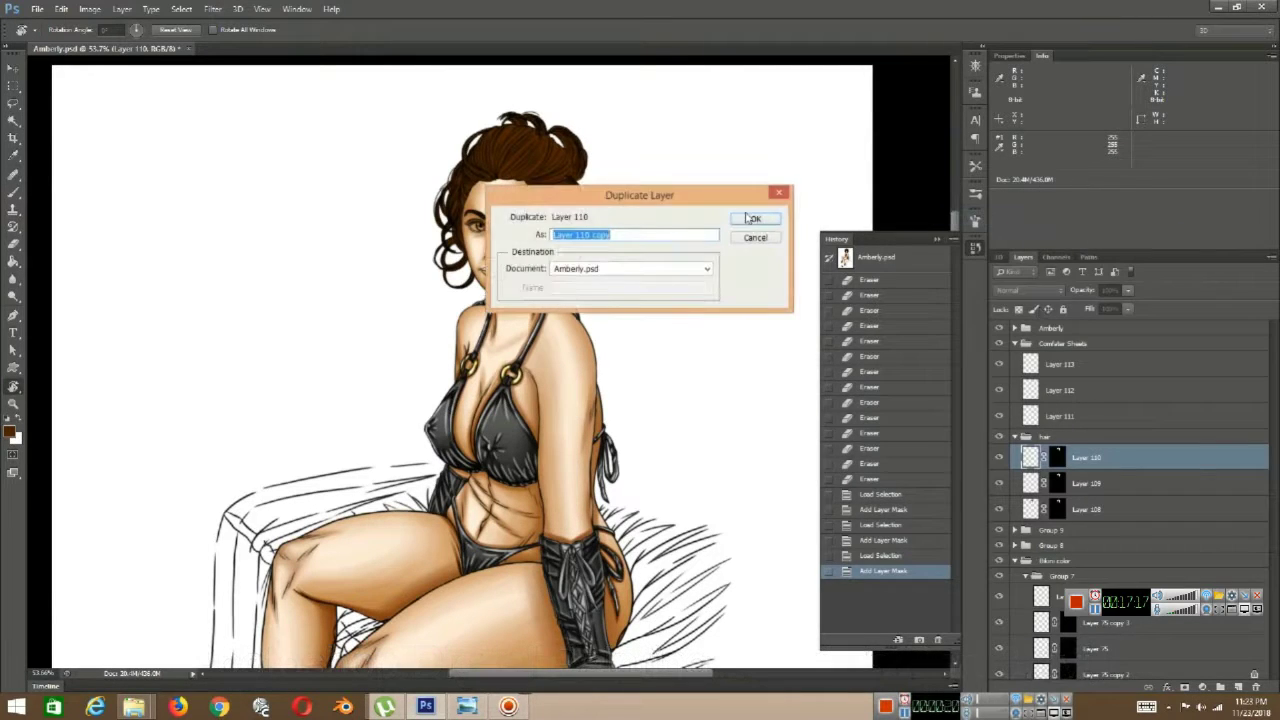
left_click(751, 218)
right_click(1100, 458)
left_click(950, 217)
left_click(751, 218)
right_click(1084, 458)
left_click(941, 216)
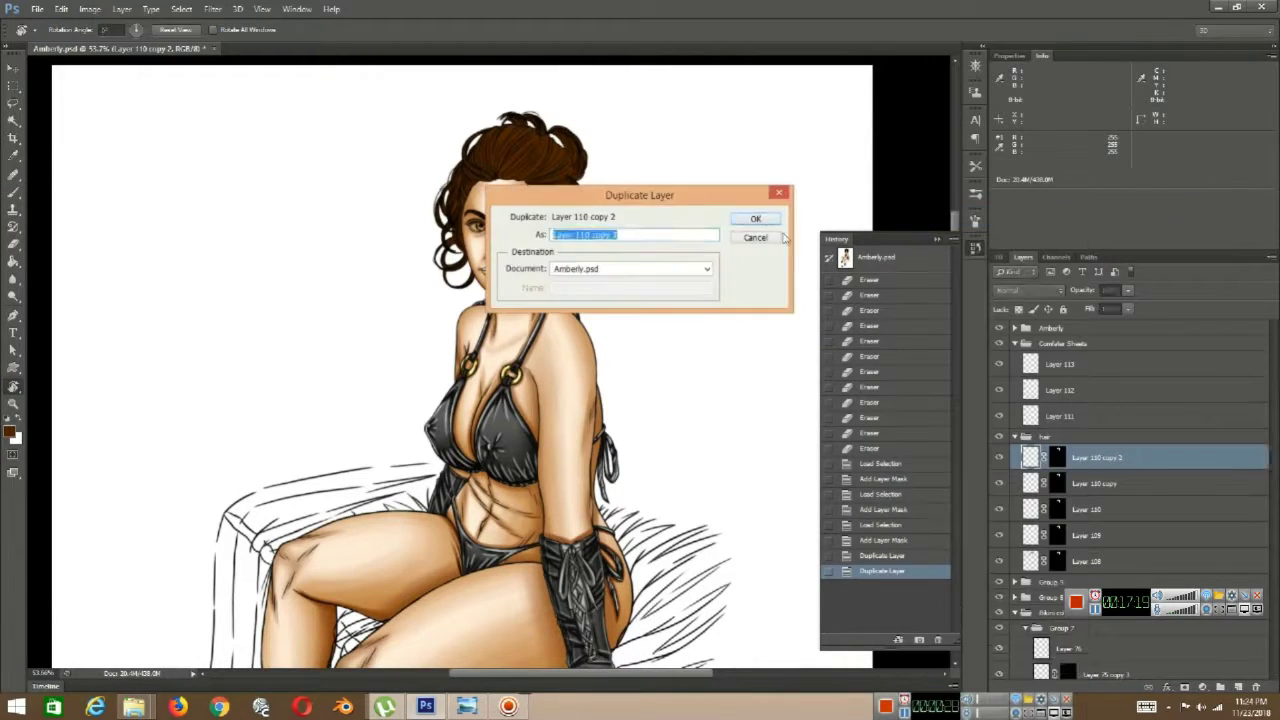
left_click(751, 218)
- Select Layer 109 and choose a pale beige brush colour based on a tone sampled from the skin
left_click(1100, 561)
scroll(481, 468, "up", 10)
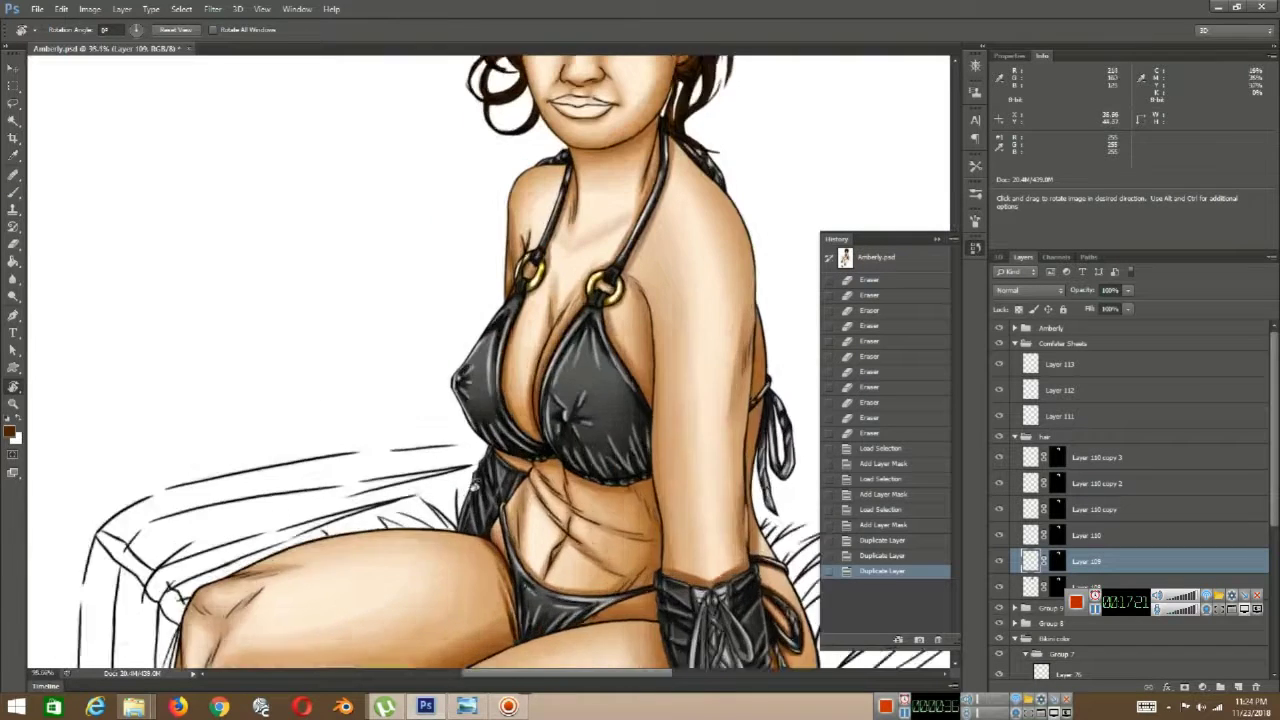
left_click_drag(660, 286, 537, 443)
key("b")
left_click(578, 370, "alt")
left_click(9, 431)
left_click_drag(346, 496, 346, 491)
left_click(457, 332)
- Set the brush opacity to 30% for painting the hair and check the brush tip settings
left_click_drag(478, 160, 475, 606)
scroll(475, 606, "up", 4)
key("Return")
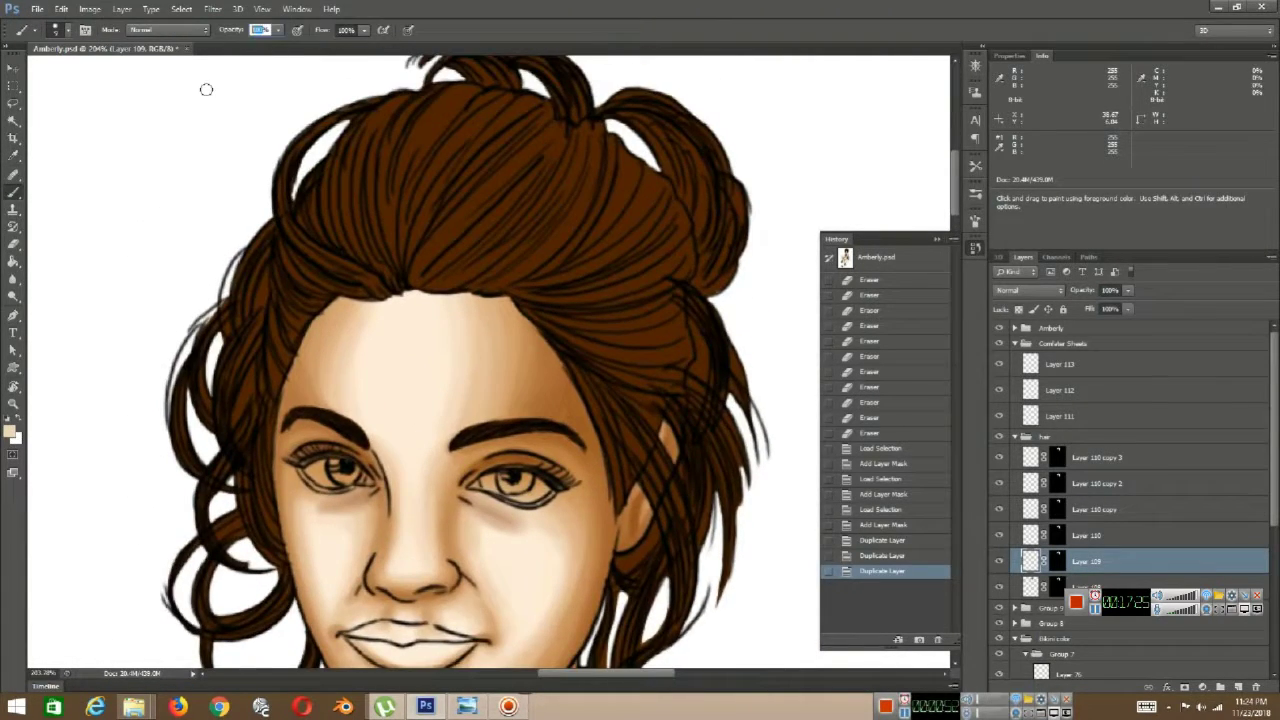
type("30")
key("Return")
left_click(975, 195)
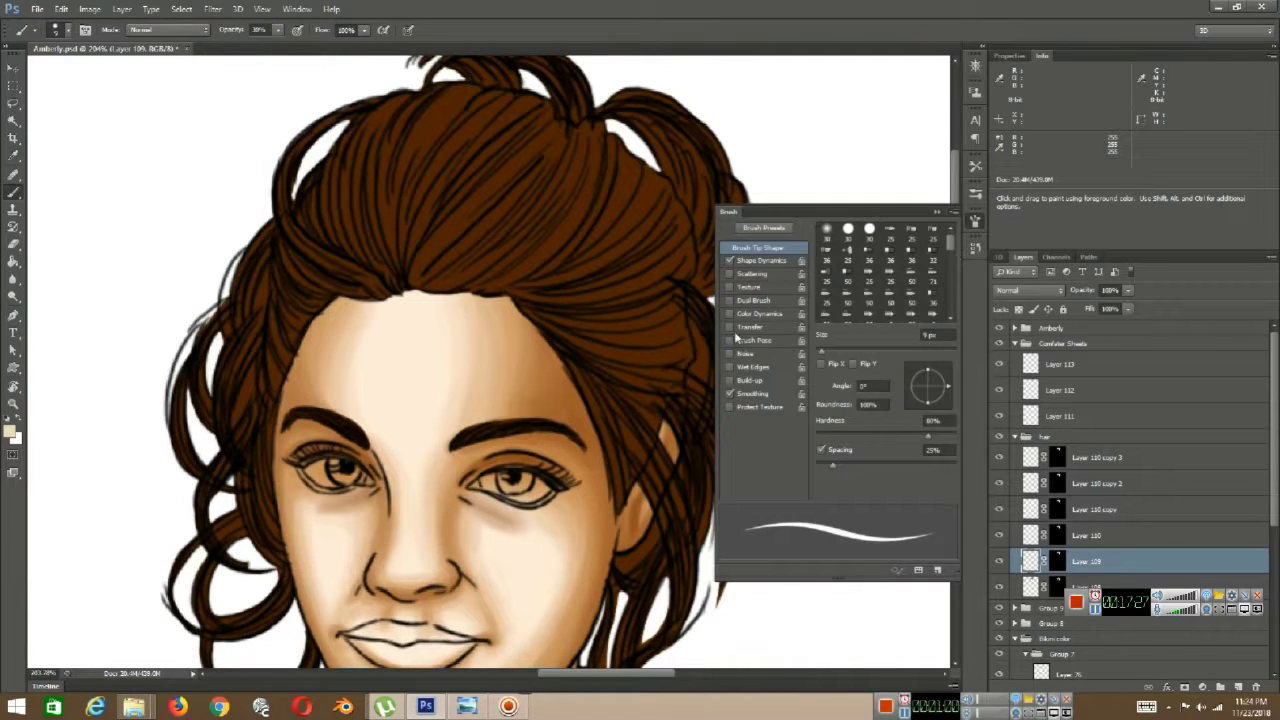
left_click(937, 212)
- Paint thin pale highlight strands from the hairline up through the crown on Layer 109, undoing unwanted strokes
left_click_drag(411, 257, 502, 100)
key("ctrl+z")
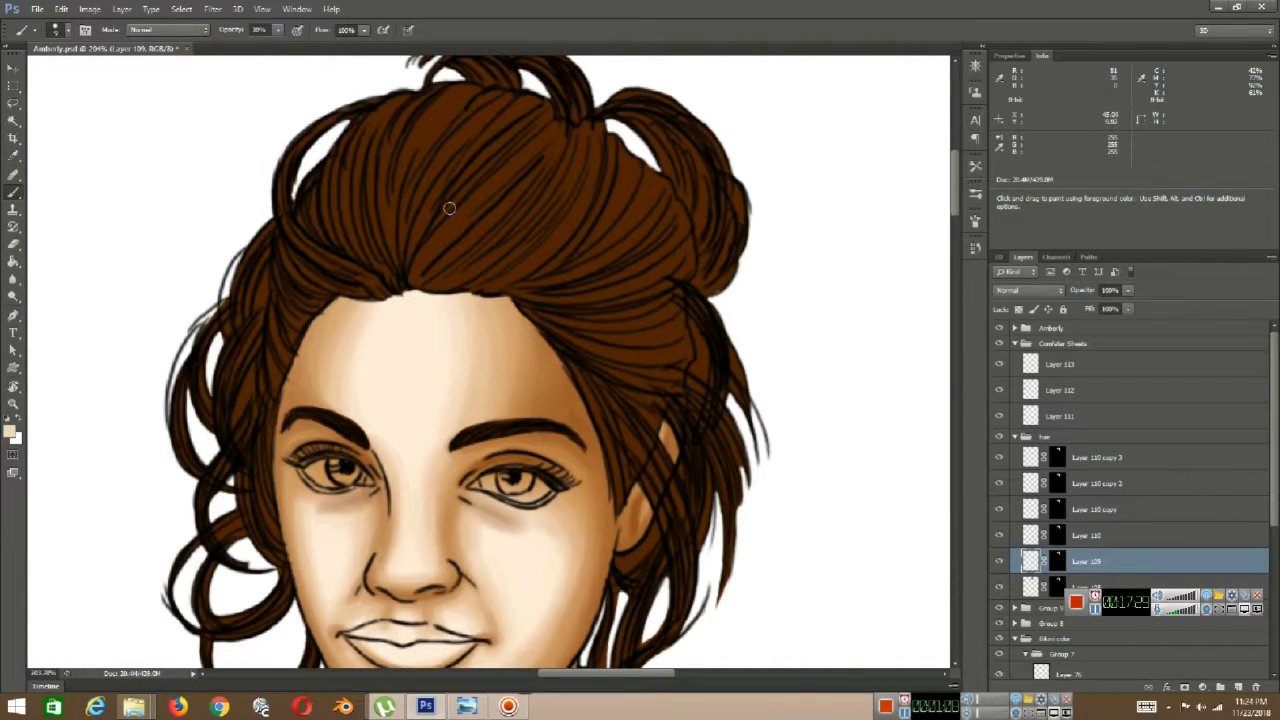
left_click_drag(407, 290, 541, 123)
mouse_move(408, 286)
left_mouse_down()
mouse_move(509, 96)
mouse_move(470, 82)
mouse_move(393, 152)
mouse_move(408, 94)
left_mouse_up()
key("ctrl+z")
left_click_drag(392, 278, 378, 160)
- Scrub the tutorial recording from its start to about 16:11, pause it, and rewind to about 15:26
left_click(409, 688)
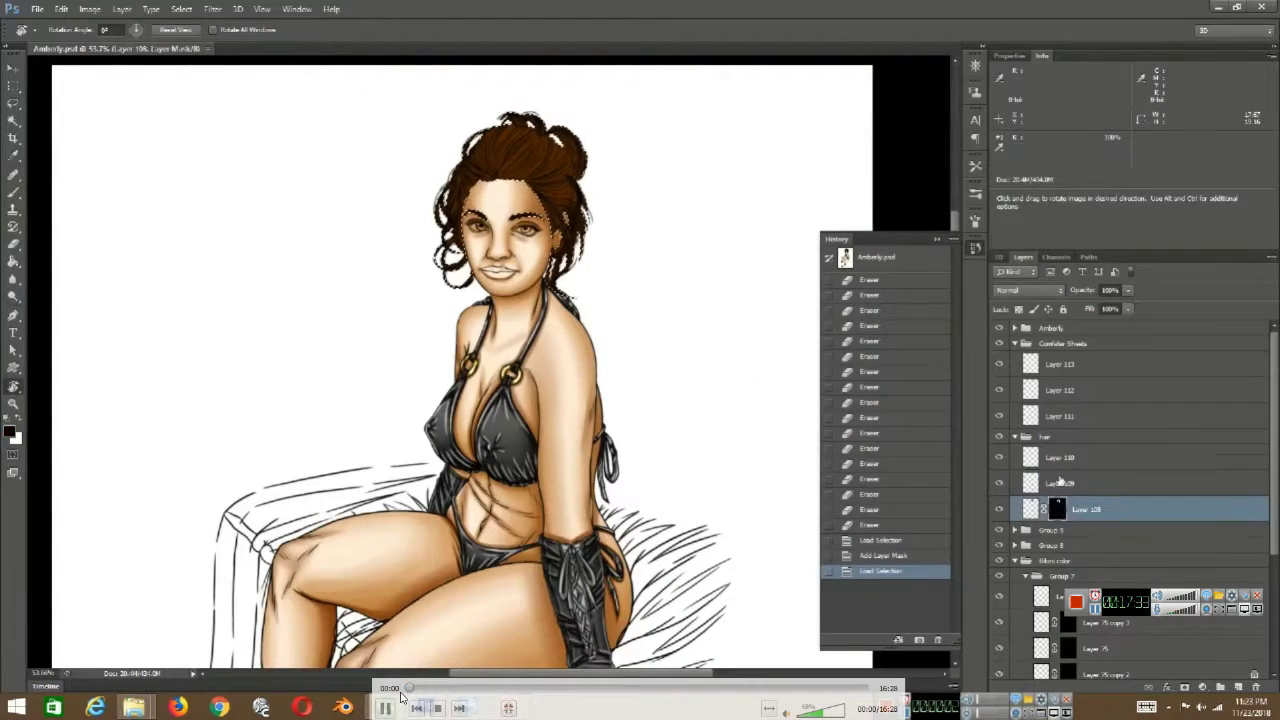
left_click_drag(412, 688, 865, 694)
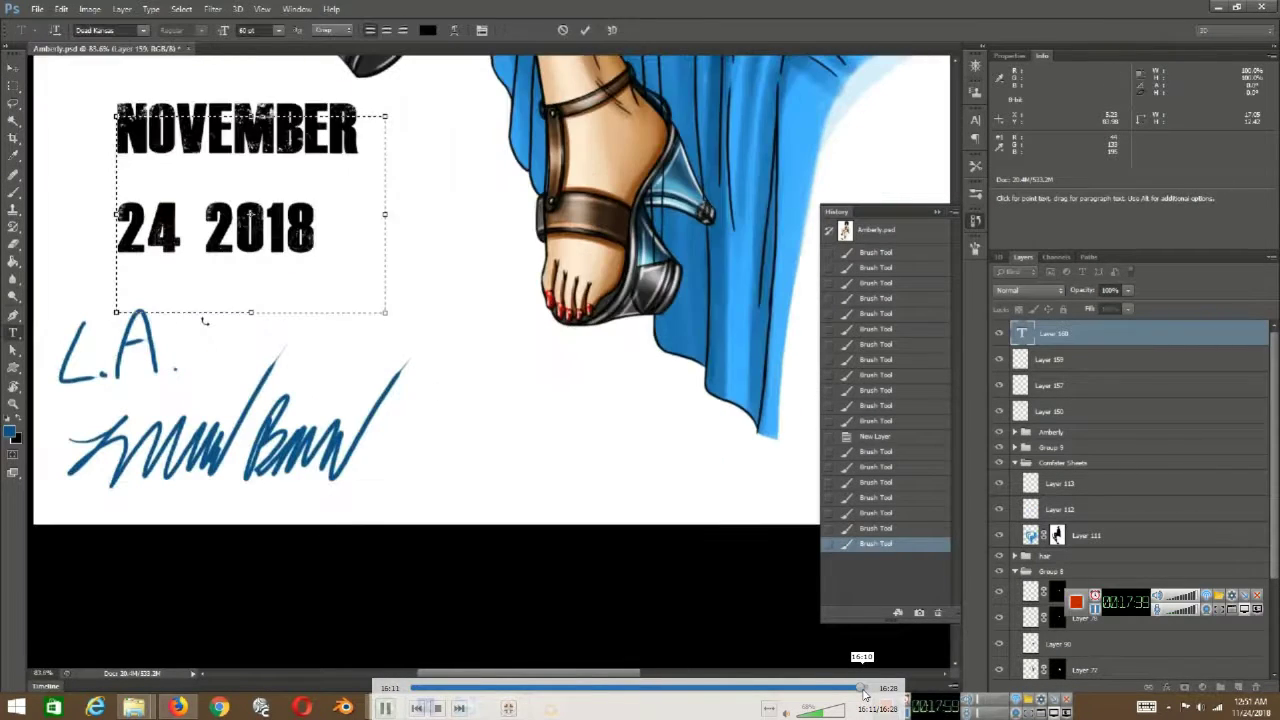
left_click(386, 708)
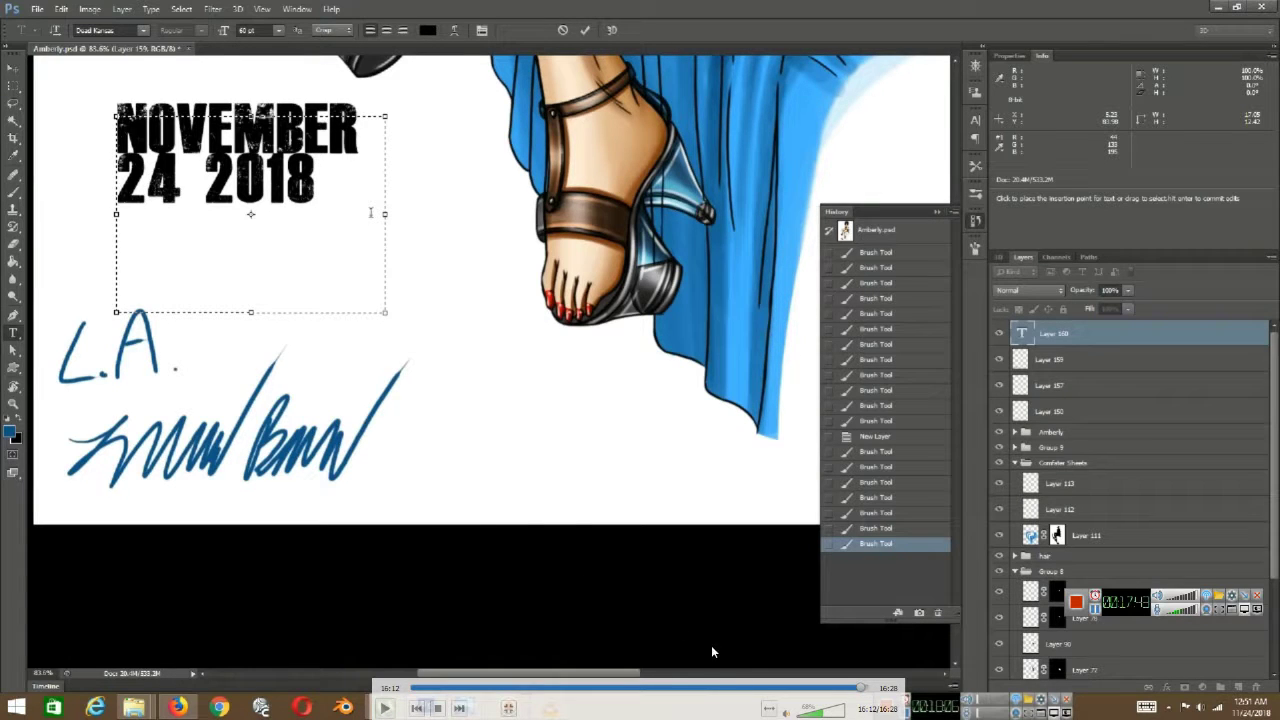
mouse_move(858, 690)
left_mouse_down()
mouse_move(458, 690)
mouse_move(838, 690)
left_mouse_up()
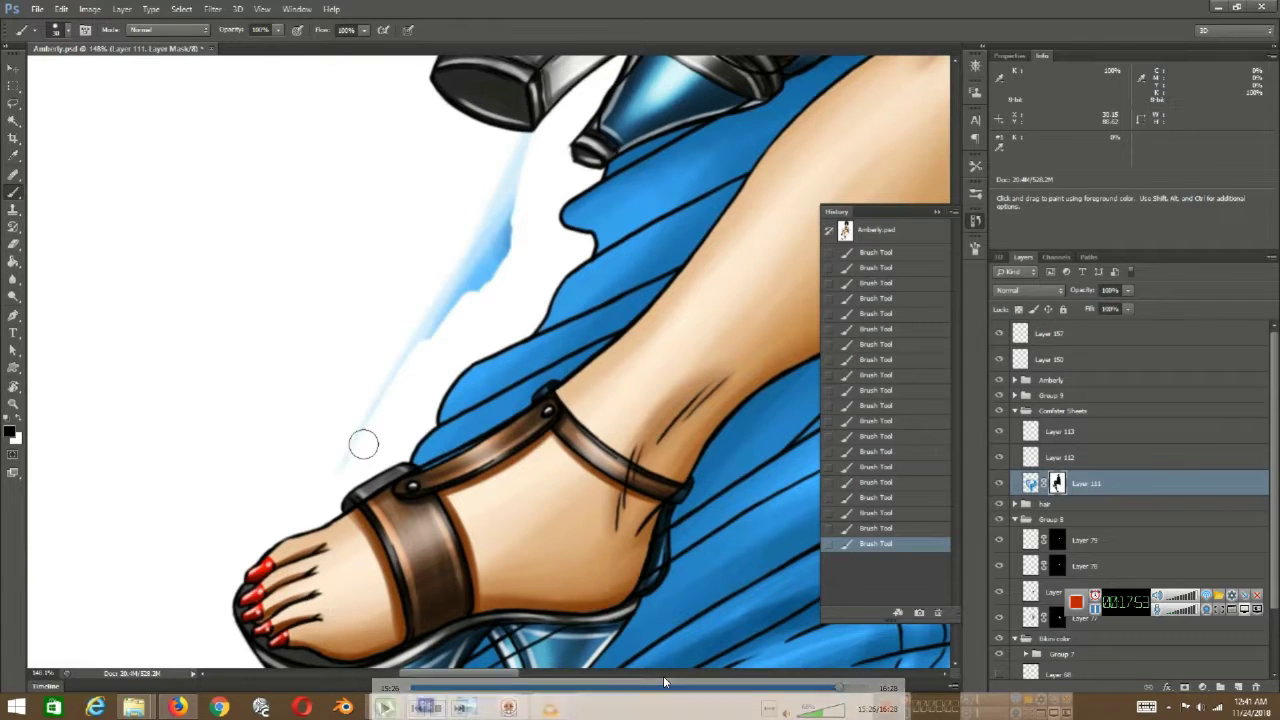